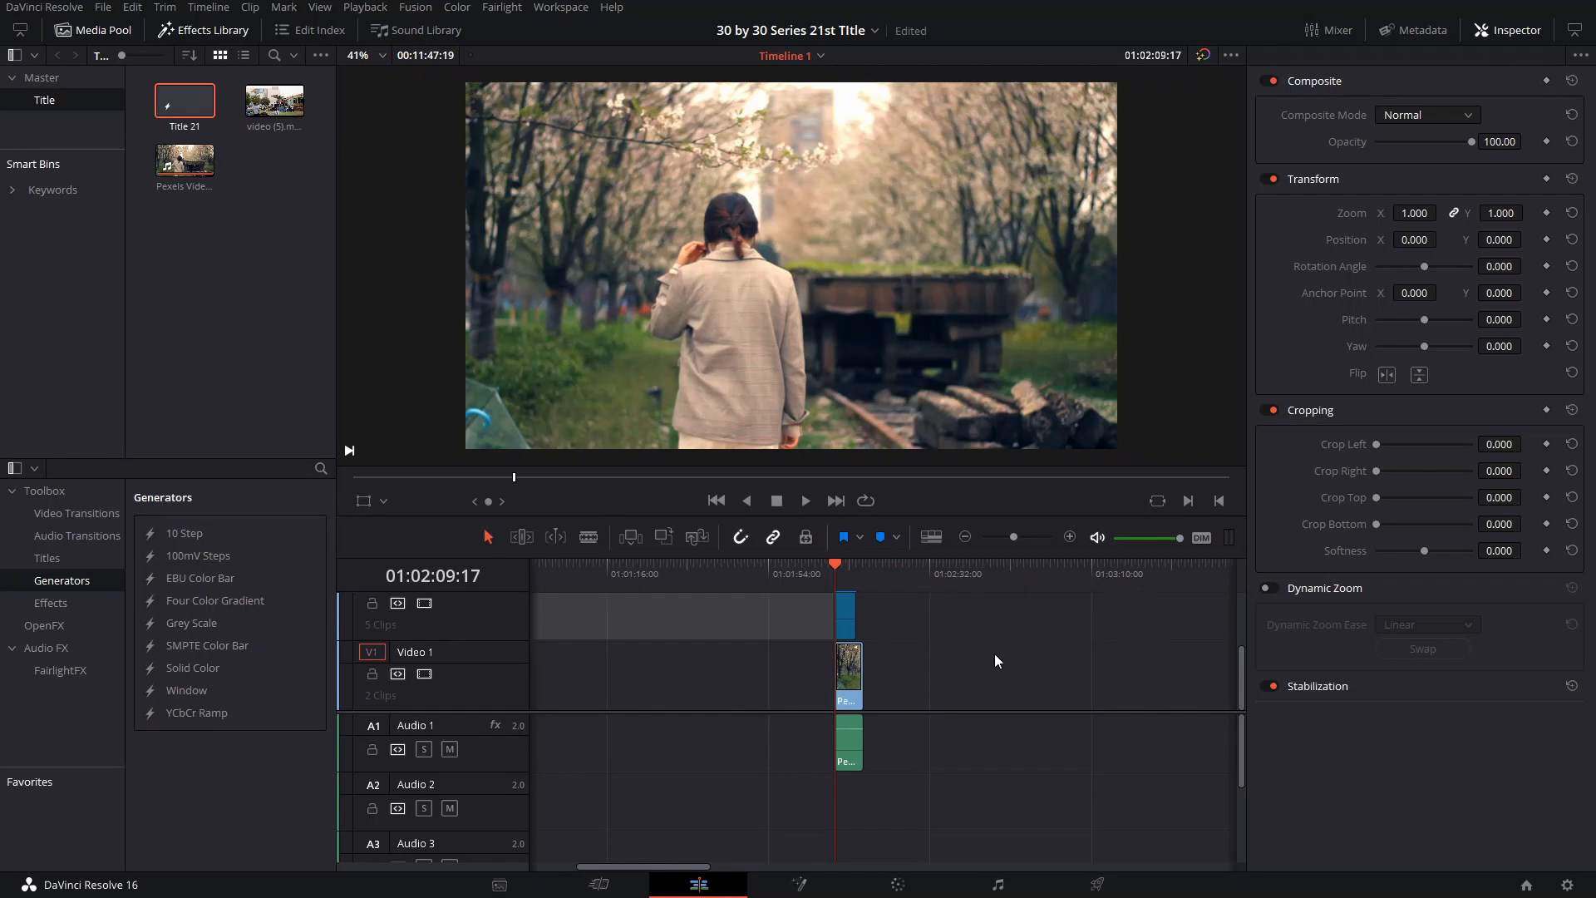
Step: Create a new Fusion composition clip named Fusion Composition 1 in the Title bin and open it on the Fusion page
{"action": "scroll", "coordinate": [1004, 650], "scroll_direction": "right", "scroll_amount": 5}
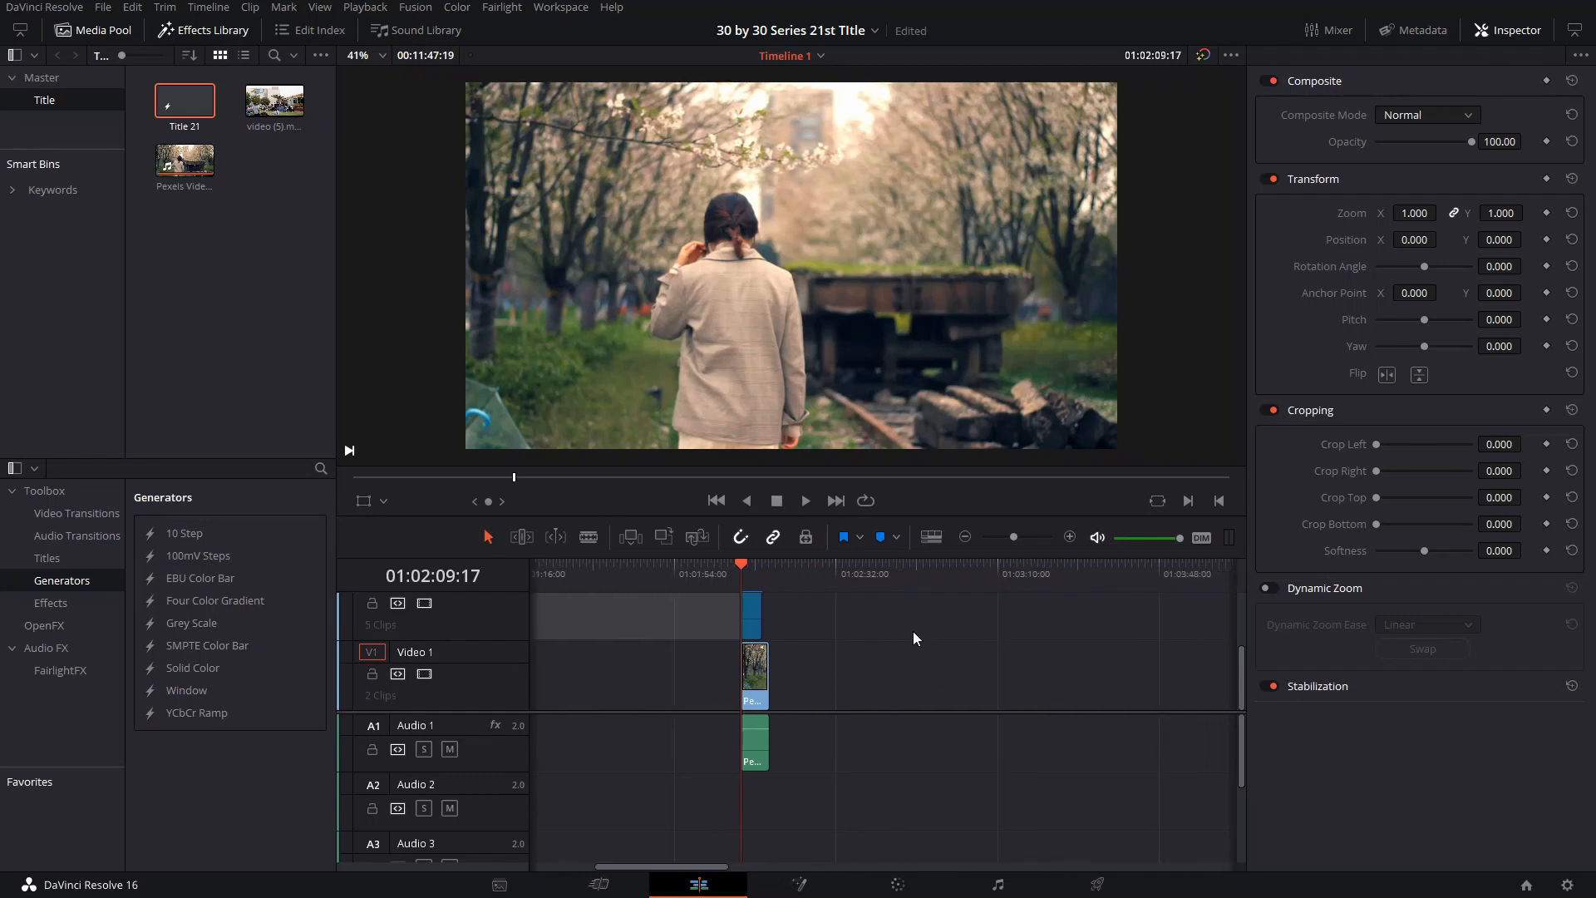
{"action": "scroll", "coordinate": [839, 641], "scroll_direction": "down", "scroll_amount": 1}
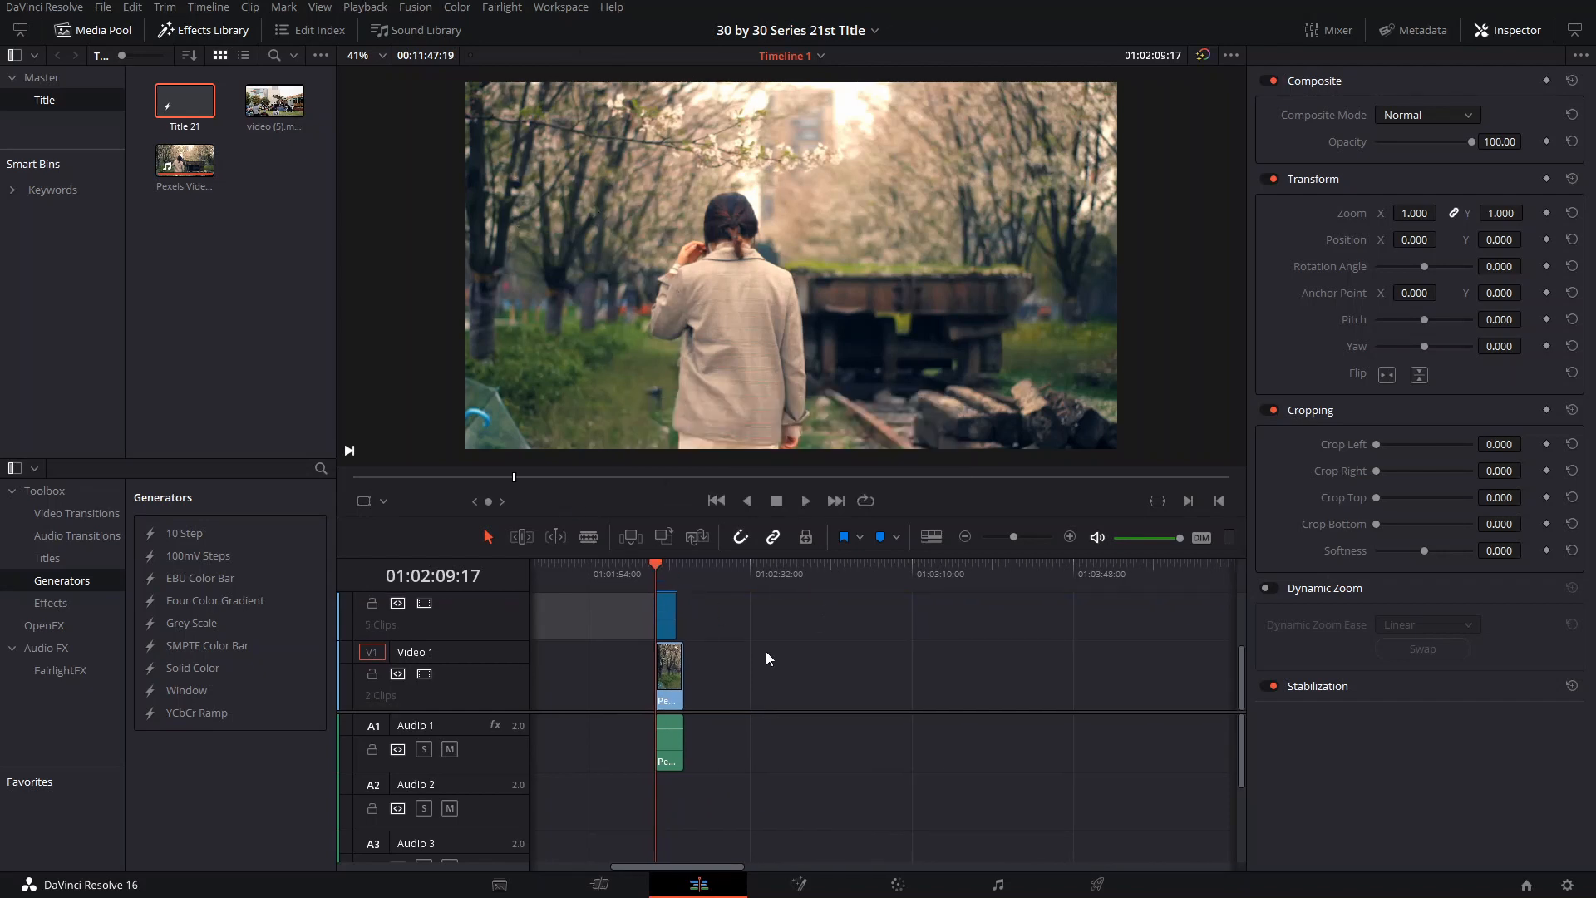
{"action": "right_click", "coordinate": [247, 181]}
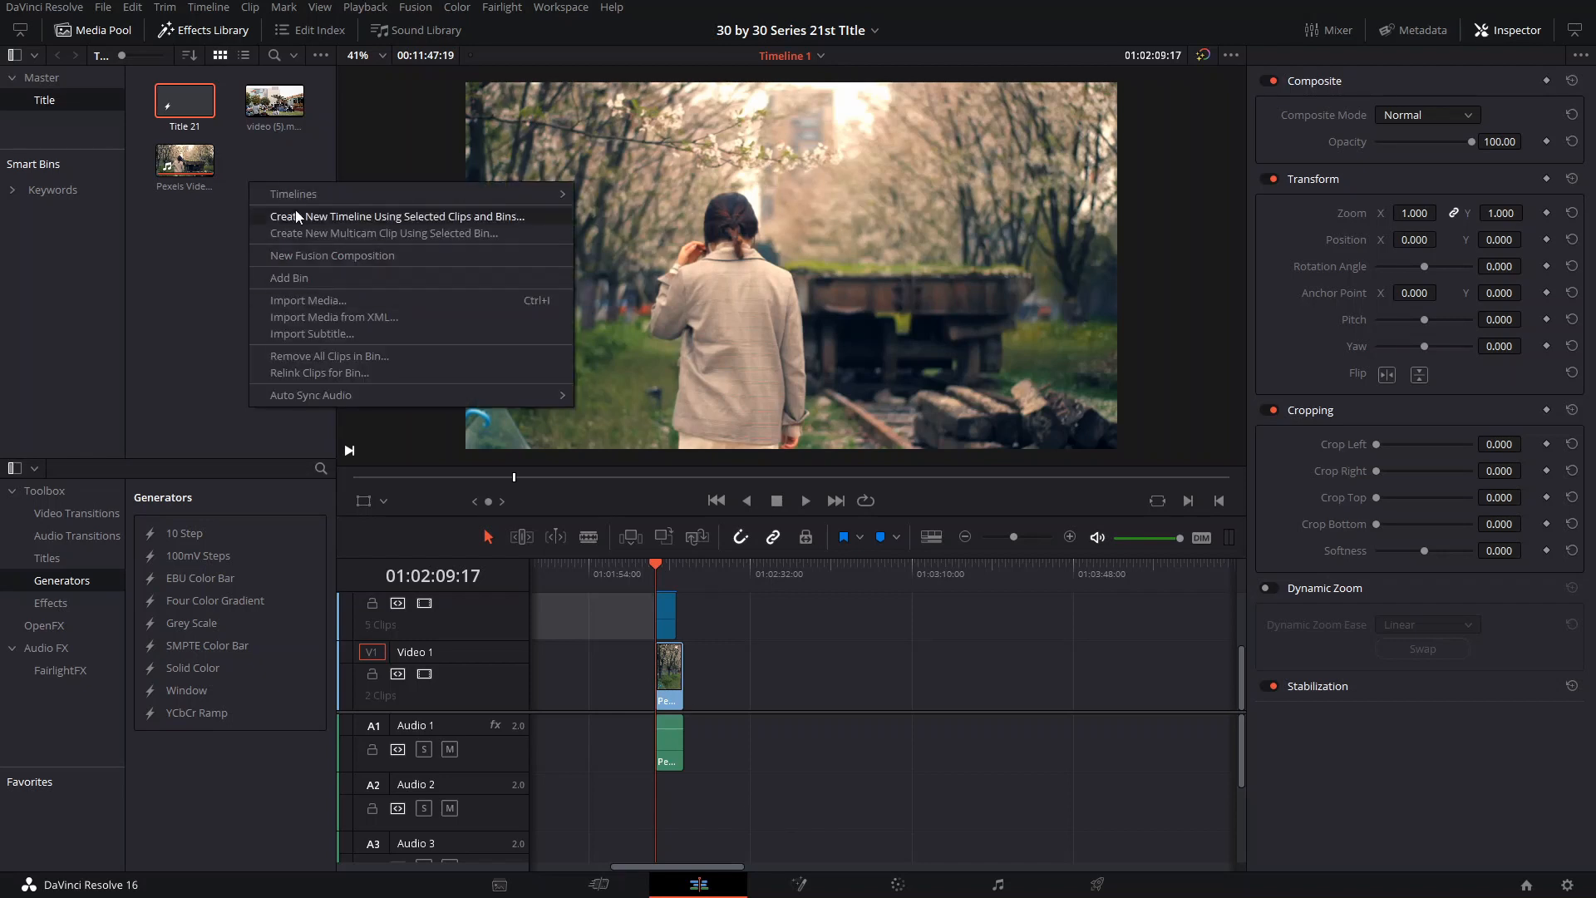
{"action": "left_click", "coordinate": [316, 252]}
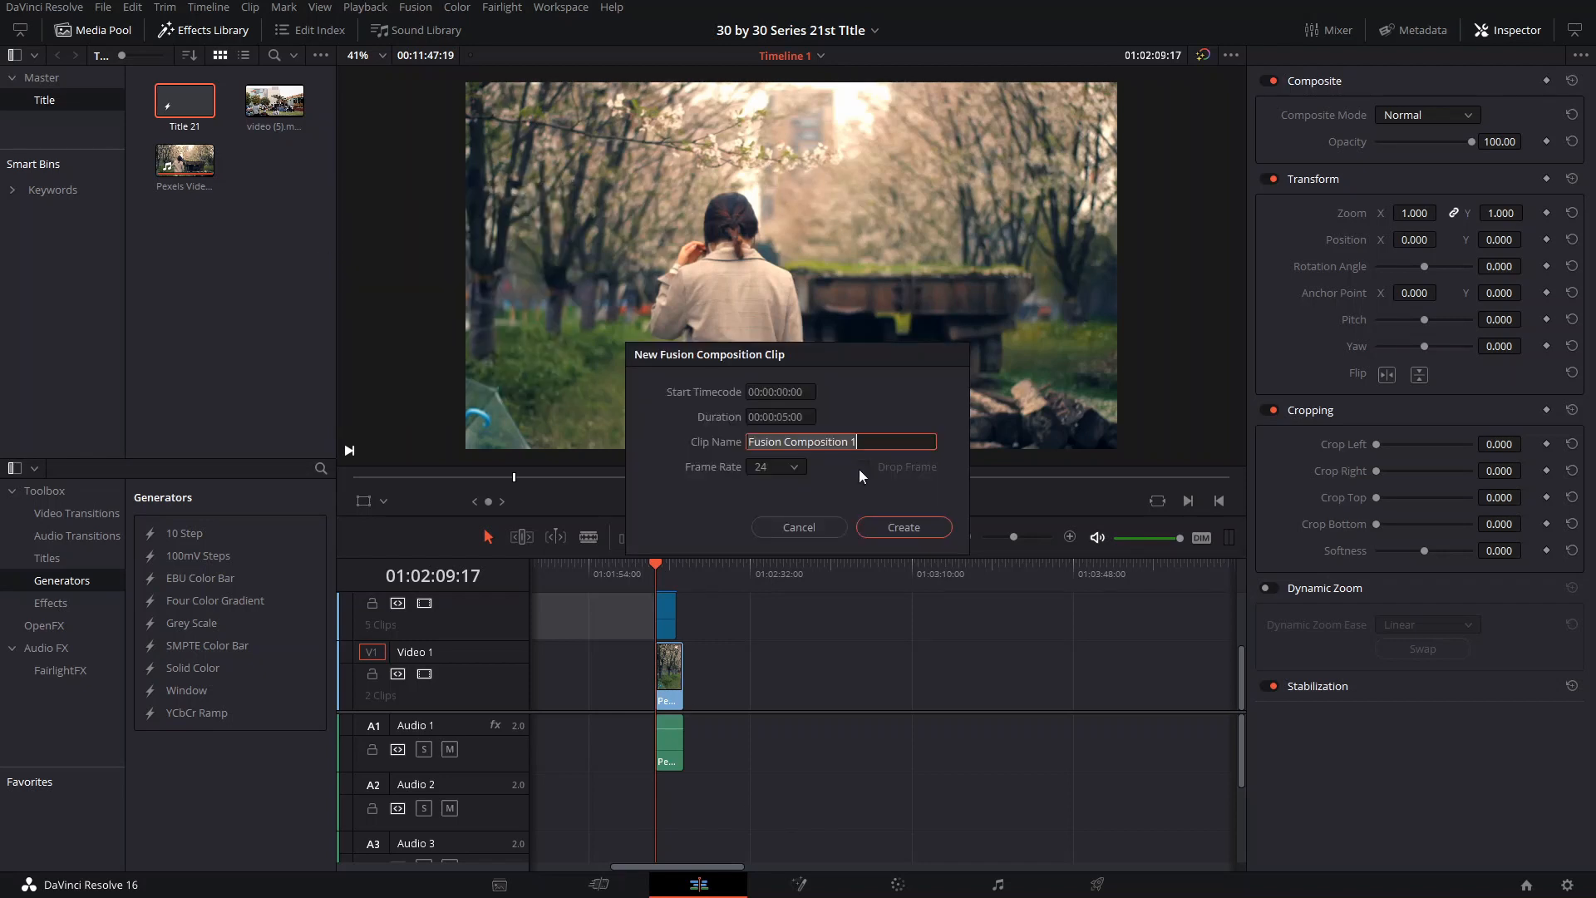
{"action": "left_click", "coordinate": [906, 525]}
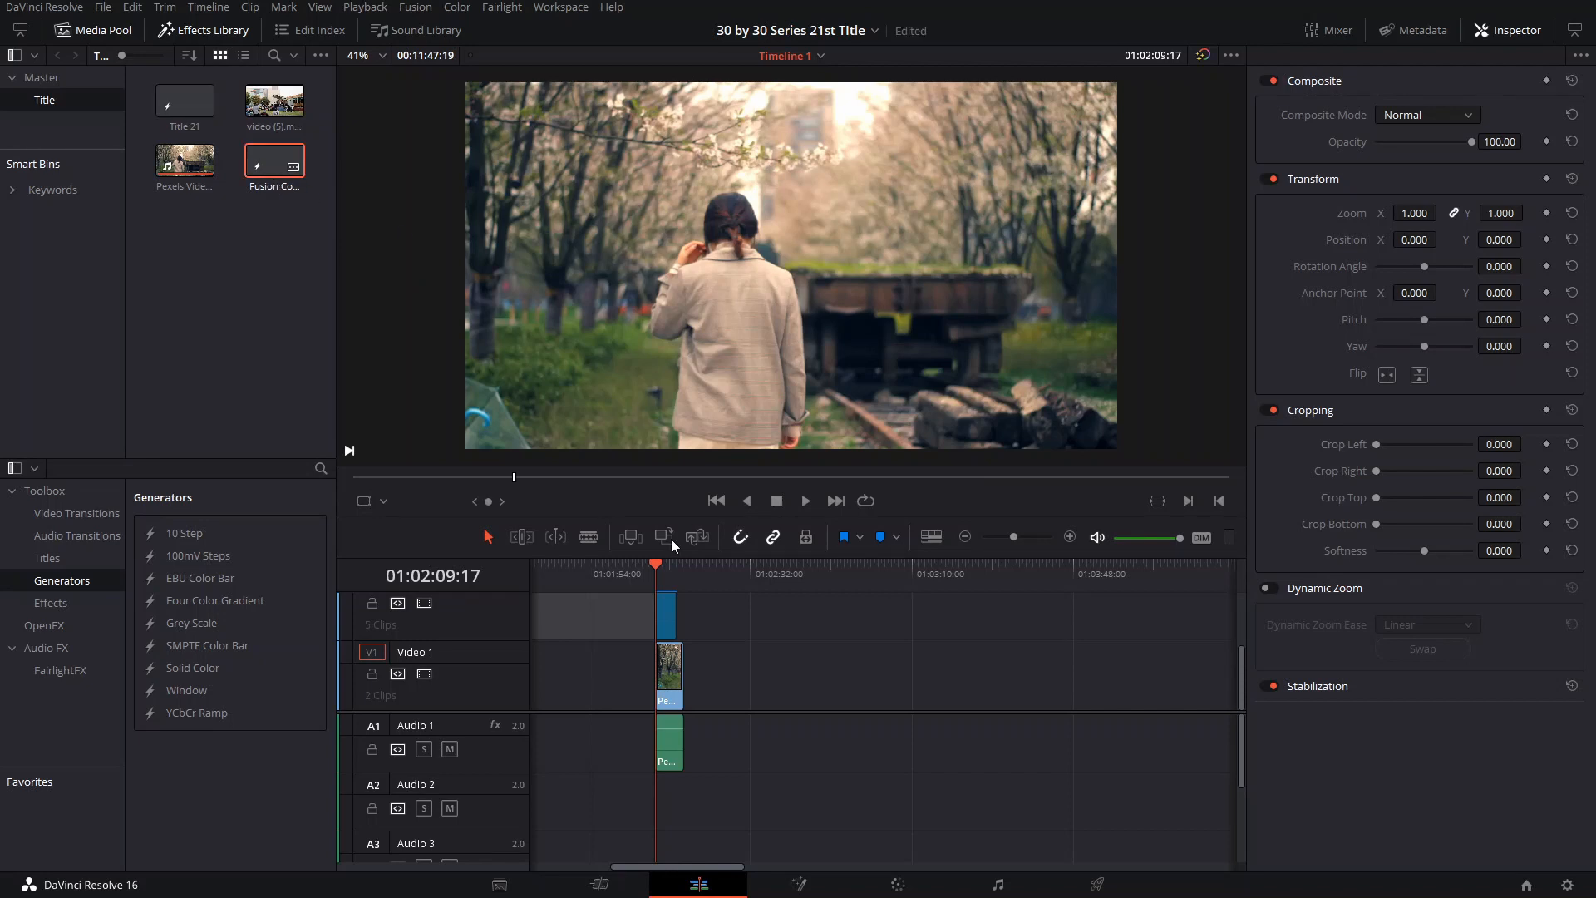
{"action": "key", "text": "shift+5"}
Step: Add a Background node well apart from MediaOut1, connect it to MediaOut1, and switch to a single viewer
{"action": "left_click_drag", "start_coordinate": [433, 555], "coordinate": [807, 687]}
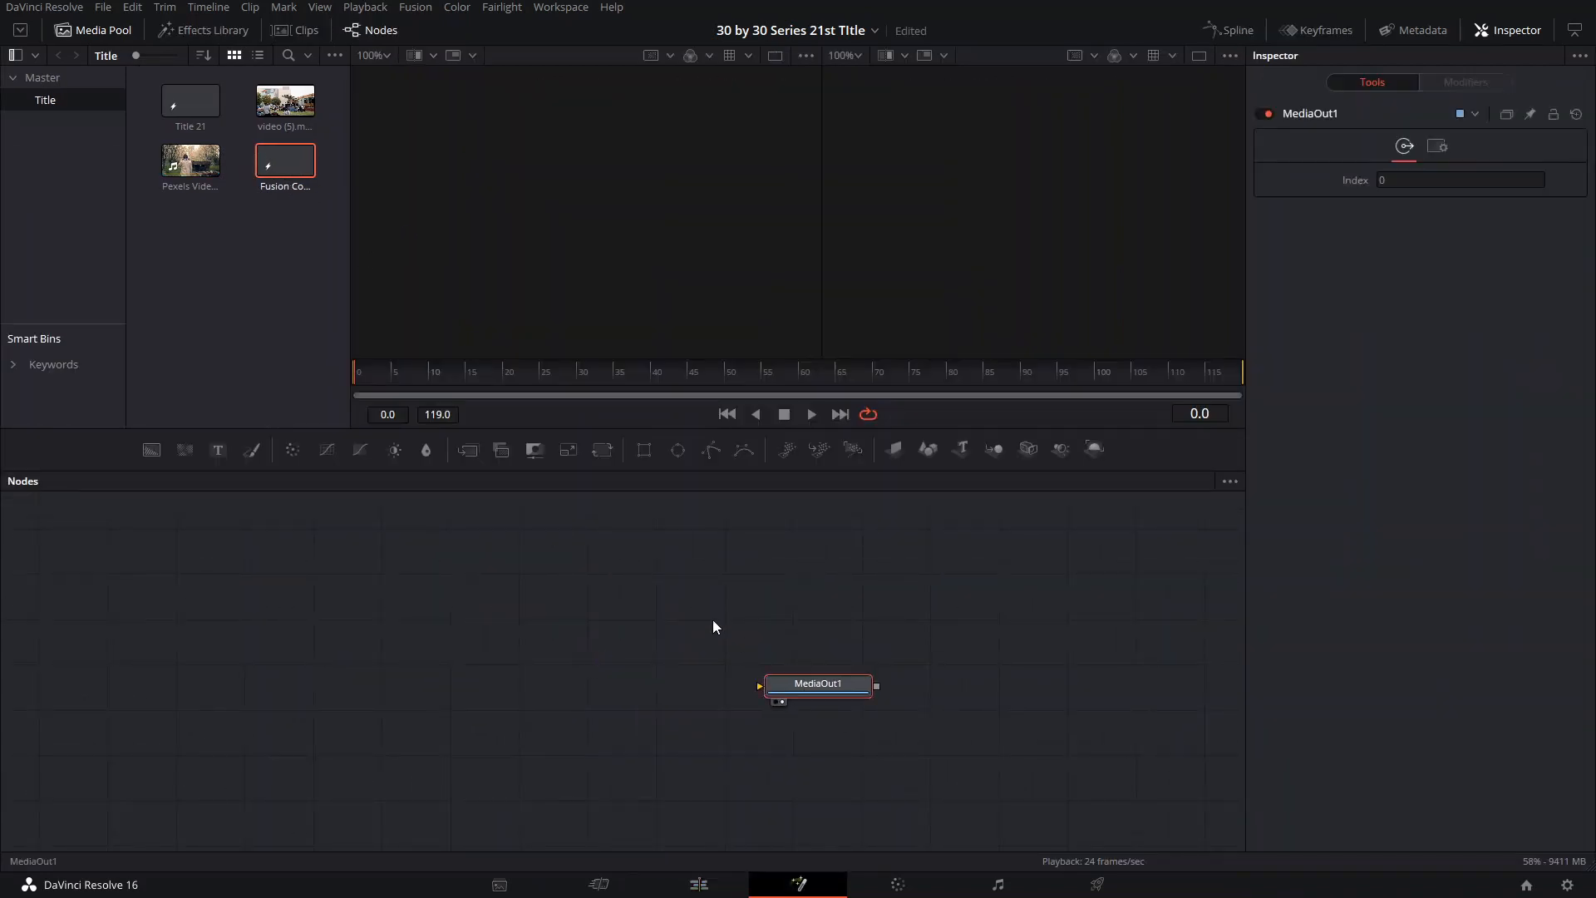
{"action": "left_click", "coordinate": [162, 449]}
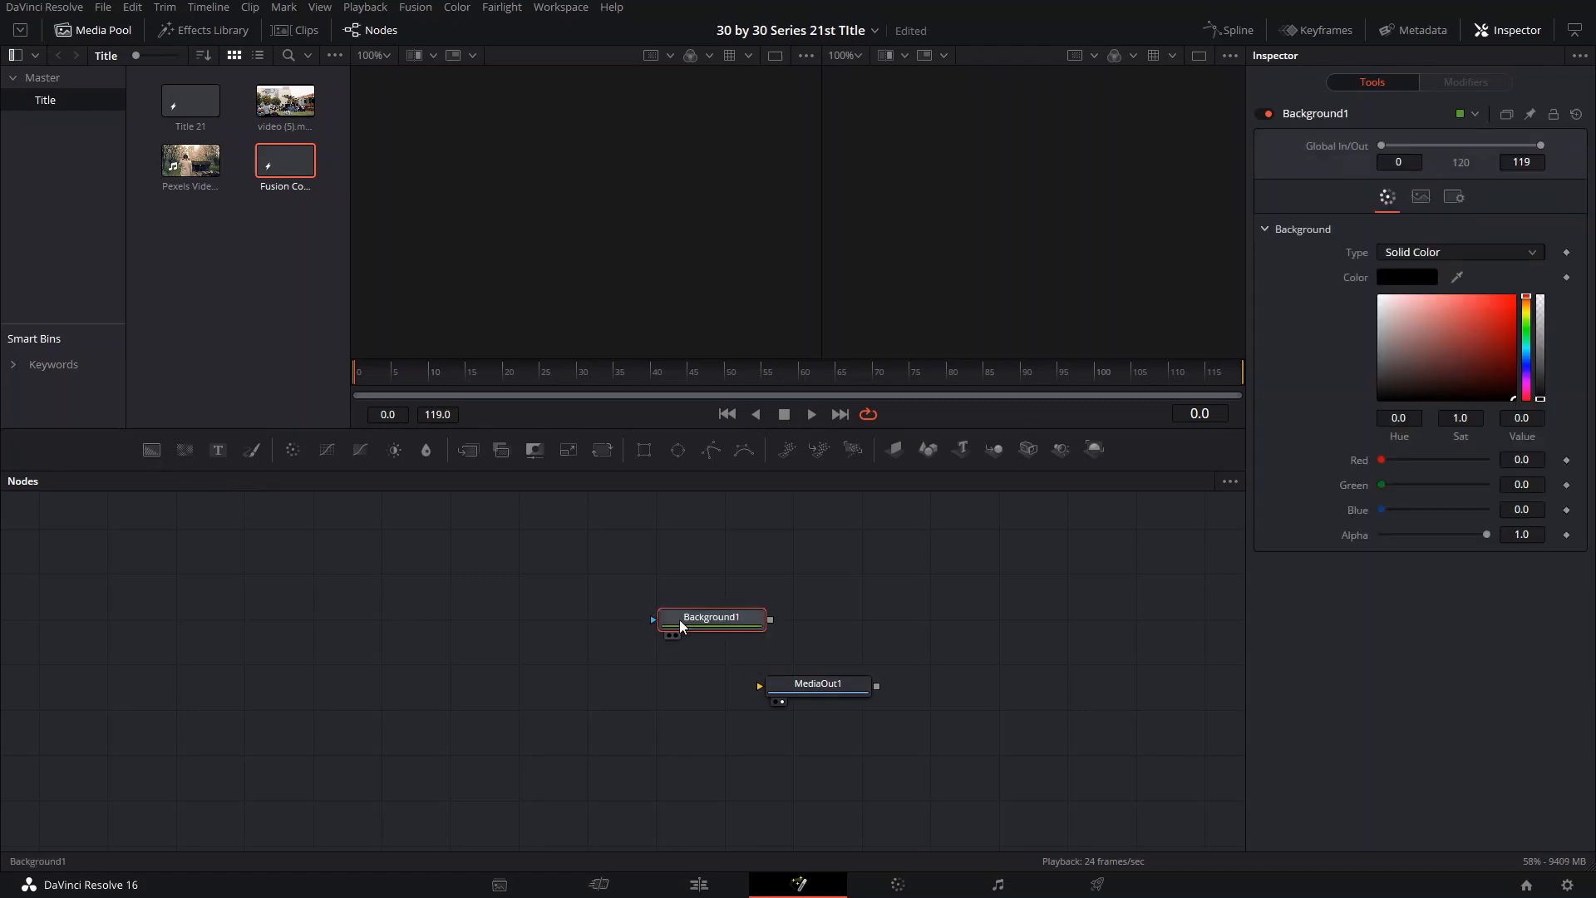
{"action": "left_click_drag", "start_coordinate": [680, 626], "coordinate": [818, 670]}
{"action": "left_click", "coordinate": [352, 672]}
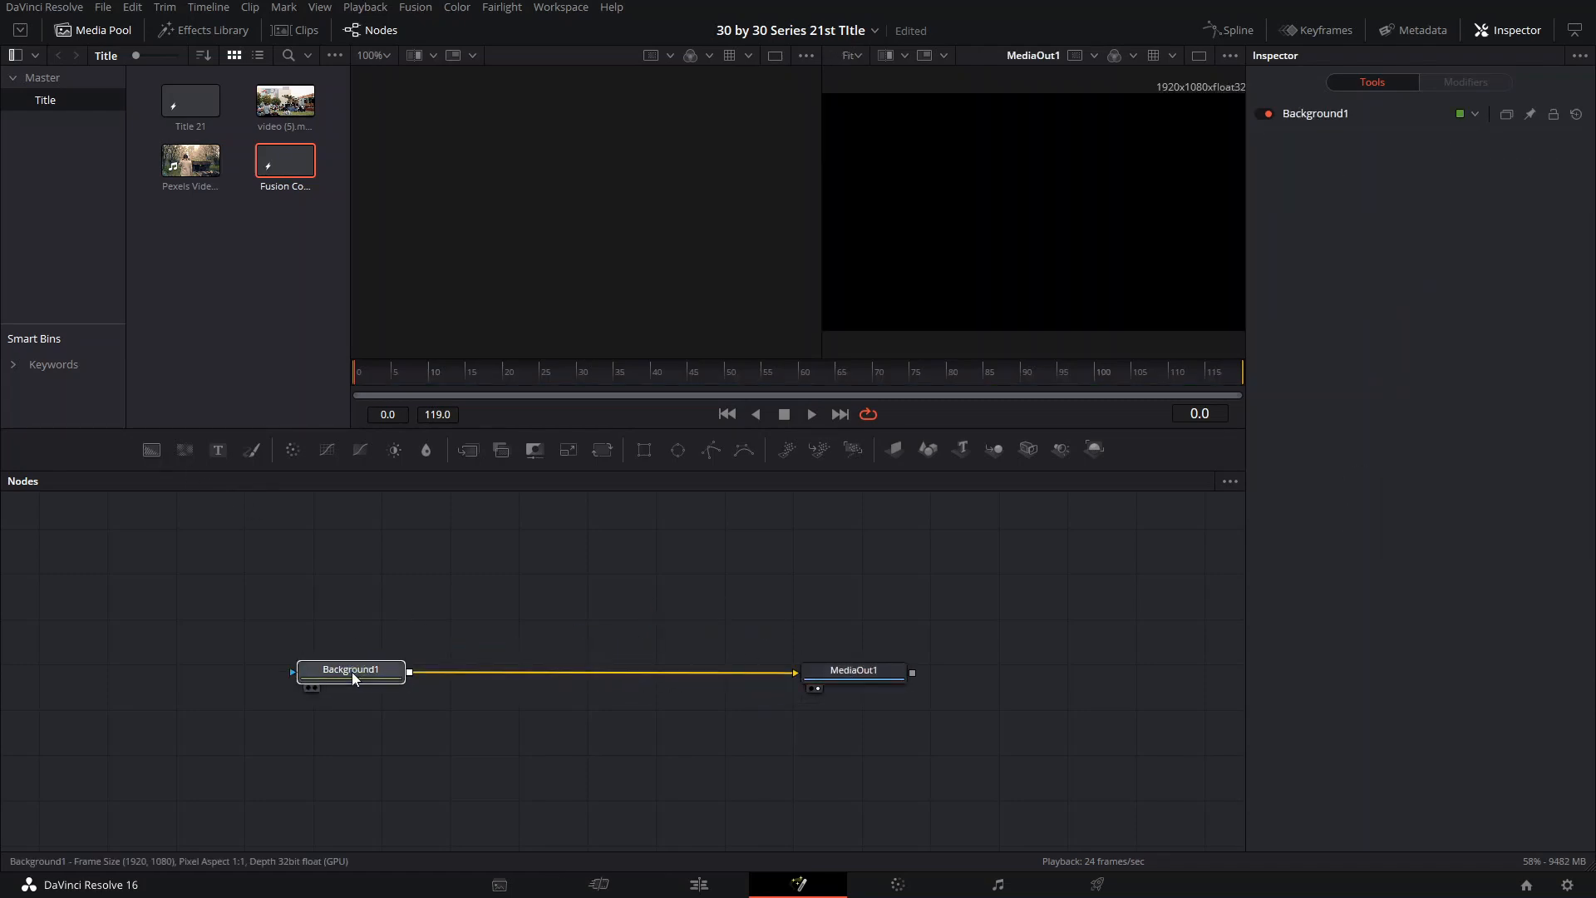
{"action": "left_click_drag", "start_coordinate": [352, 672], "coordinate": [332, 678]}
{"action": "left_click", "coordinate": [1199, 55]}
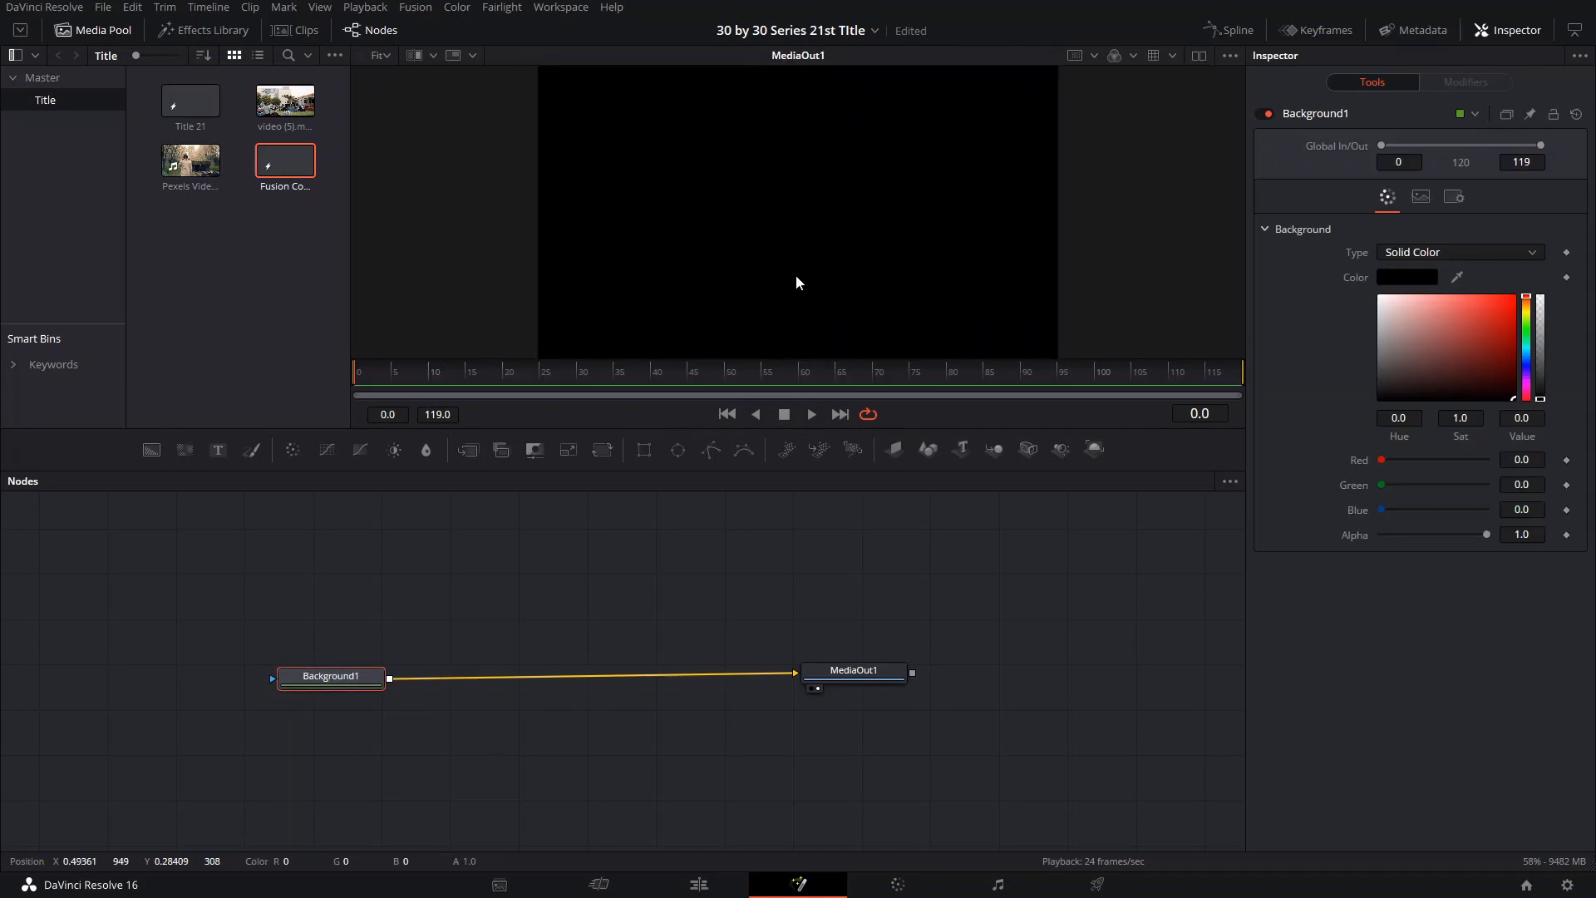
{"action": "scroll", "coordinate": [796, 247], "scroll_direction": "down", "scroll_amount": 2}
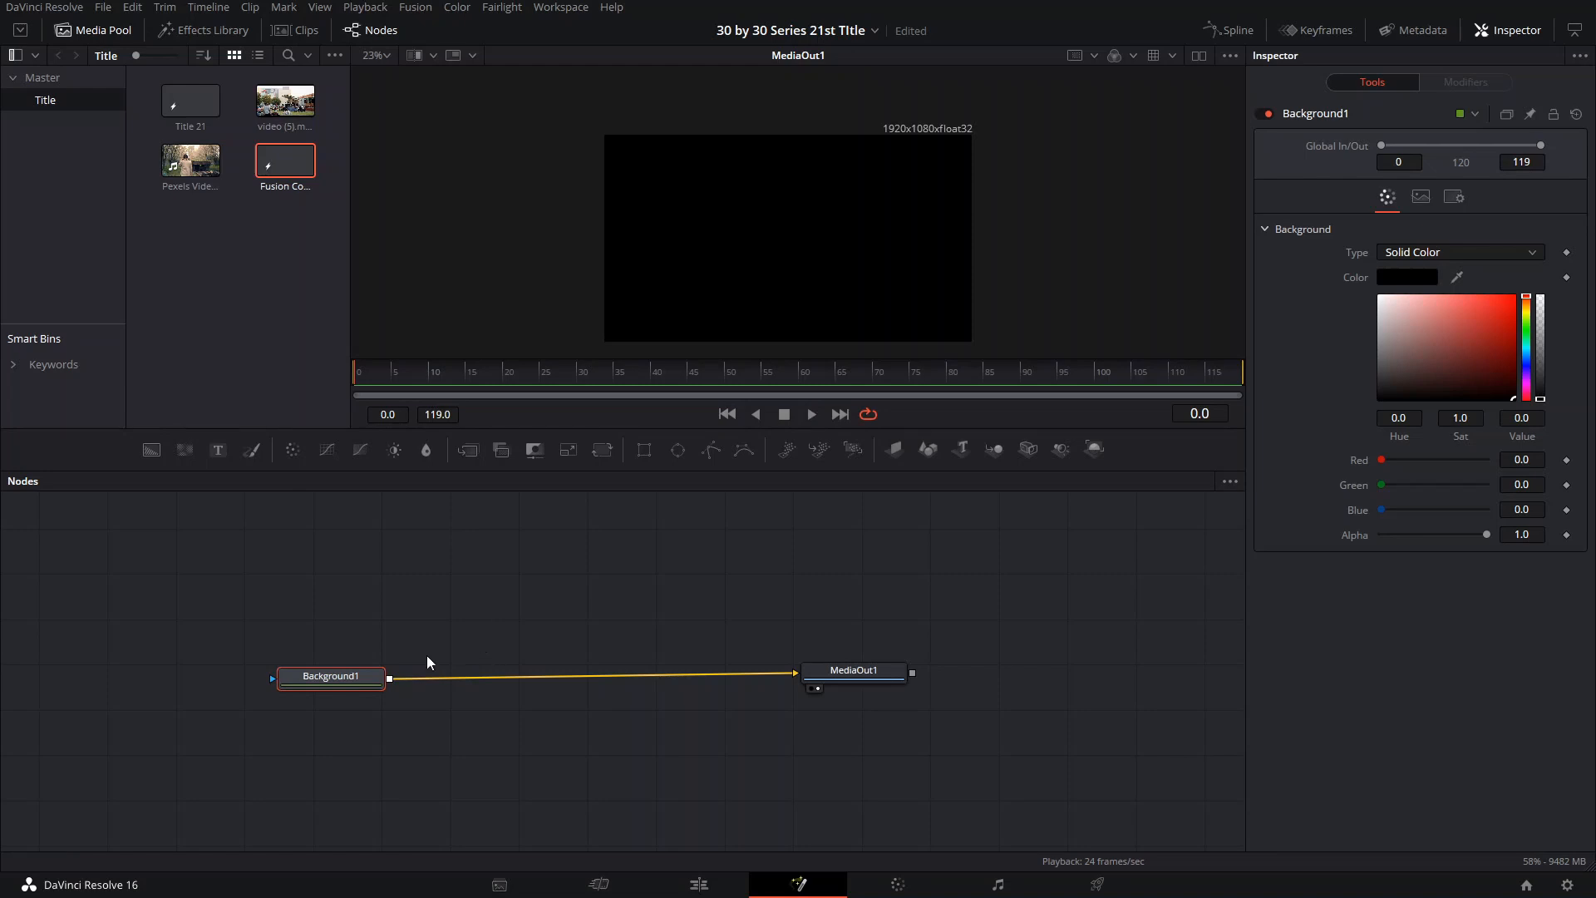
Step: Insert a Merge node between Background1 and MediaOut1, and colour Background1 dark red with saturation 0.916 and value 0.614
{"action": "left_click_drag", "start_coordinate": [328, 685], "coordinate": [320, 744]}
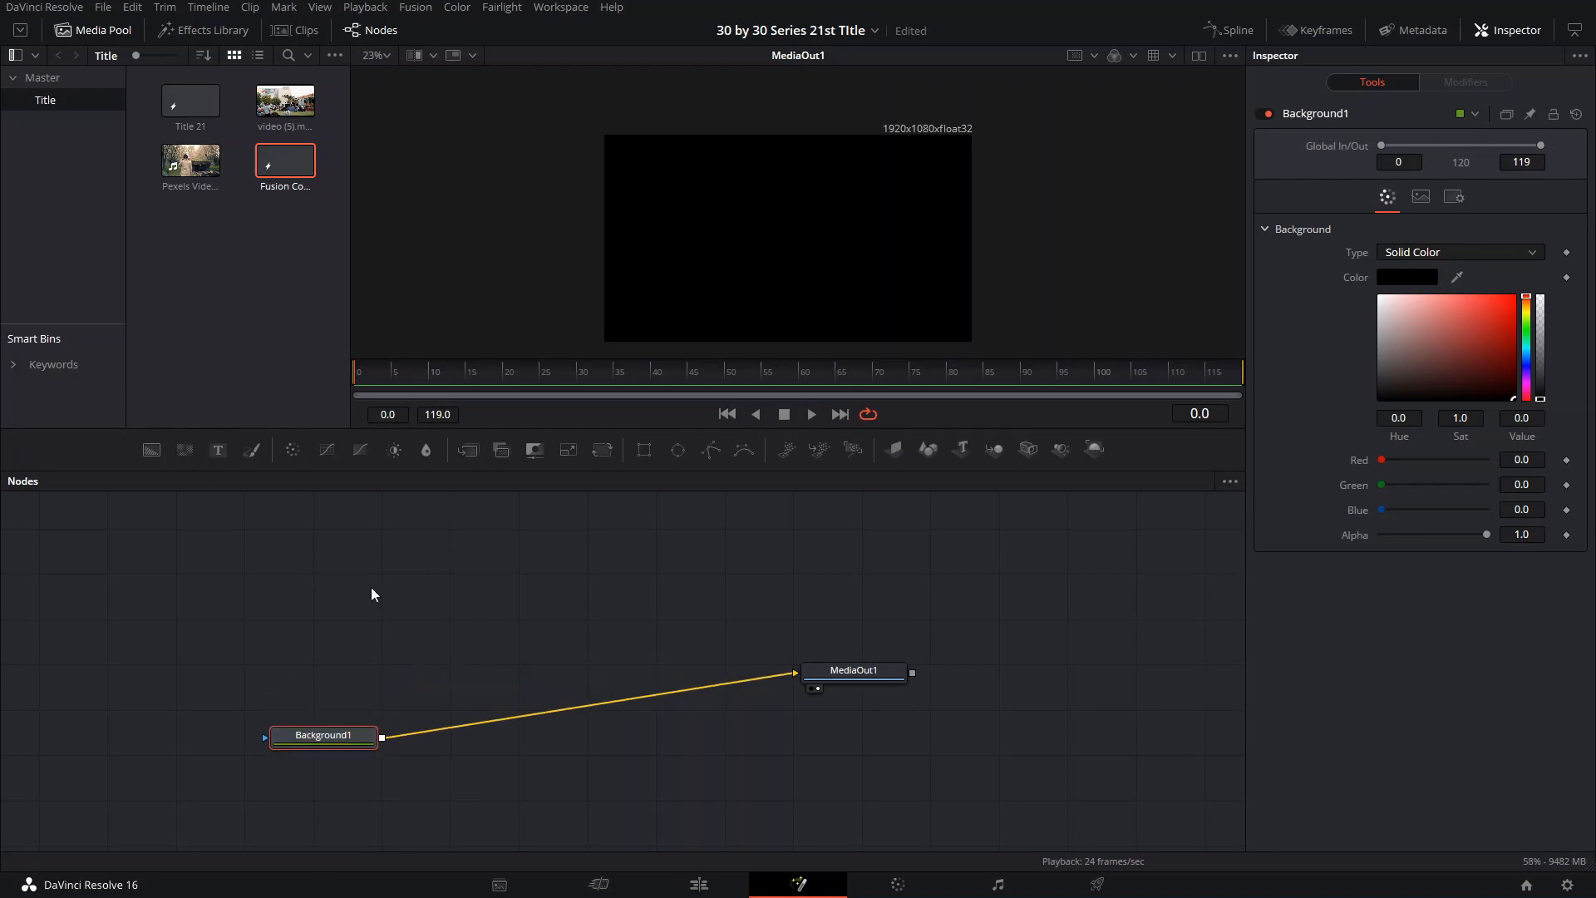
{"action": "left_click", "coordinate": [467, 449]}
{"action": "left_click_drag", "start_coordinate": [470, 731], "coordinate": [574, 695]}
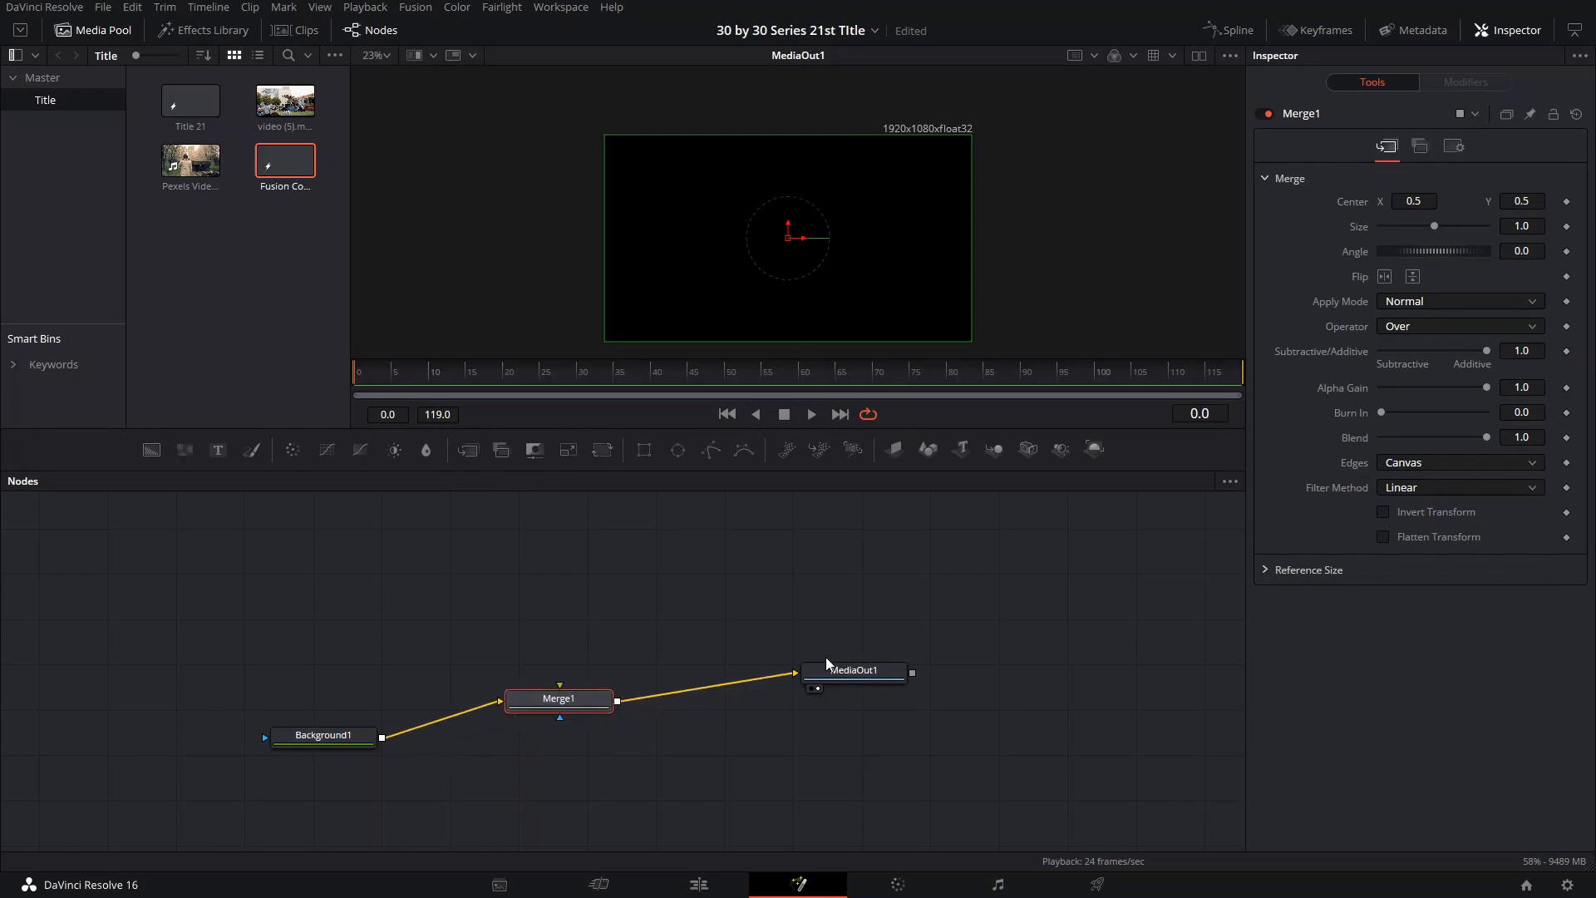
{"action": "left_click", "coordinate": [343, 734]}
{"action": "left_click_drag", "start_coordinate": [1501, 364], "coordinate": [1504, 337]}
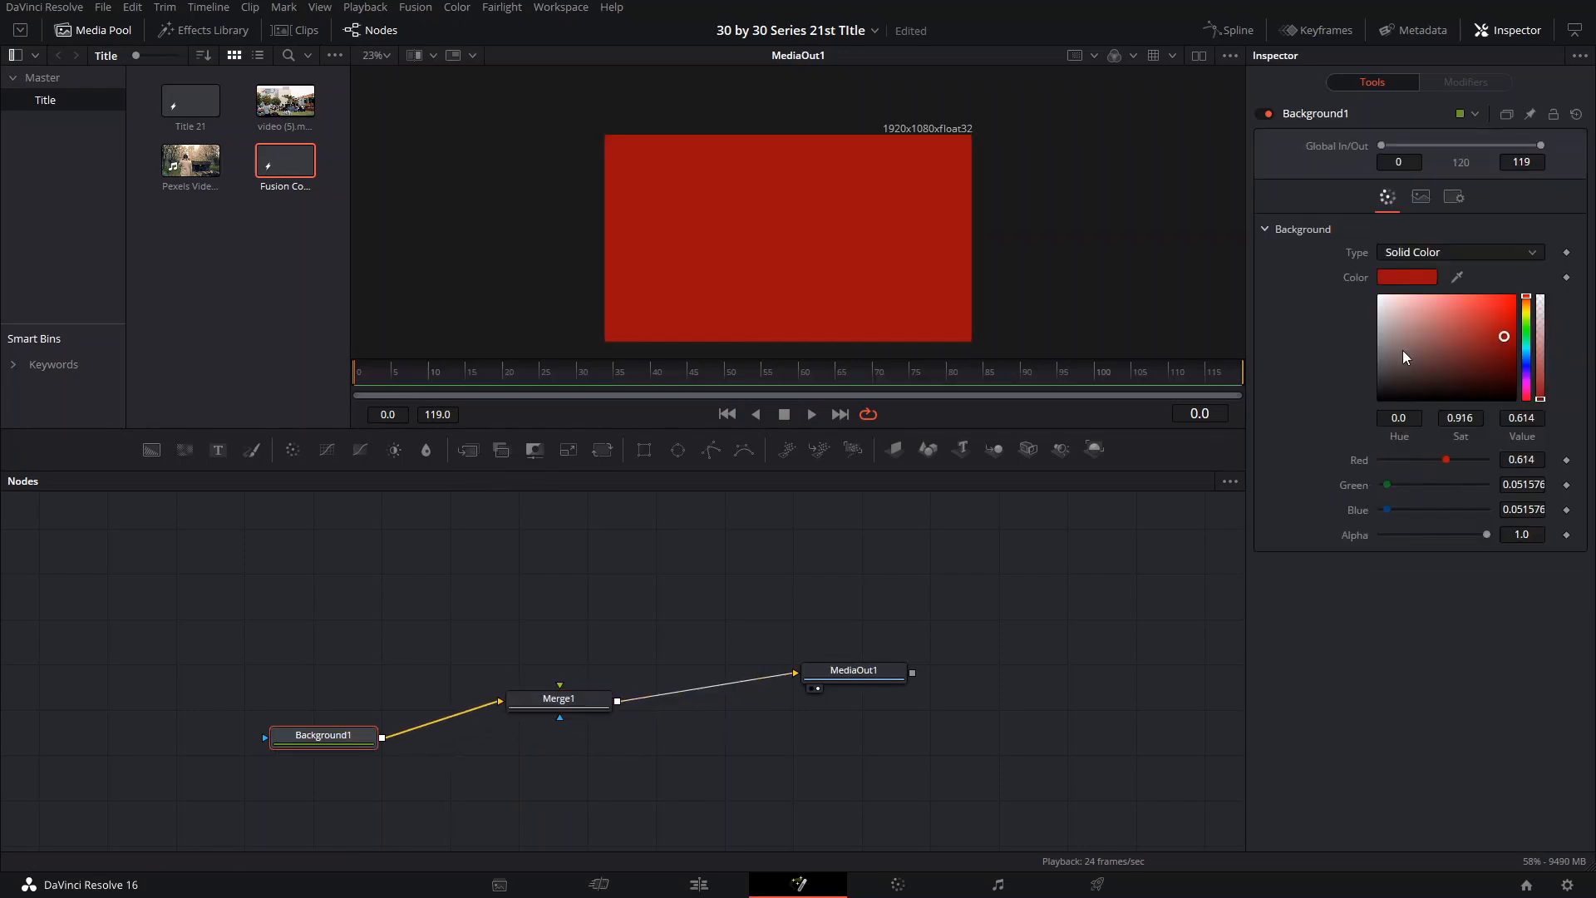
Step: Add a second Background node, unconnected, in the empty area above Background1
{"action": "left_click", "coordinate": [144, 451]}
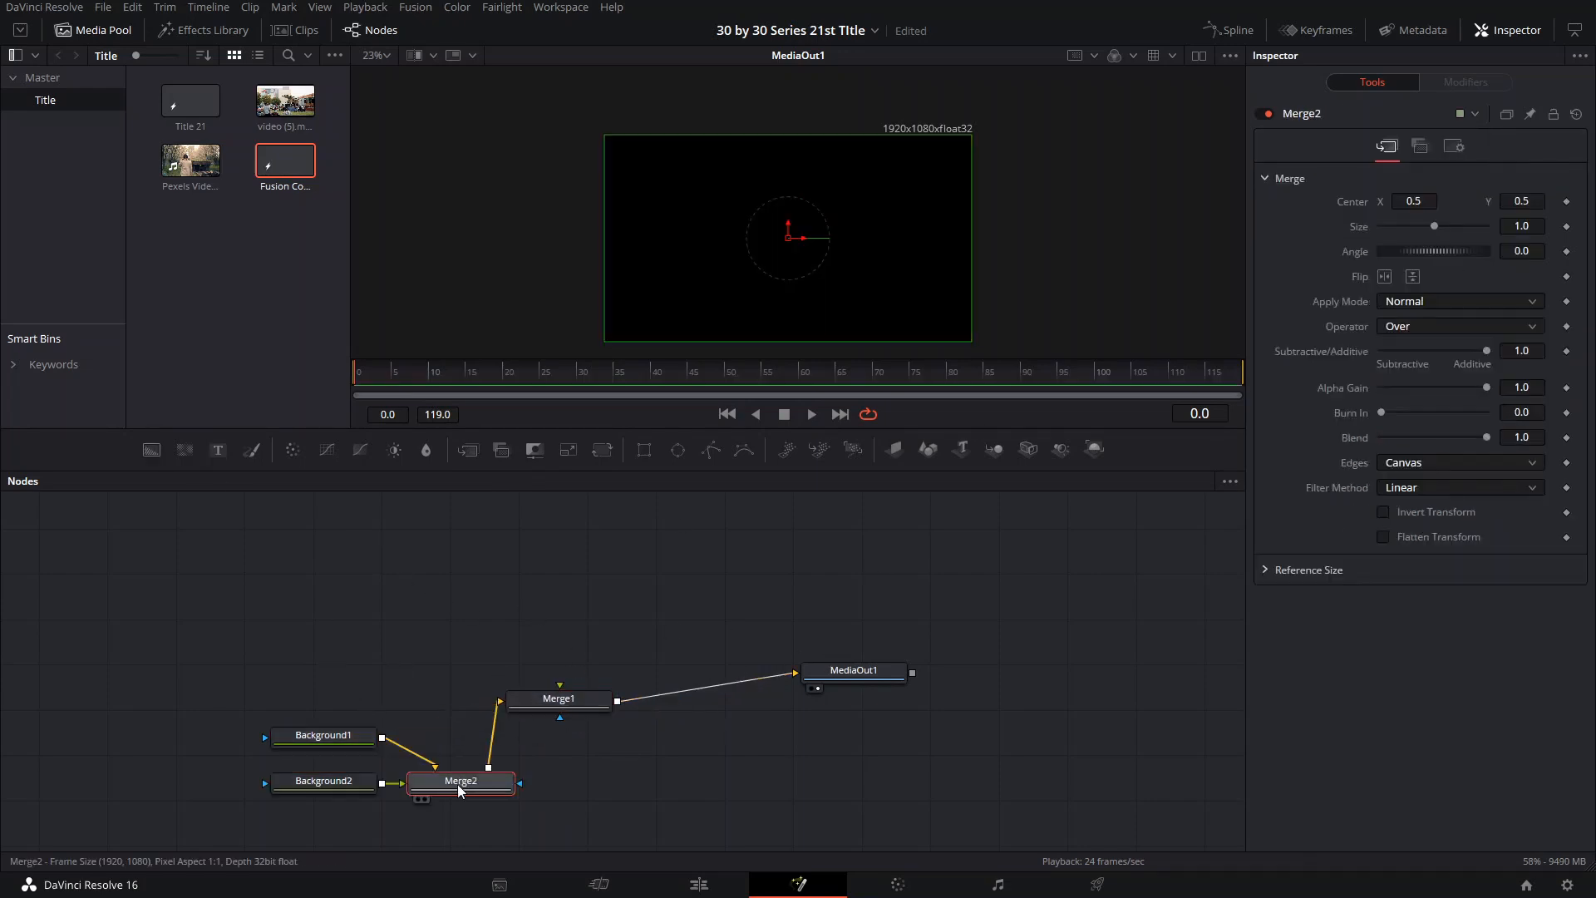
{"action": "key", "text": "ctrl+z"}
{"action": "left_click", "coordinate": [151, 450]}
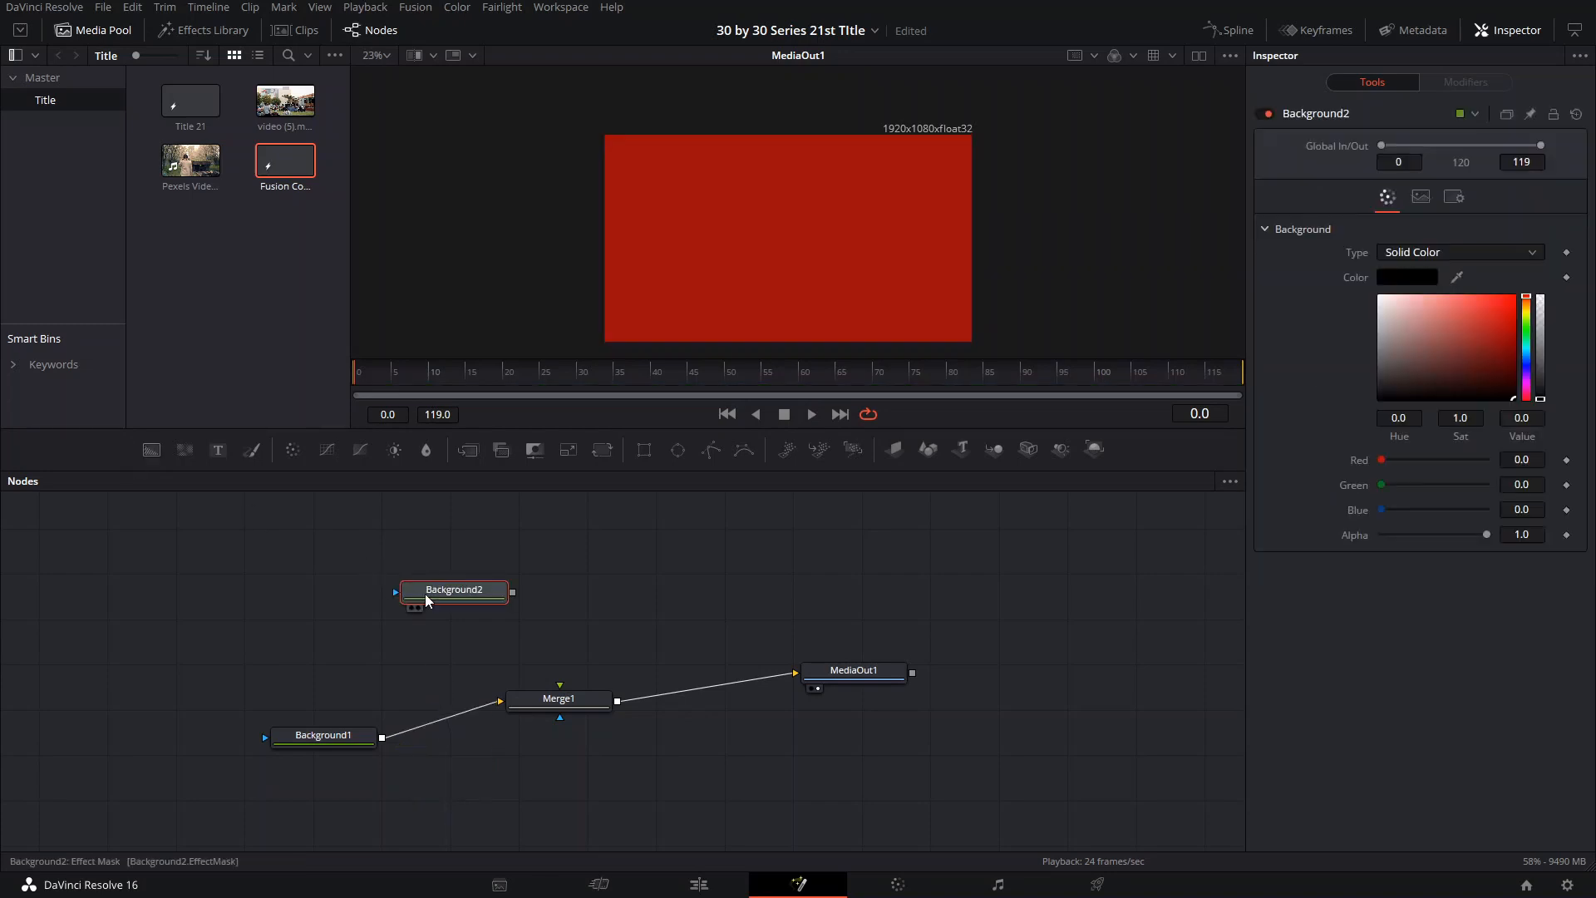
{"action": "left_click_drag", "start_coordinate": [426, 598], "coordinate": [318, 570]}
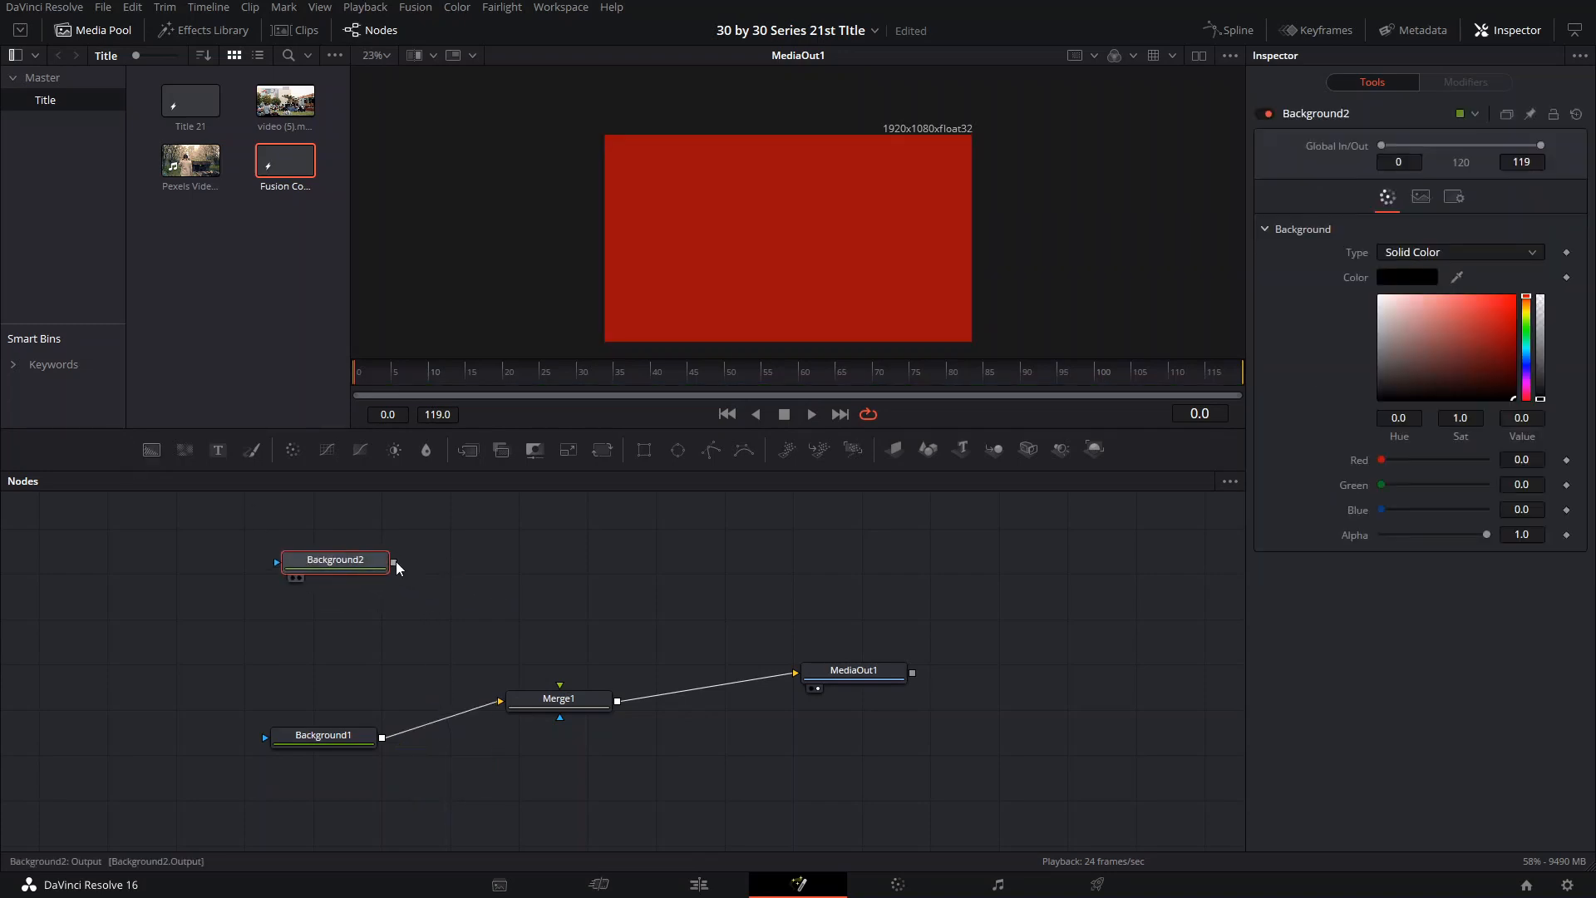
{"action": "left_click_drag", "start_coordinate": [392, 563], "coordinate": [552, 688]}
{"action": "left_click_drag", "start_coordinate": [399, 564], "coordinate": [526, 582]}
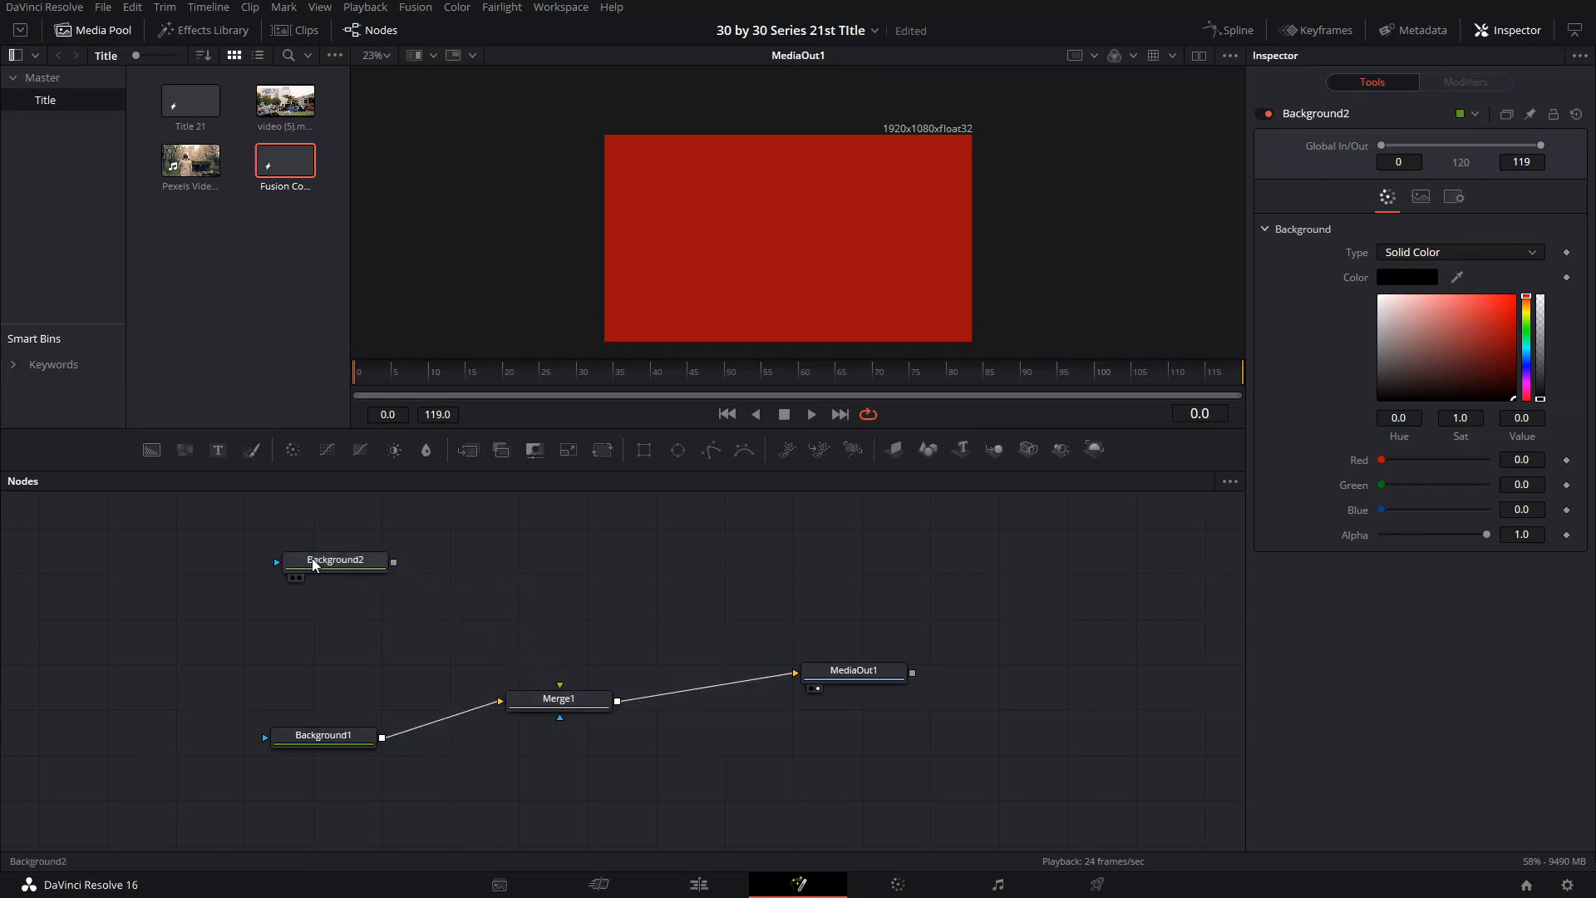
Step: Add a second Merge node fed by Background2's output
{"action": "left_click", "coordinate": [468, 450]}
{"action": "left_click_drag", "start_coordinate": [464, 562], "coordinate": [474, 562]}
{"action": "left_click", "coordinate": [363, 562]}
{"action": "left_click_drag", "start_coordinate": [585, 589], "coordinate": [562, 664]}
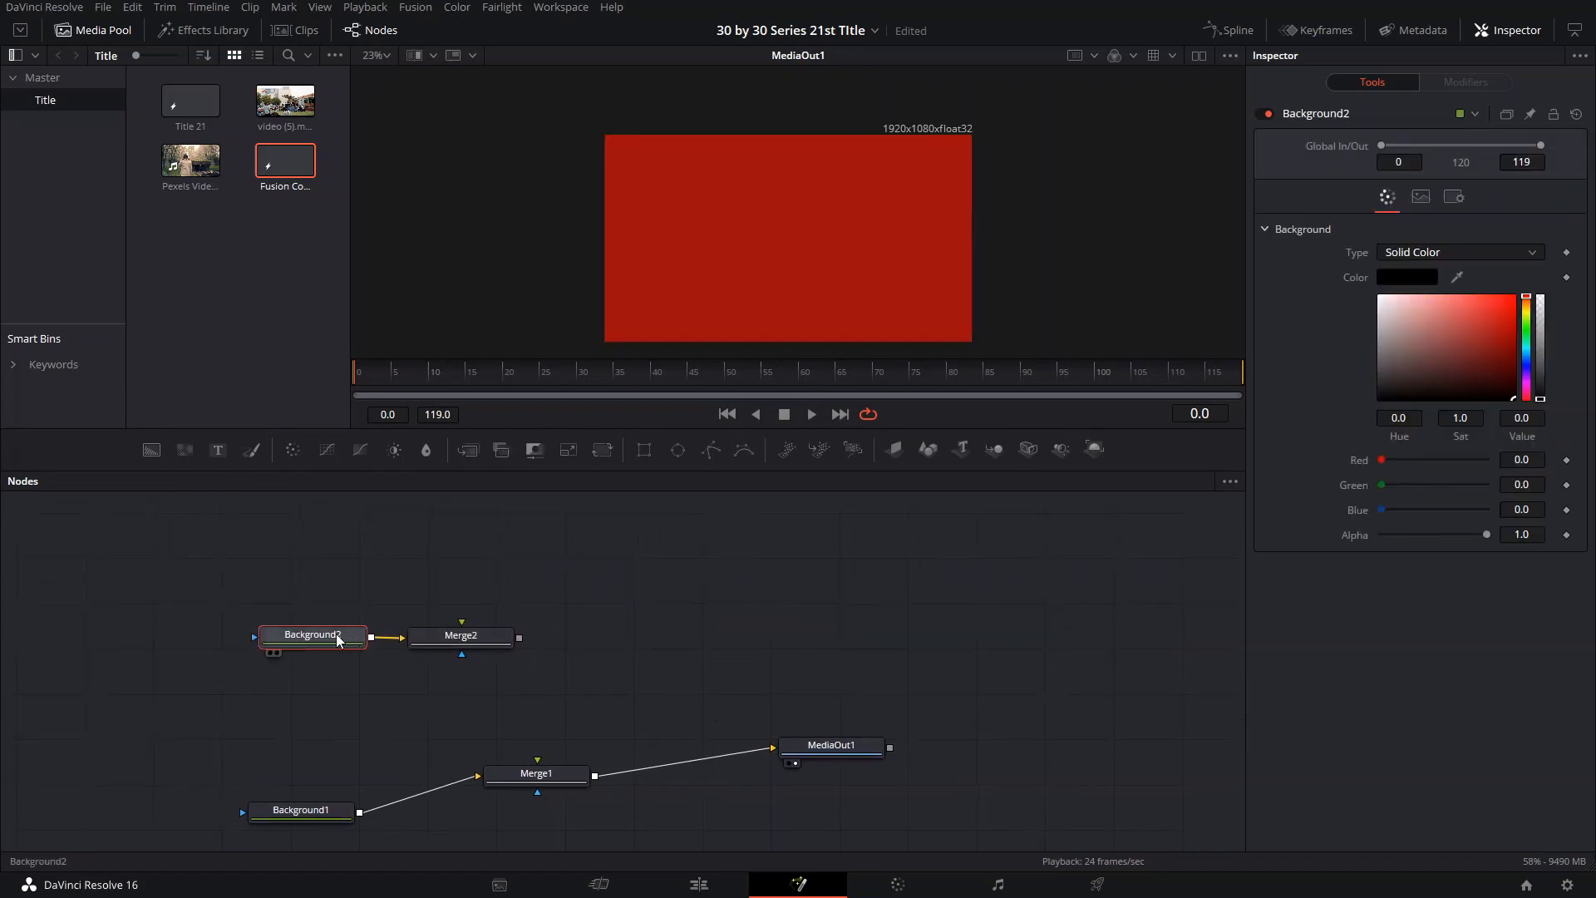
Step: Move Background2 up, mask it with a Rectangle node, and set the rectangle's border width to 0.041
{"action": "left_click_drag", "start_coordinate": [339, 640], "coordinate": [325, 599]}
{"action": "left_click", "coordinate": [643, 450]}
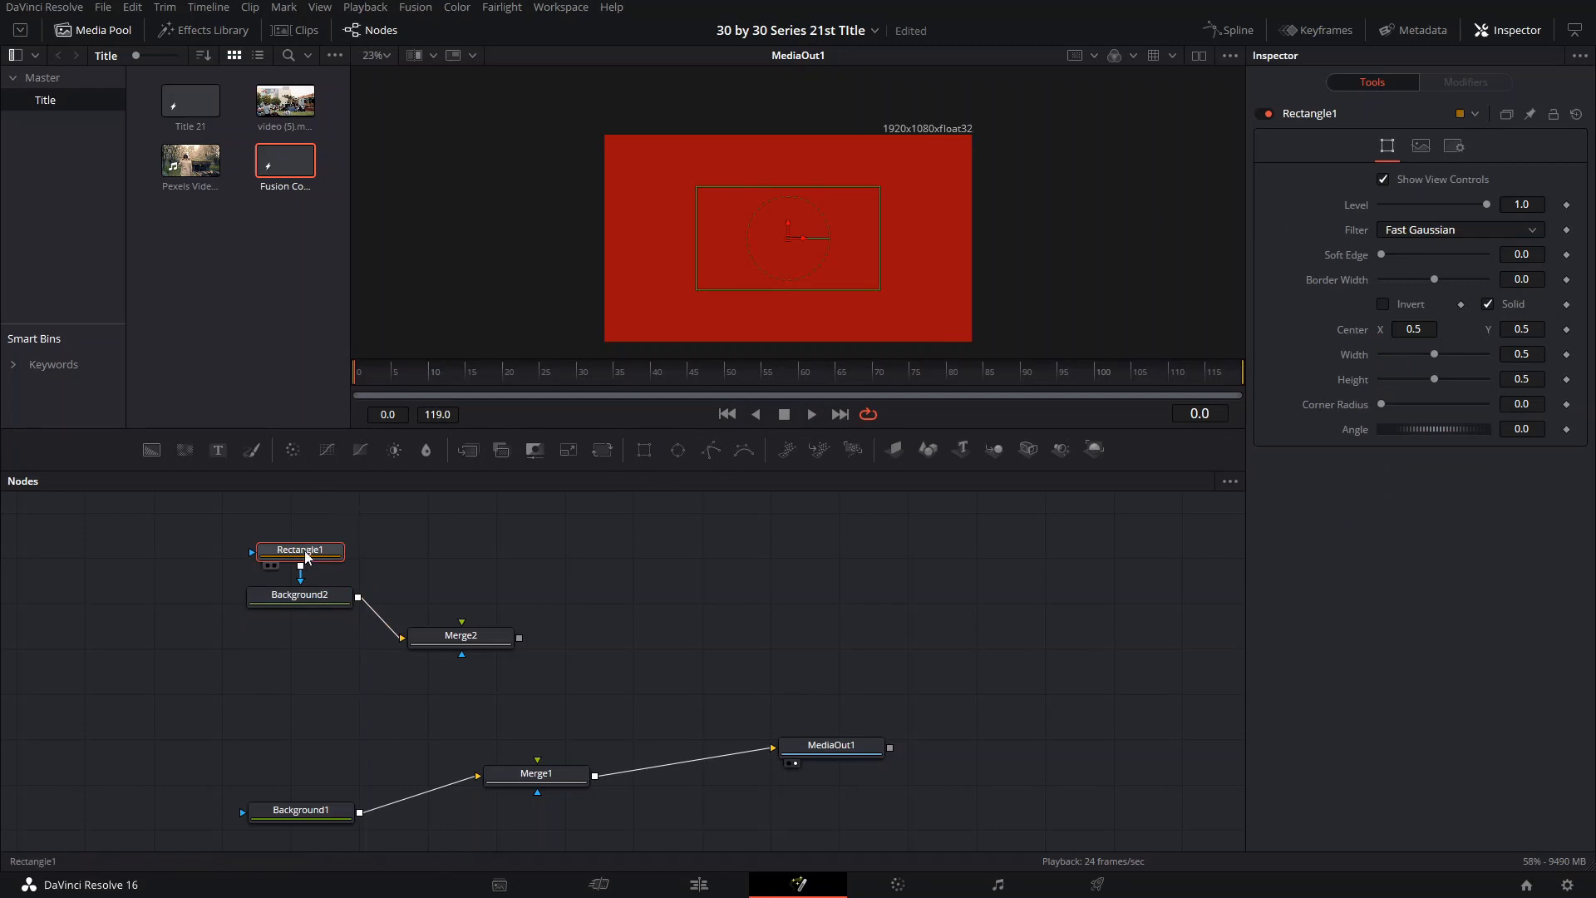
{"action": "left_click_drag", "start_coordinate": [306, 557], "coordinate": [304, 557]}
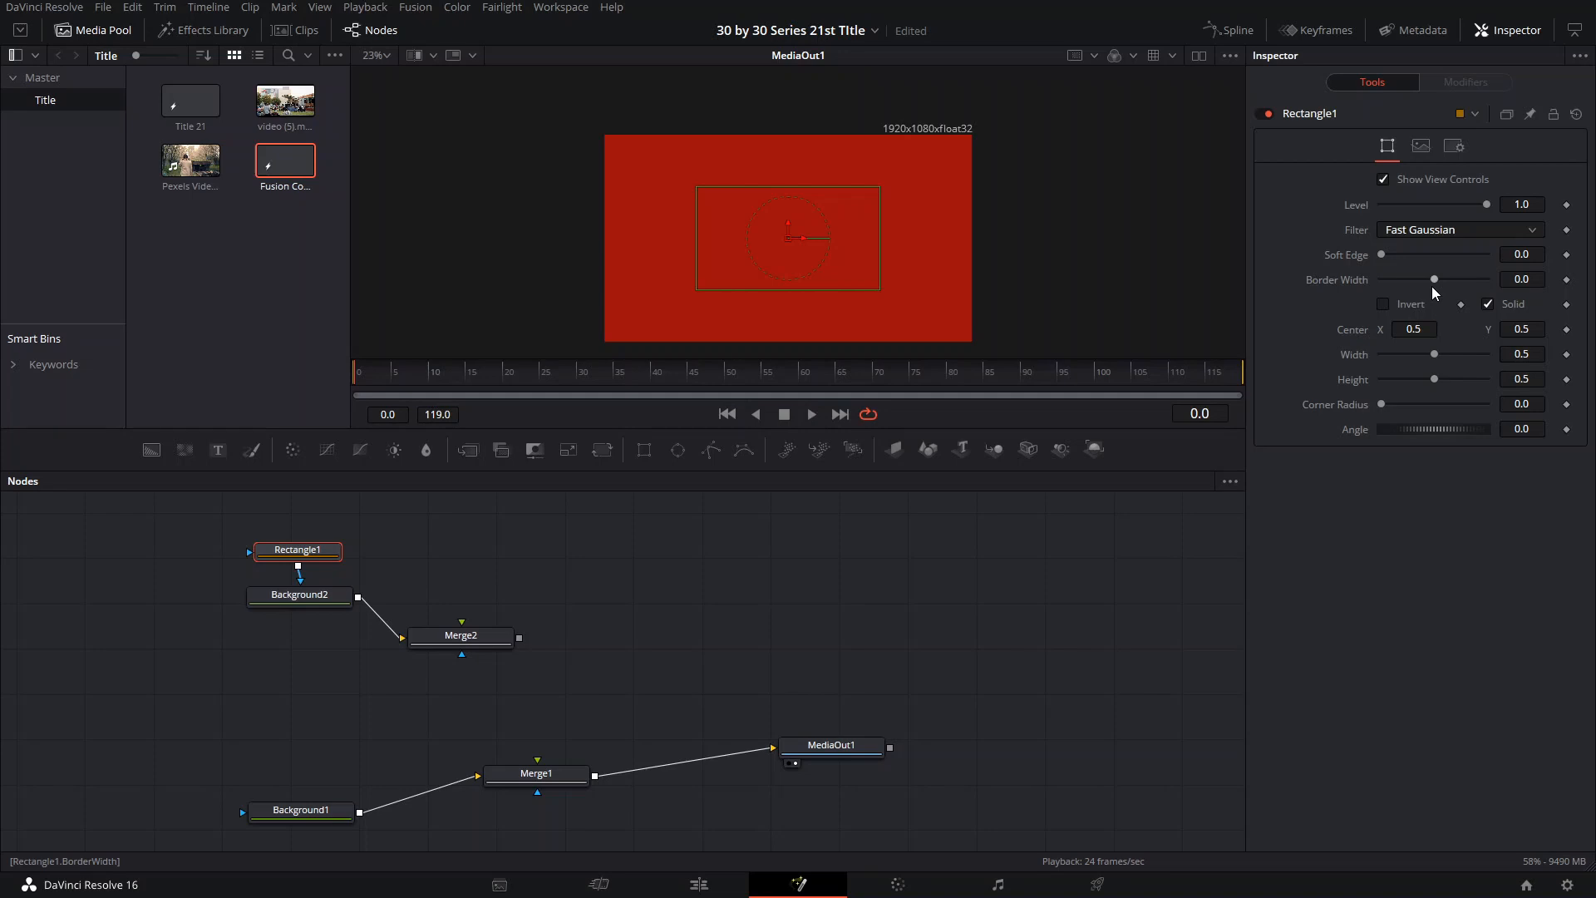
{"action": "left_click_drag", "start_coordinate": [1439, 281], "coordinate": [1447, 281]}
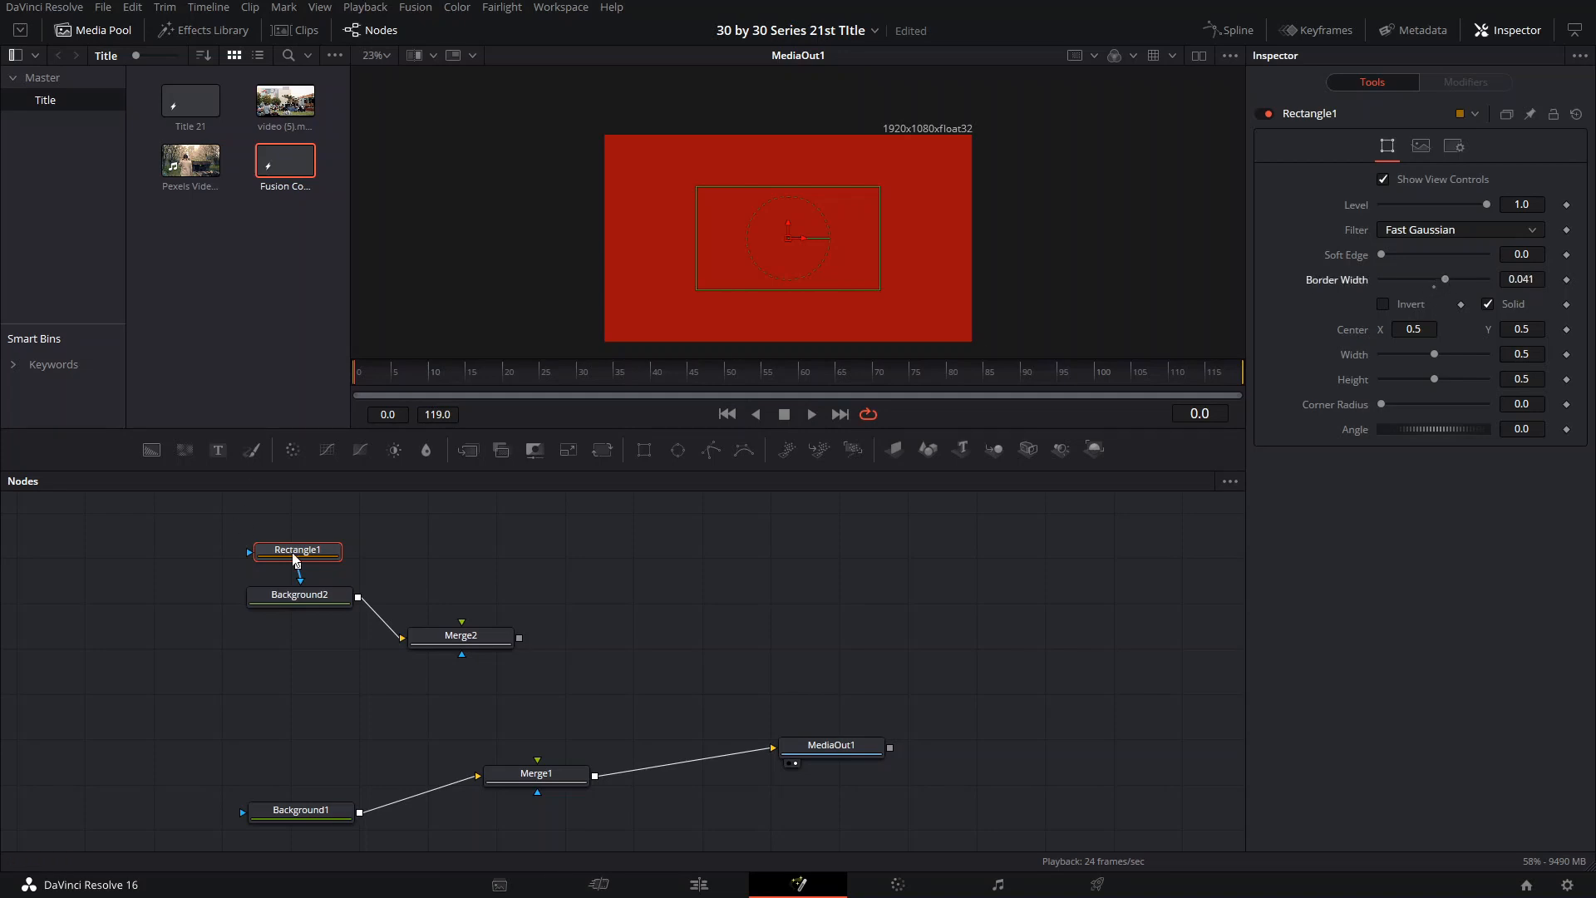
Step: Colour Background2 yellow with hue 0.16, saturation 0.886, value 0.937 and alpha 0.551, and connect Merge2 to Merge1's foreground input
{"action": "left_click", "coordinate": [323, 596]}
{"action": "mouse_move", "coordinate": [1485, 357]}
{"action": "left_mouse_down"}
{"action": "mouse_move", "coordinate": [1509, 335]}
{"action": "mouse_move", "coordinate": [1490, 316]}
{"action": "mouse_move", "coordinate": [1529, 308]}
{"action": "mouse_move", "coordinate": [1500, 302]}
{"action": "left_mouse_up"}
{"action": "left_click", "coordinate": [1528, 346]}
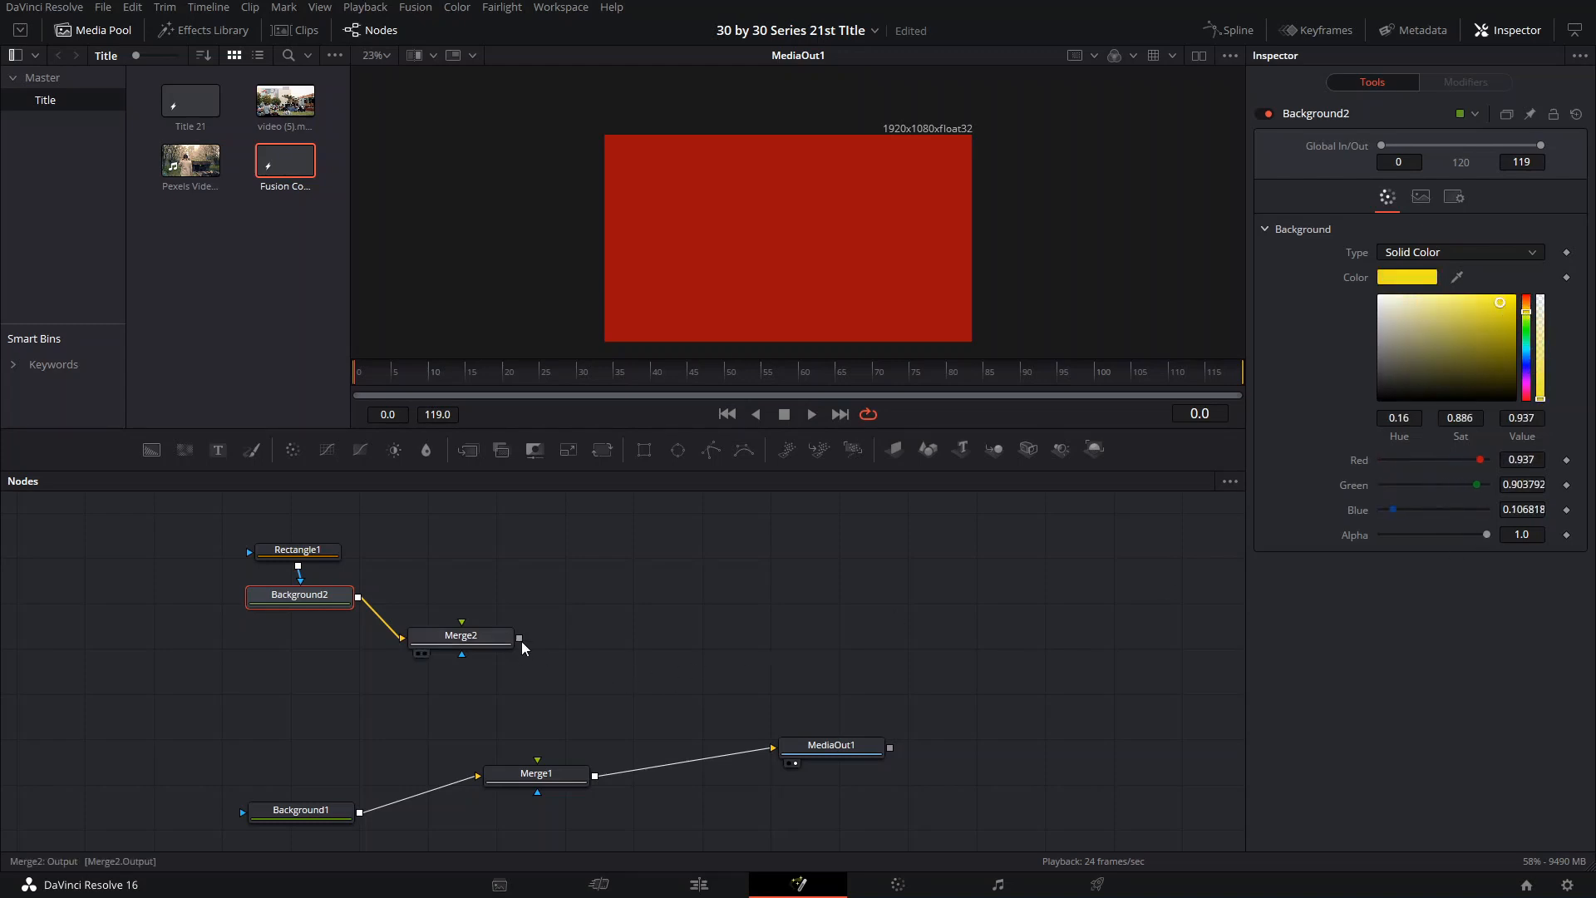
{"action": "left_click_drag", "start_coordinate": [519, 638], "coordinate": [538, 760]}
{"action": "mouse_move", "coordinate": [1488, 541]}
{"action": "left_mouse_down"}
{"action": "mouse_move", "coordinate": [1418, 538]}
{"action": "mouse_move", "coordinate": [1441, 538]}
{"action": "left_mouse_up"}
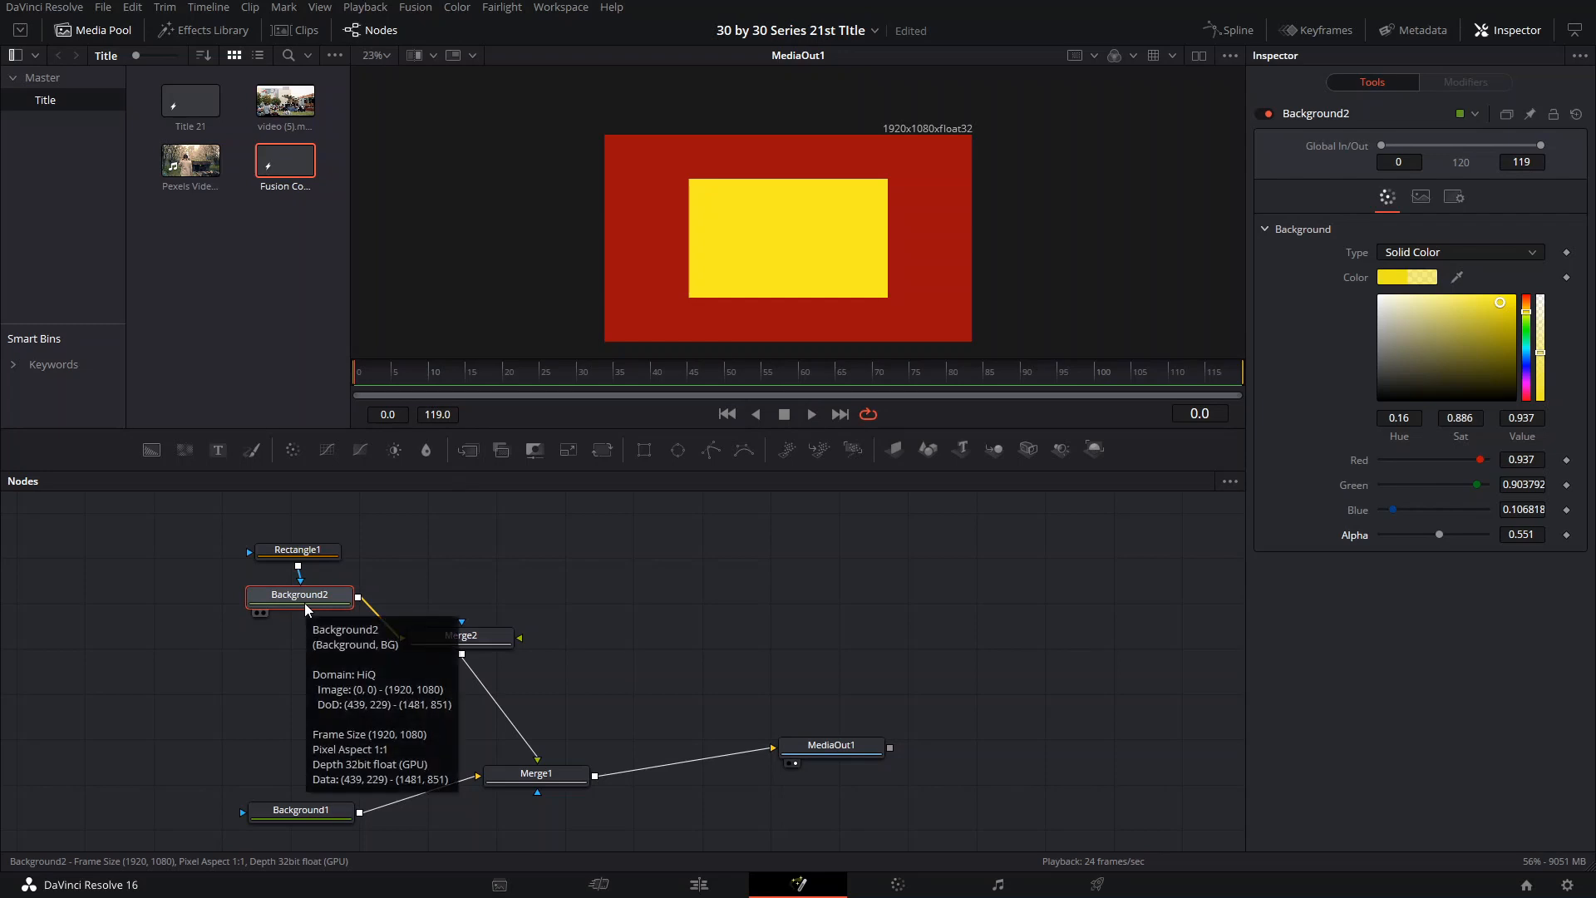
Step: Set Rectangle1's width to 0.315, height to 0.567 and border width to 0.0, and move it against the frame's left edge
{"action": "left_click", "coordinate": [299, 551]}
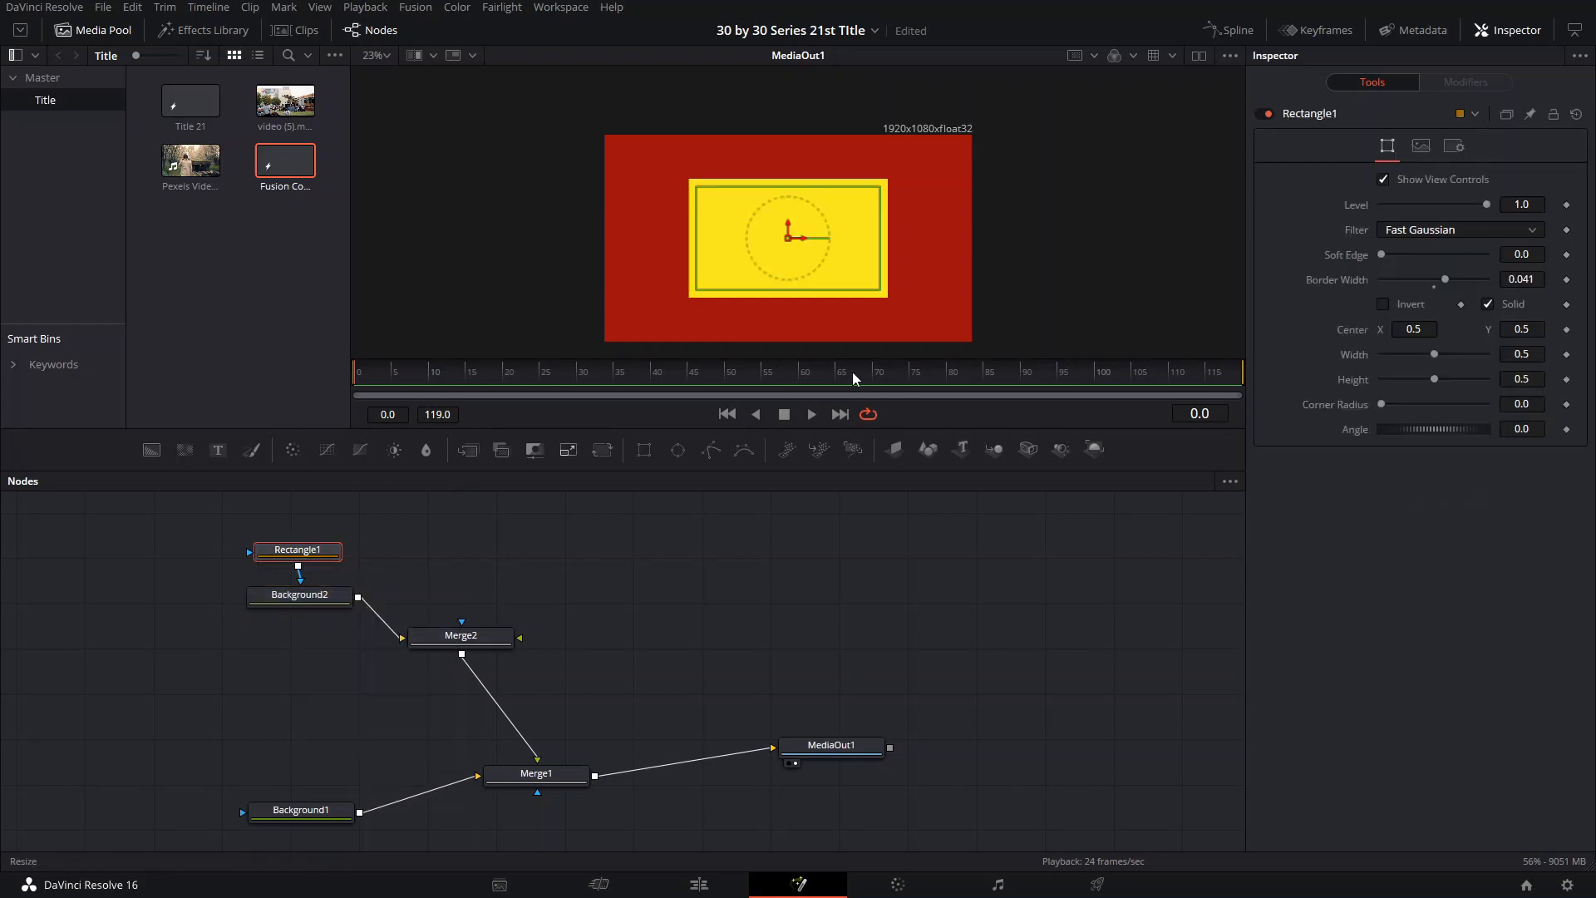
{"action": "left_click_drag", "start_coordinate": [1436, 381], "coordinate": [1417, 360]}
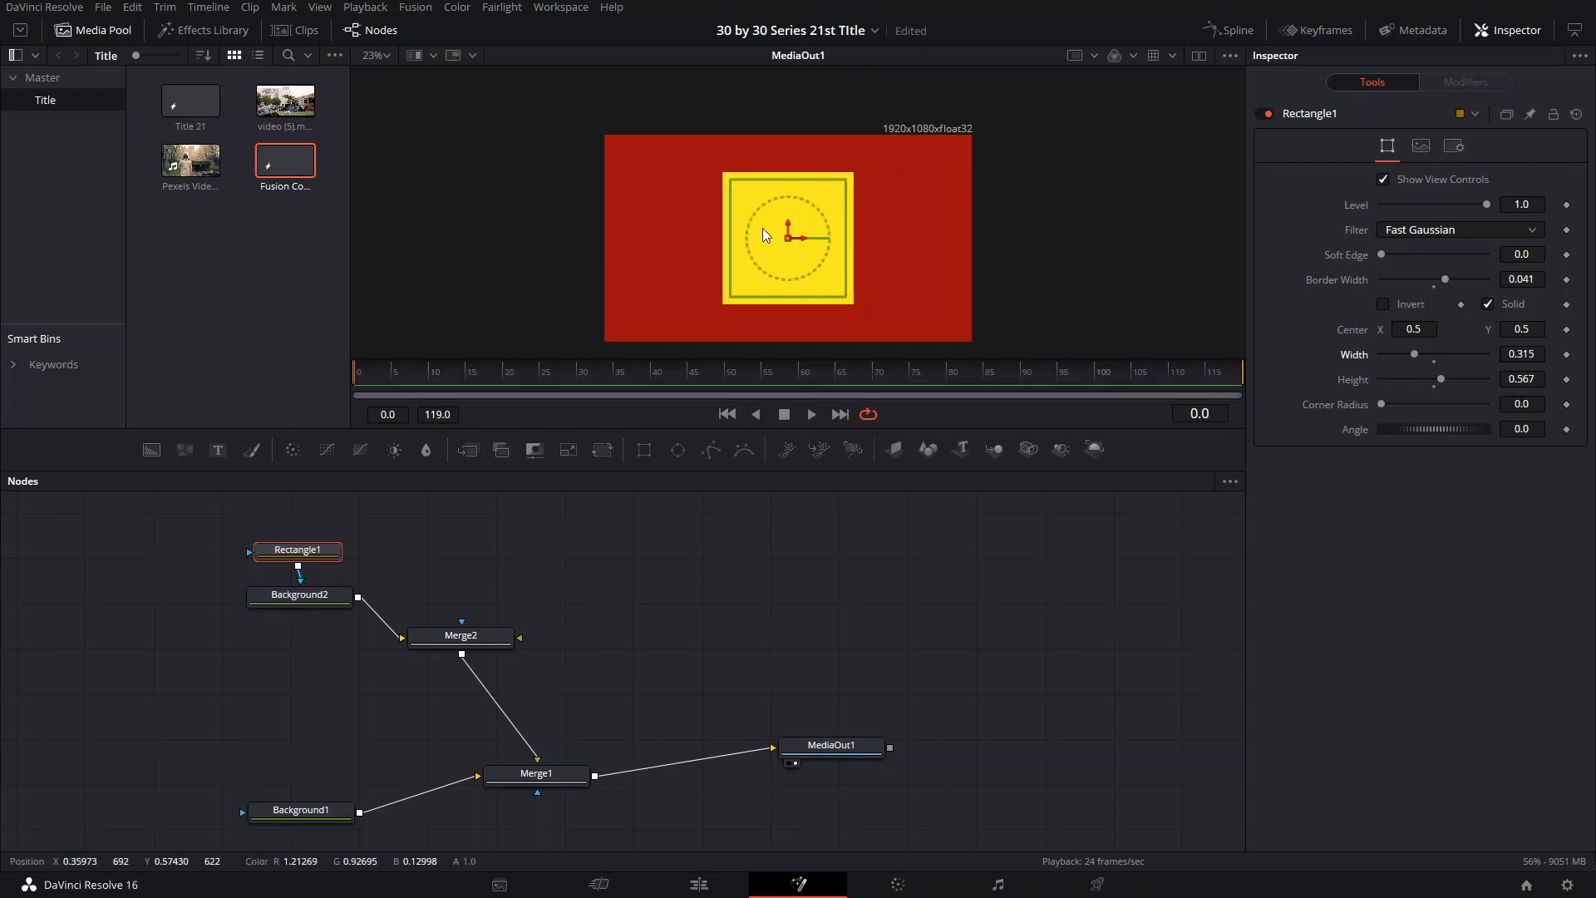
{"action": "left_click", "coordinate": [1433, 291]}
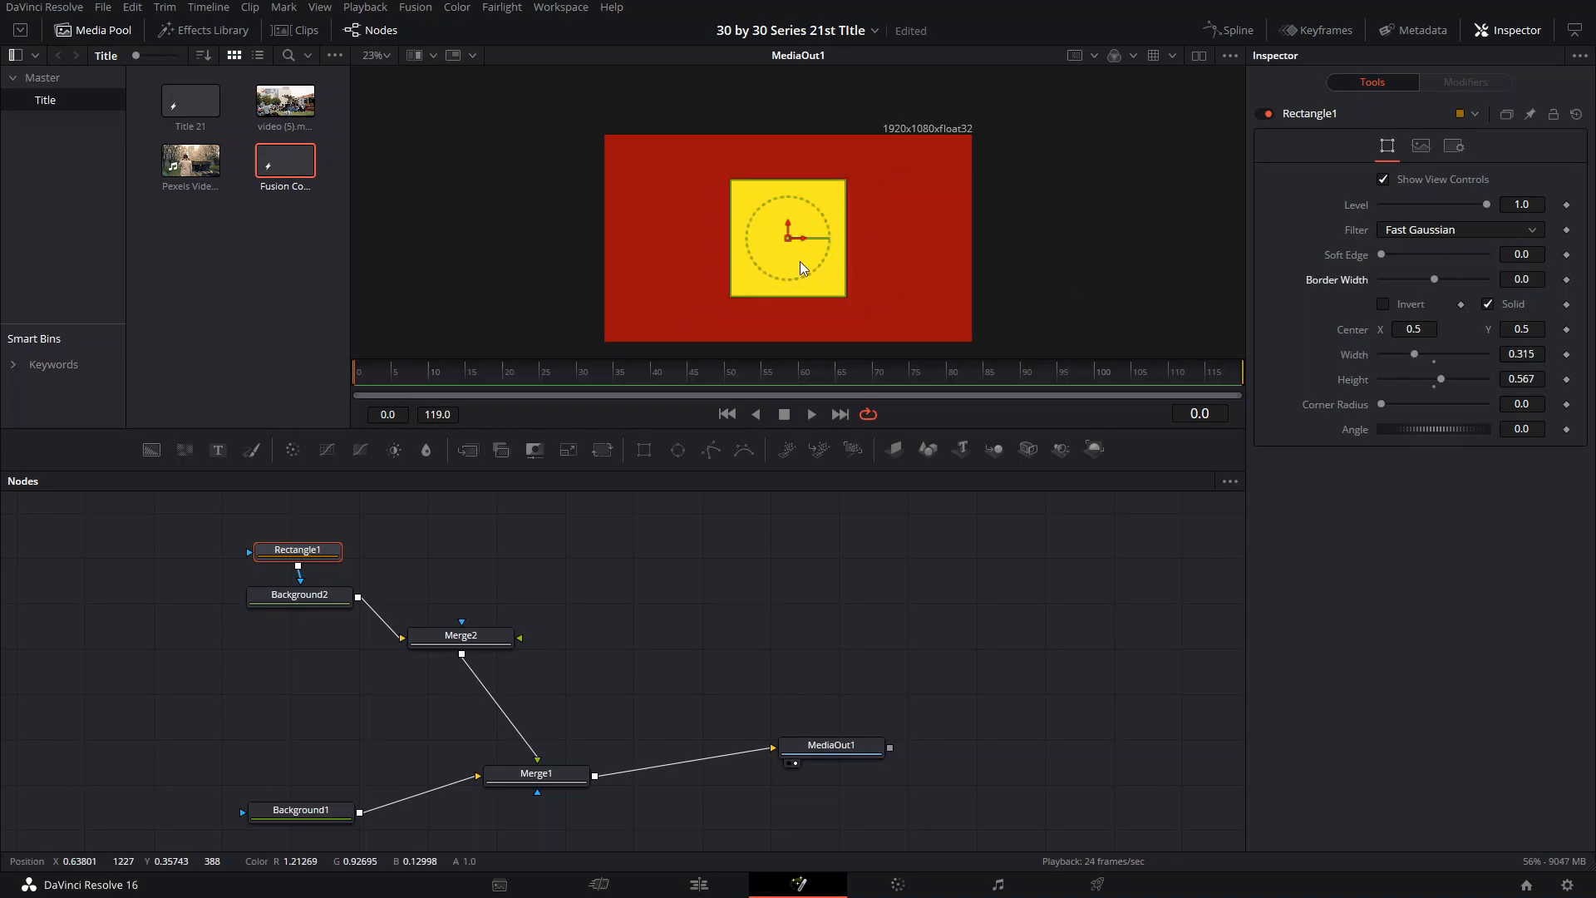
{"action": "left_click_drag", "start_coordinate": [790, 240], "coordinate": [678, 245]}
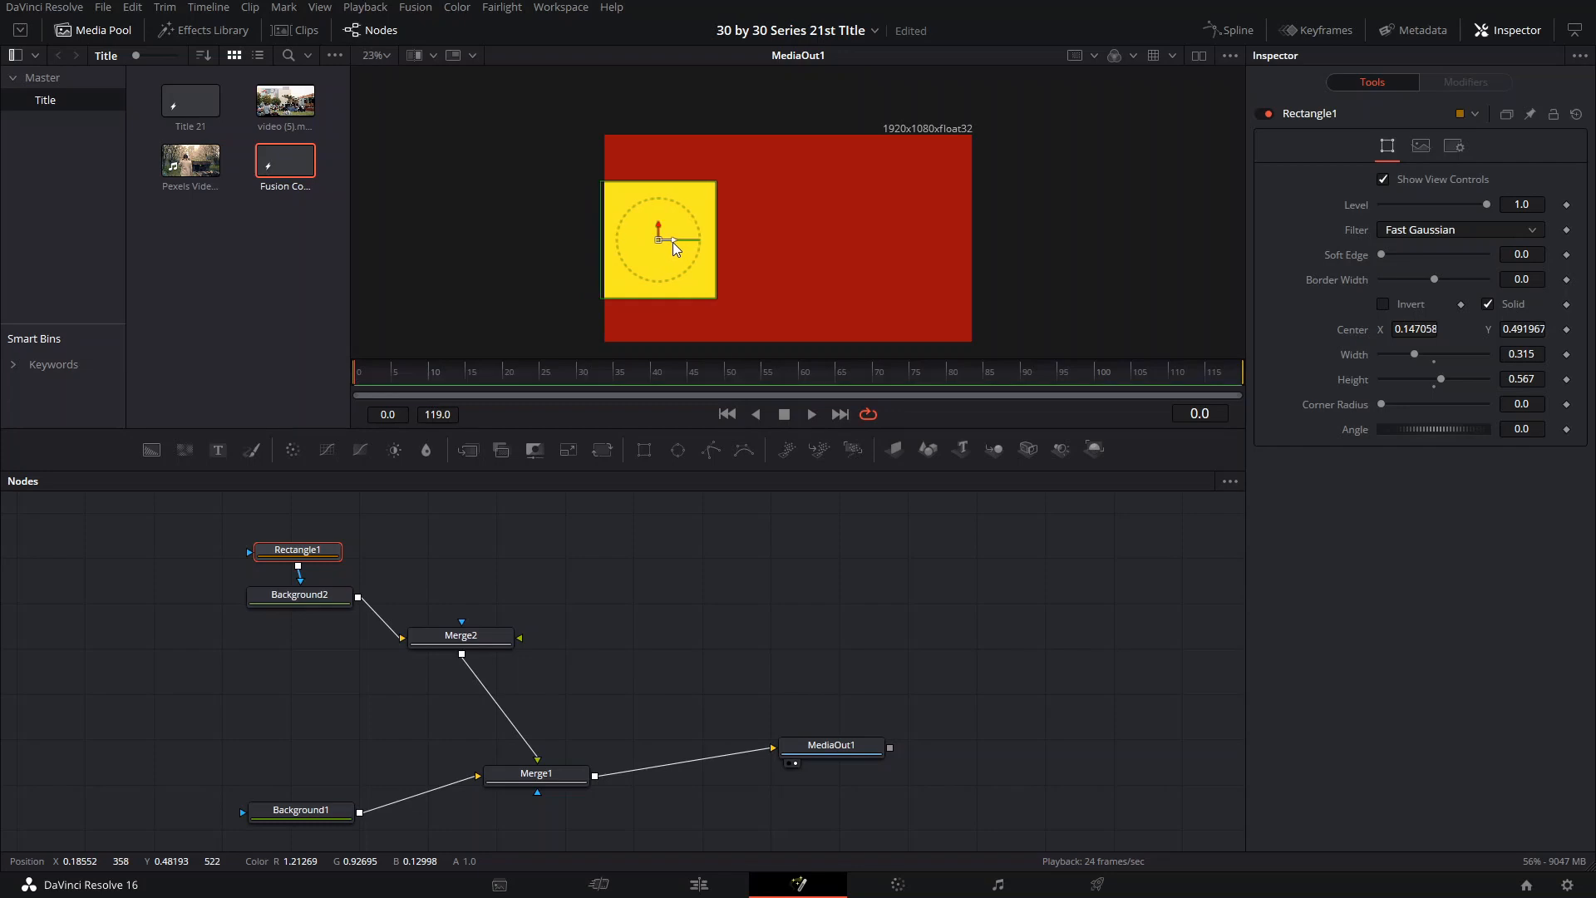
Step: Add a Mask Paint node as the effect mask of Merge2
{"action": "left_click", "coordinate": [313, 607]}
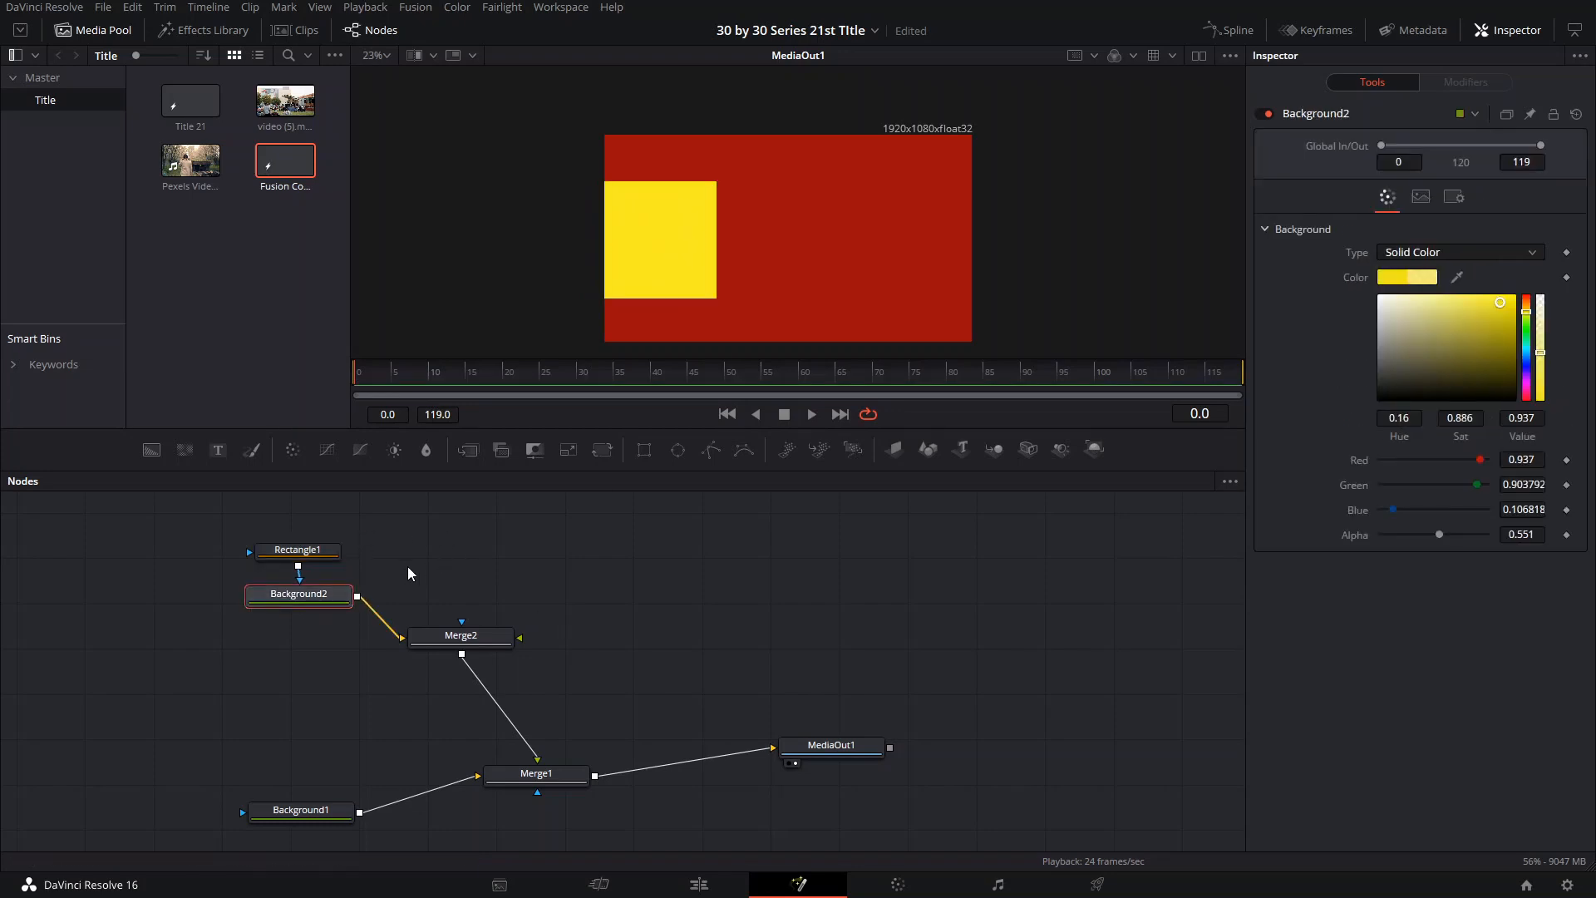
{"action": "left_click_drag", "start_coordinate": [380, 533], "coordinate": [246, 632]}
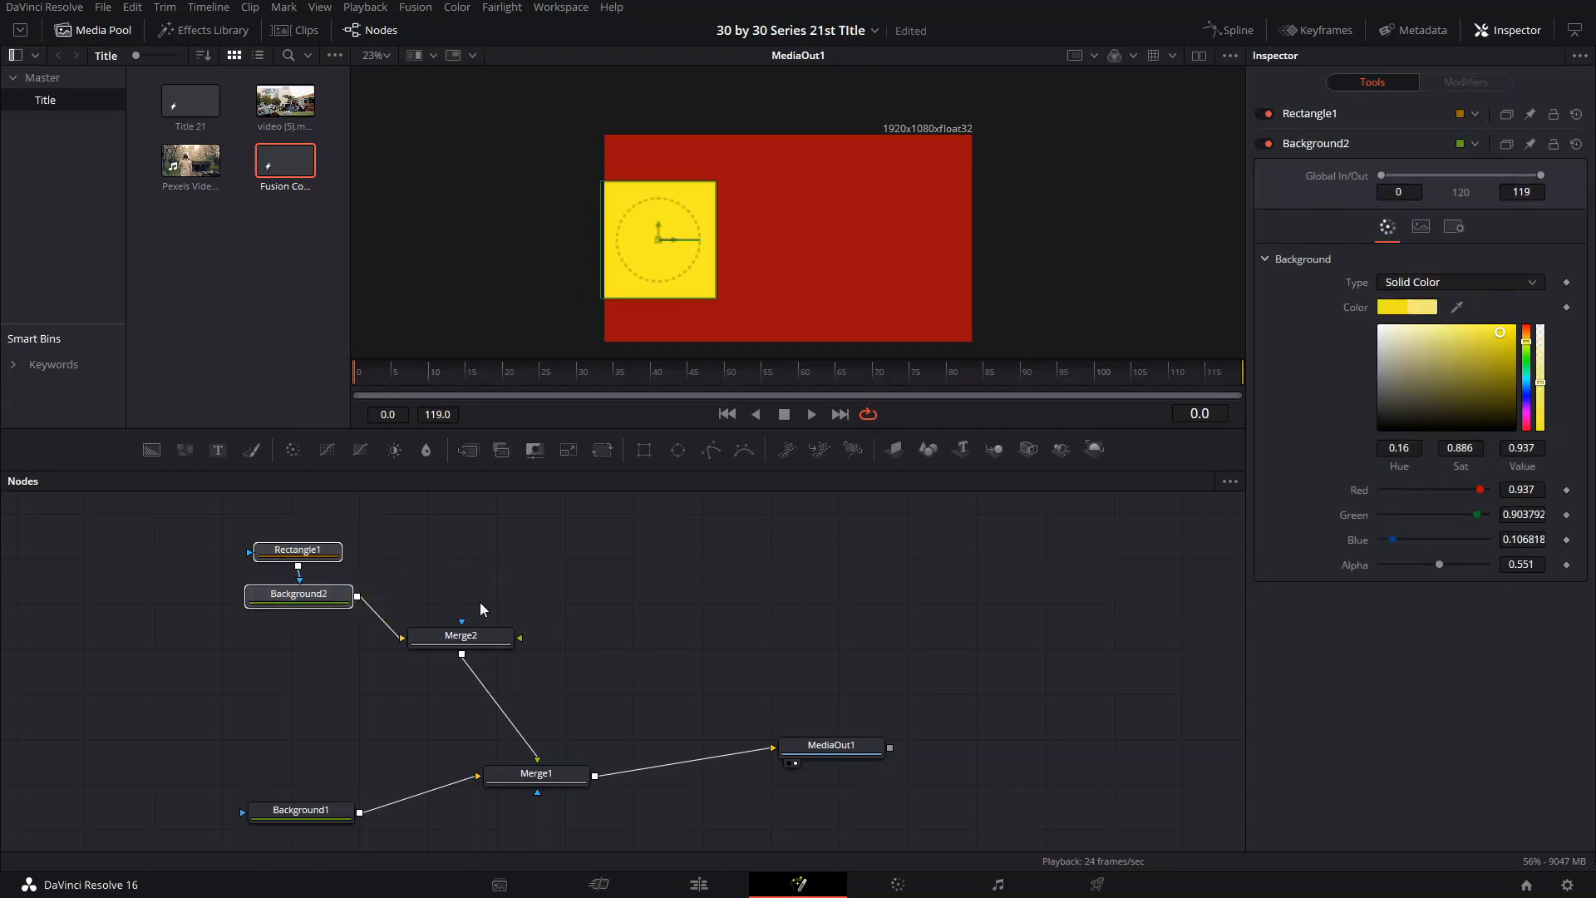
{"action": "left_click", "coordinate": [474, 637]}
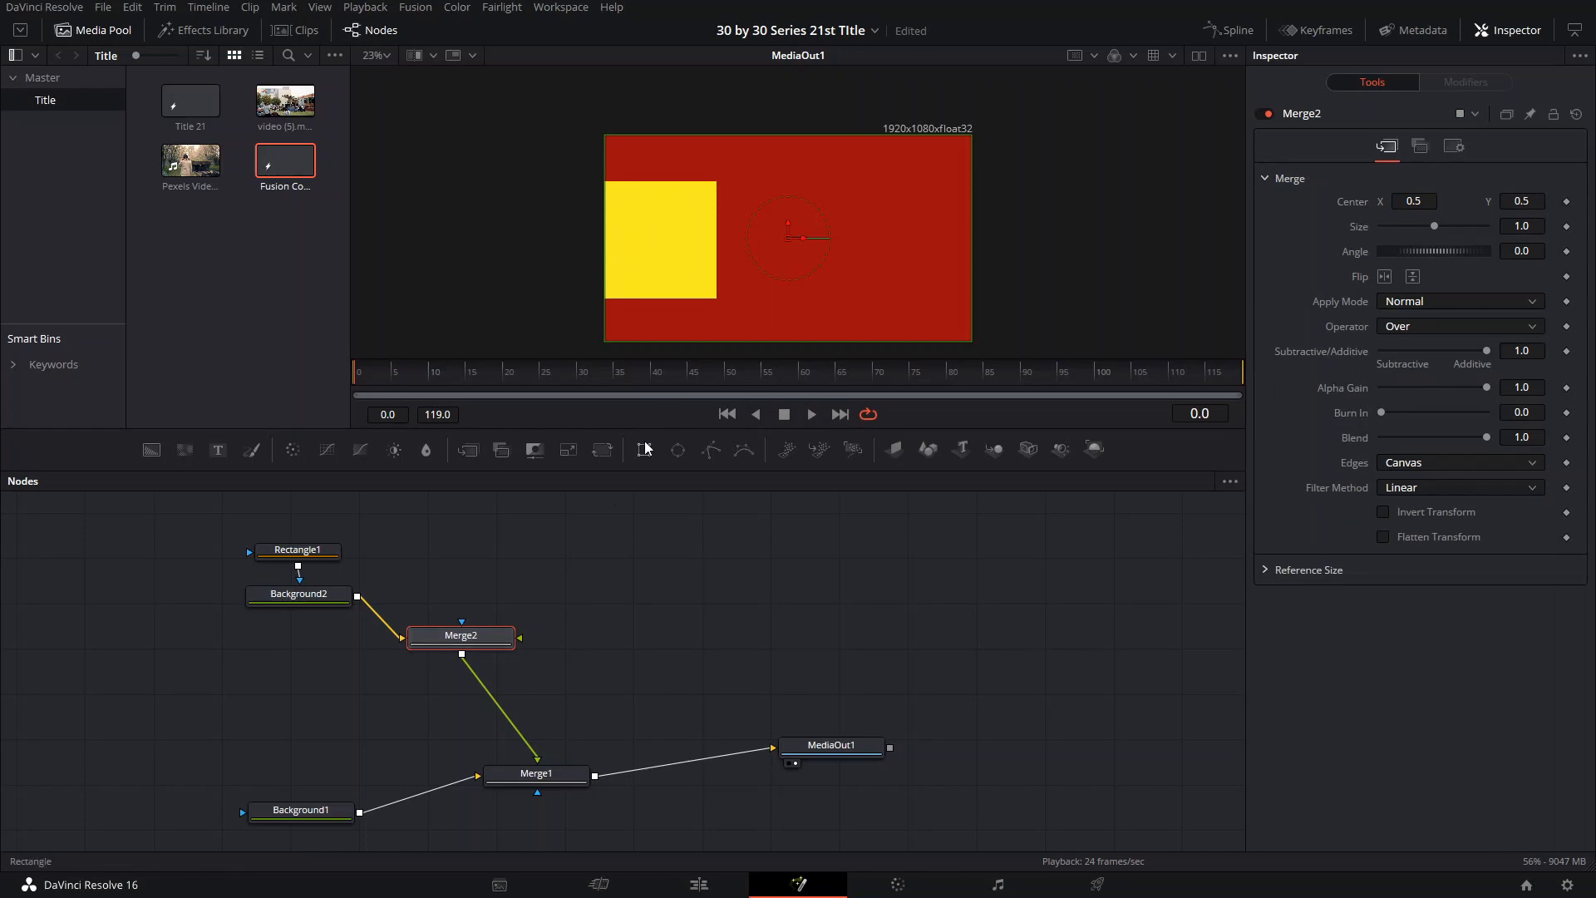
{"action": "key", "text": "shift+space"}
{"action": "type", "text": "paint"}
{"action": "key", "text": "Up"}
{"action": "key", "text": "Return"}
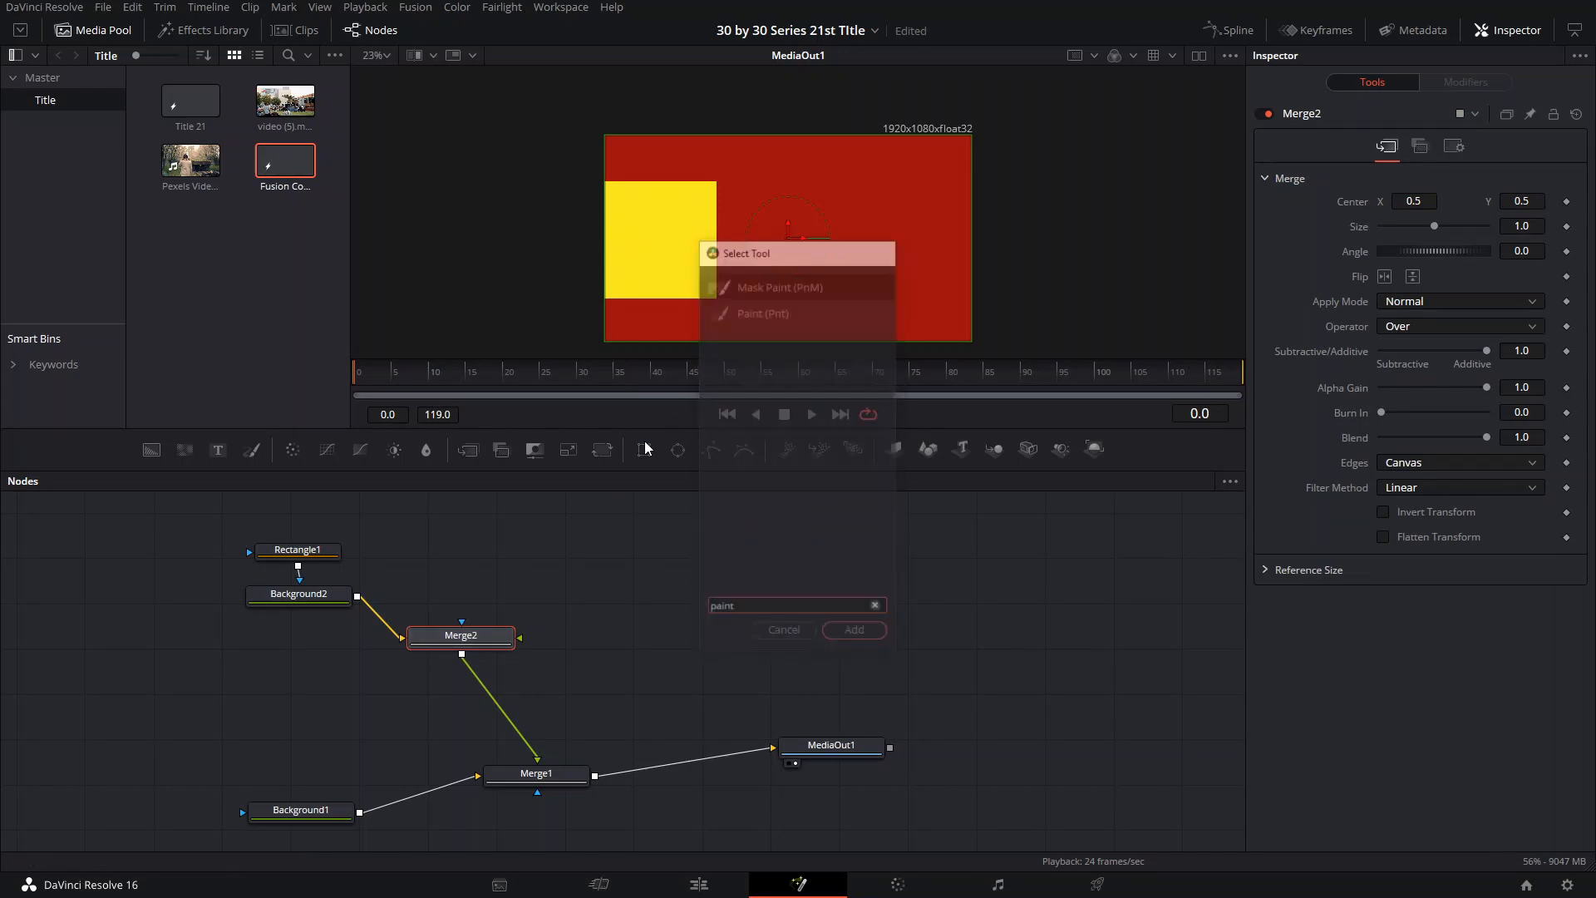
Step: Start a polyline stroke on MaskPaint1 along the yellow rectangle's bottom edge, from outside the frame's left edge to the bottom-right corner
{"action": "scroll", "coordinate": [591, 286], "scroll_direction": "up", "scroll_amount": 2}
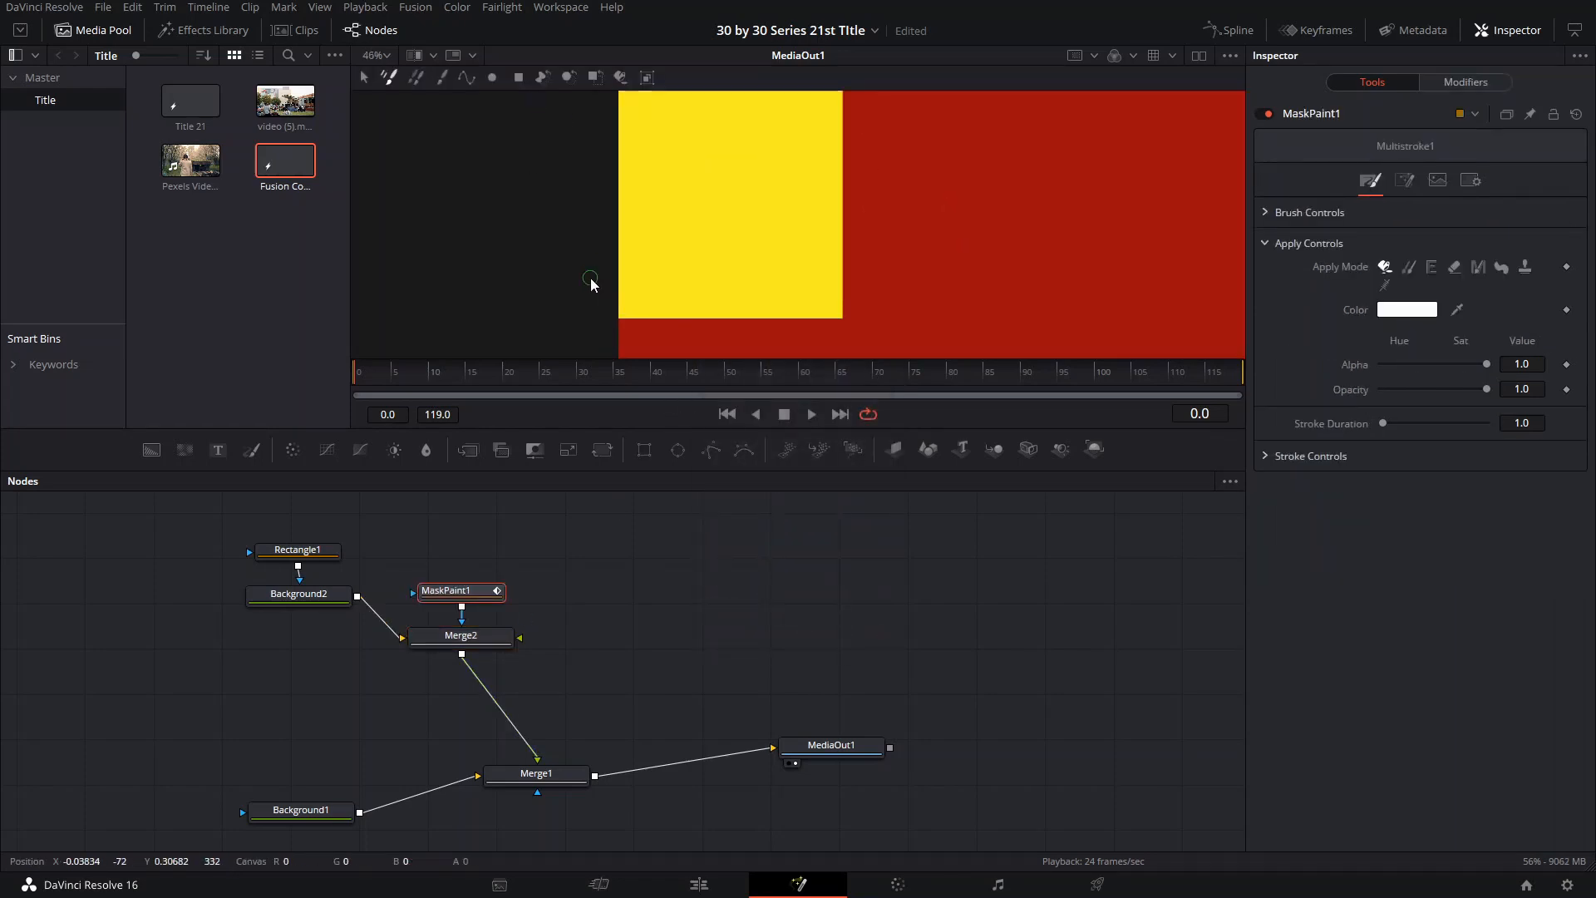
{"action": "left_click", "coordinate": [466, 77]}
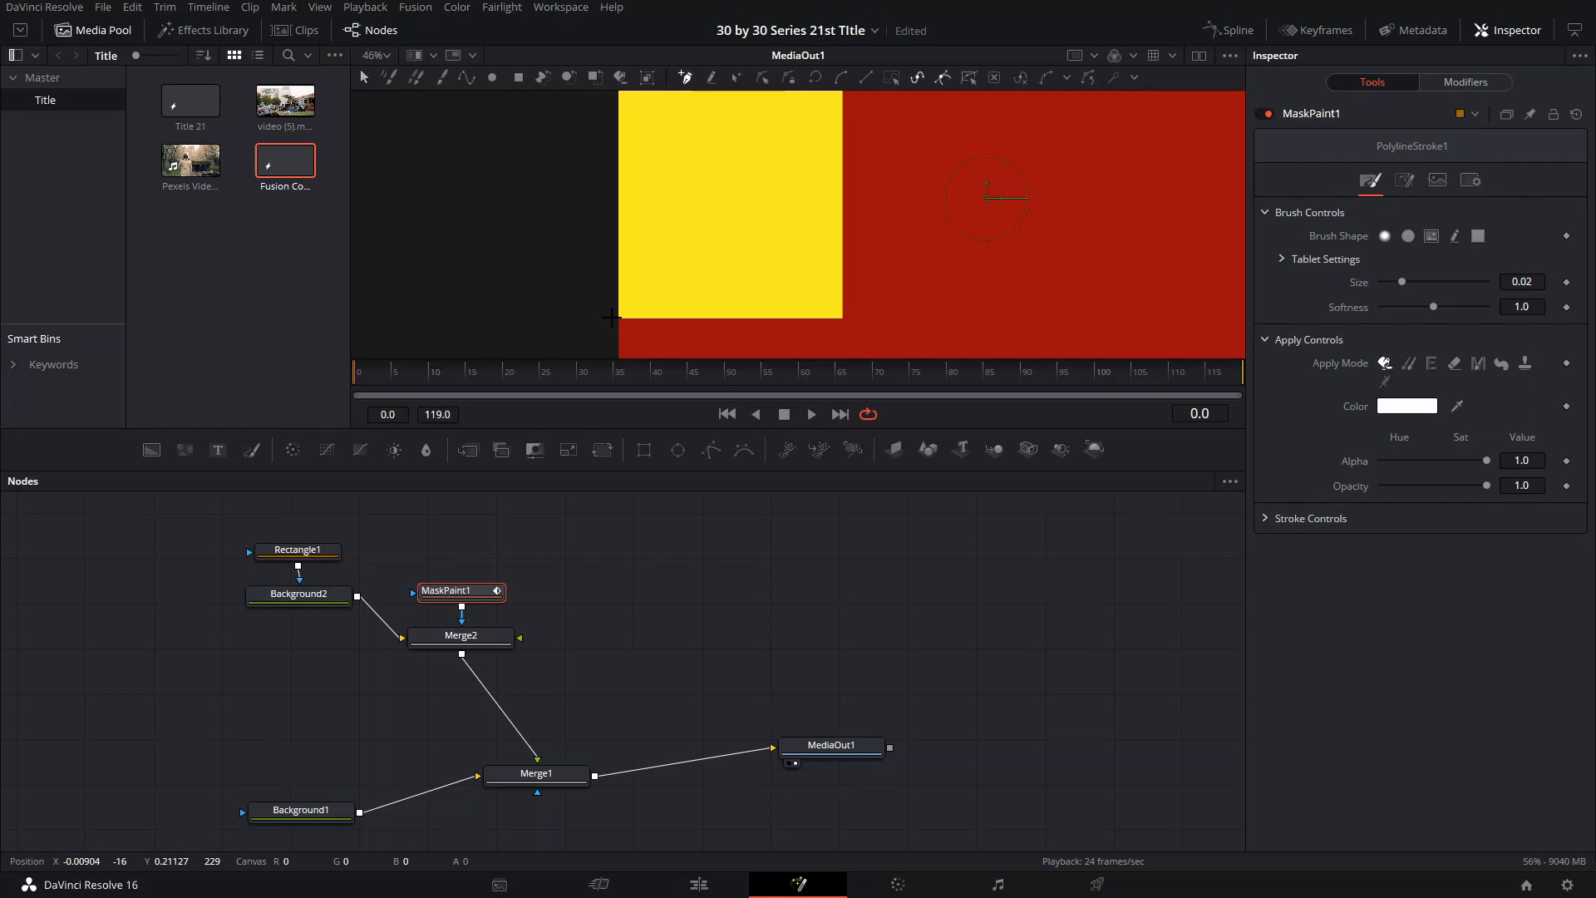
{"action": "left_click_drag", "start_coordinate": [611, 314], "coordinate": [685, 314]}
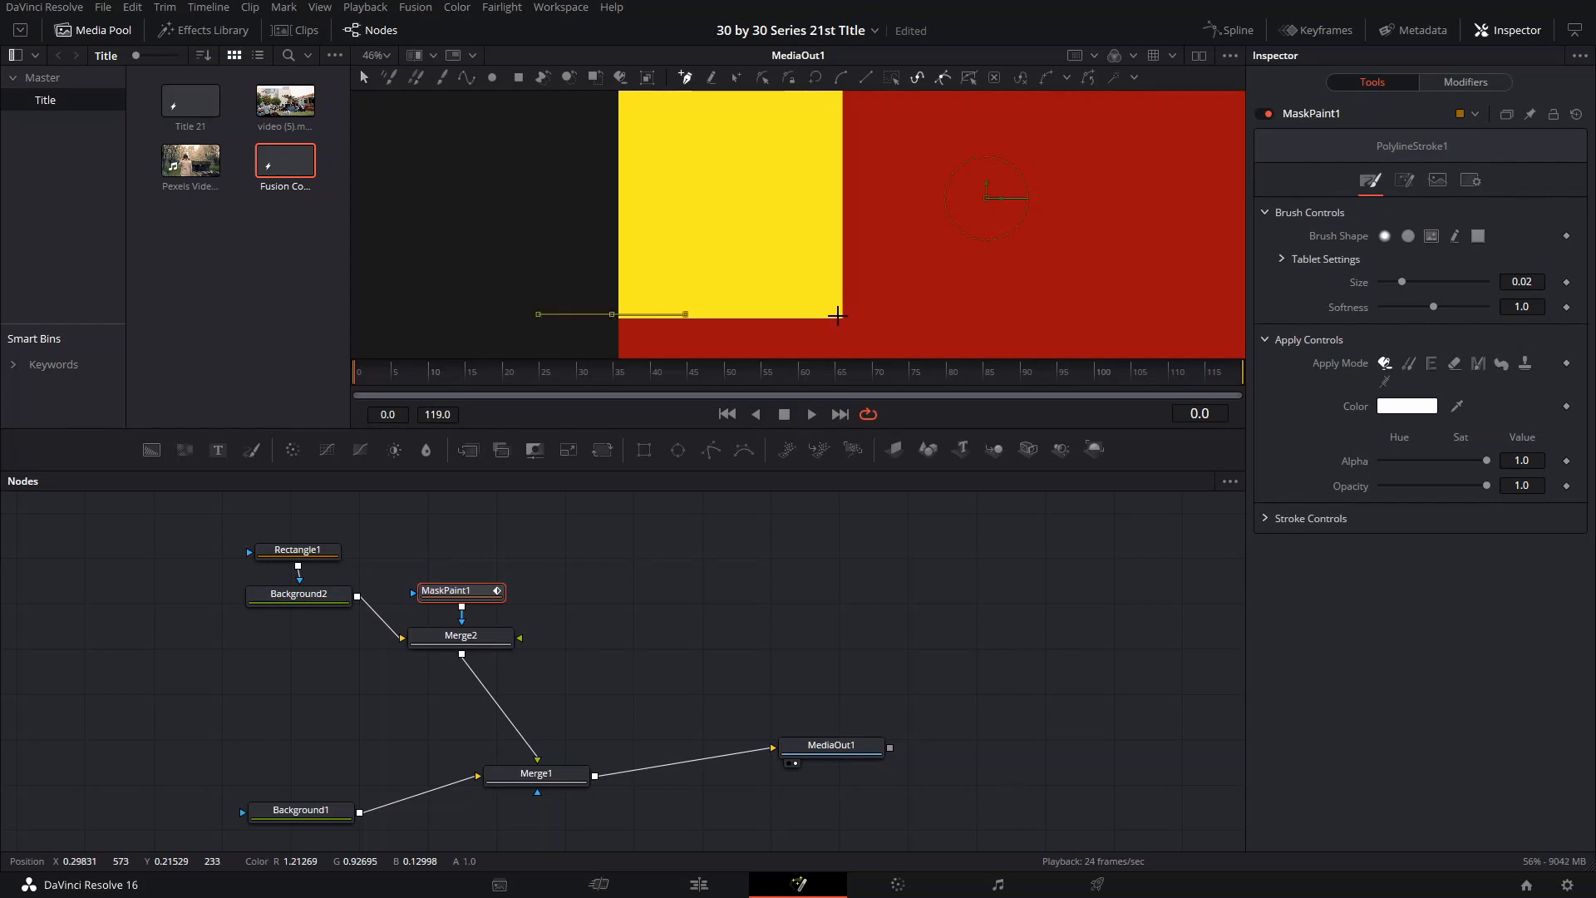
{"action": "left_click", "coordinate": [839, 315]}
{"action": "right_click", "coordinate": [844, 317]}
{"action": "left_click_drag", "start_coordinate": [854, 253], "coordinate": [848, 320]}
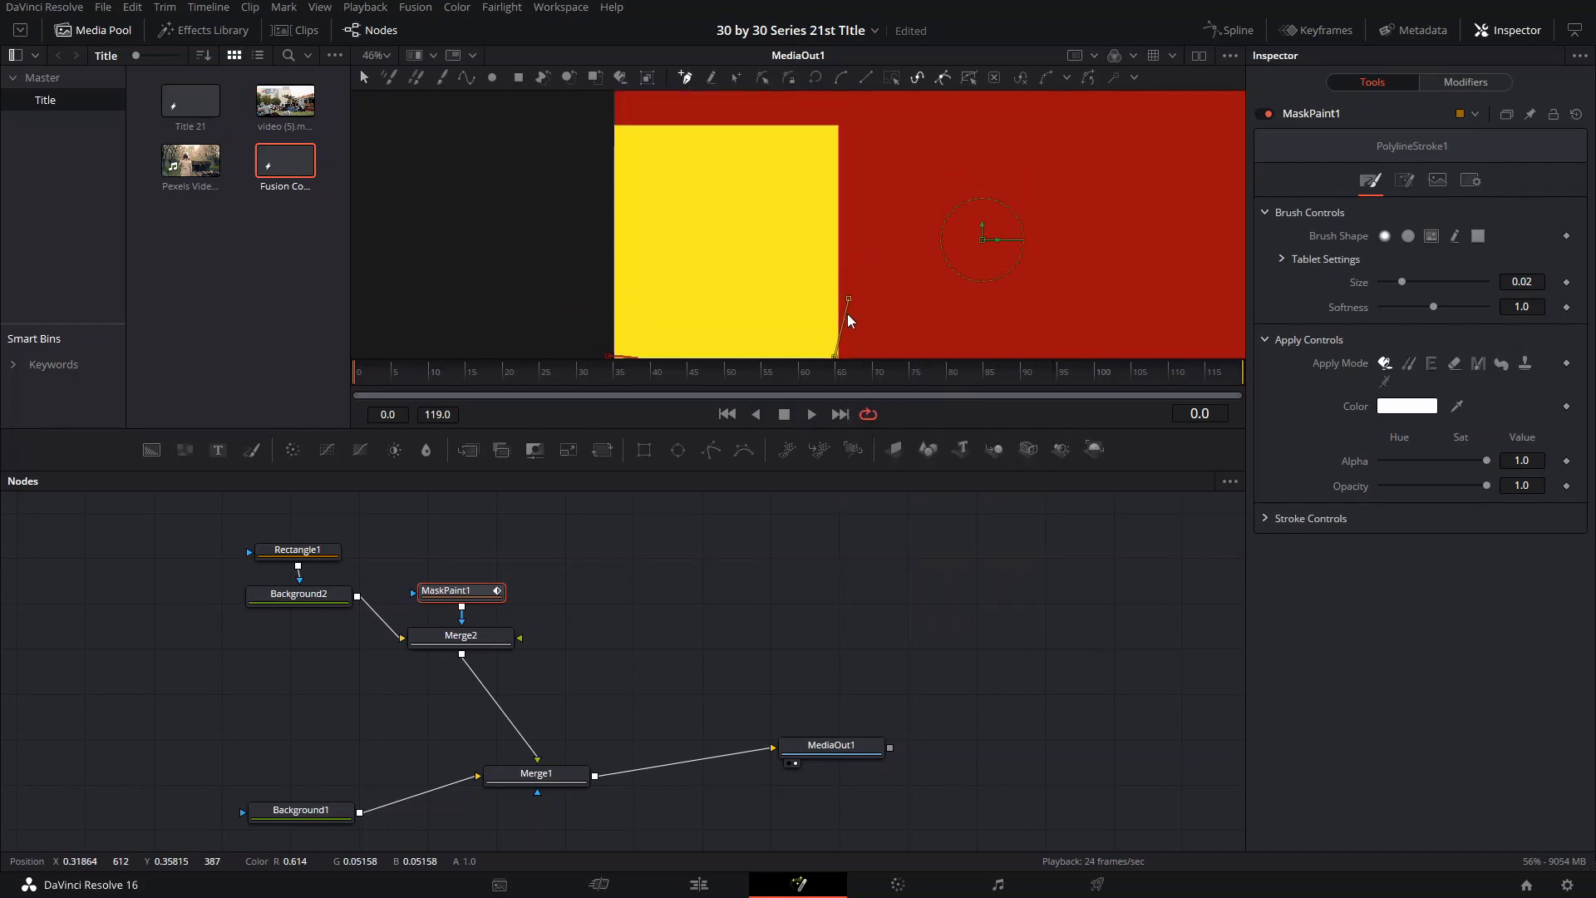
Step: Continue the polyline stroke up the rectangle's right edge and along its top edge to just outside the frame's left edge
{"action": "left_click", "coordinate": [851, 303]}
{"action": "right_click", "coordinate": [848, 218]}
{"action": "left_click", "coordinate": [822, 194]}
{"action": "mouse_move", "coordinate": [866, 220]}
{"action": "left_mouse_down"}
{"action": "mouse_move", "coordinate": [862, 115]}
{"action": "mouse_move", "coordinate": [851, 303]}
{"action": "left_mouse_up"}
{"action": "left_click", "coordinate": [832, 301]}
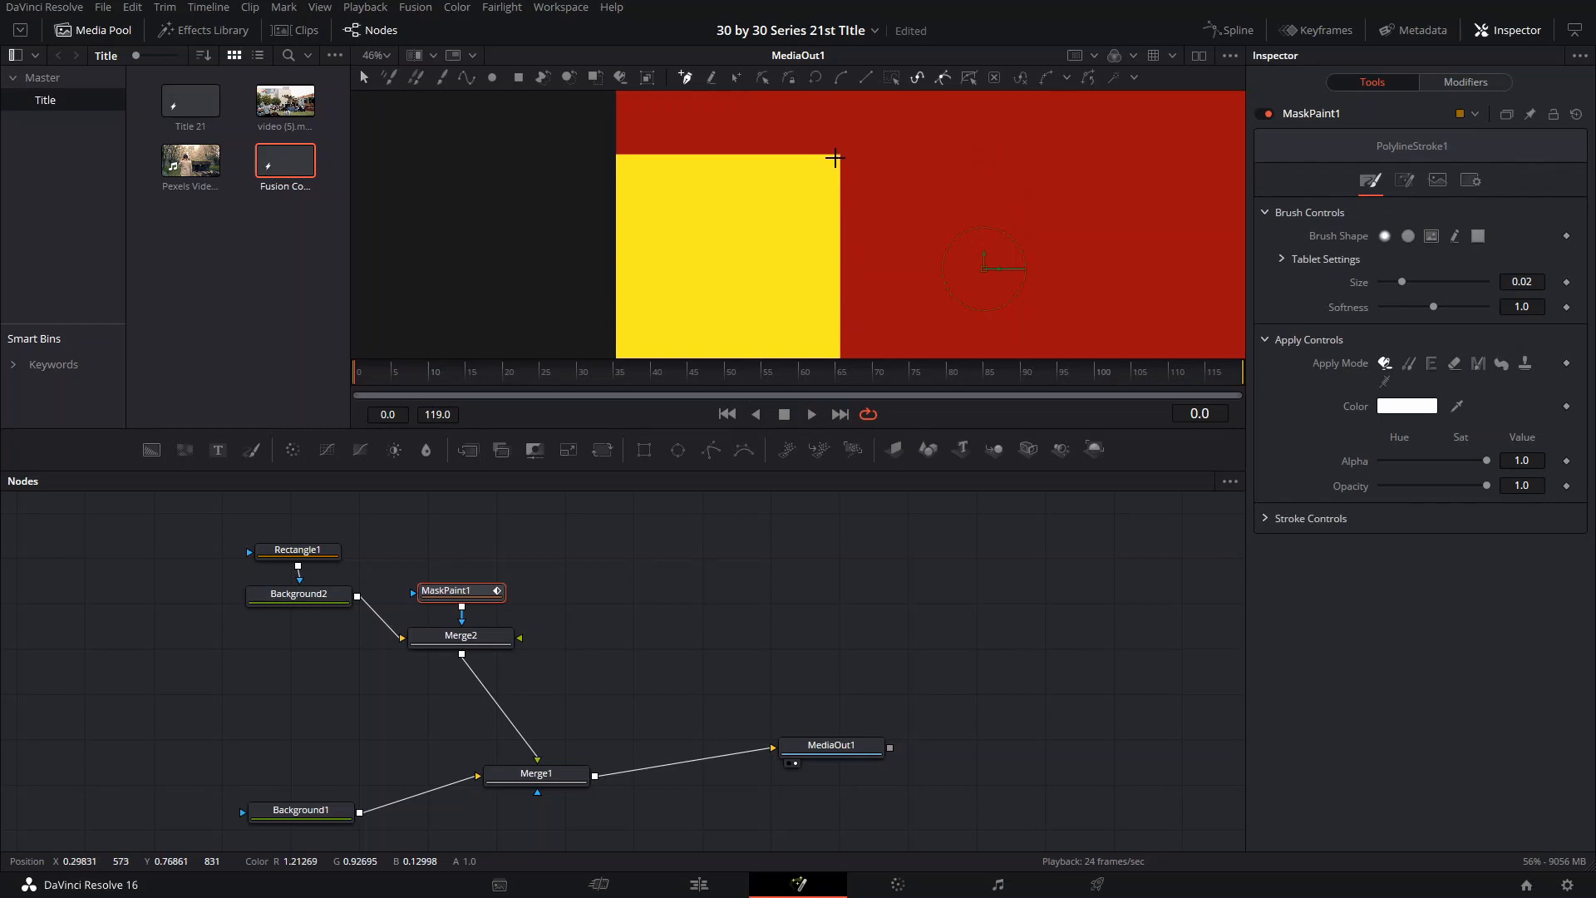
{"action": "left_click", "coordinate": [835, 157]}
{"action": "left_click", "coordinate": [603, 156]}
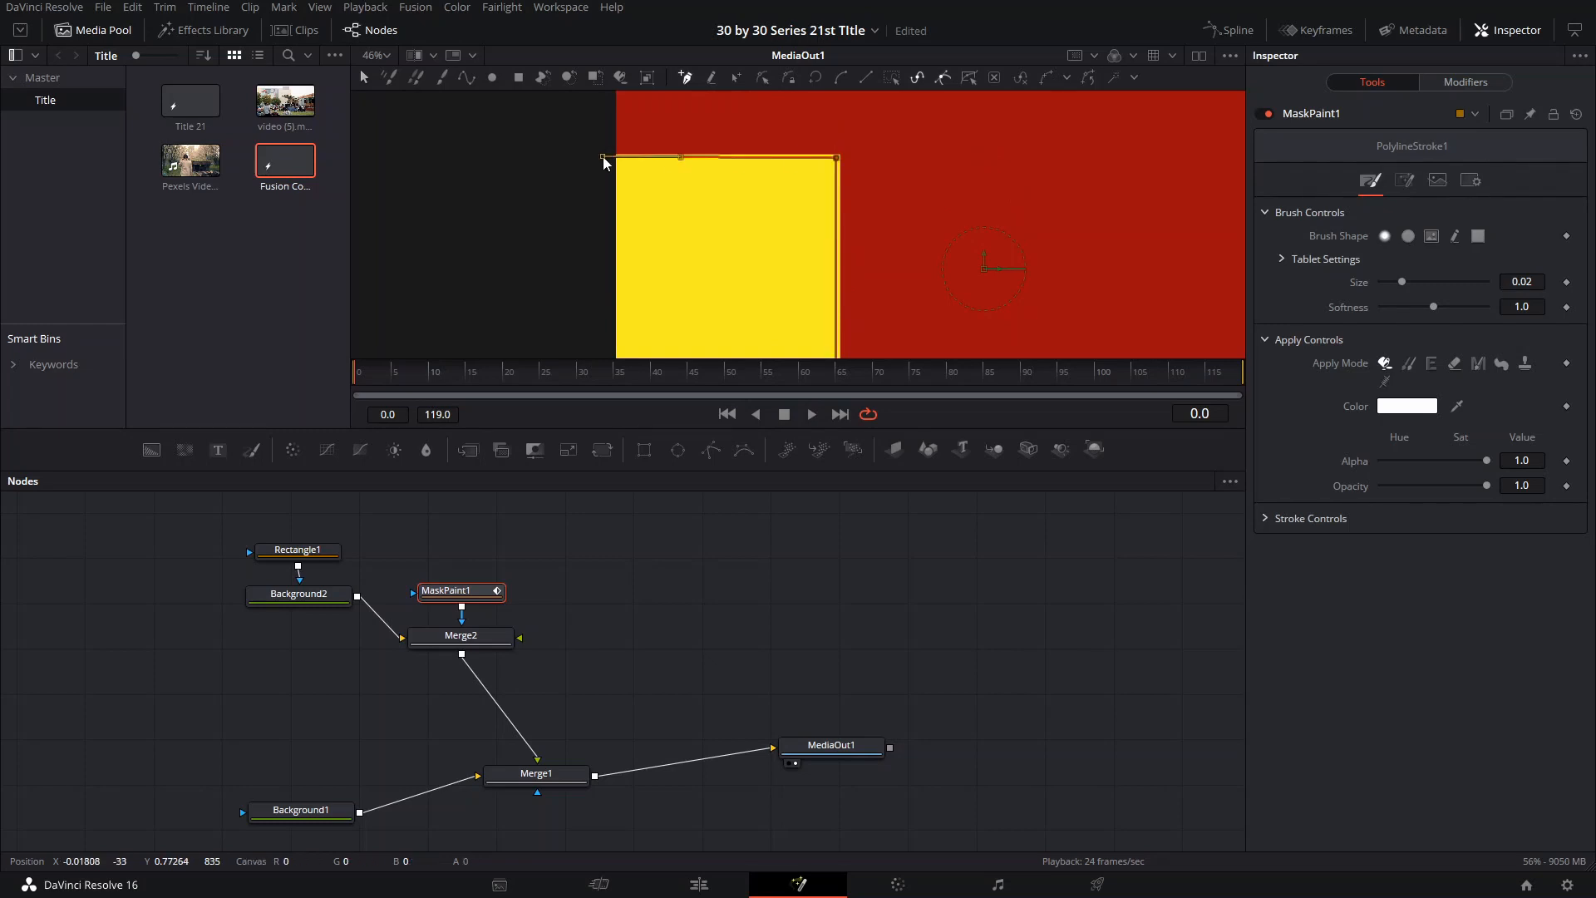
Step: Align the stroke's top-right point with the rectangle's corner, and set the brush size to 0.0299 and softness to 0.835
{"action": "mouse_move", "coordinate": [834, 247]}
{"action": "left_mouse_down"}
{"action": "mouse_move", "coordinate": [834, 189]}
{"action": "mouse_move", "coordinate": [813, 253]}
{"action": "left_mouse_up"}
{"action": "left_click_drag", "start_coordinate": [817, 162], "coordinate": [820, 162]}
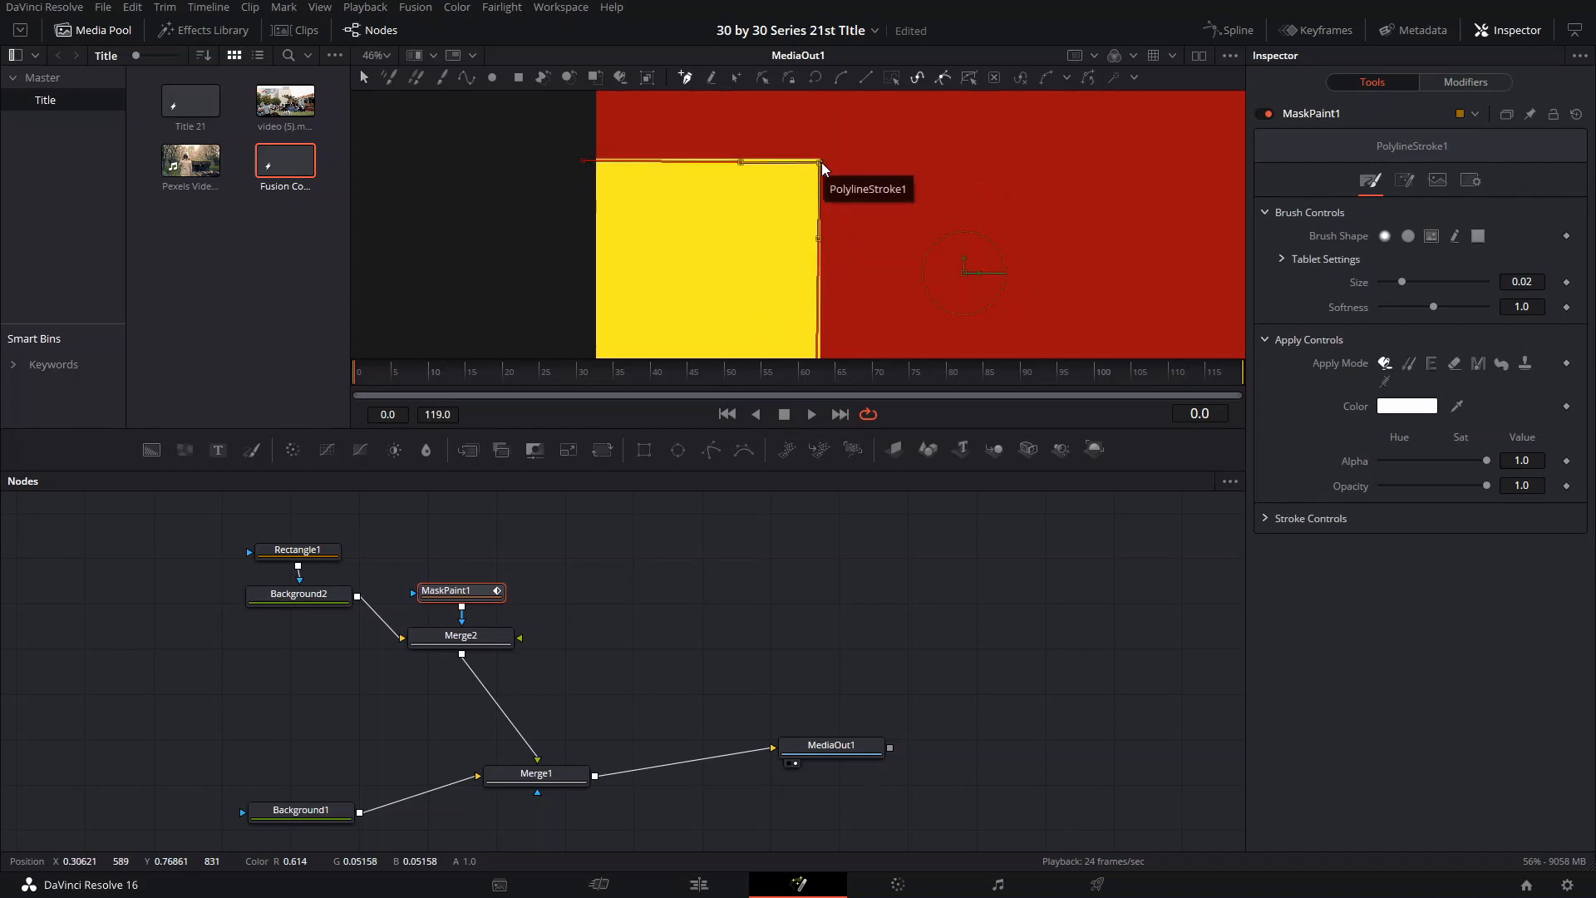
{"action": "left_click_drag", "start_coordinate": [1403, 278], "coordinate": [1425, 308]}
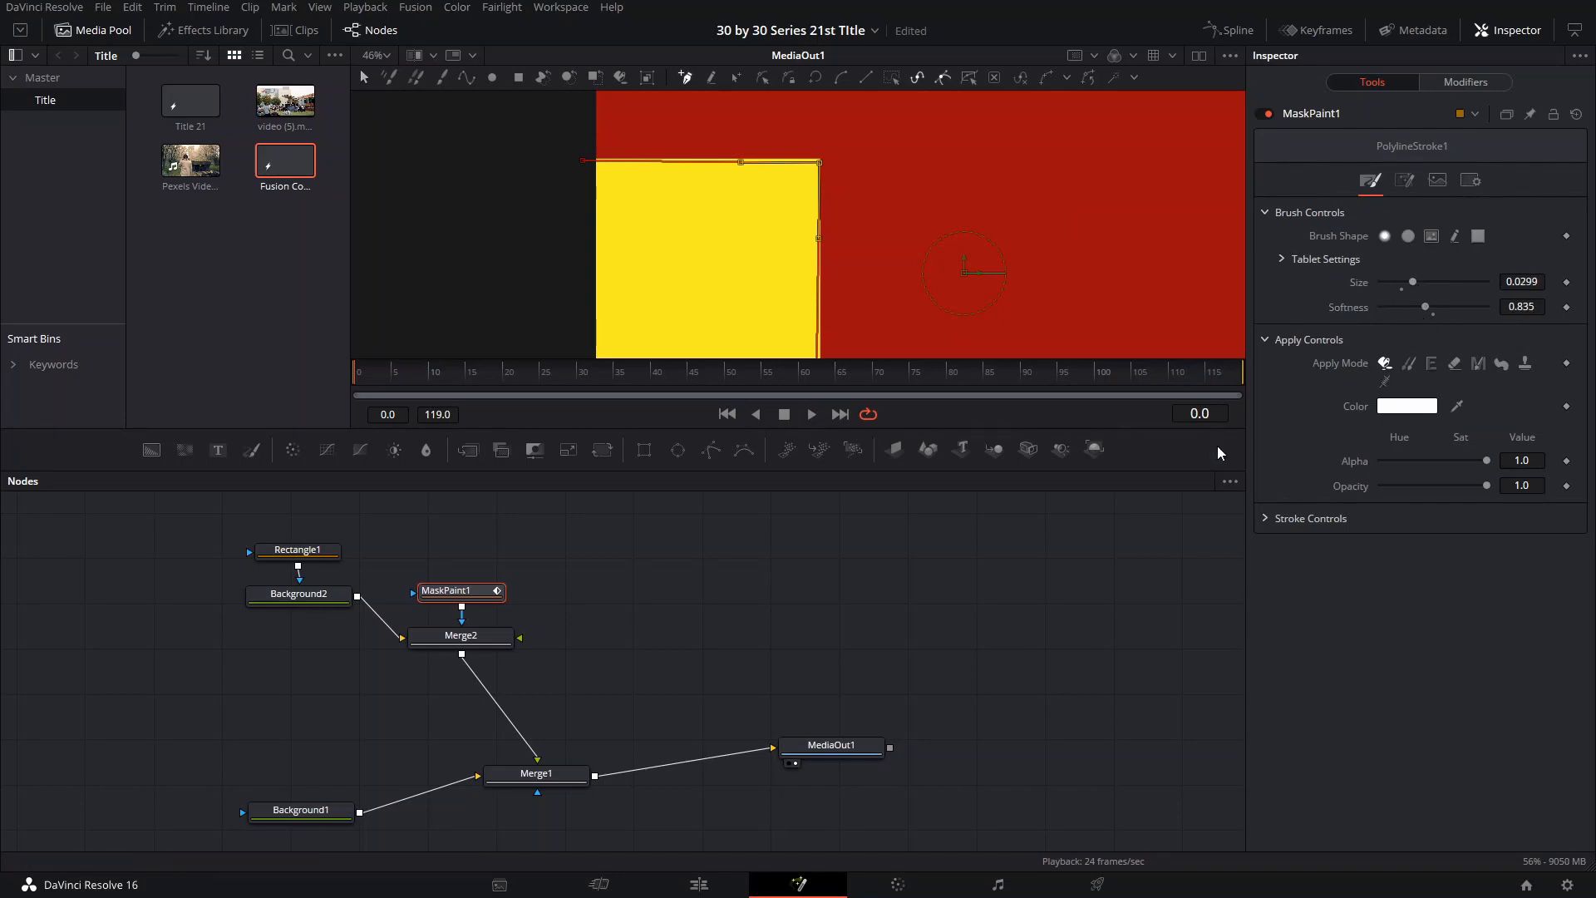
Step: Detach MaskPaint1 from Merge2 and use it to mask a copy of Background2 connected to Merge2's foreground input
{"action": "left_click_drag", "start_coordinate": [453, 591], "coordinate": [467, 513]}
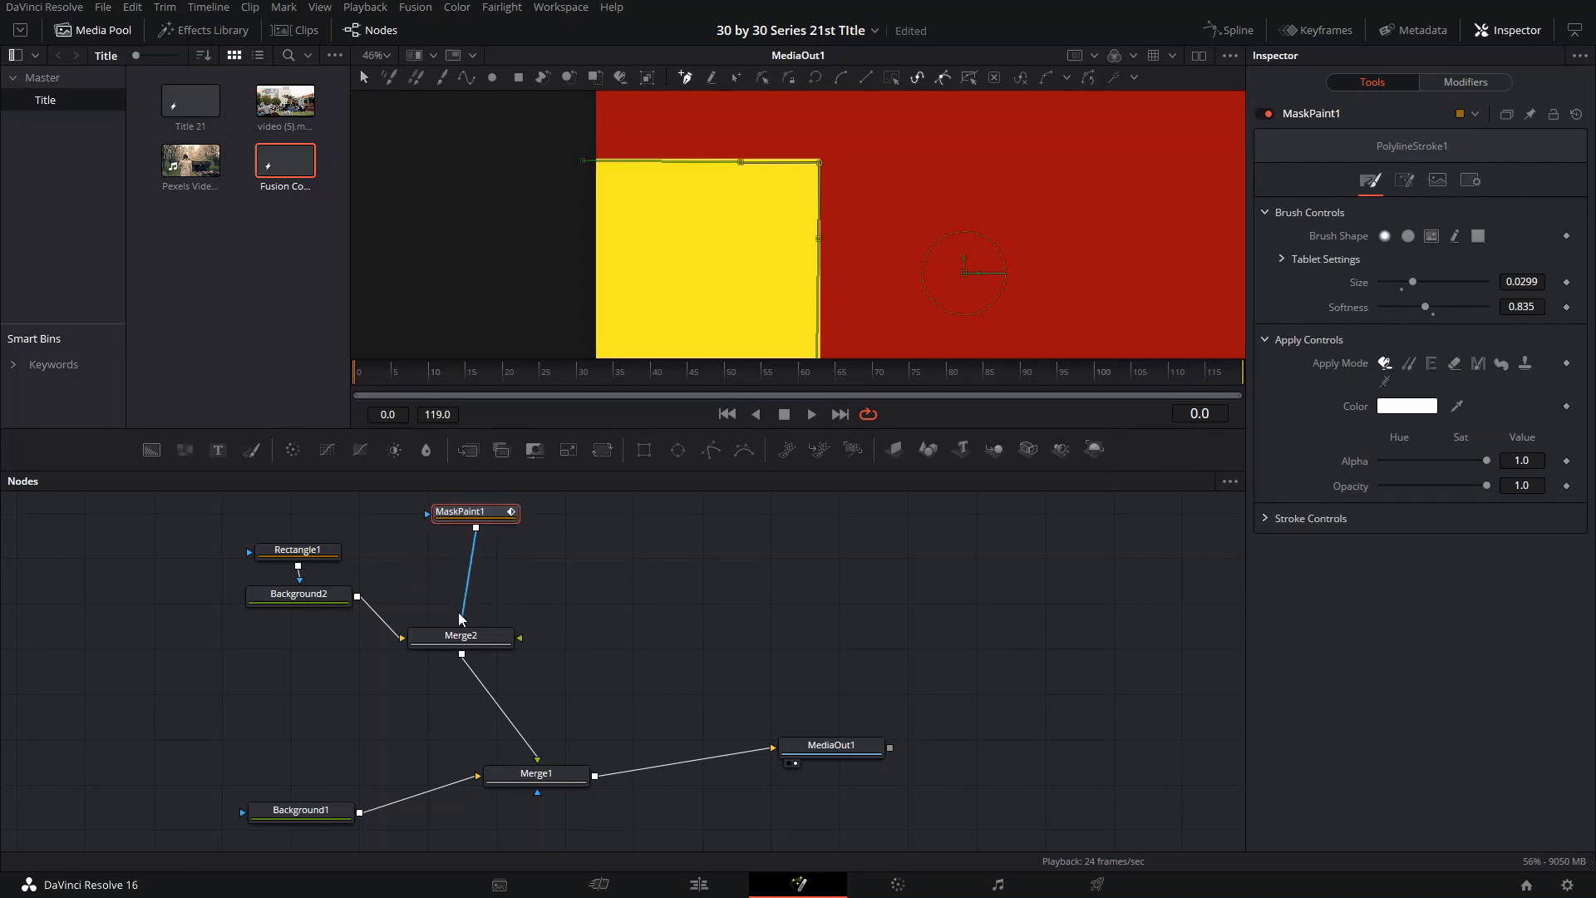
{"action": "mouse_move", "coordinate": [462, 619]}
{"action": "left_mouse_down"}
{"action": "mouse_move", "coordinate": [528, 651]}
{"action": "mouse_move", "coordinate": [364, 582]}
{"action": "mouse_move", "coordinate": [491, 607]}
{"action": "left_mouse_up"}
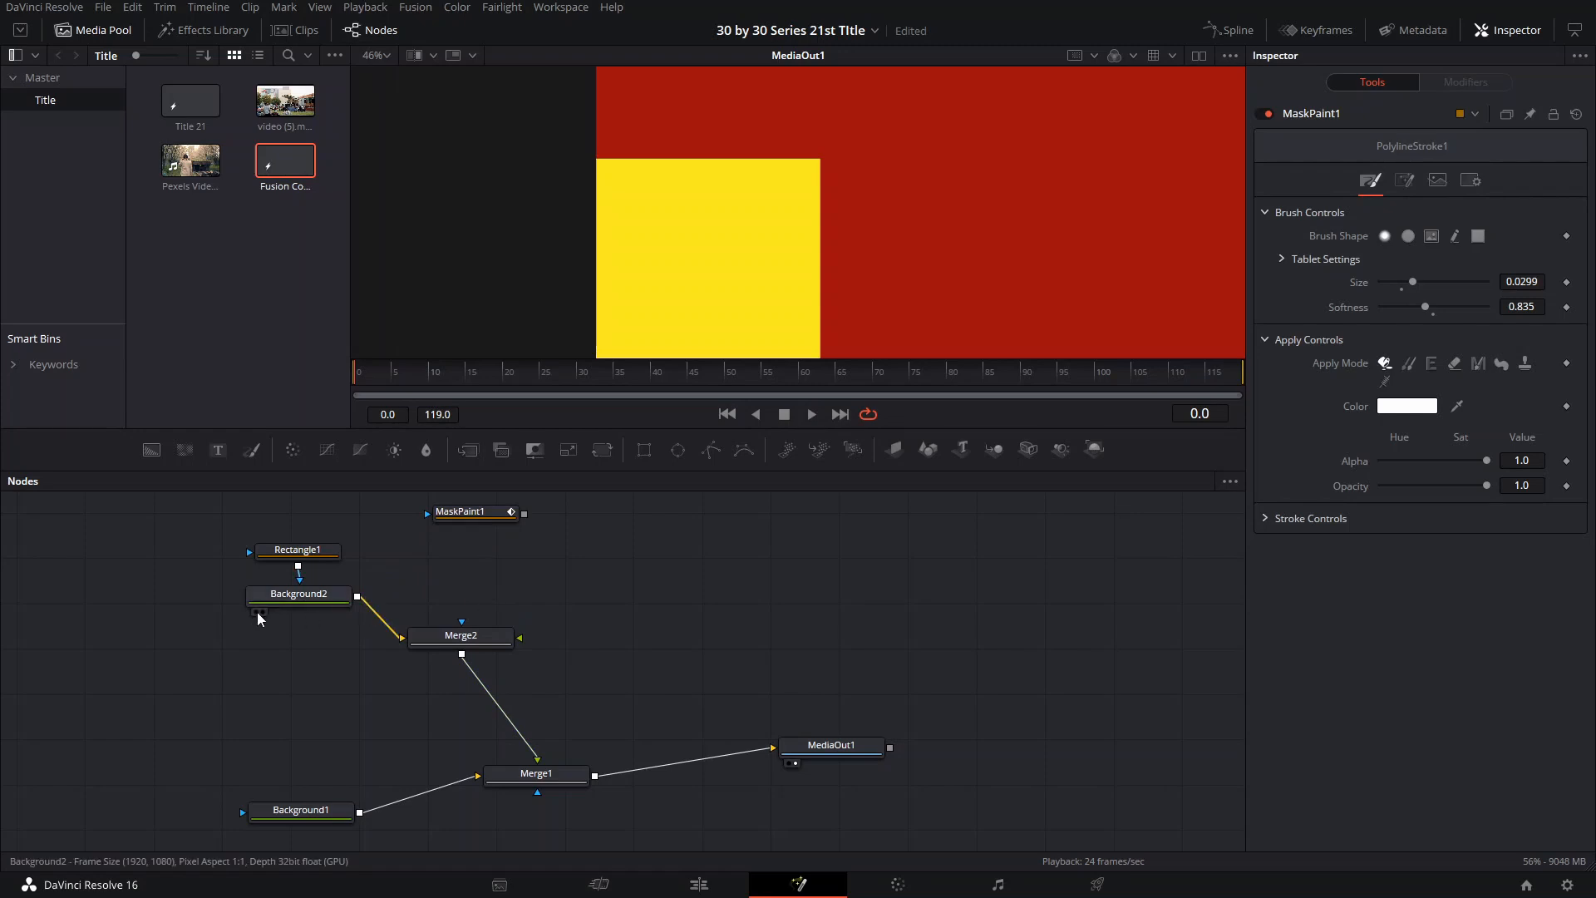
{"action": "left_click", "coordinate": [307, 600]}
{"action": "key", "text": "ctrl+c"}
{"action": "key", "text": "ctrl+v"}
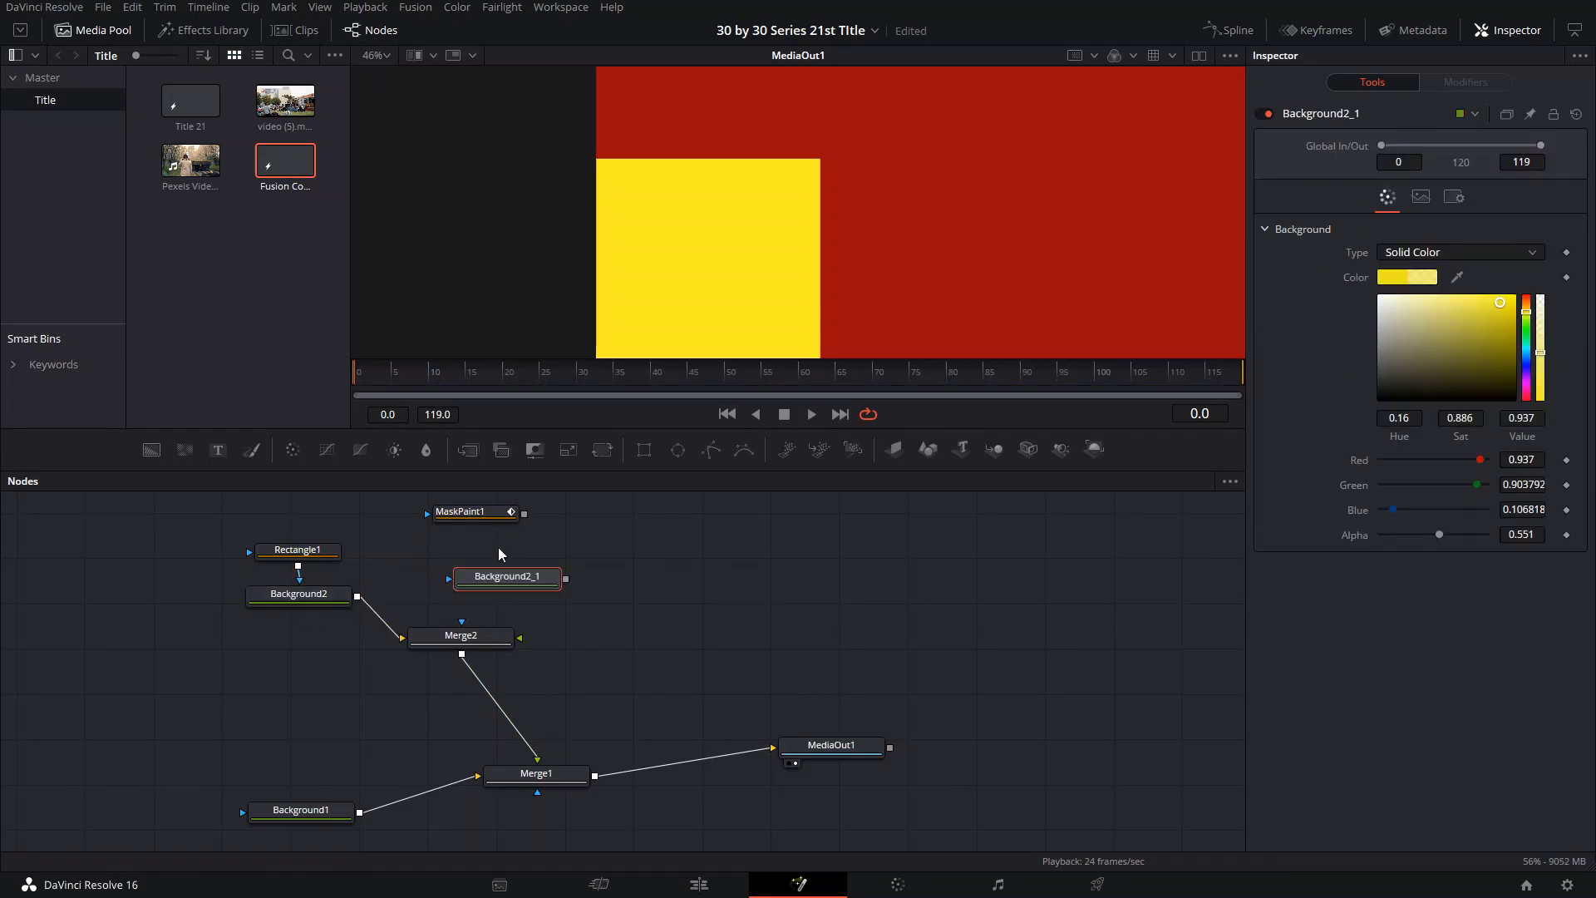
{"action": "left_click_drag", "start_coordinate": [509, 580], "coordinate": [499, 624]}
{"action": "left_click_drag", "start_coordinate": [462, 542], "coordinate": [464, 564]}
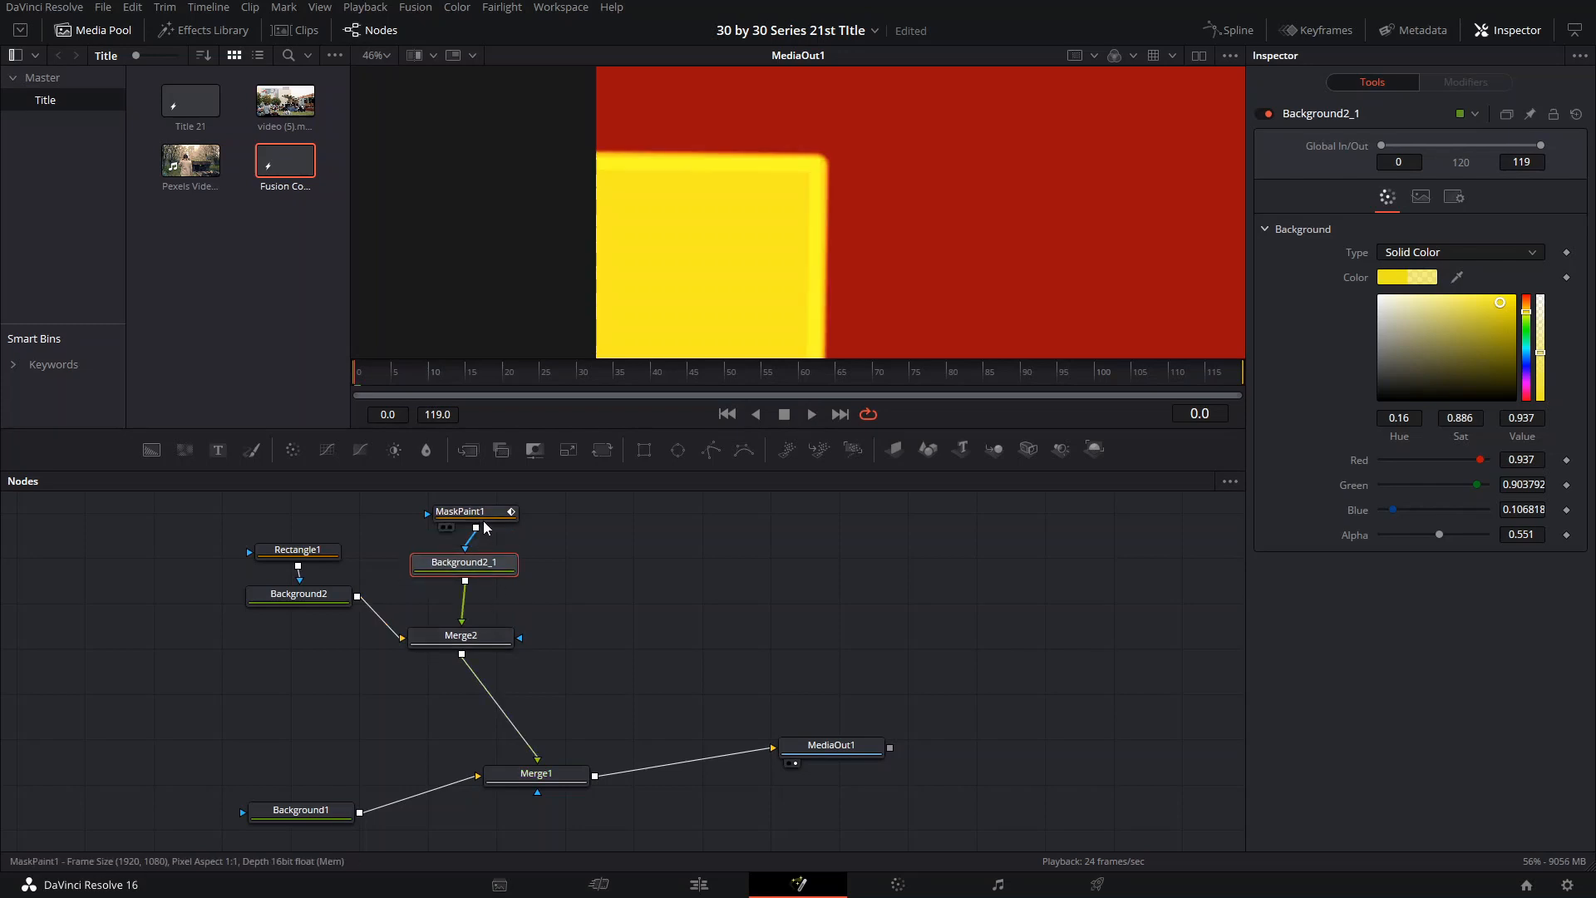
Step: Darken the copied background's yellow to saturation 1.0 and value 0.37
{"action": "left_click", "coordinate": [480, 512]}
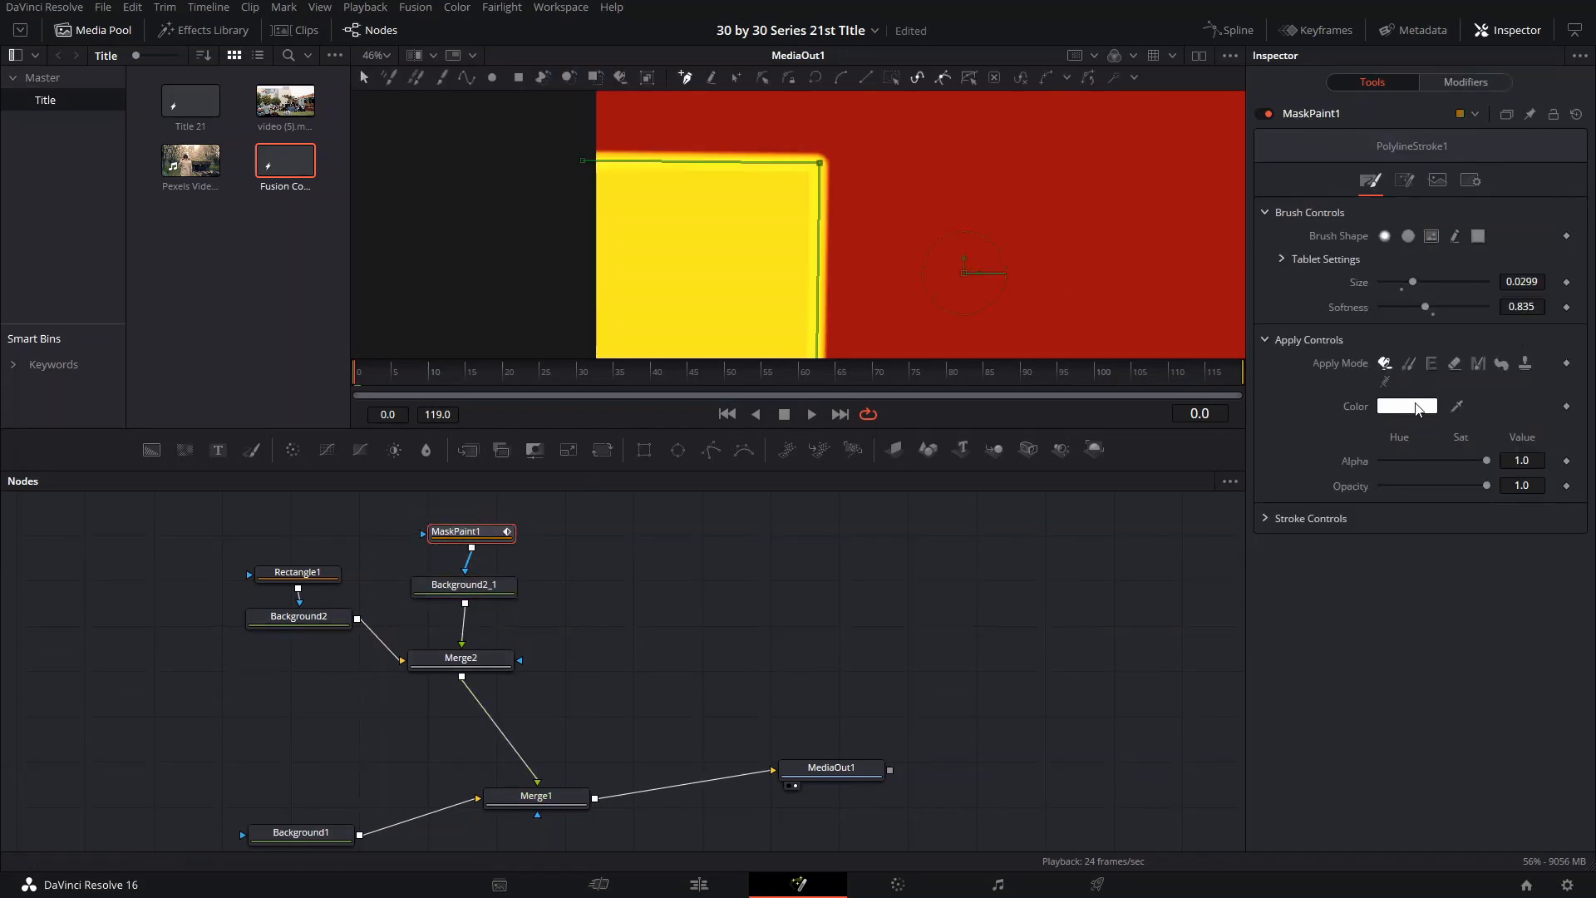
{"action": "left_click", "coordinate": [478, 586]}
{"action": "mouse_move", "coordinate": [1441, 351]}
{"action": "left_mouse_down"}
{"action": "mouse_move", "coordinate": [1505, 332]}
{"action": "mouse_move", "coordinate": [1518, 363]}
{"action": "left_mouse_up"}
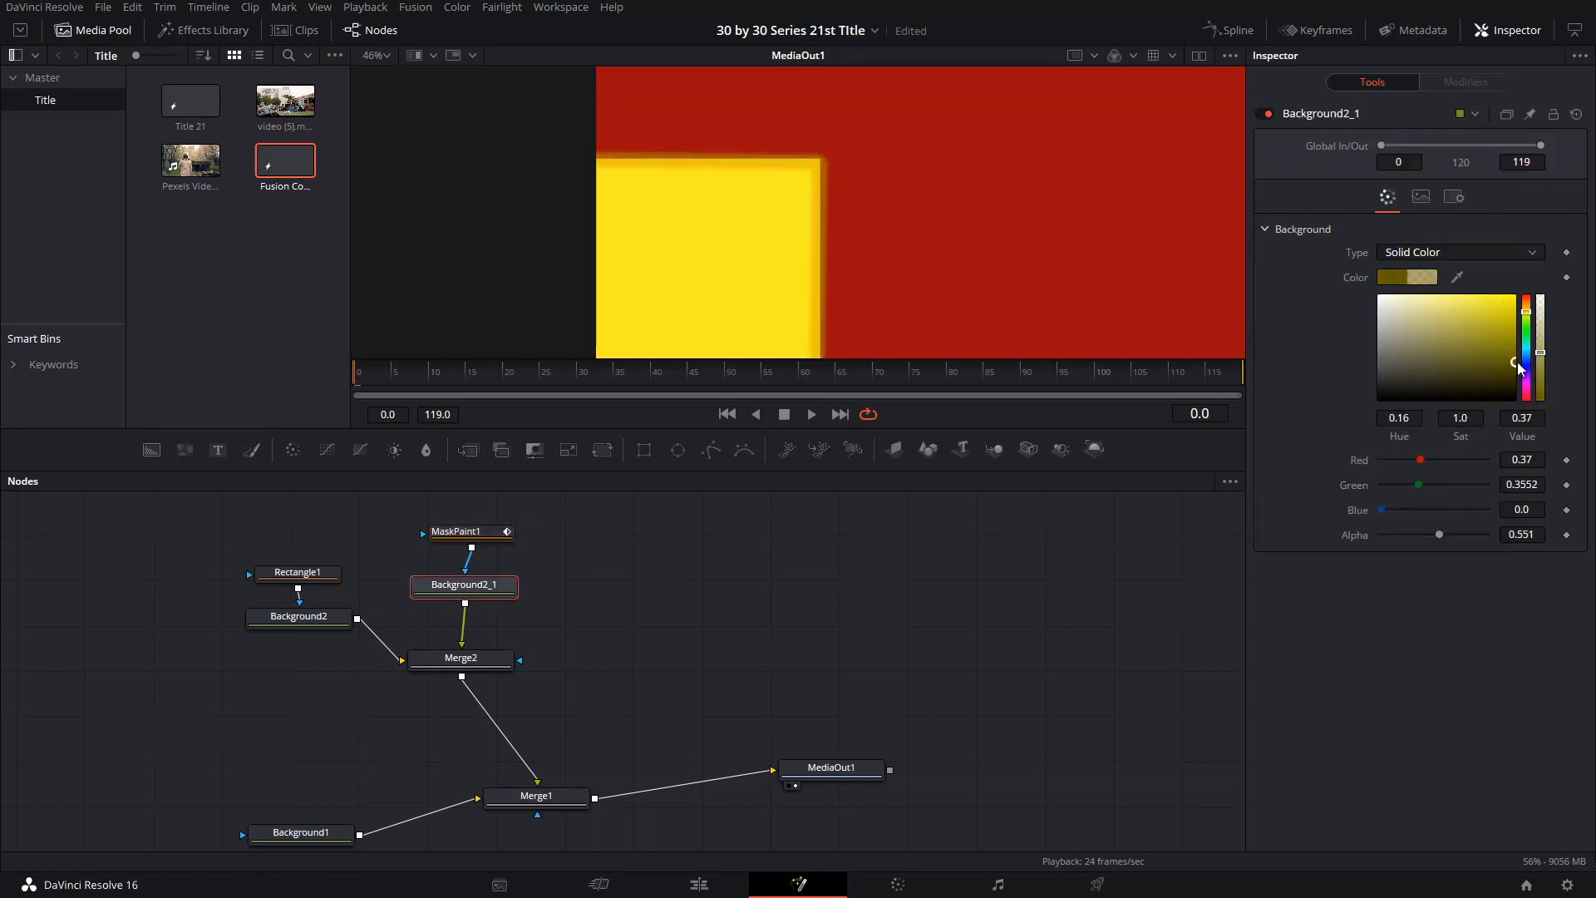
Step: Set MaskPaint1's brush softness to 0.001 and adjust the stroke's bottom-right corner point outward
{"action": "left_click", "coordinate": [479, 533]}
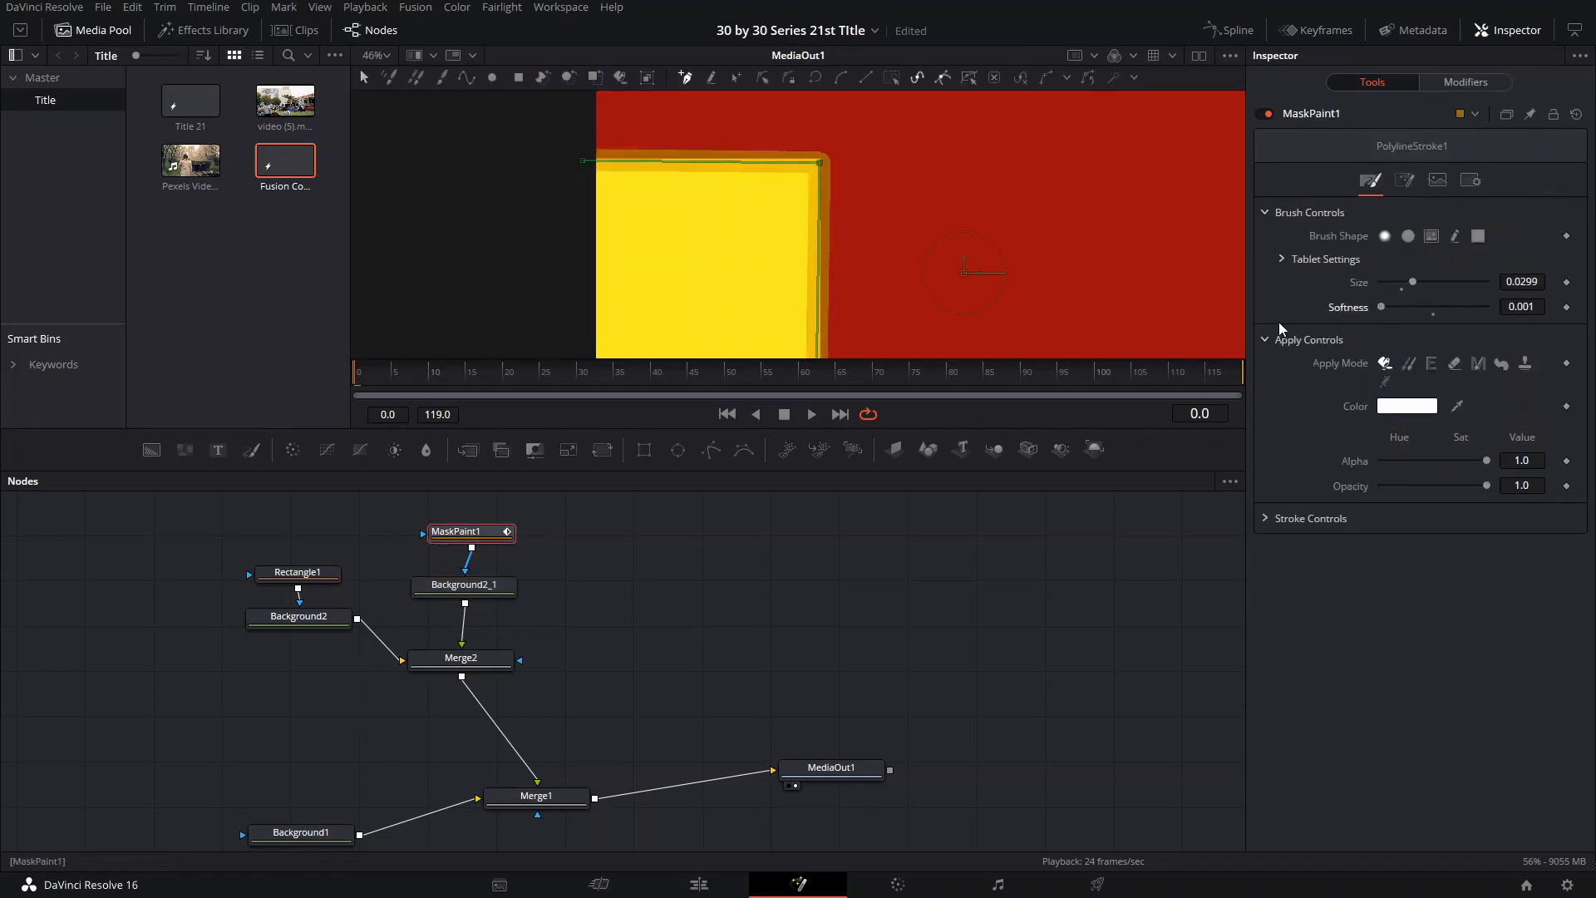
{"action": "scroll", "coordinate": [855, 218], "scroll_direction": "down", "scroll_amount": 4}
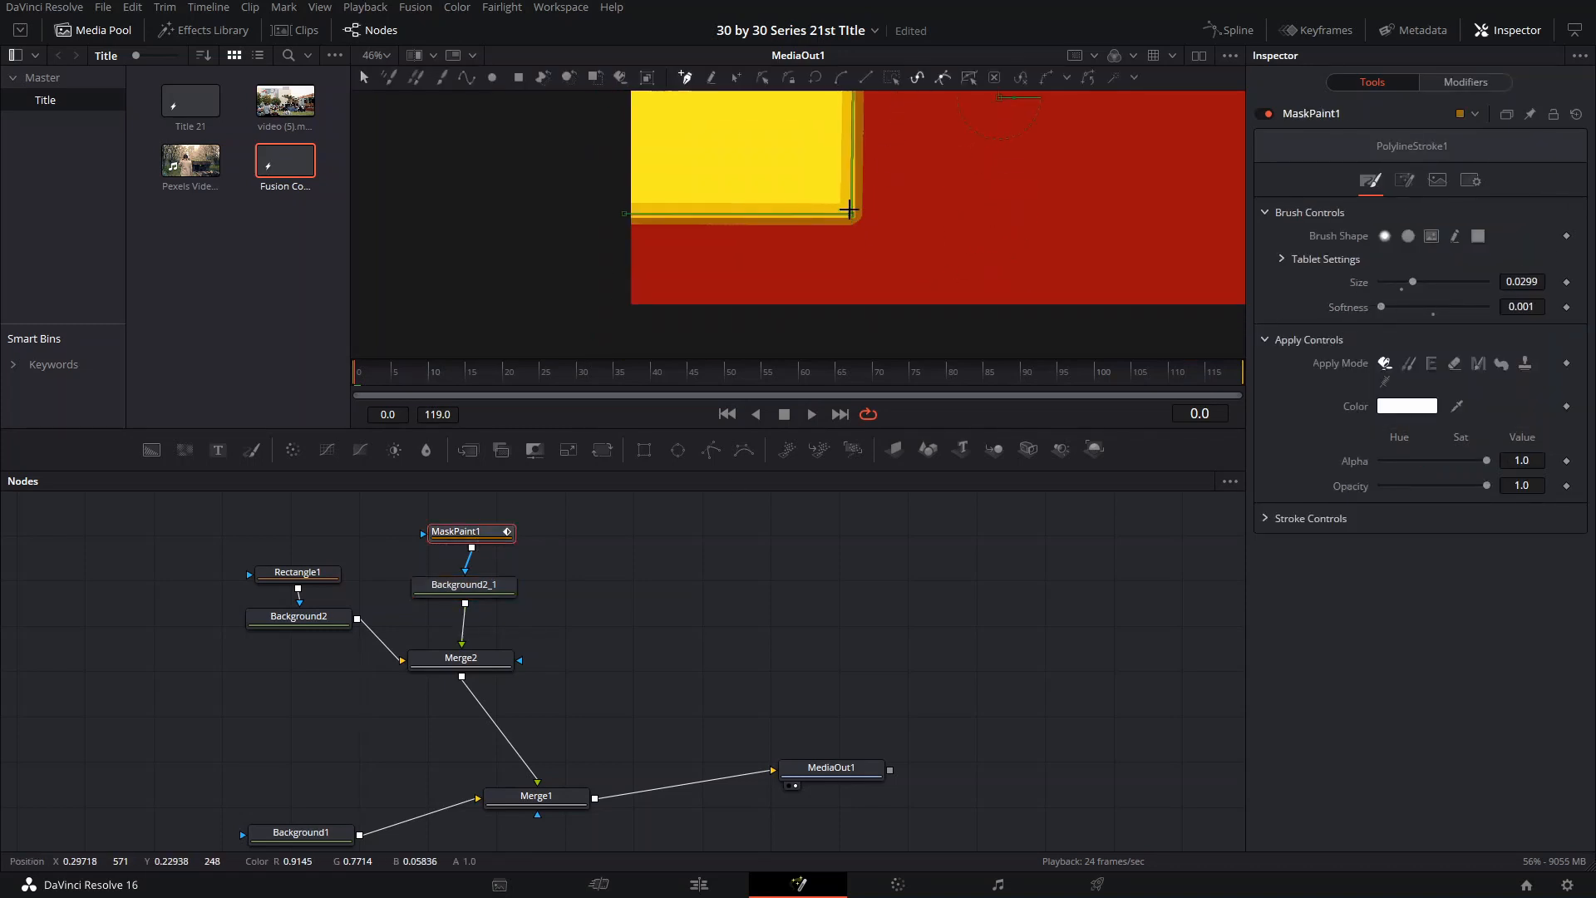
{"action": "left_click", "coordinate": [852, 215]}
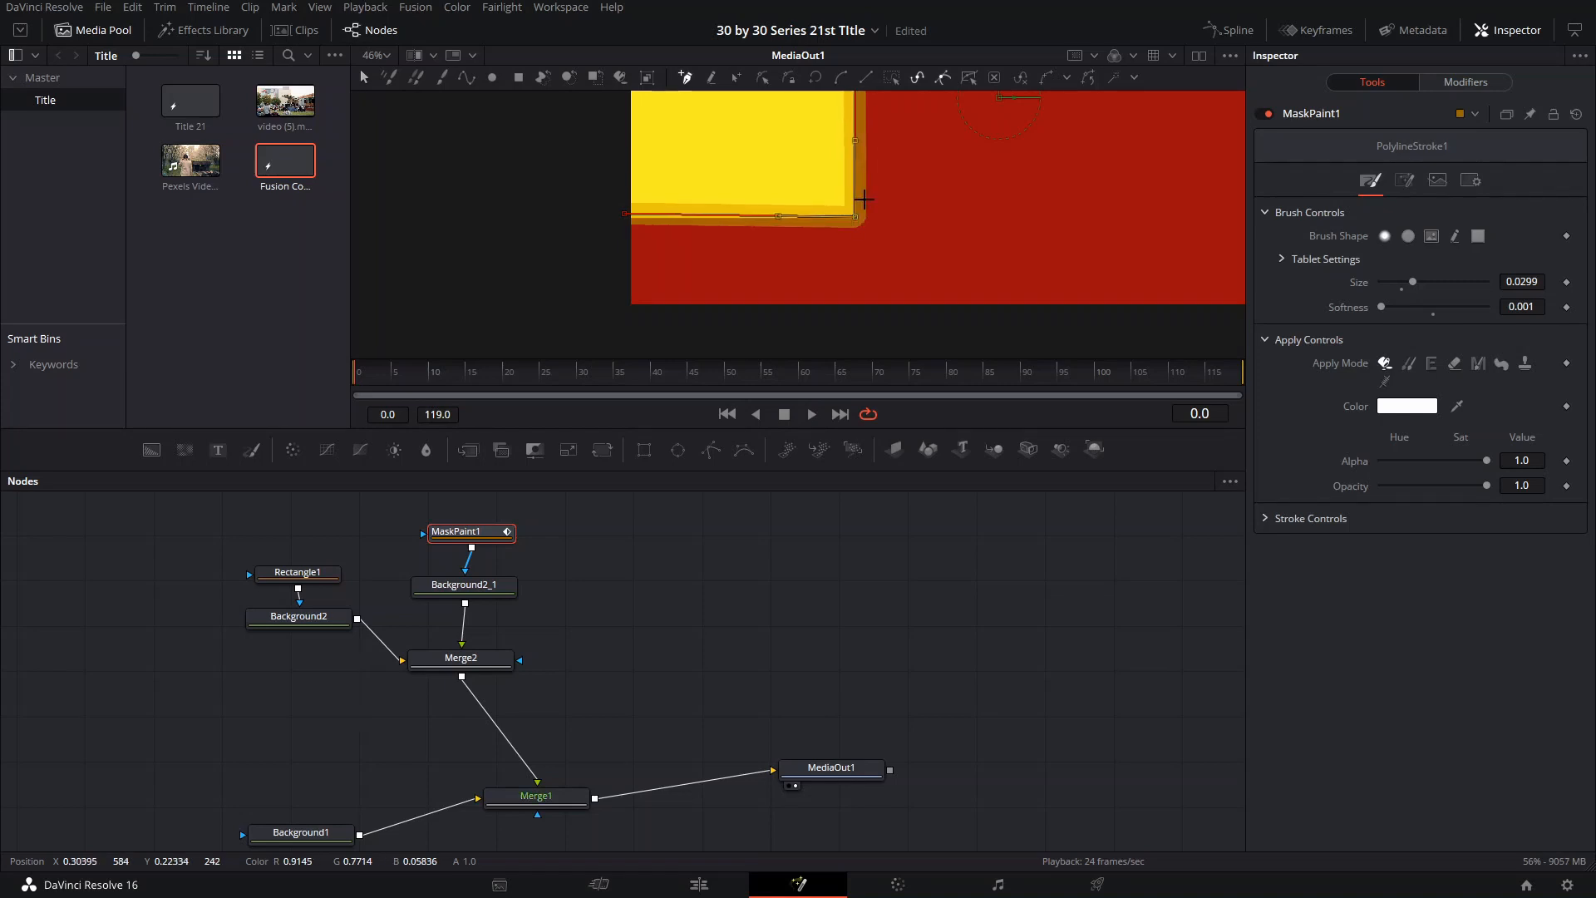
{"action": "key", "text": "ctrl+f"}
{"action": "scroll", "coordinate": [618, 606], "scroll_direction": "up", "scroll_amount": 3}
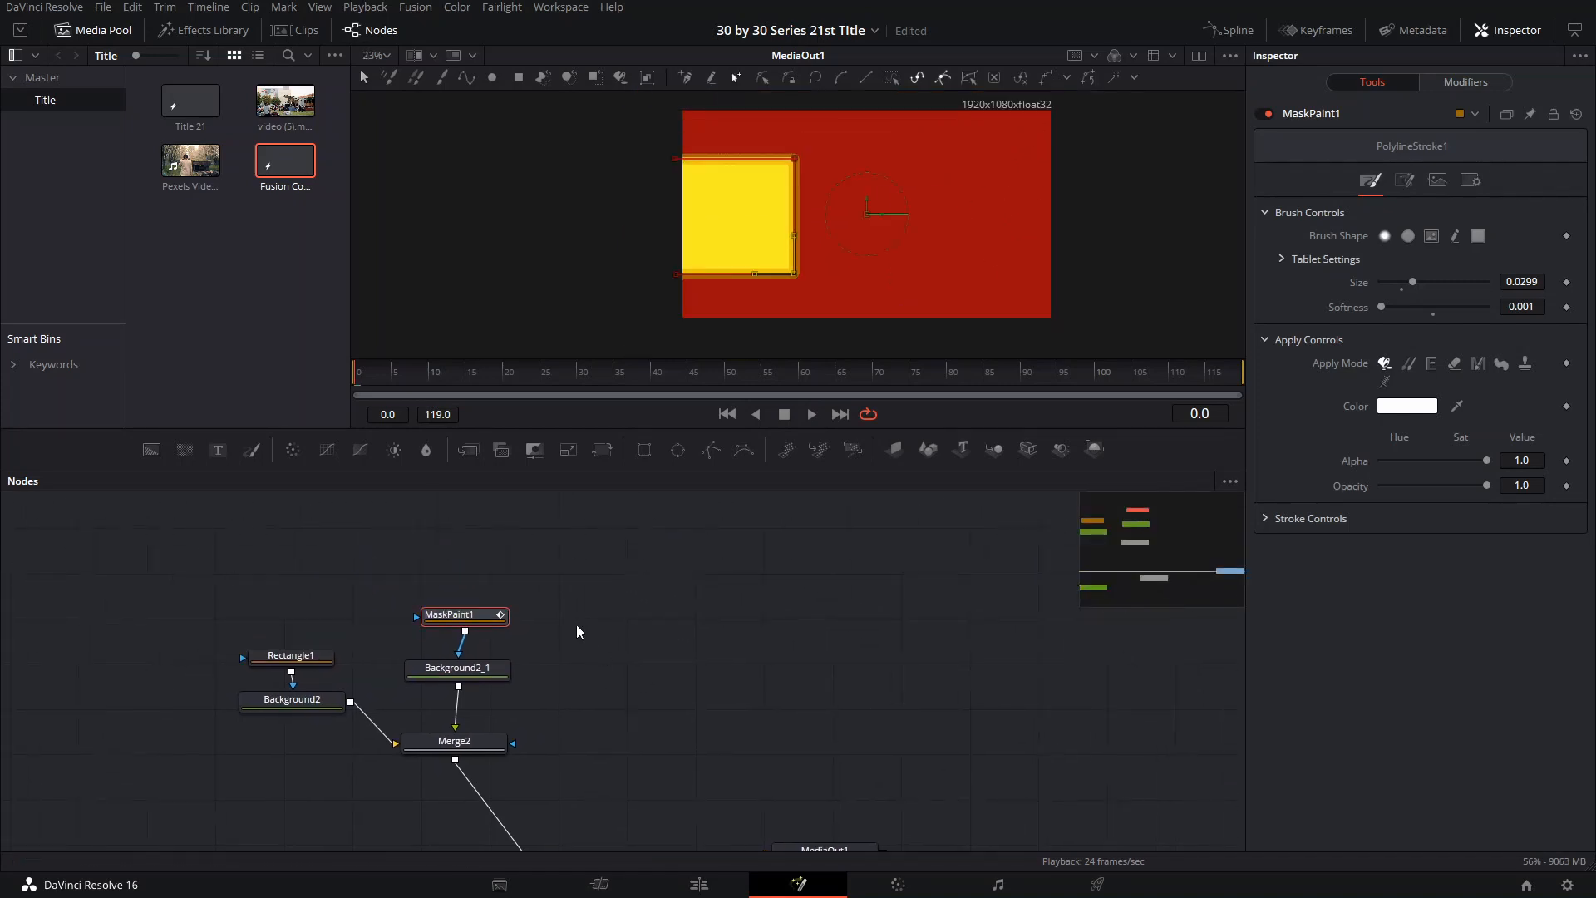
Step: Go to frame 10 and add a Text node reading SUALVI beside the MaskPaint1 branch
{"action": "left_click", "coordinate": [431, 371]}
{"action": "scroll", "coordinate": [609, 595], "scroll_direction": "down", "scroll_amount": 2}
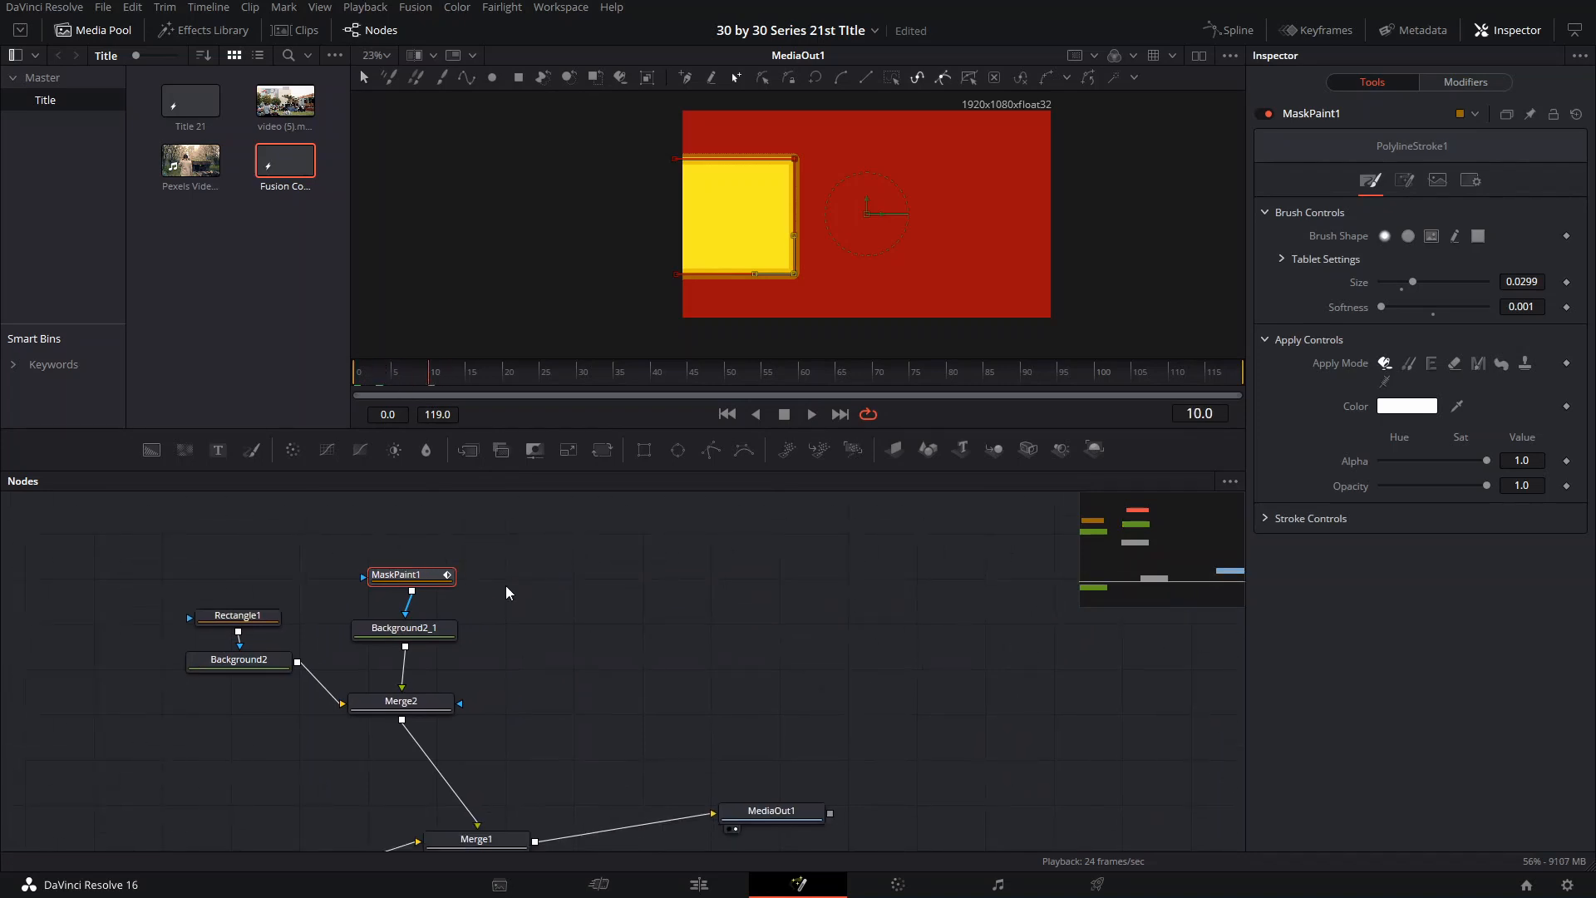
{"action": "left_click", "coordinate": [590, 626]}
{"action": "scroll", "coordinate": [540, 591], "scroll_direction": "down", "scroll_amount": 2}
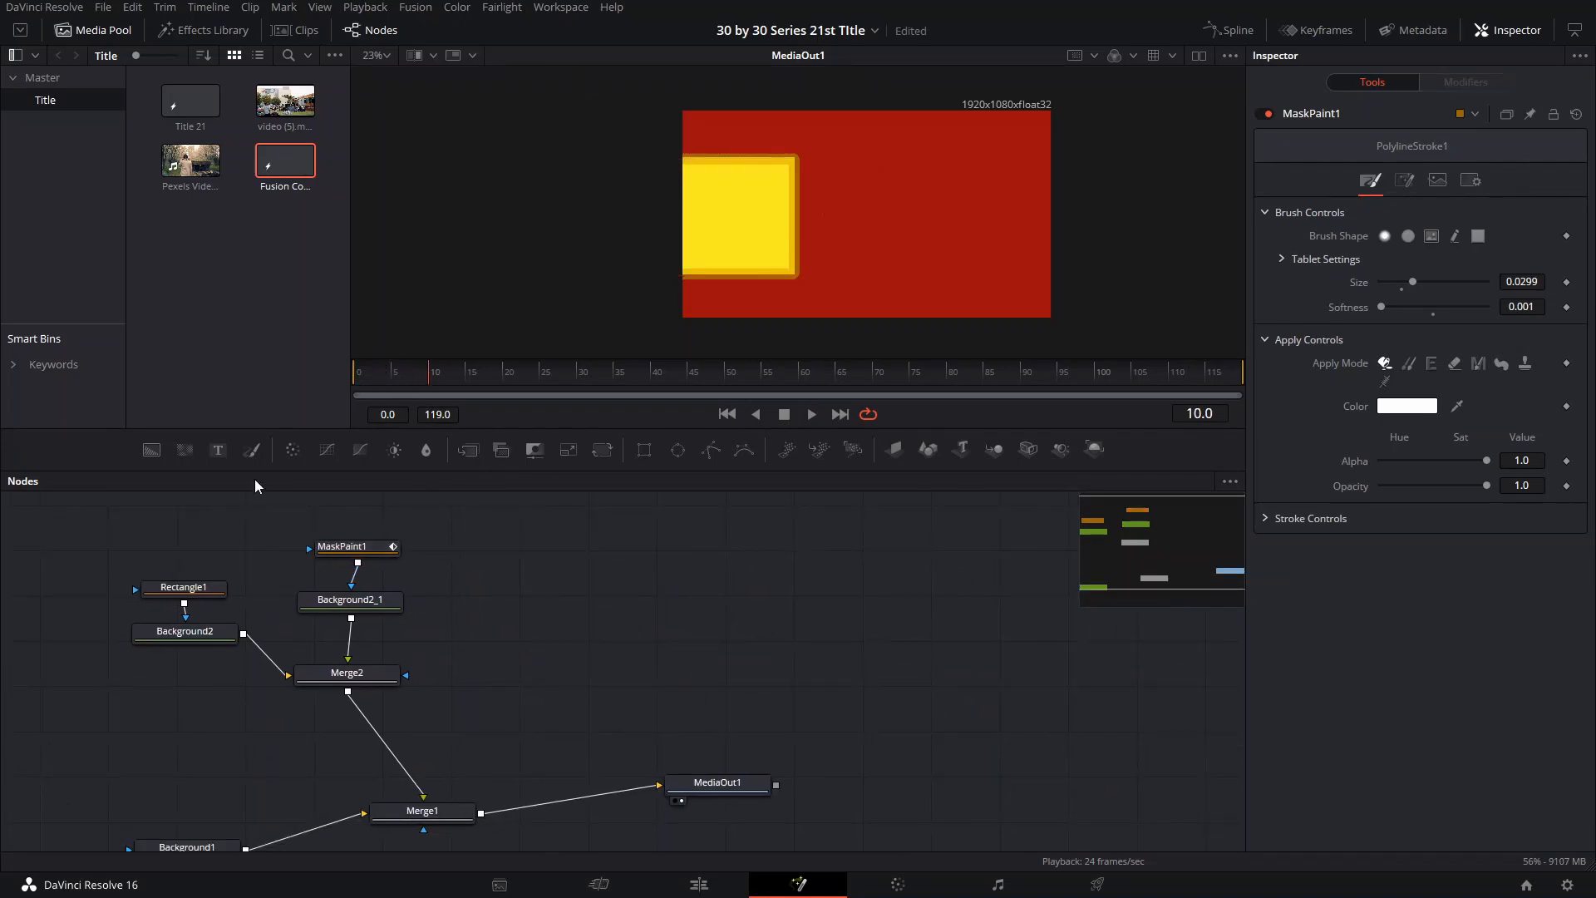
{"action": "left_click", "coordinate": [218, 449]}
{"action": "left_click_drag", "start_coordinate": [520, 550], "coordinate": [555, 581]}
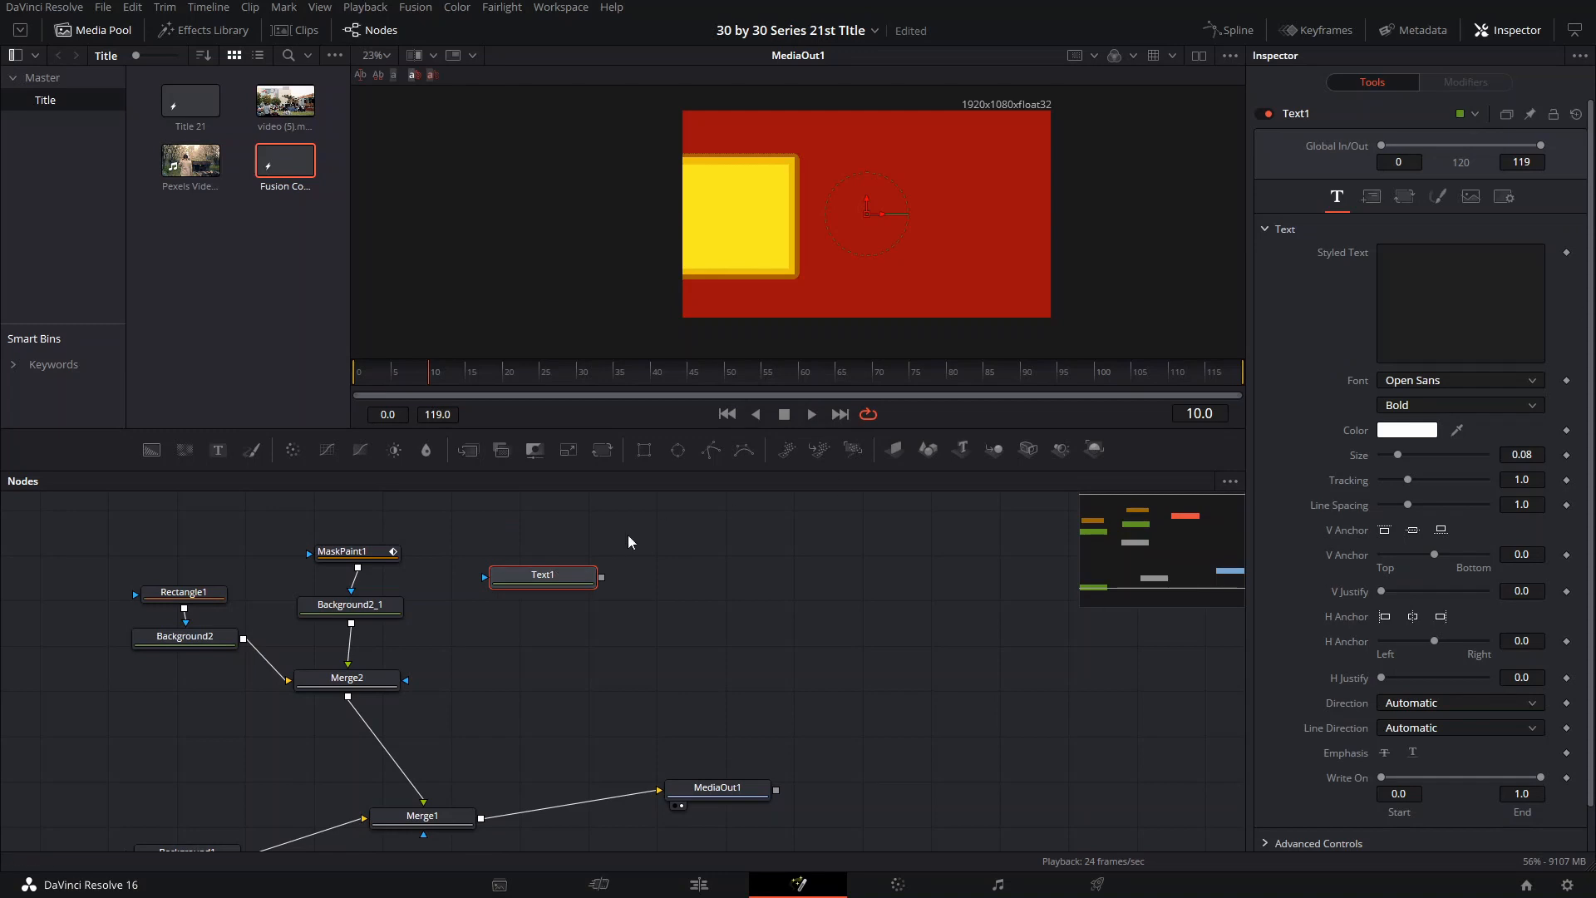
{"action": "left_click", "coordinate": [1460, 313]}
{"action": "left_click_drag", "start_coordinate": [576, 571], "coordinate": [584, 556]}
Step: Duplicate the SUALVI text node, merge the copy over the original, and change its text to MAIN TITLE
{"action": "key", "text": "ctrl+c"}
{"action": "key", "text": "ctrl+v"}
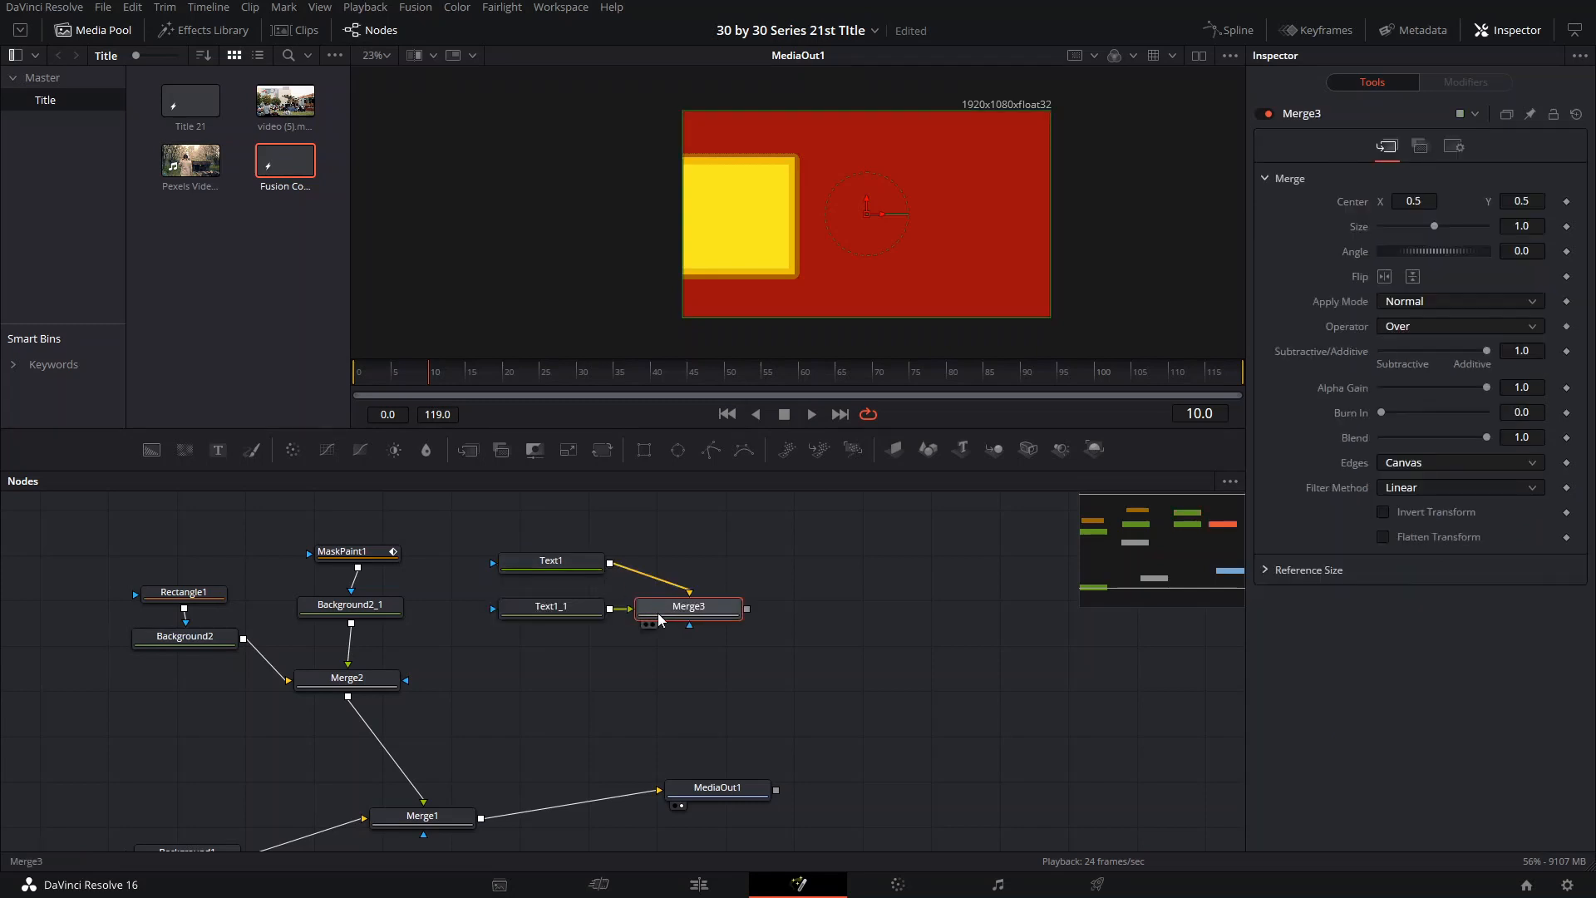
{"action": "left_click_drag", "start_coordinate": [582, 615], "coordinate": [706, 537]}
{"action": "left_click", "coordinate": [585, 612]}
{"action": "left_click", "coordinate": [708, 542]}
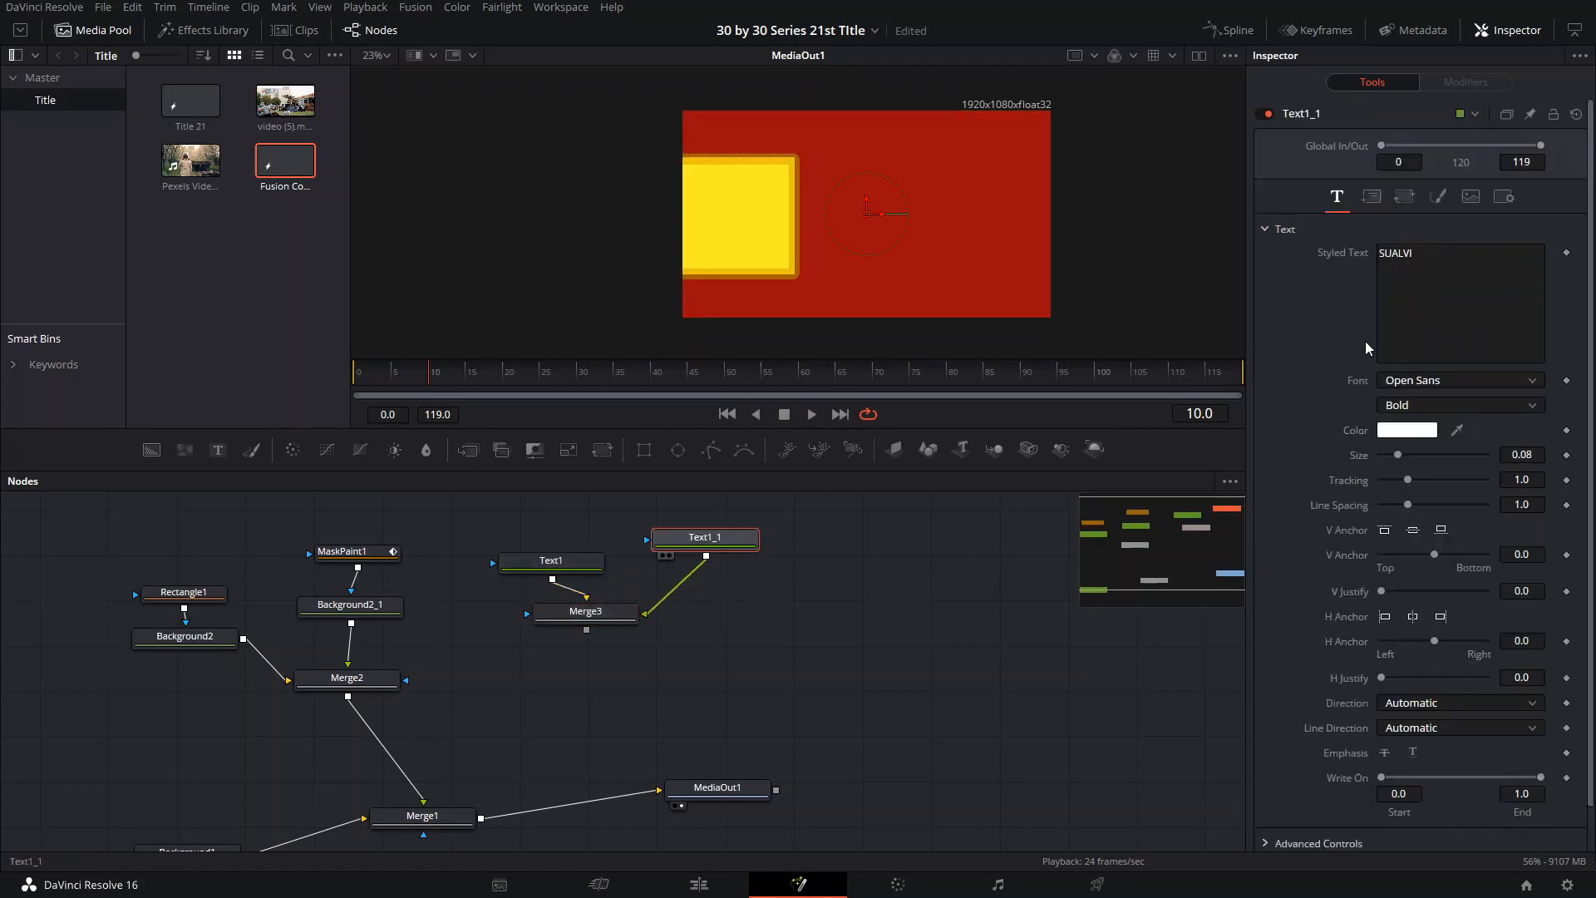
{"action": "left_click", "coordinate": [1426, 280]}
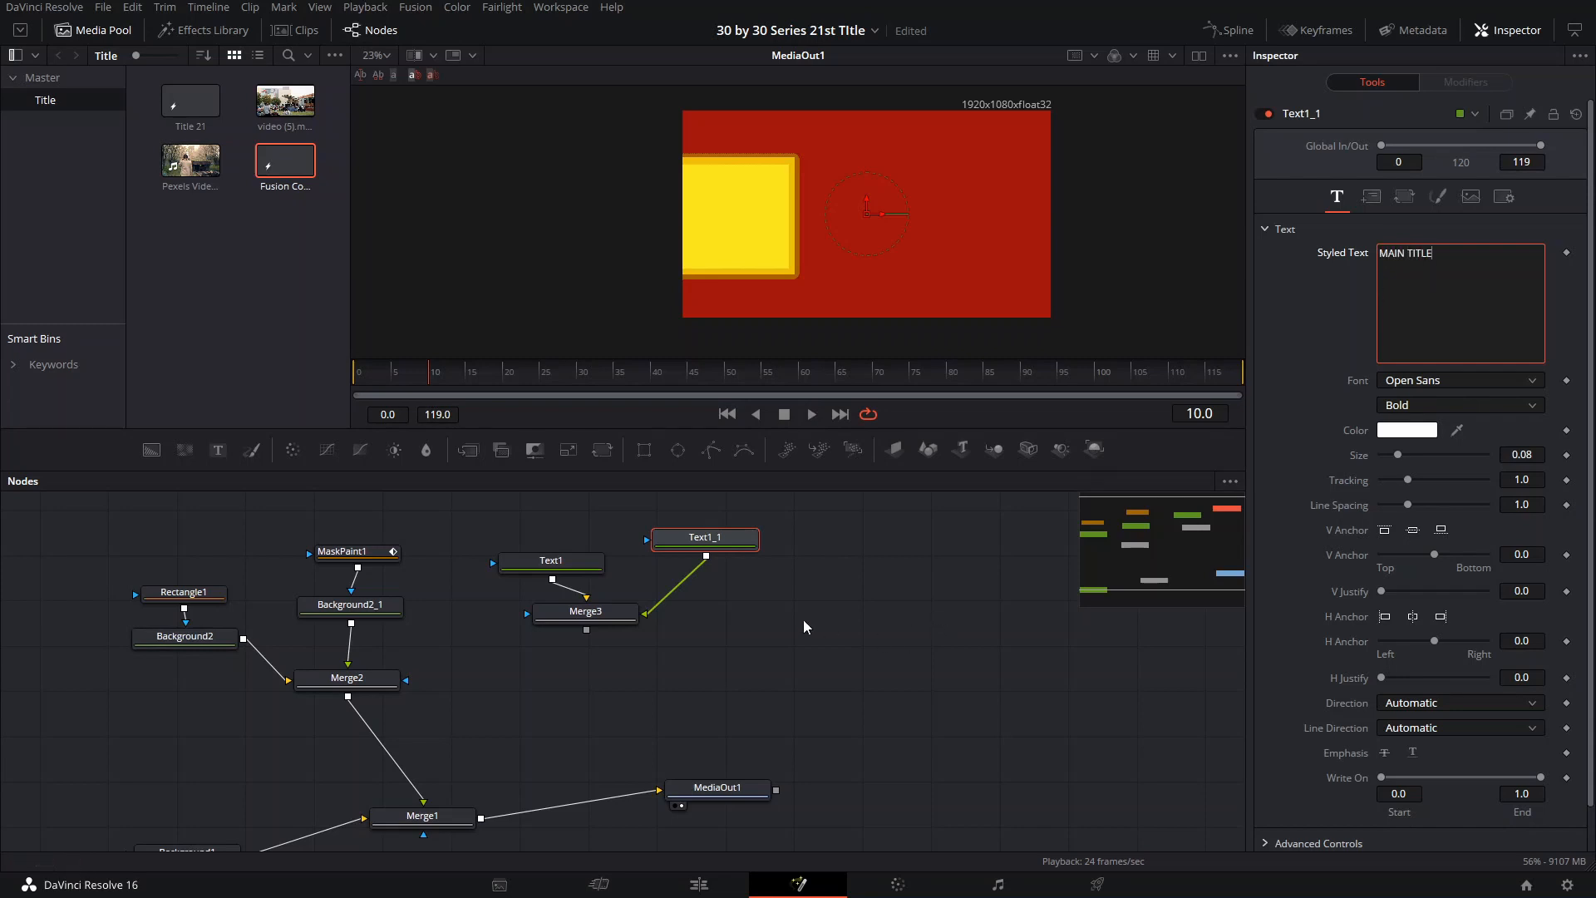
Step: Duplicate the MAIN TITLE node after Merge3, merge it over the other texts, and change its text to SECOND TITLE
{"action": "left_click", "coordinate": [605, 625]}
{"action": "key", "text": "ctrl+v"}
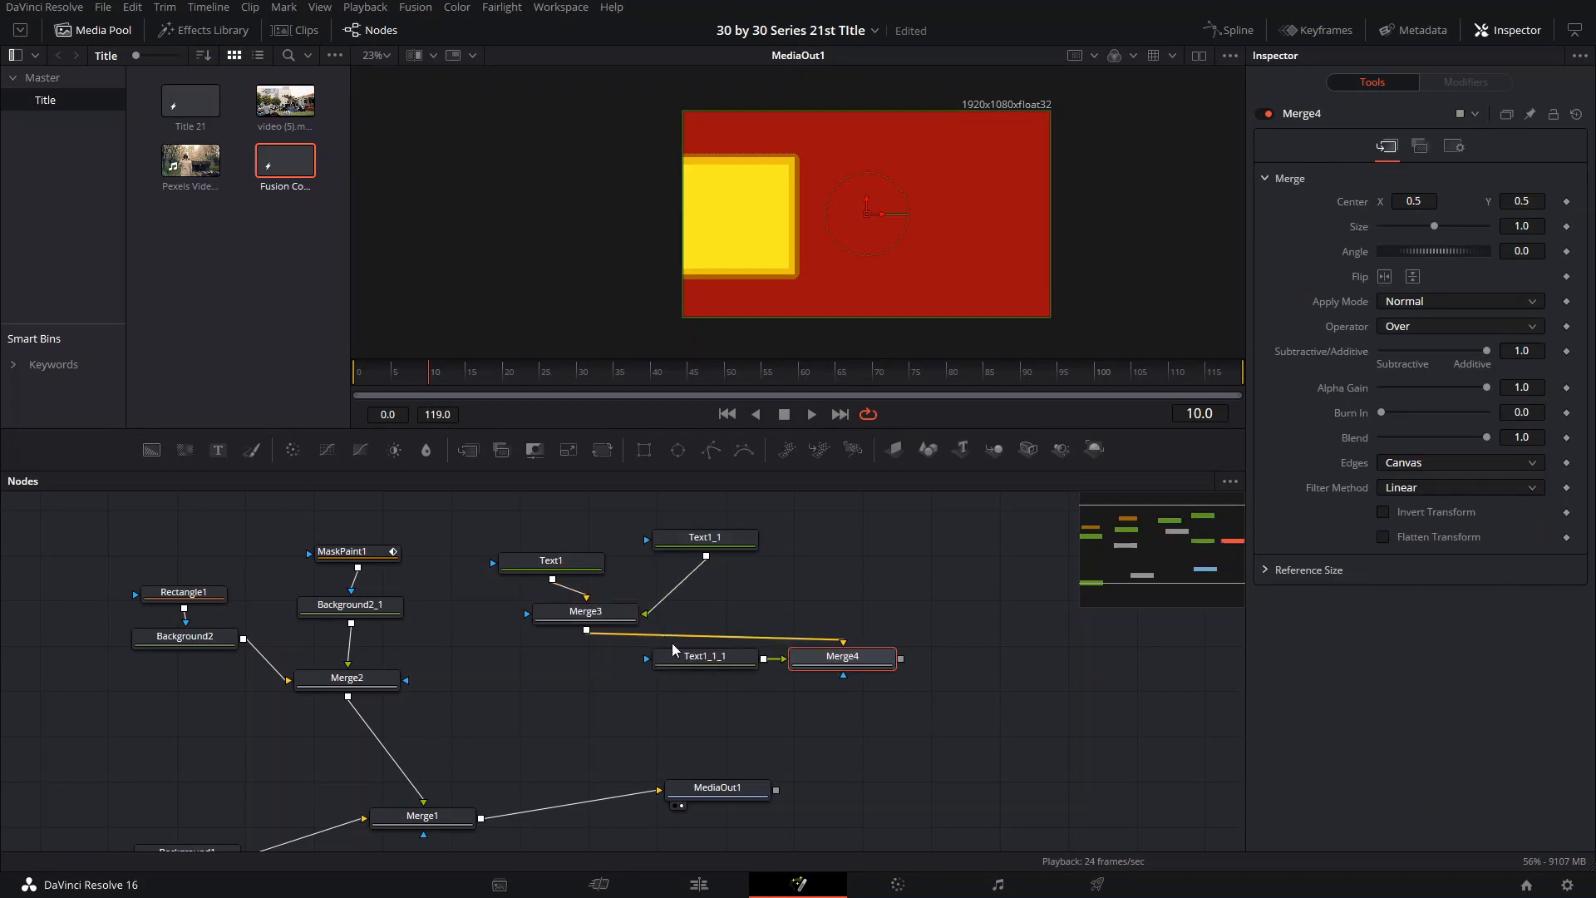
{"action": "left_click_drag", "start_coordinate": [682, 666], "coordinate": [840, 586]}
{"action": "left_click_drag", "start_coordinate": [843, 656], "coordinate": [555, 674]}
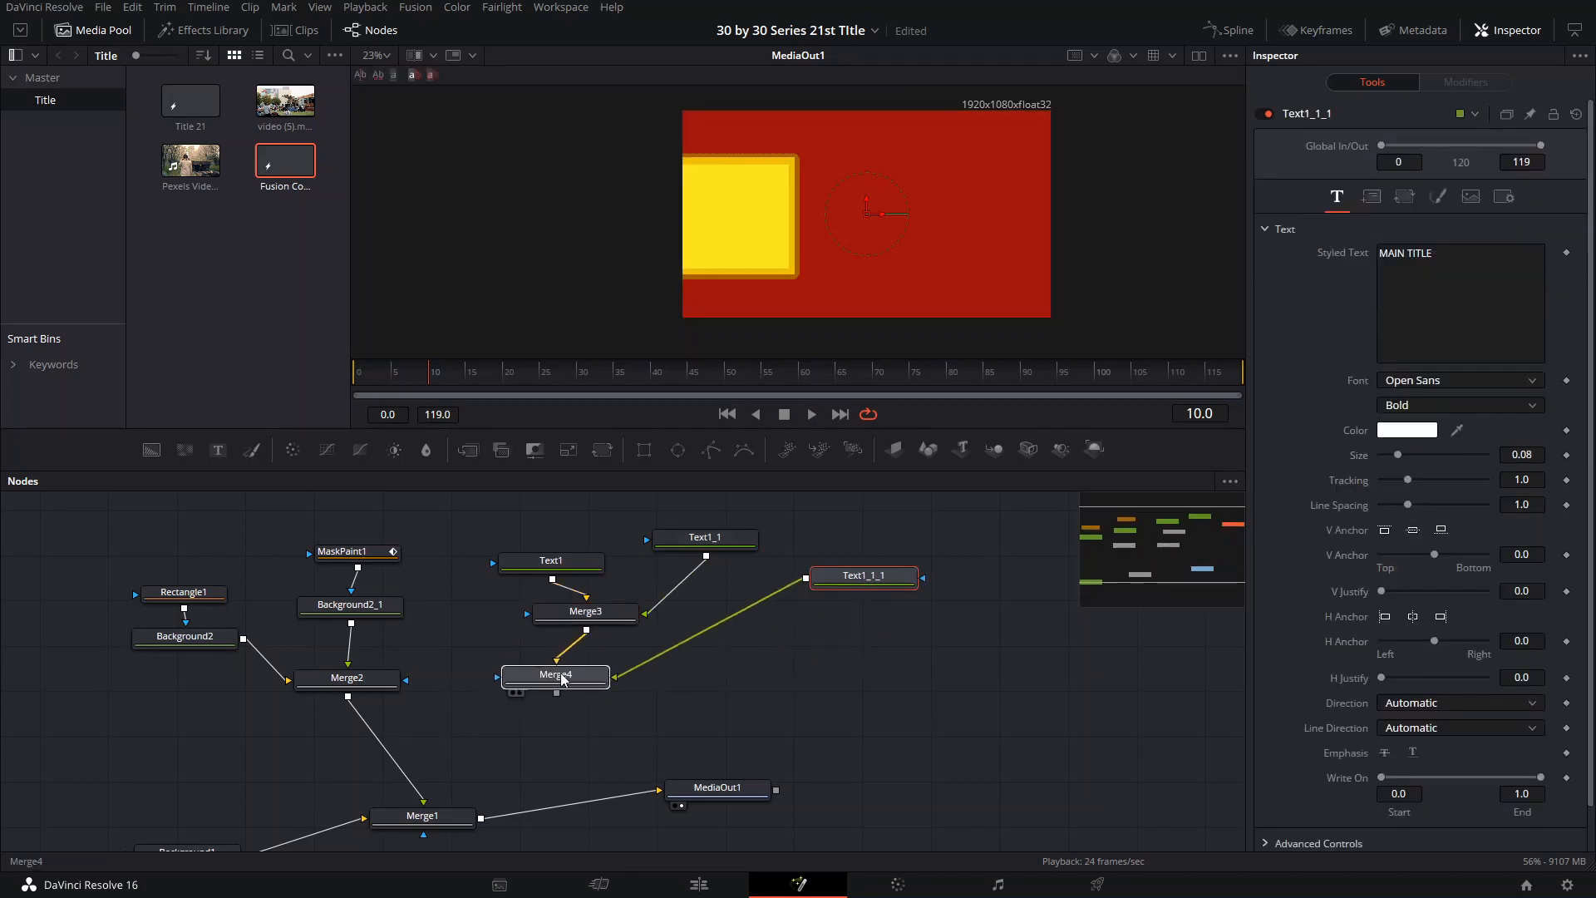
{"action": "left_click", "coordinate": [883, 582]}
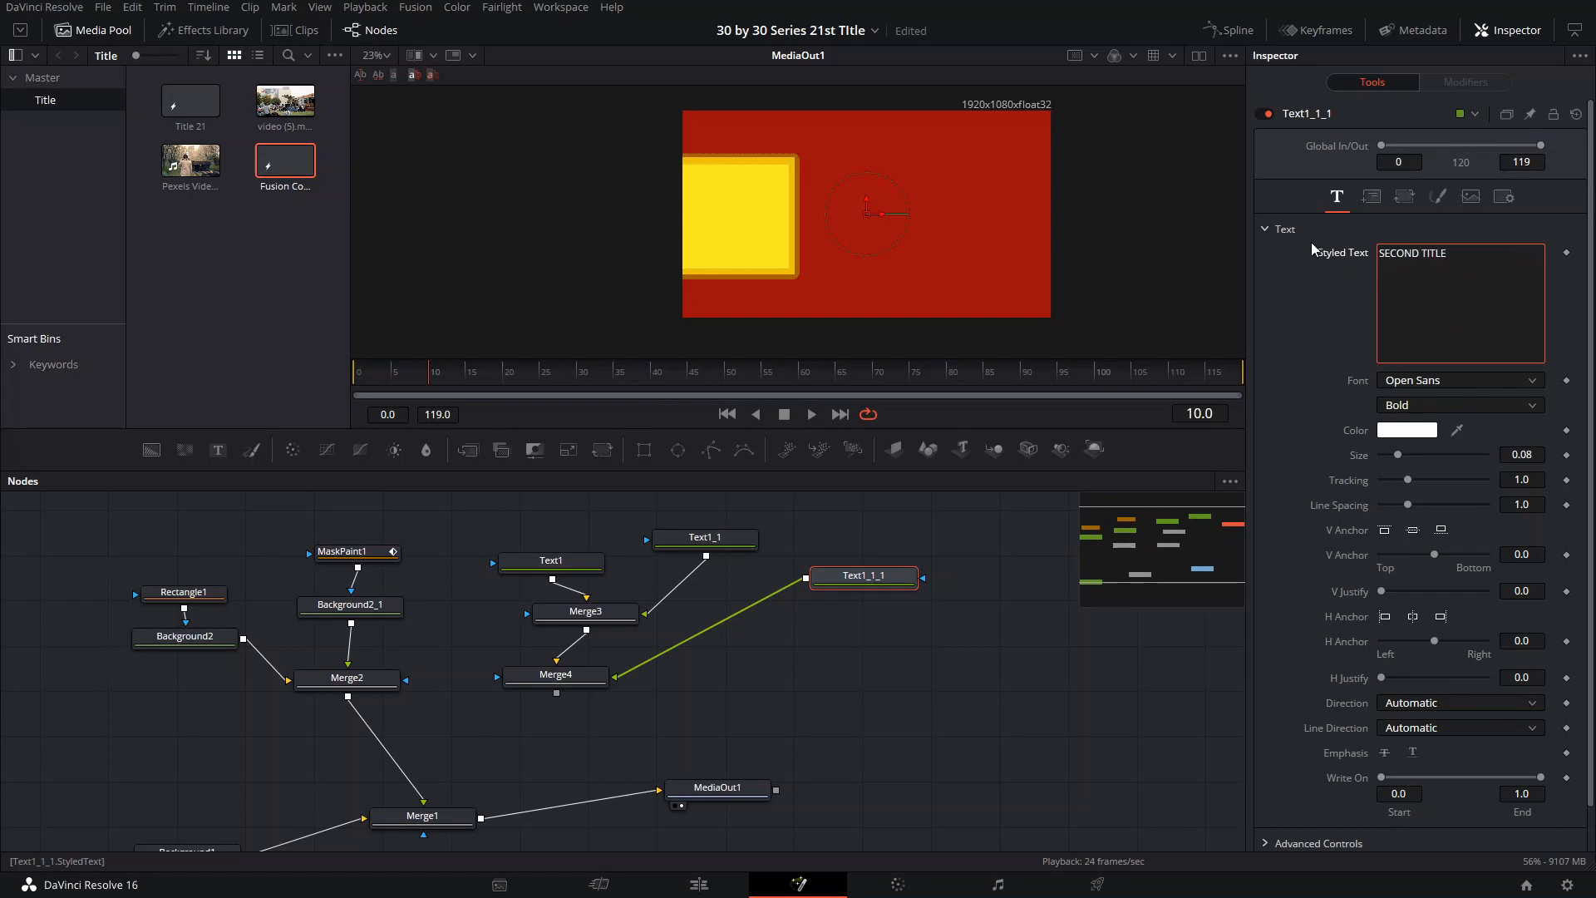
Step: Merge Merge4's combined texts over Merge2's output and tidy Merge4's place in the node graph
{"action": "left_click", "coordinate": [550, 684]}
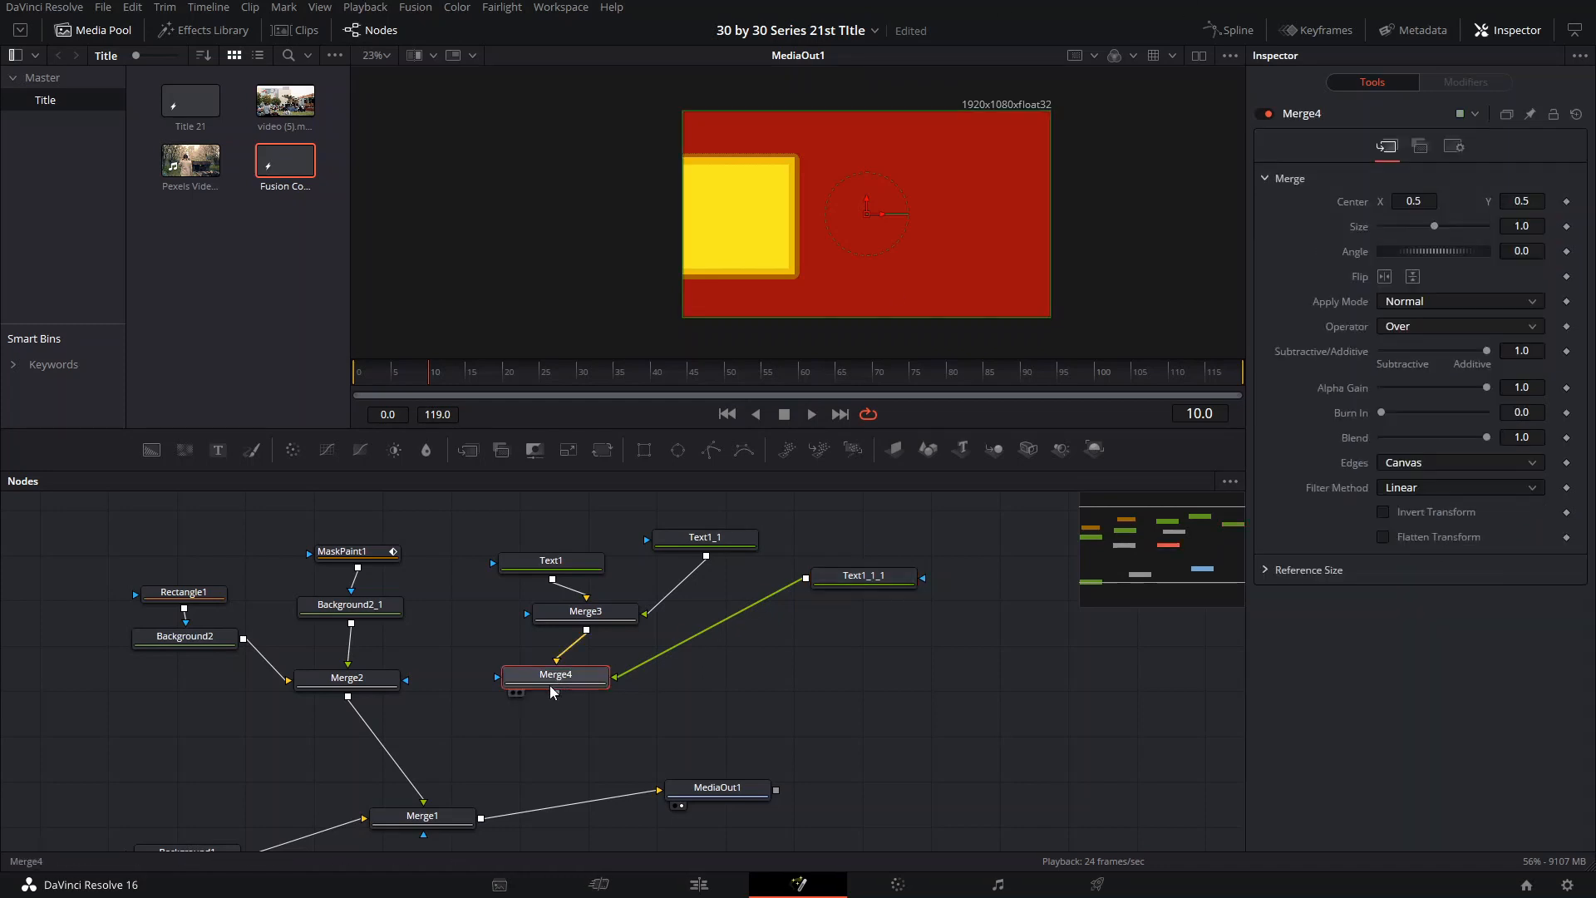
{"action": "left_click_drag", "start_coordinate": [555, 693], "coordinate": [348, 700]}
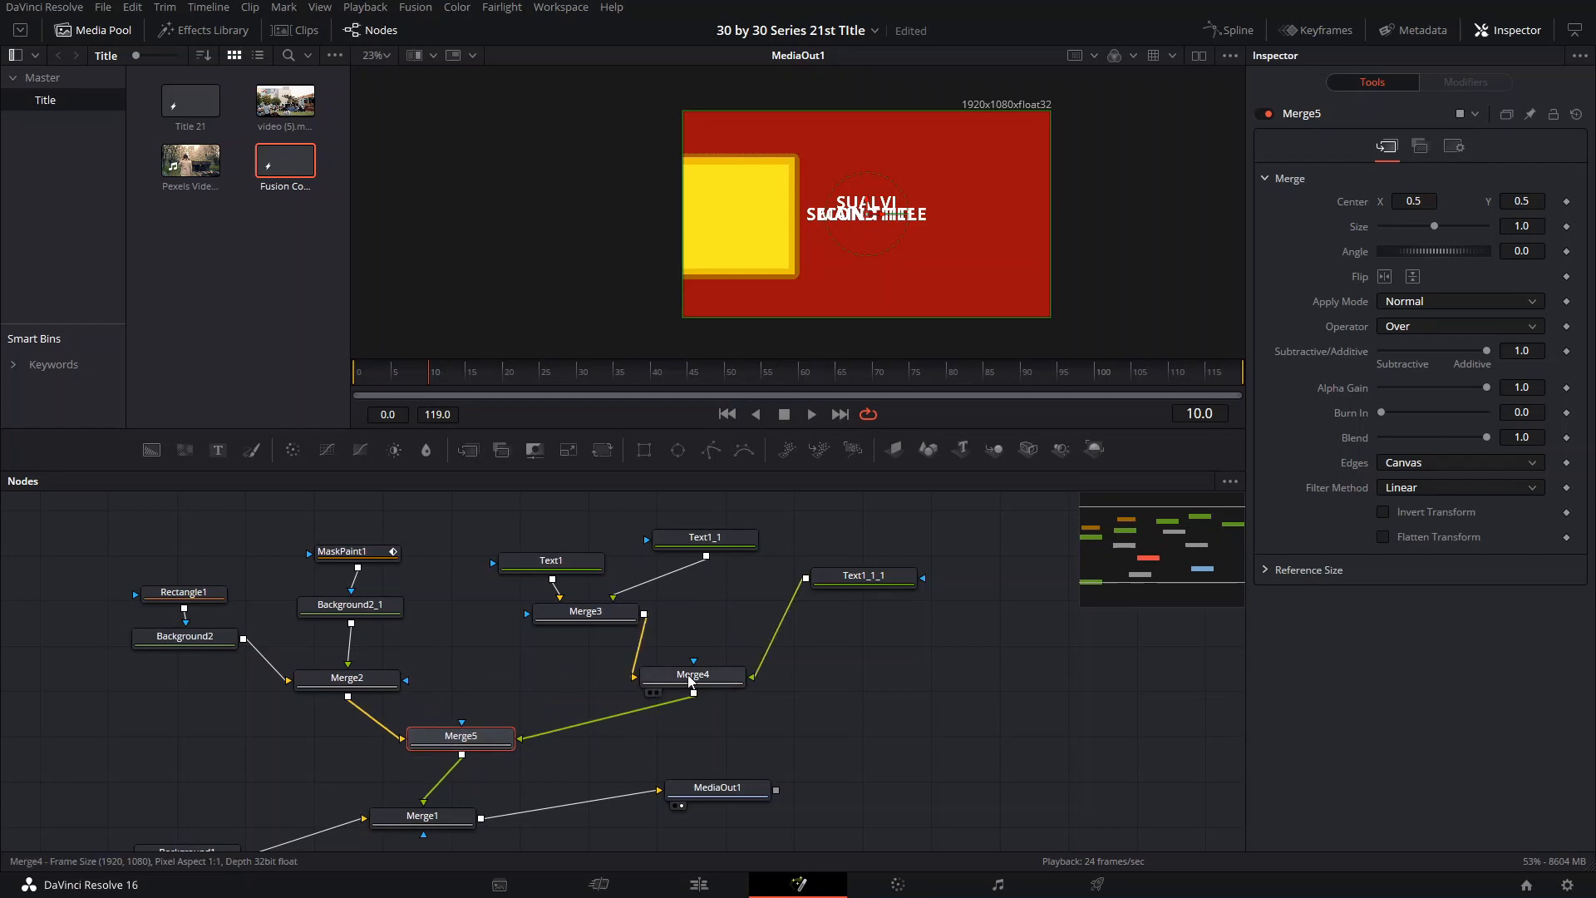
{"action": "left_click_drag", "start_coordinate": [690, 682], "coordinate": [654, 685]}
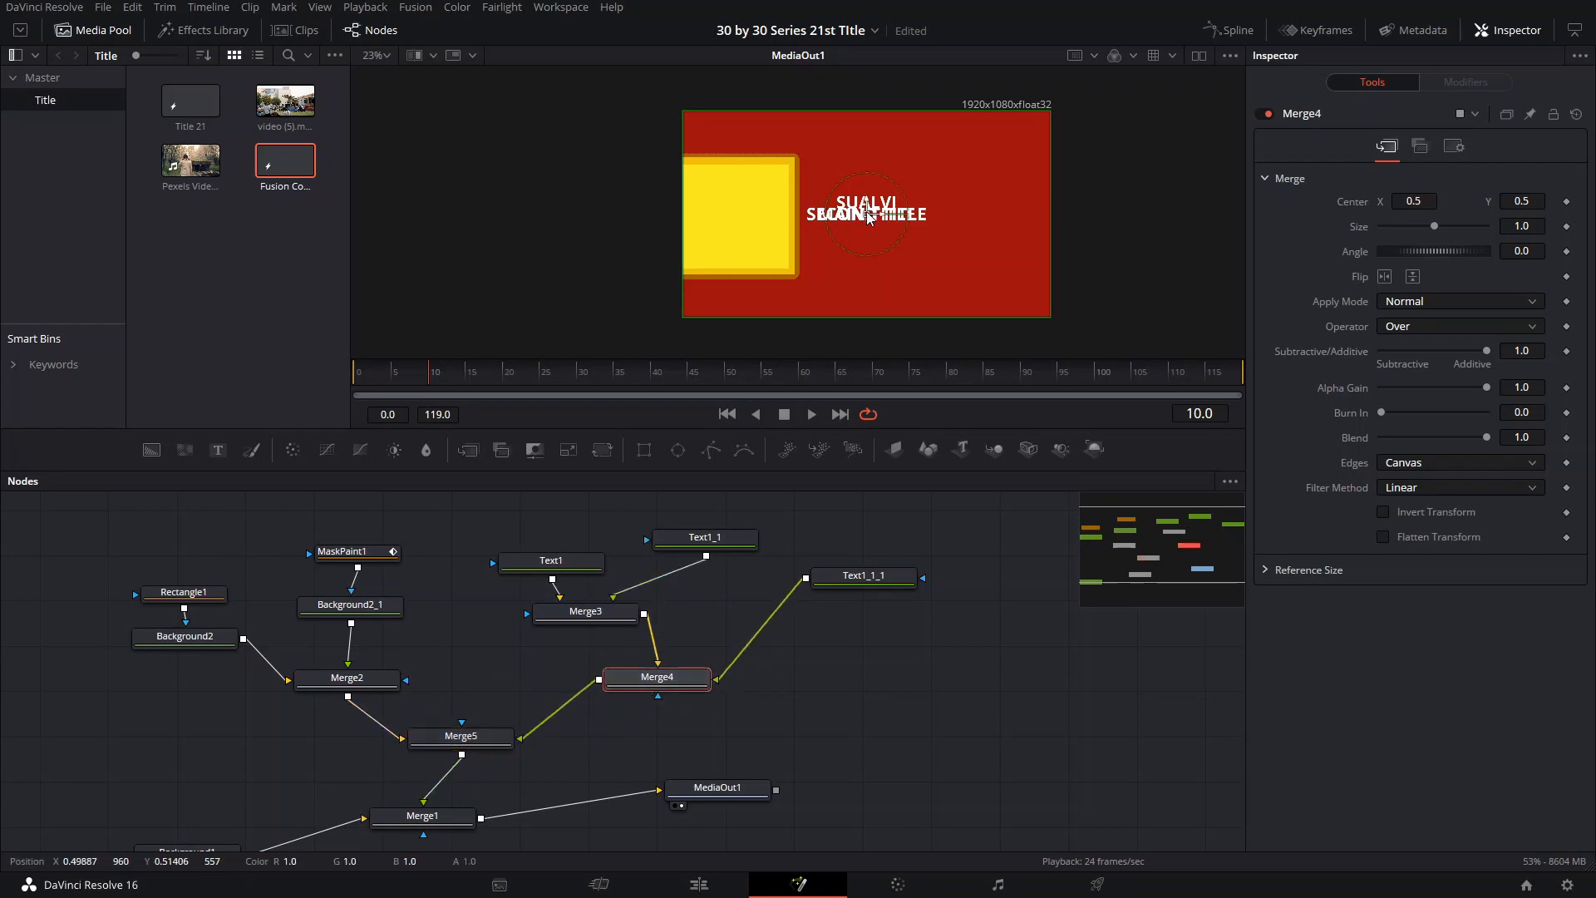
Step: Move the SUALVI text onto the upper part of the yellow rectangle and set its colour to black
{"action": "left_click_drag", "start_coordinate": [868, 216], "coordinate": [748, 235]}
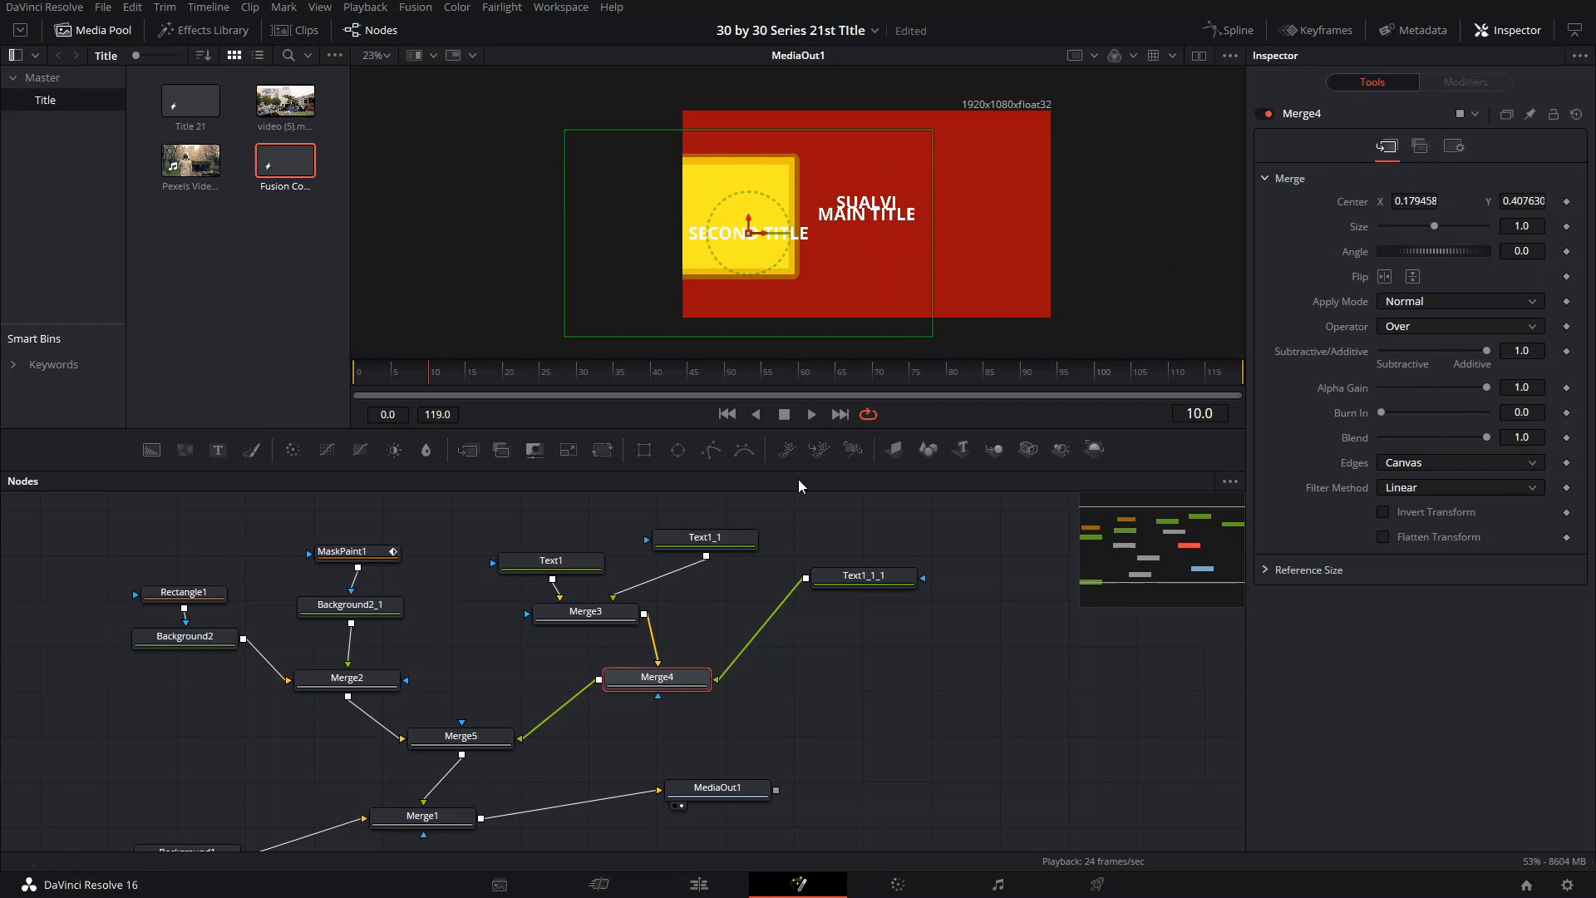
{"action": "key", "text": "ctrl+z"}
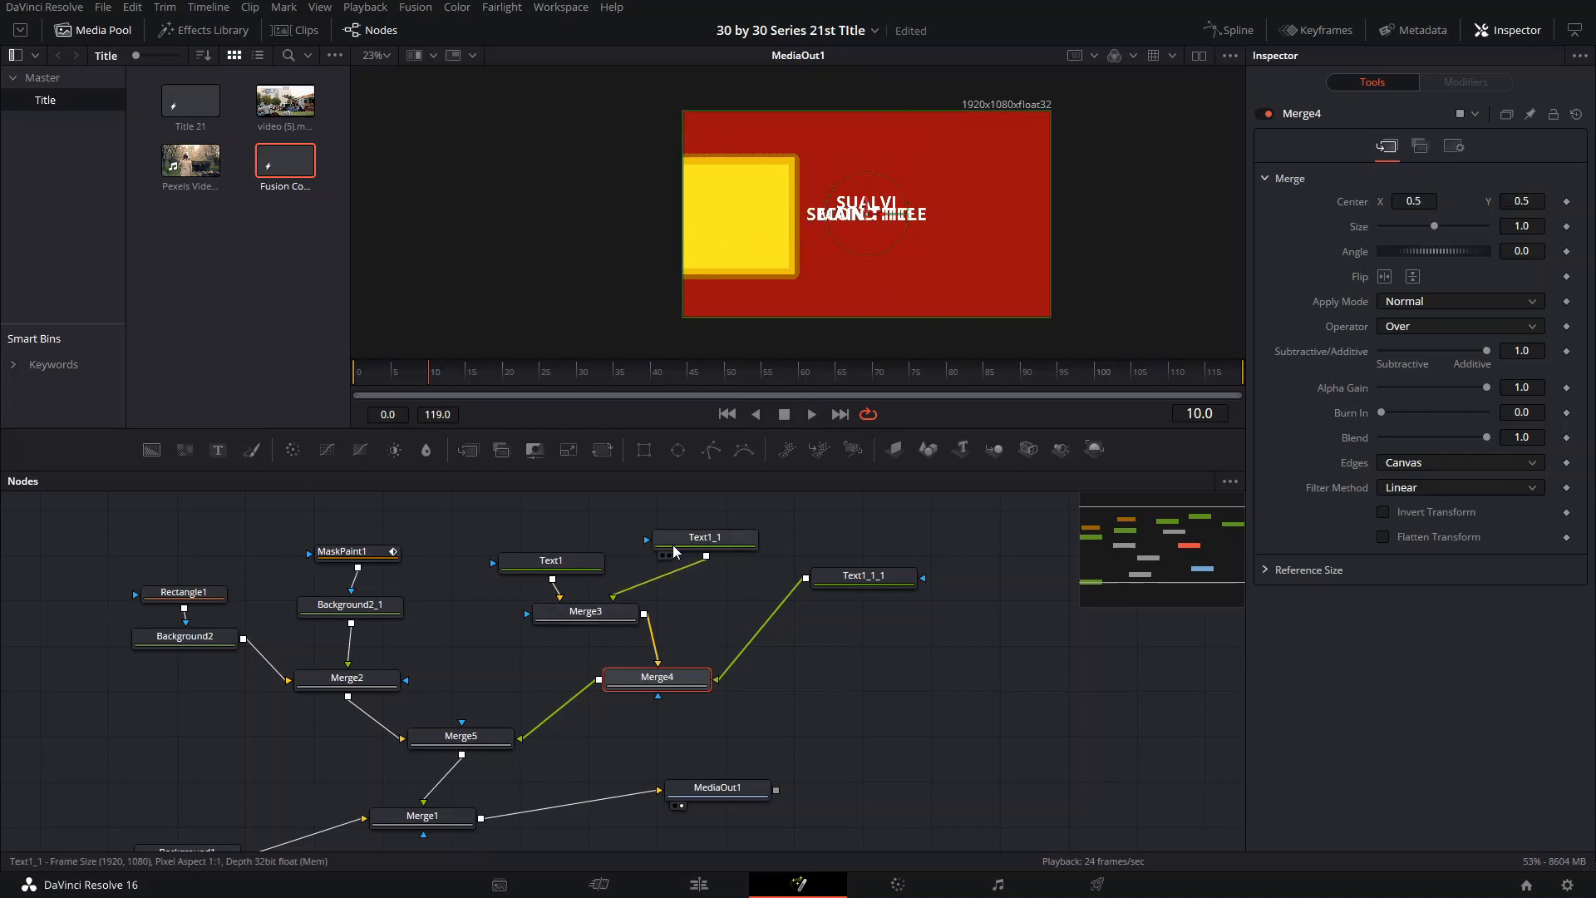
{"action": "left_click", "coordinate": [537, 573]}
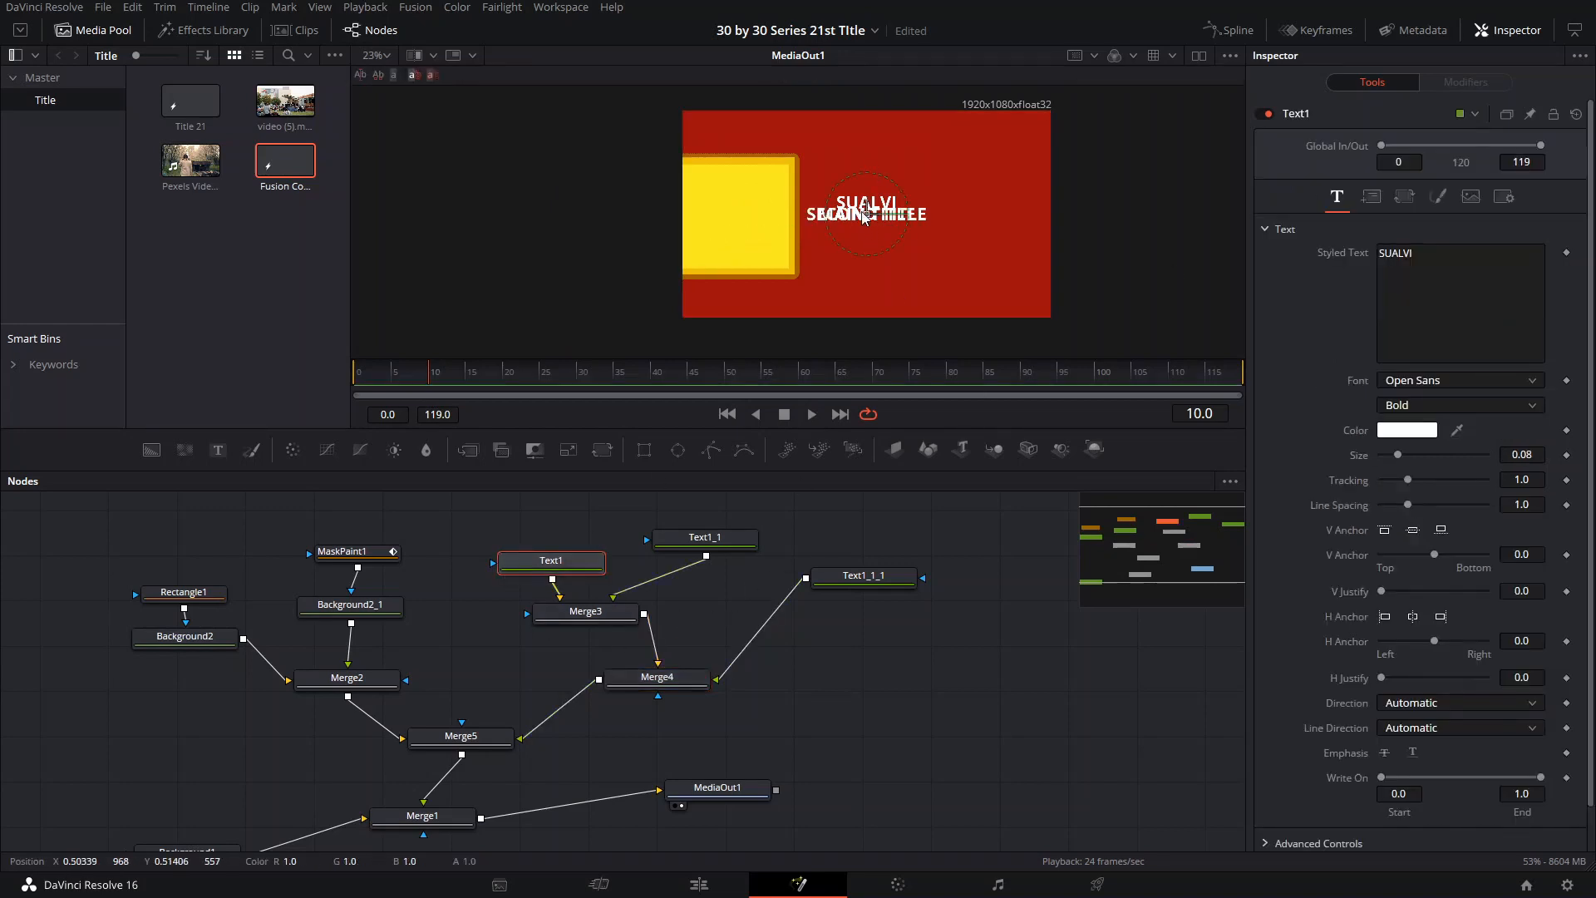
{"action": "left_click_drag", "start_coordinate": [867, 212], "coordinate": [725, 192]}
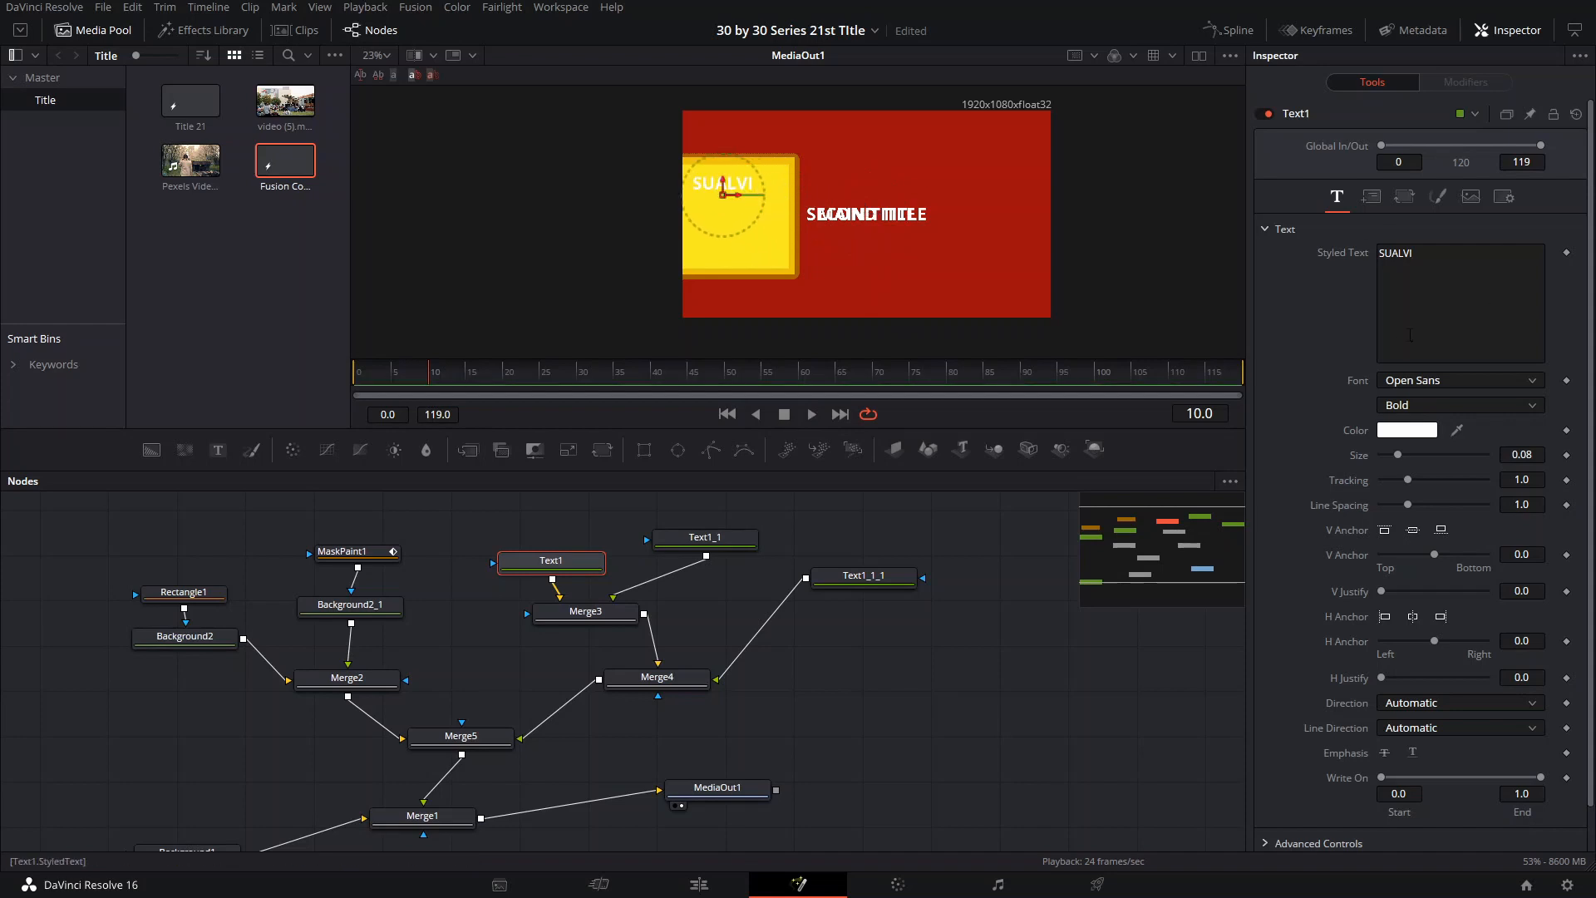
{"action": "left_click", "coordinate": [1396, 431]}
{"action": "left_click_drag", "start_coordinate": [971, 408], "coordinate": [971, 462]}
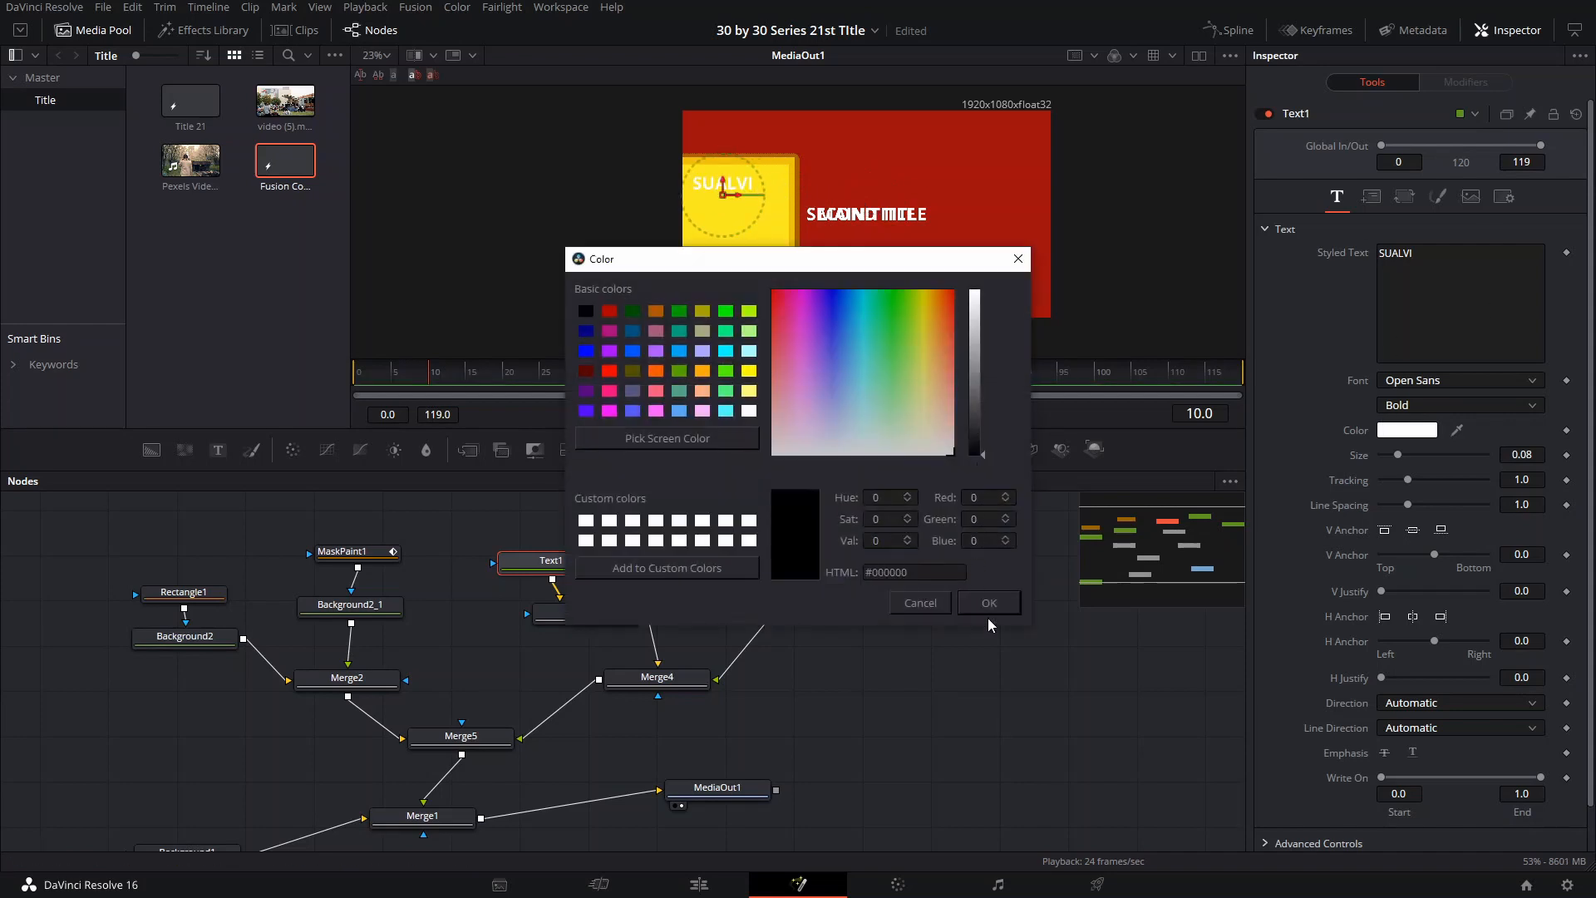
{"action": "left_click", "coordinate": [989, 606]}
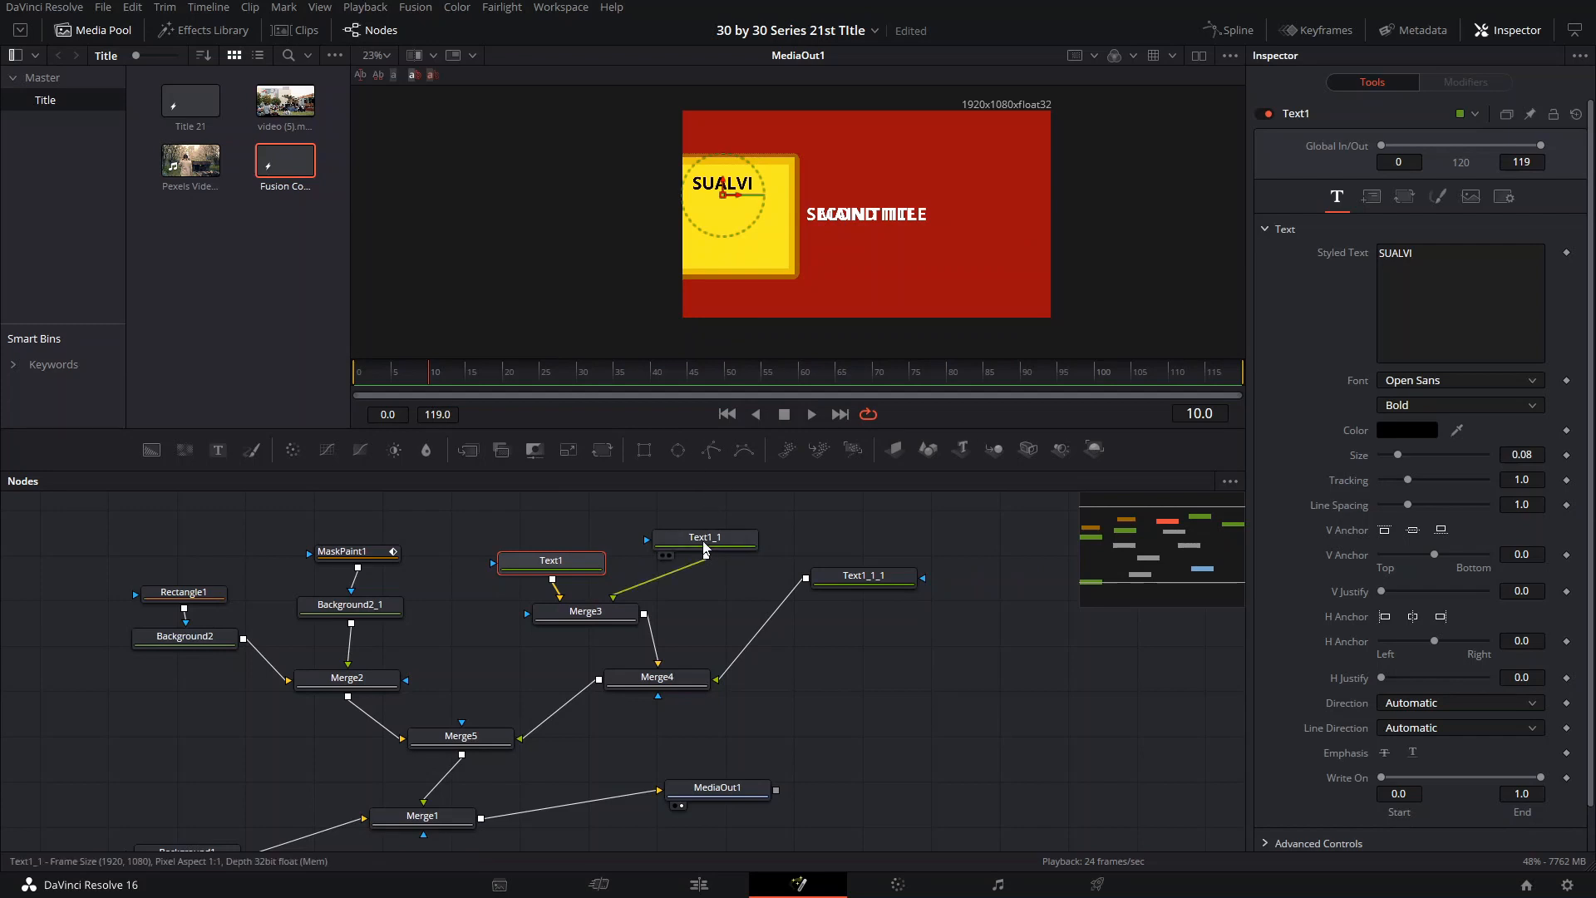
Step: Move the MAIN TITLE text onto the yellow rectangle below SUALVI and set its colour to black
{"action": "left_click", "coordinate": [856, 218]}
{"action": "left_click_drag", "start_coordinate": [869, 218], "coordinate": [736, 214]}
{"action": "left_click", "coordinate": [1403, 430]}
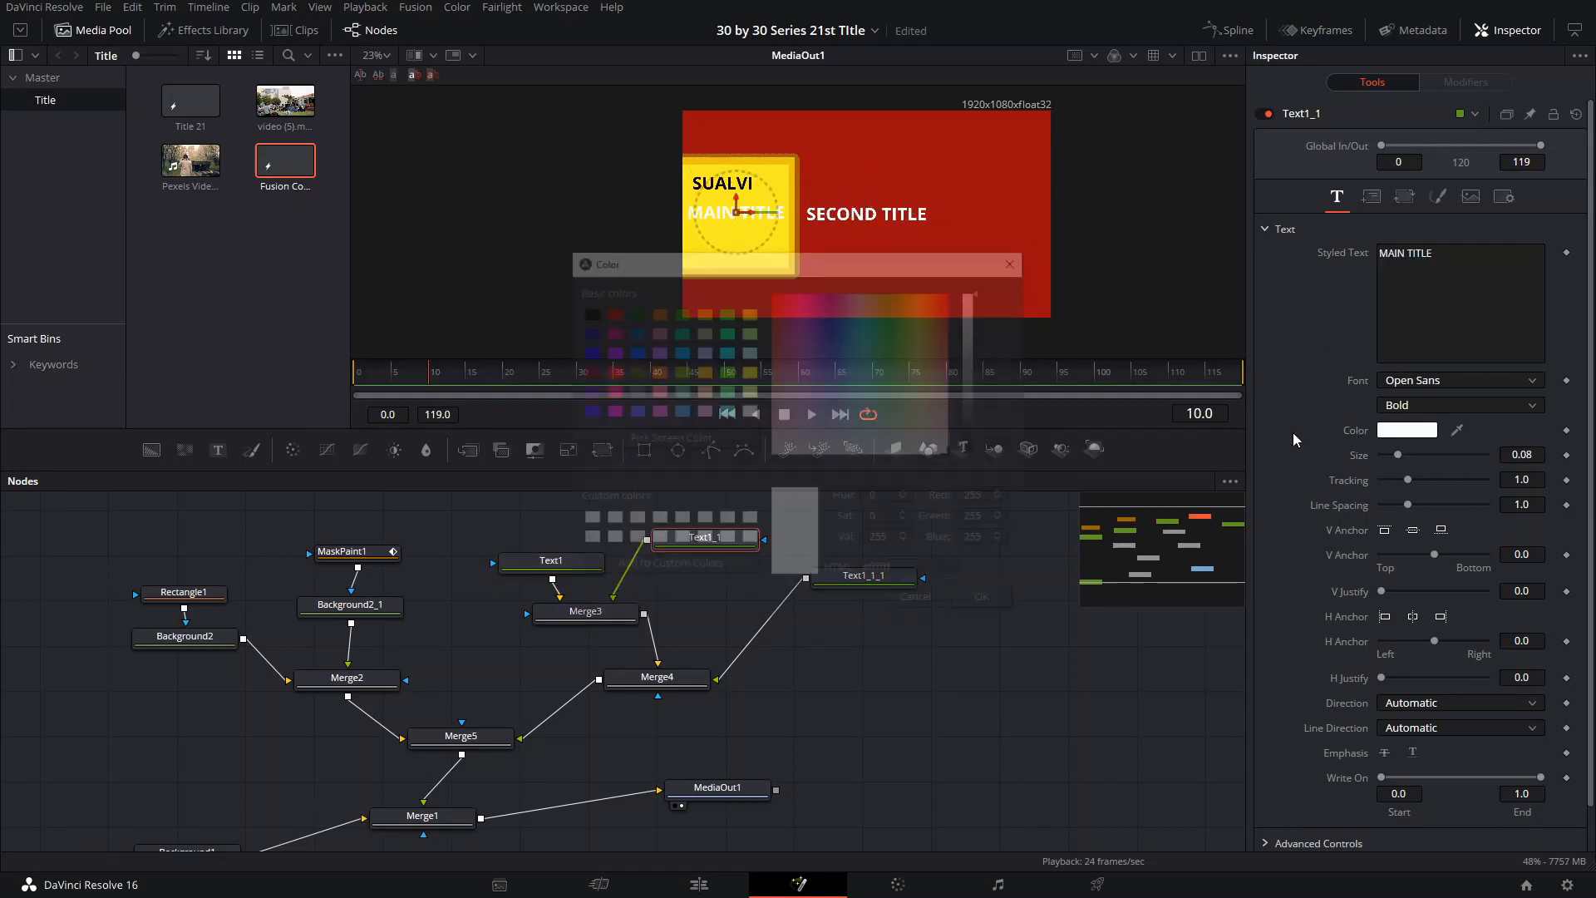
{"action": "left_click", "coordinate": [978, 455]}
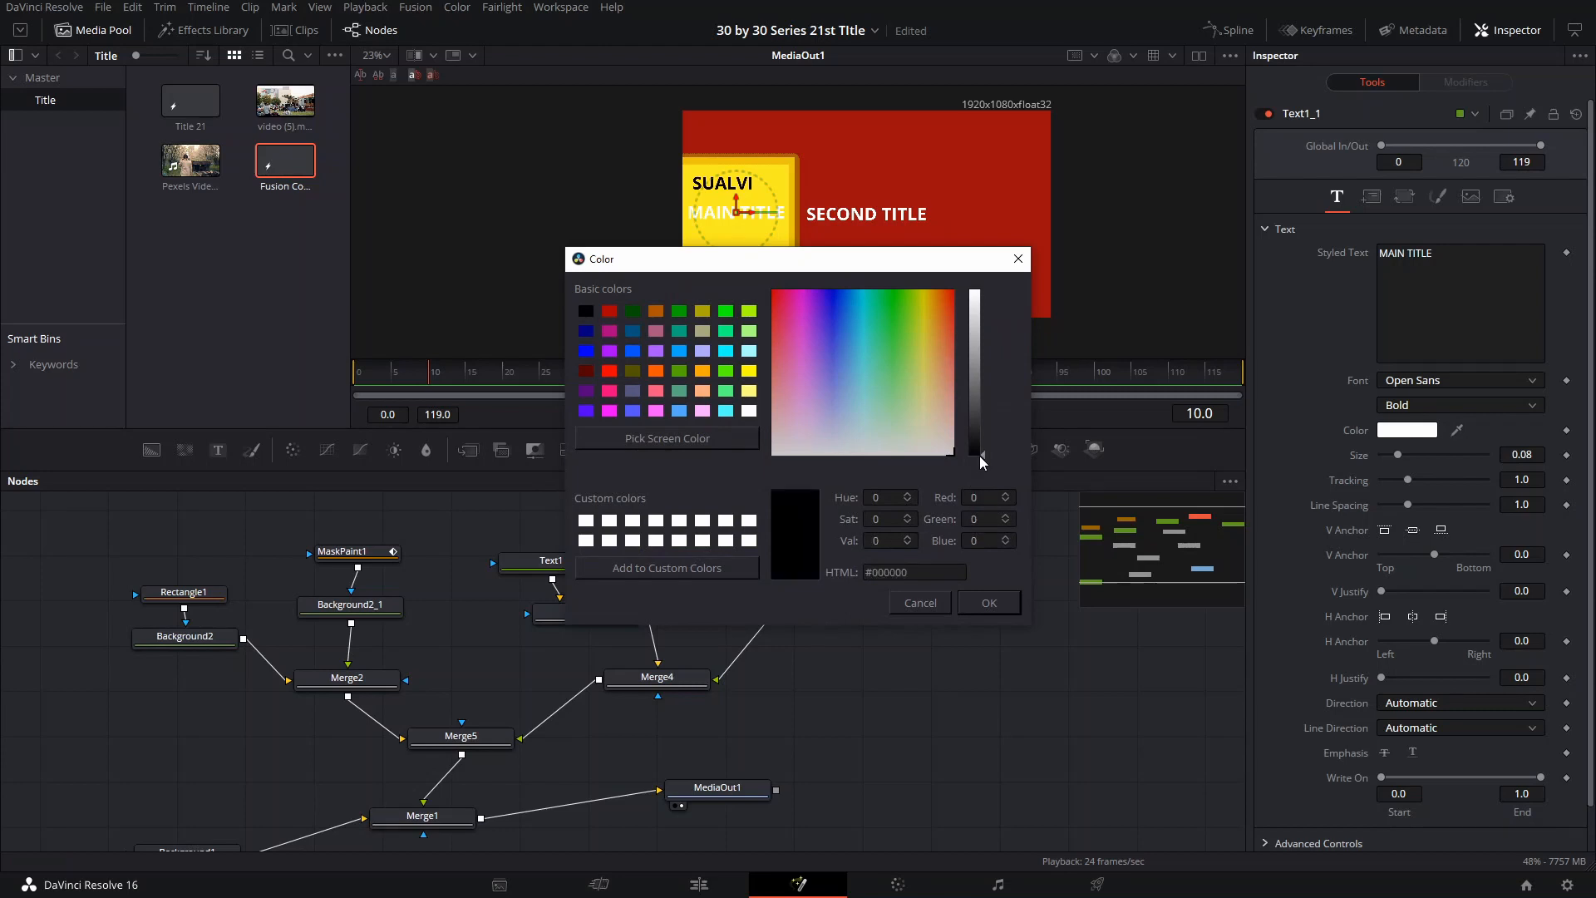
{"action": "left_click", "coordinate": [998, 606]}
Step: Move SECOND TITLE onto the yellow rectangle below MAIN TITLE, reduce its size to about 0.07, and set its colour to black
{"action": "left_click", "coordinate": [865, 575]}
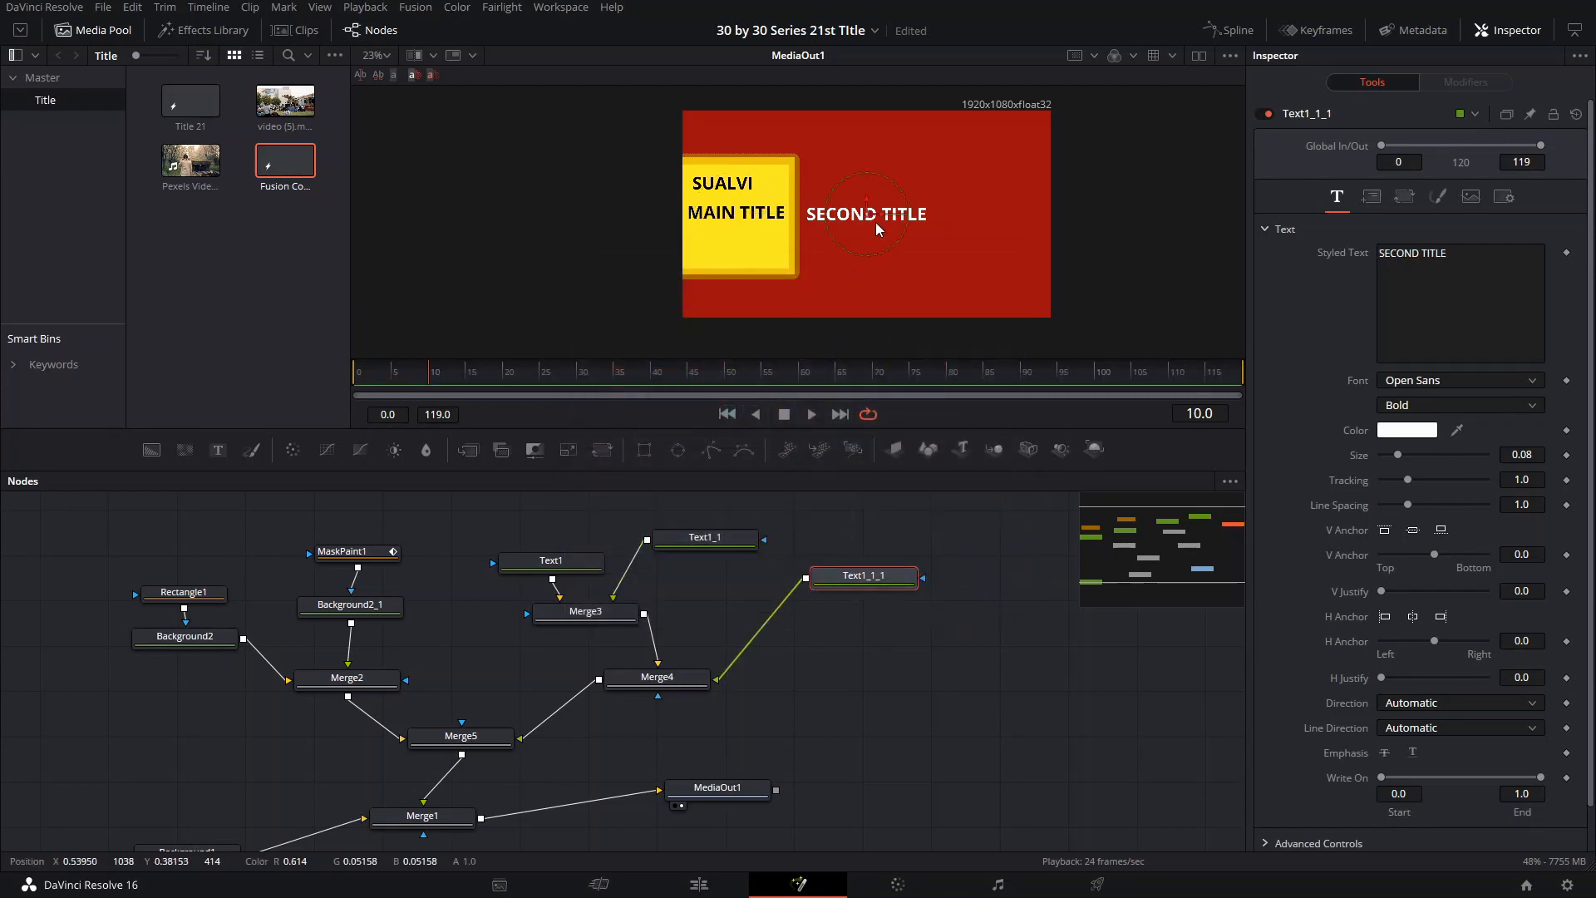
{"action": "left_click_drag", "start_coordinate": [873, 218], "coordinate": [740, 243]}
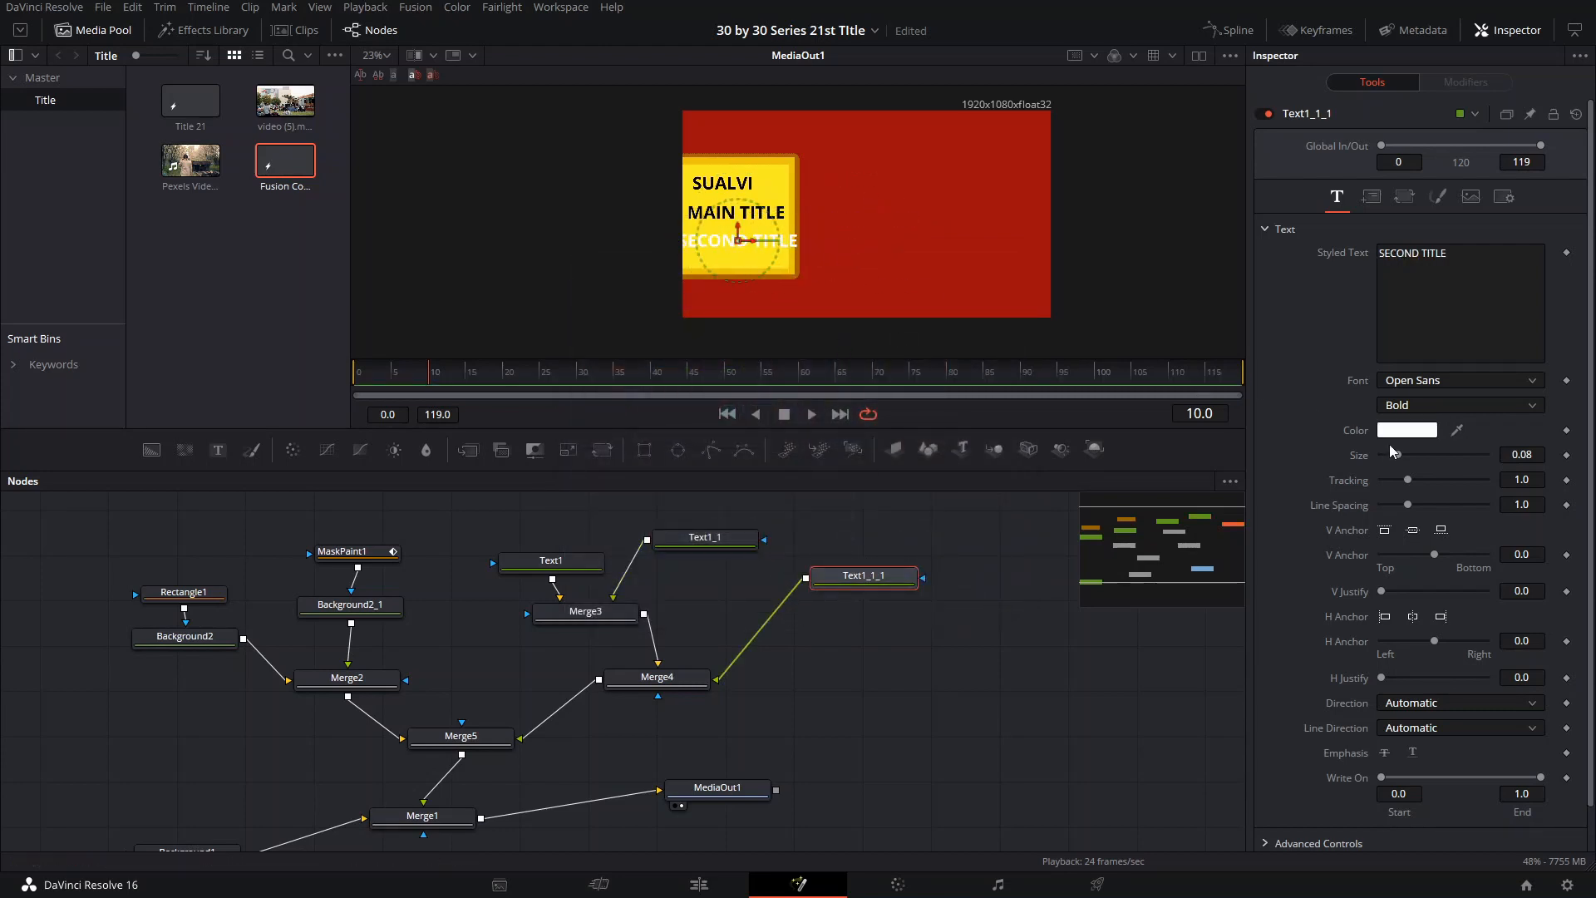
{"action": "left_click_drag", "start_coordinate": [1403, 463], "coordinate": [1399, 466]}
{"action": "left_click", "coordinate": [1397, 433]}
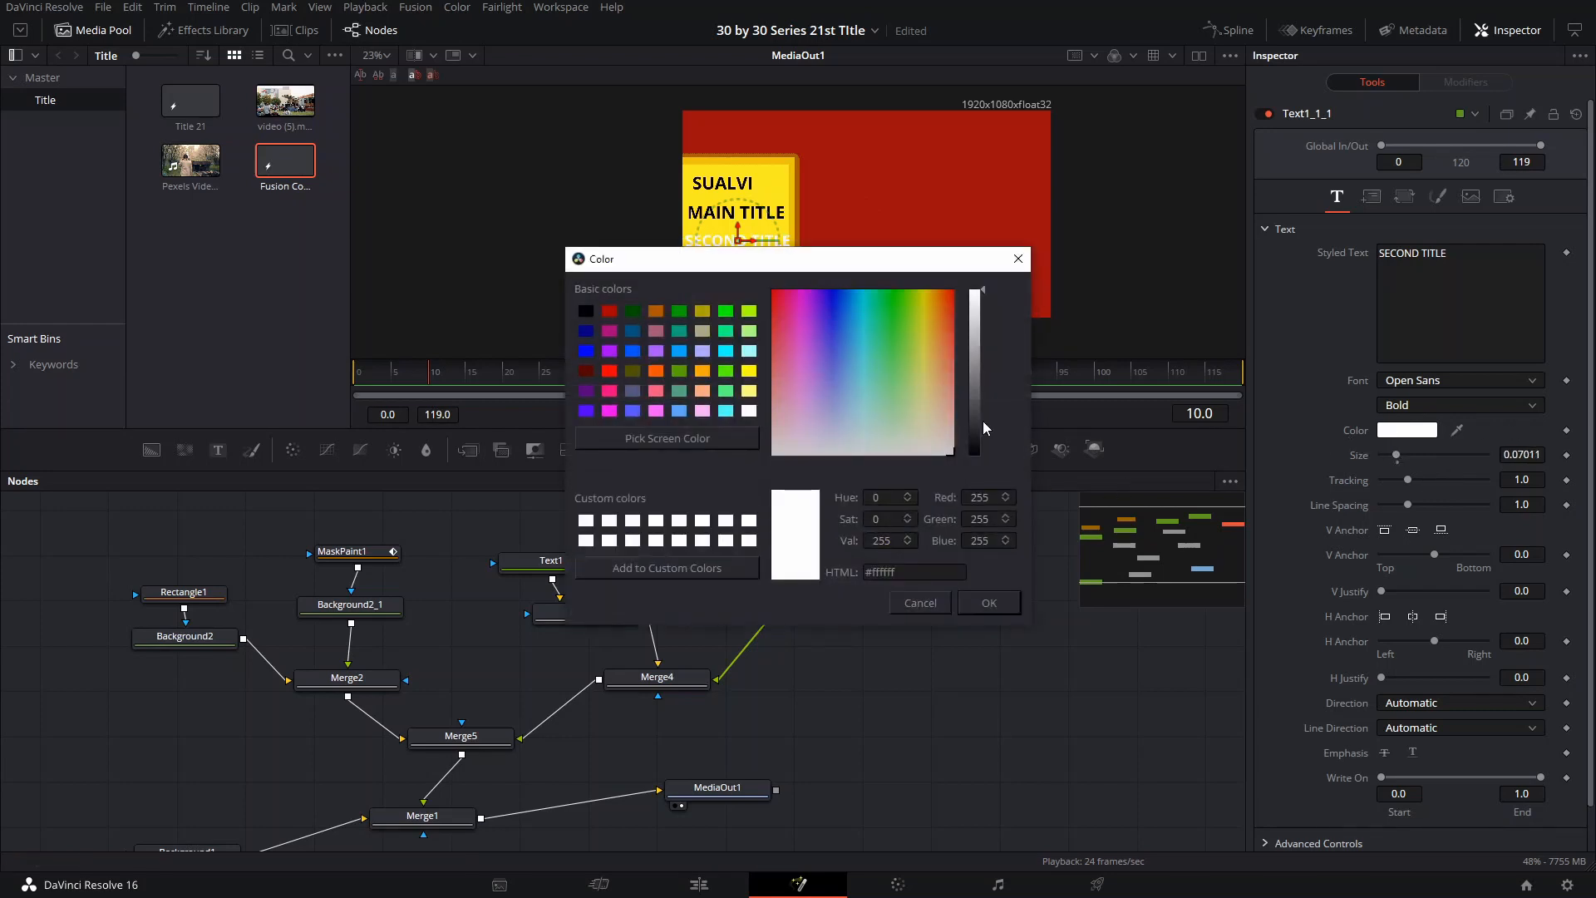
{"action": "left_click_drag", "start_coordinate": [983, 428], "coordinate": [977, 547]}
{"action": "left_click", "coordinate": [989, 603]}
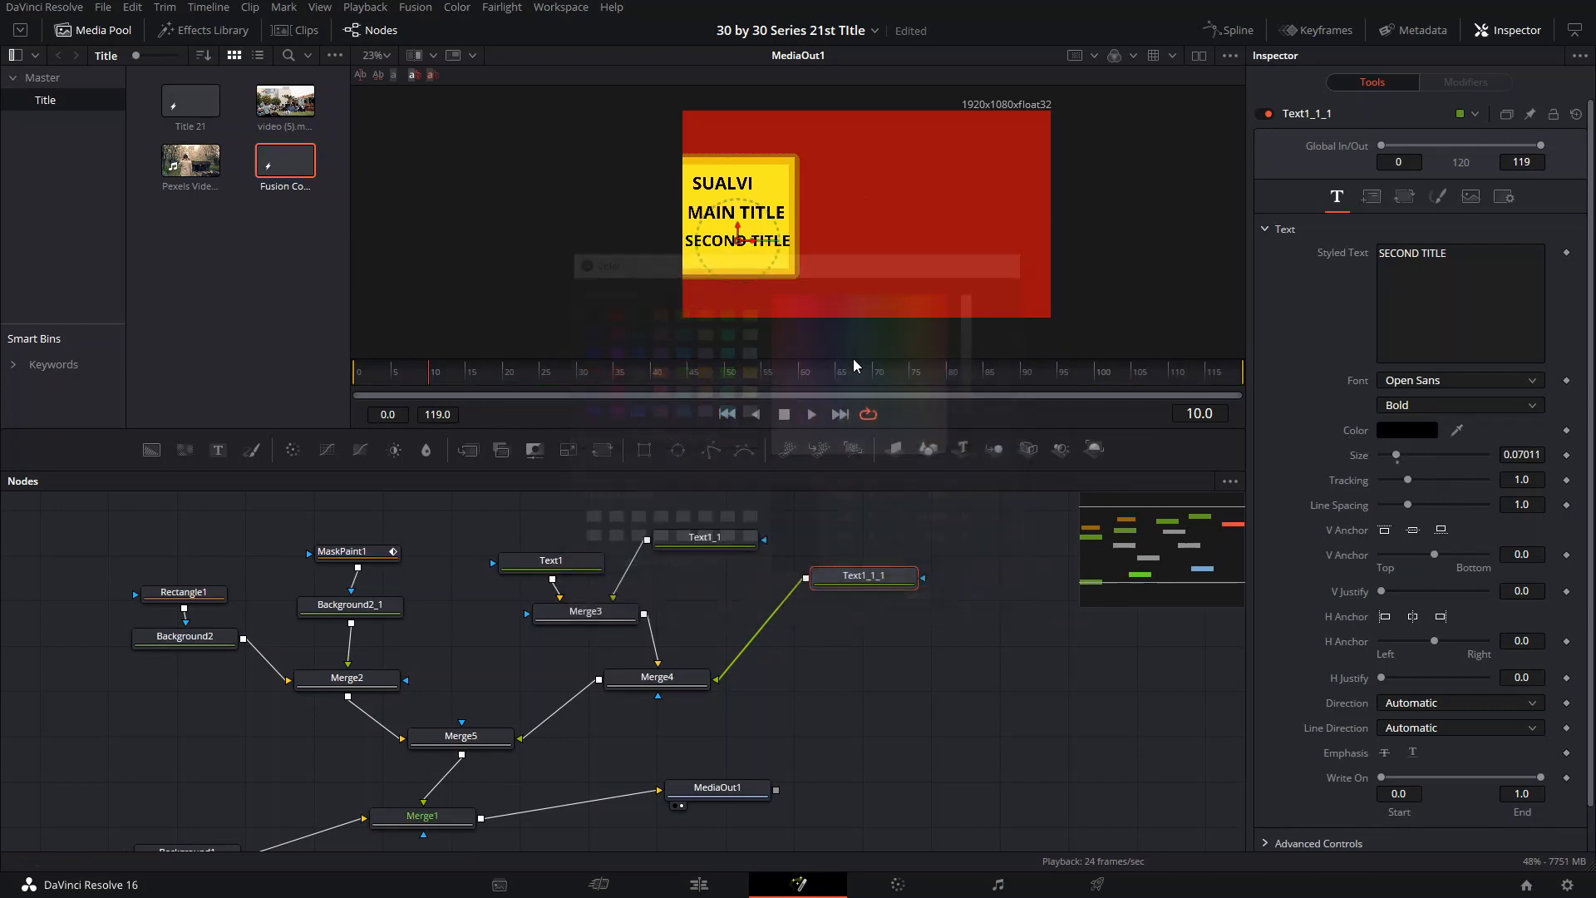
Step: Space out the three titles: SUALVI to the rectangle's left edge, MAIN TITLE slightly right, and SECOND TITLE slightly lower and left
{"action": "left_click", "coordinate": [754, 181]}
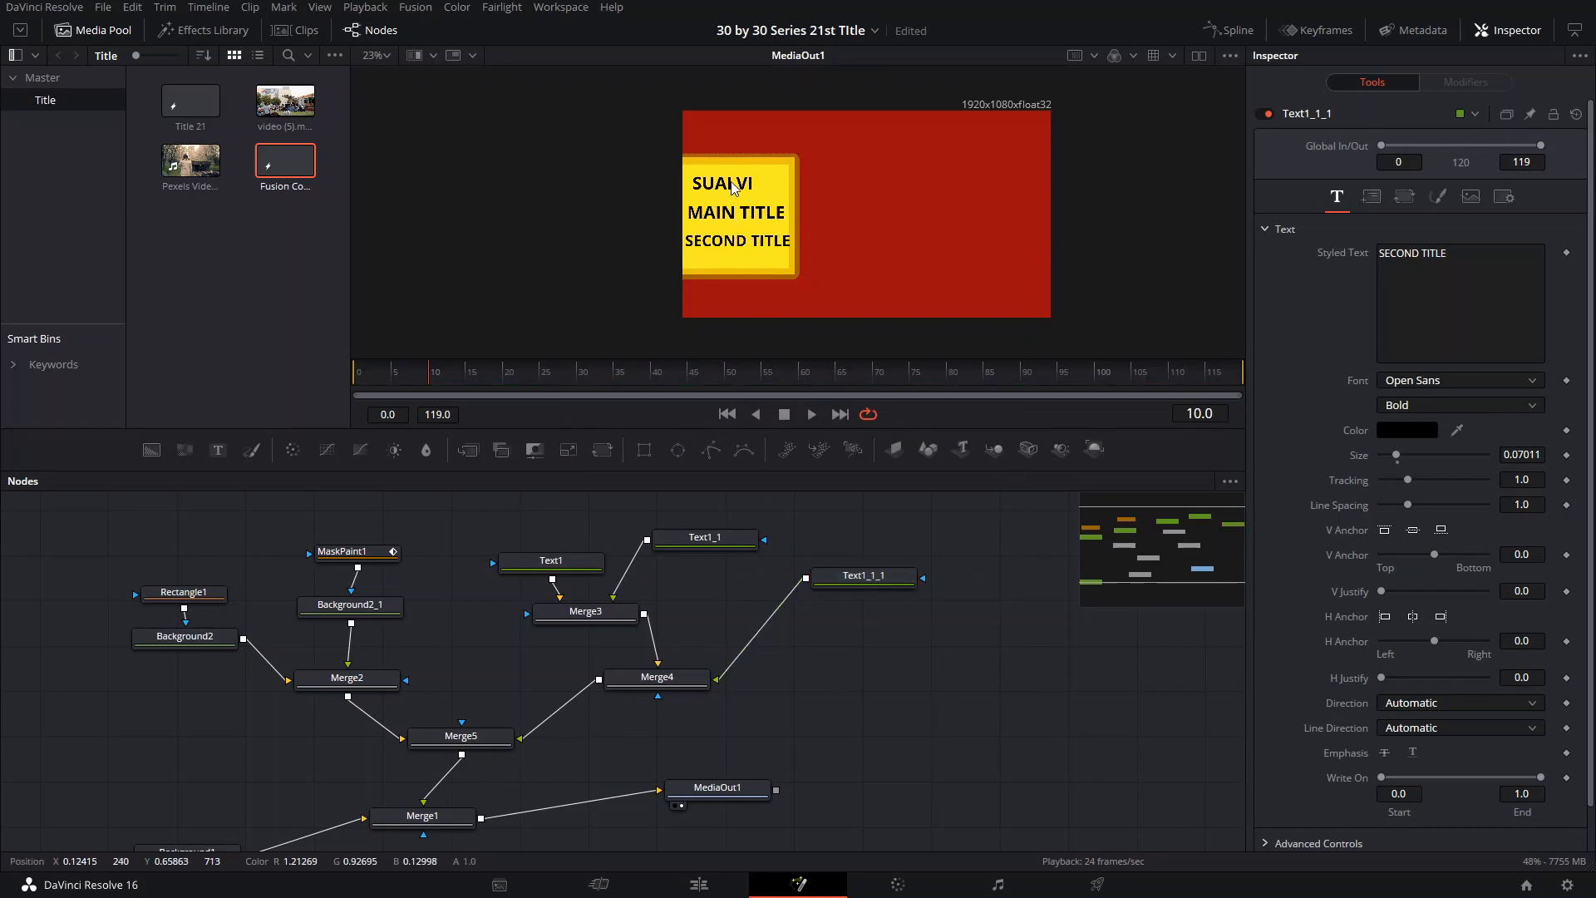
{"action": "scroll", "coordinate": [757, 191], "scroll_direction": "up", "scroll_amount": 3}
{"action": "scroll", "coordinate": [790, 141], "scroll_direction": "down", "scroll_amount": 1}
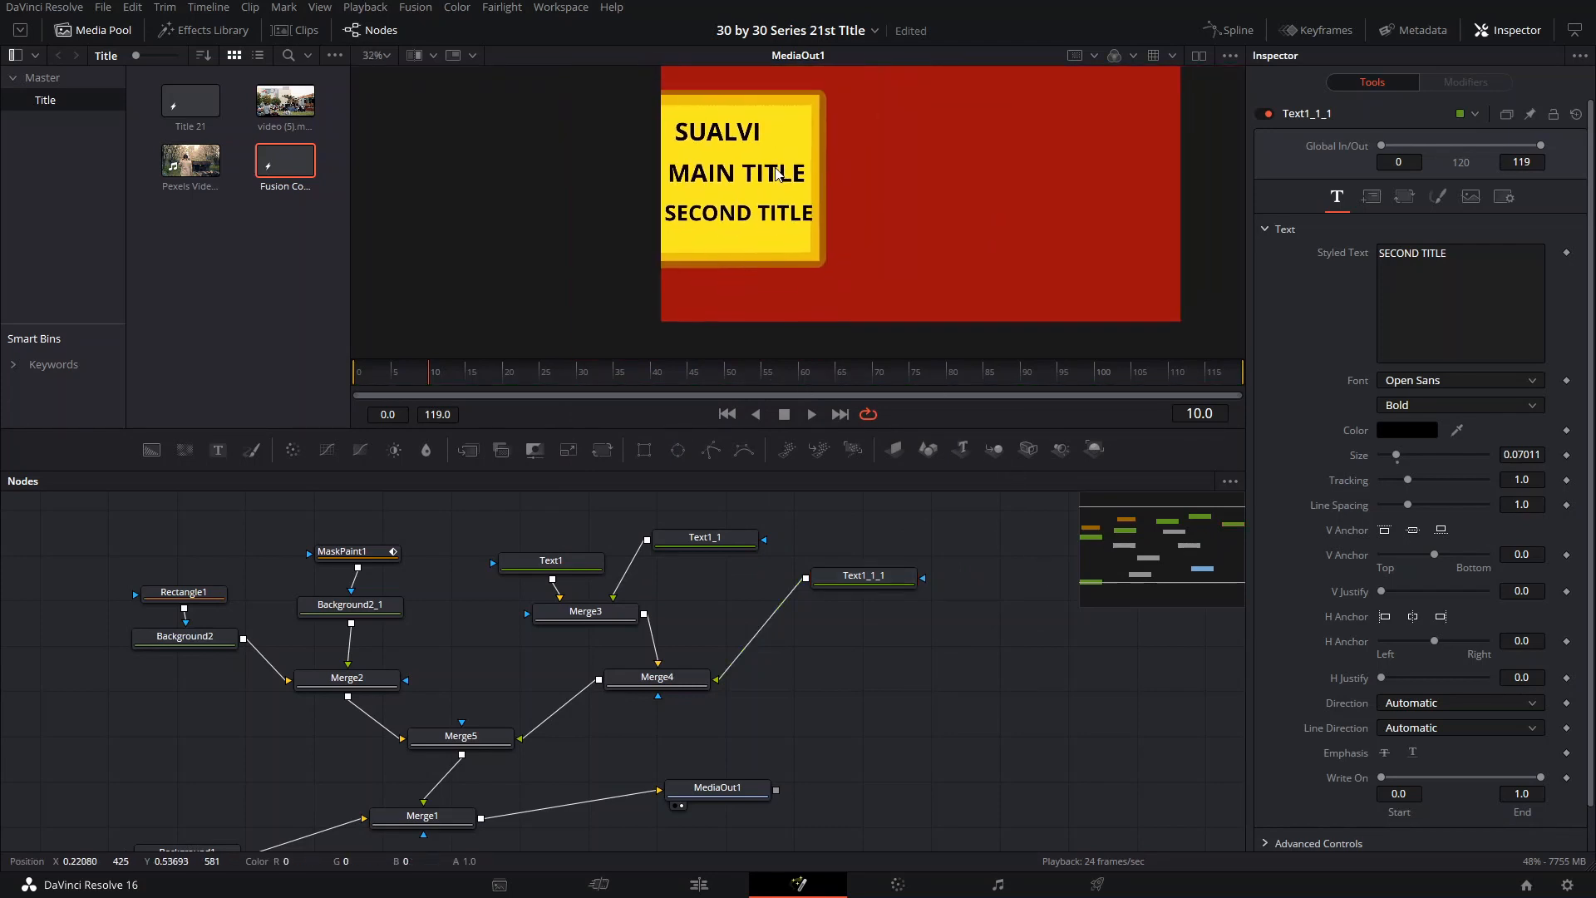
{"action": "scroll", "coordinate": [777, 173], "scroll_direction": "up", "scroll_amount": 2}
{"action": "left_click", "coordinate": [594, 564]}
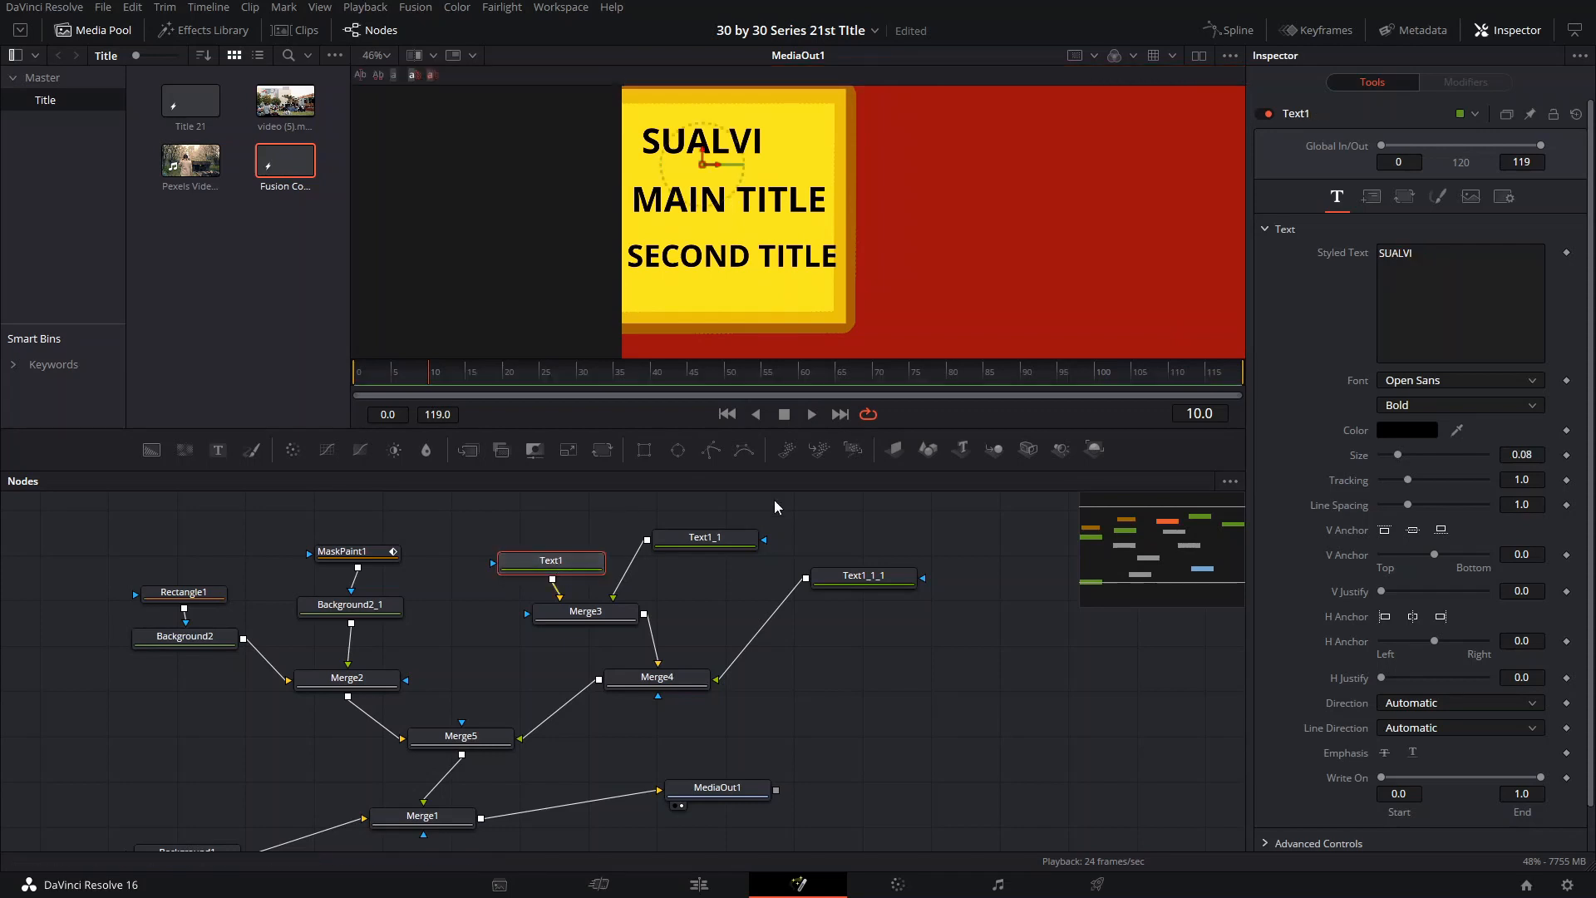
{"action": "mouse_move", "coordinate": [703, 159]}
{"action": "left_mouse_down"}
{"action": "mouse_move", "coordinate": [670, 156]}
{"action": "mouse_move", "coordinate": [697, 161]}
{"action": "mouse_move", "coordinate": [682, 162]}
{"action": "left_mouse_up"}
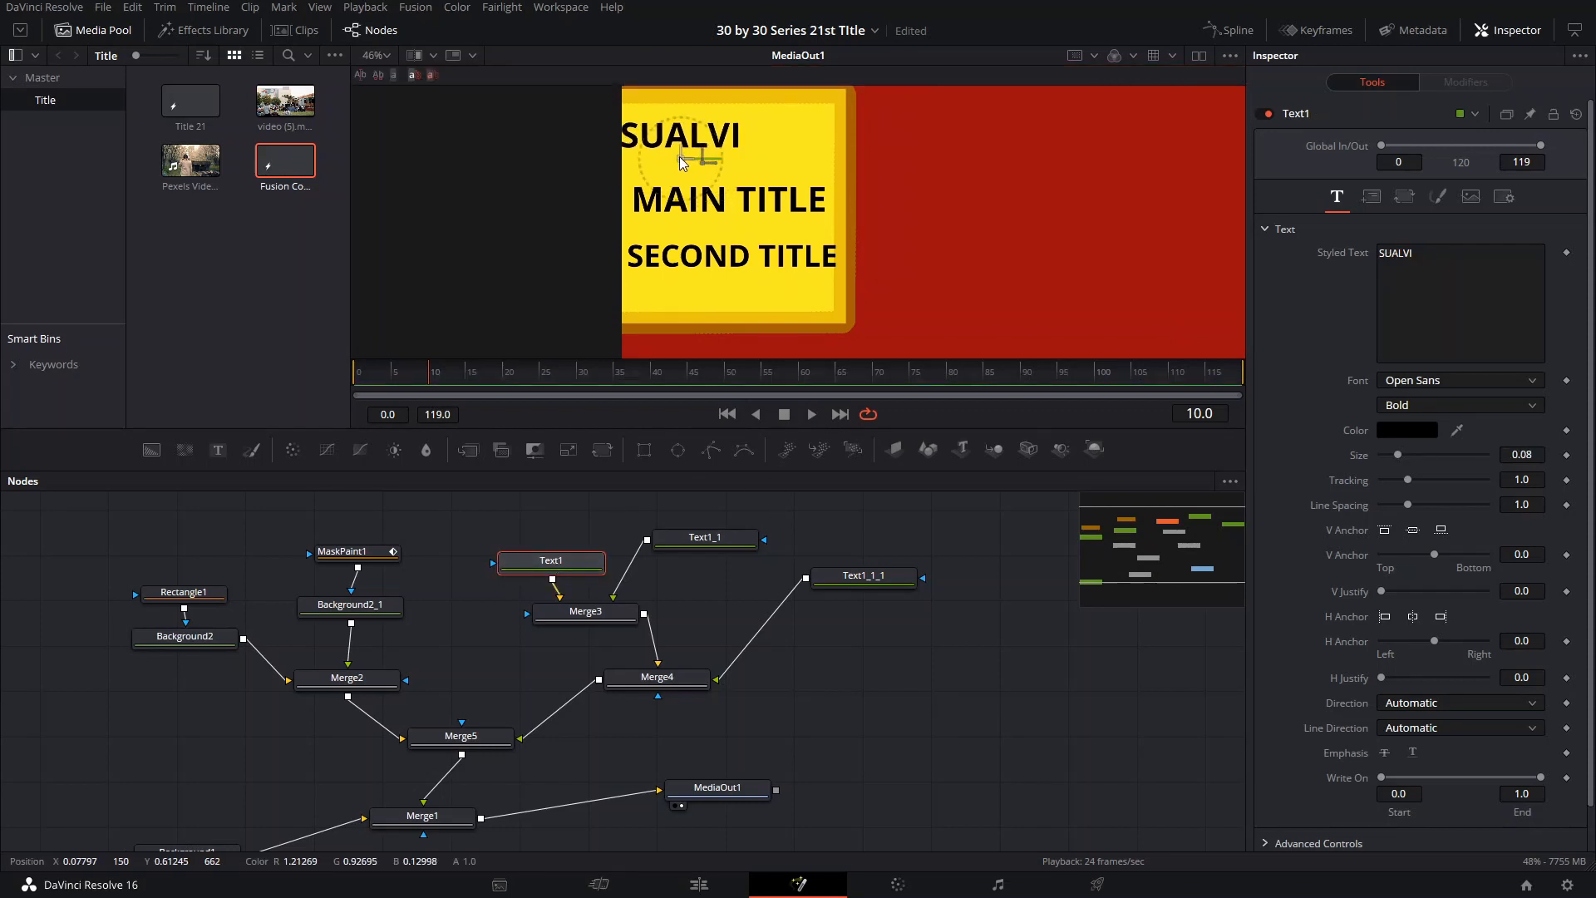
{"action": "left_click", "coordinate": [687, 542]}
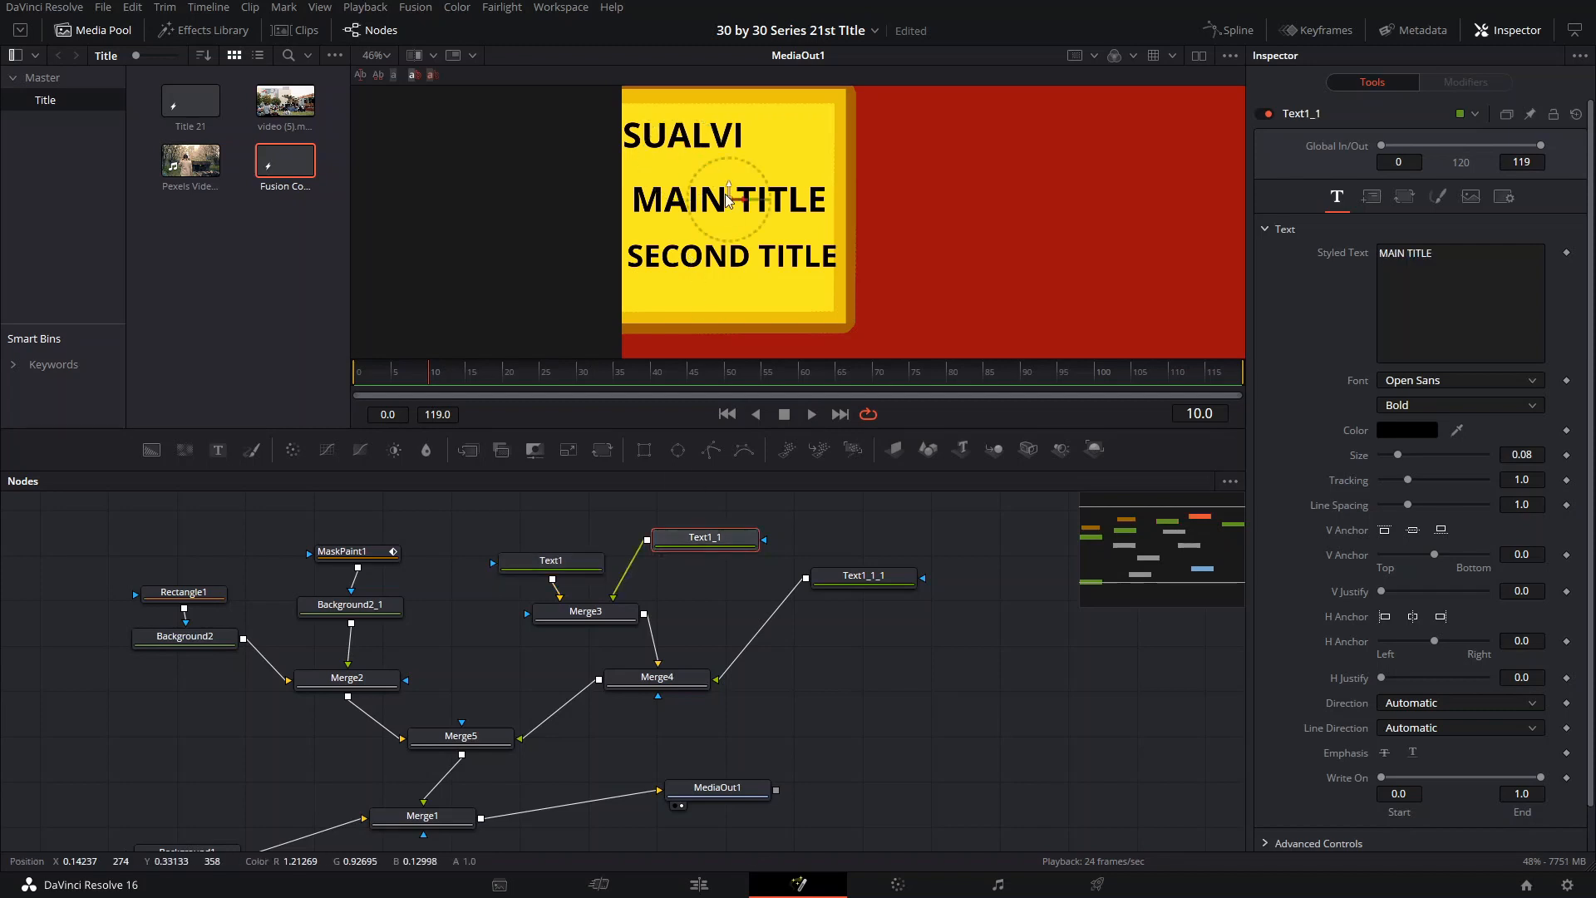
{"action": "left_click_drag", "start_coordinate": [733, 202], "coordinate": [741, 203]}
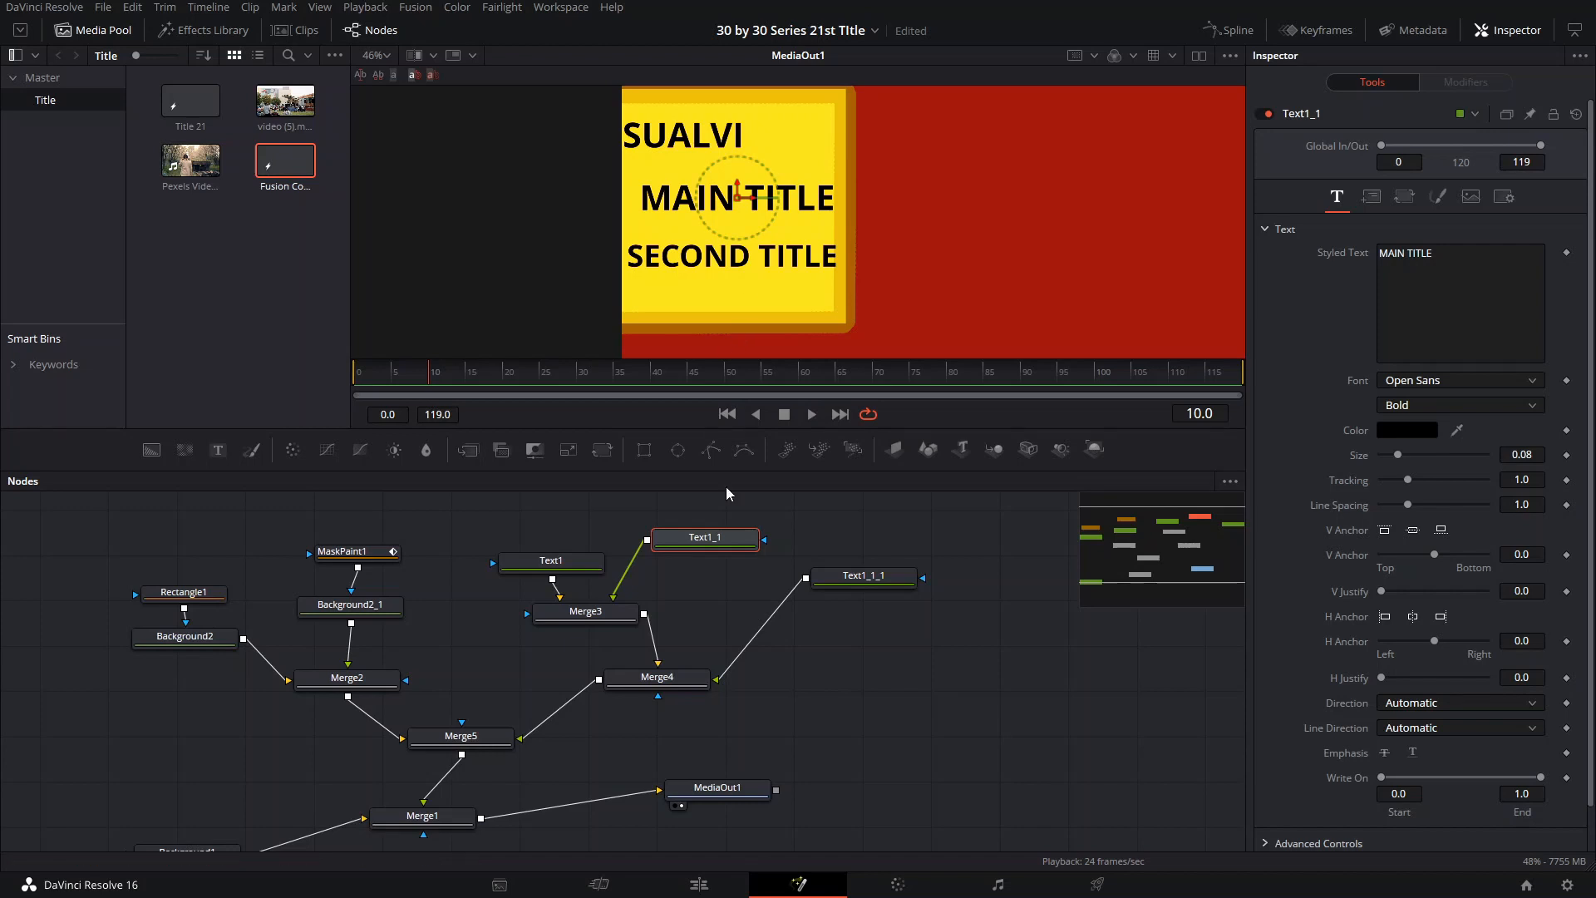
{"action": "left_click", "coordinate": [729, 221]}
{"action": "left_click_drag", "start_coordinate": [731, 255], "coordinate": [731, 271]}
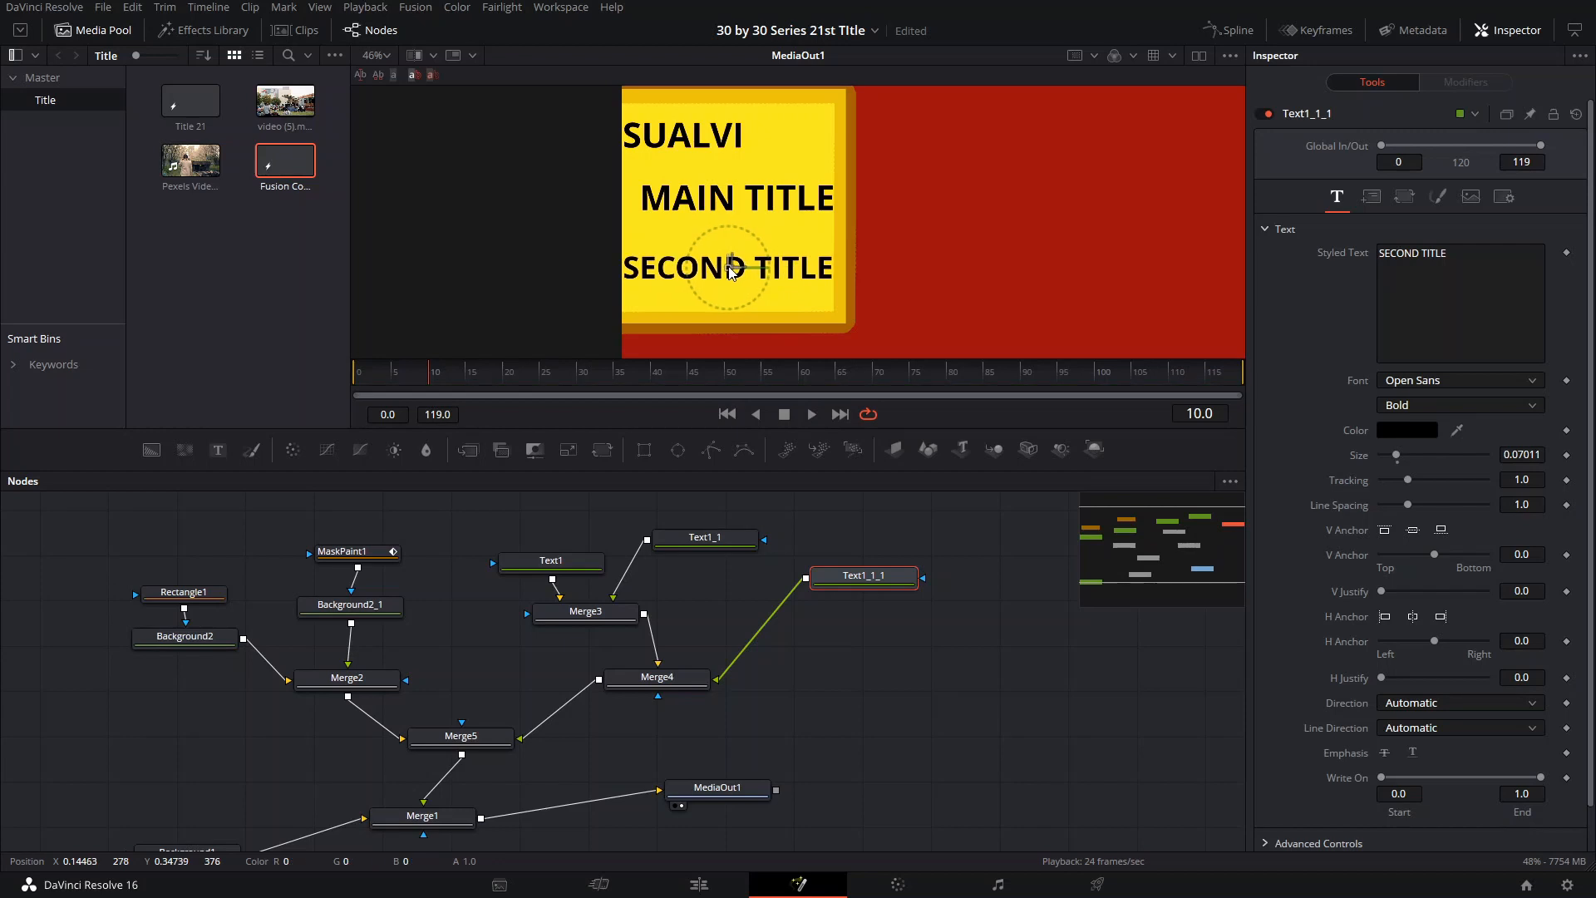
Step: Copy the Rectangle1 mask and attach the copy to the SUALVI text node, Text1
{"action": "left_click_drag", "start_coordinate": [890, 270], "coordinate": [878, 310]}
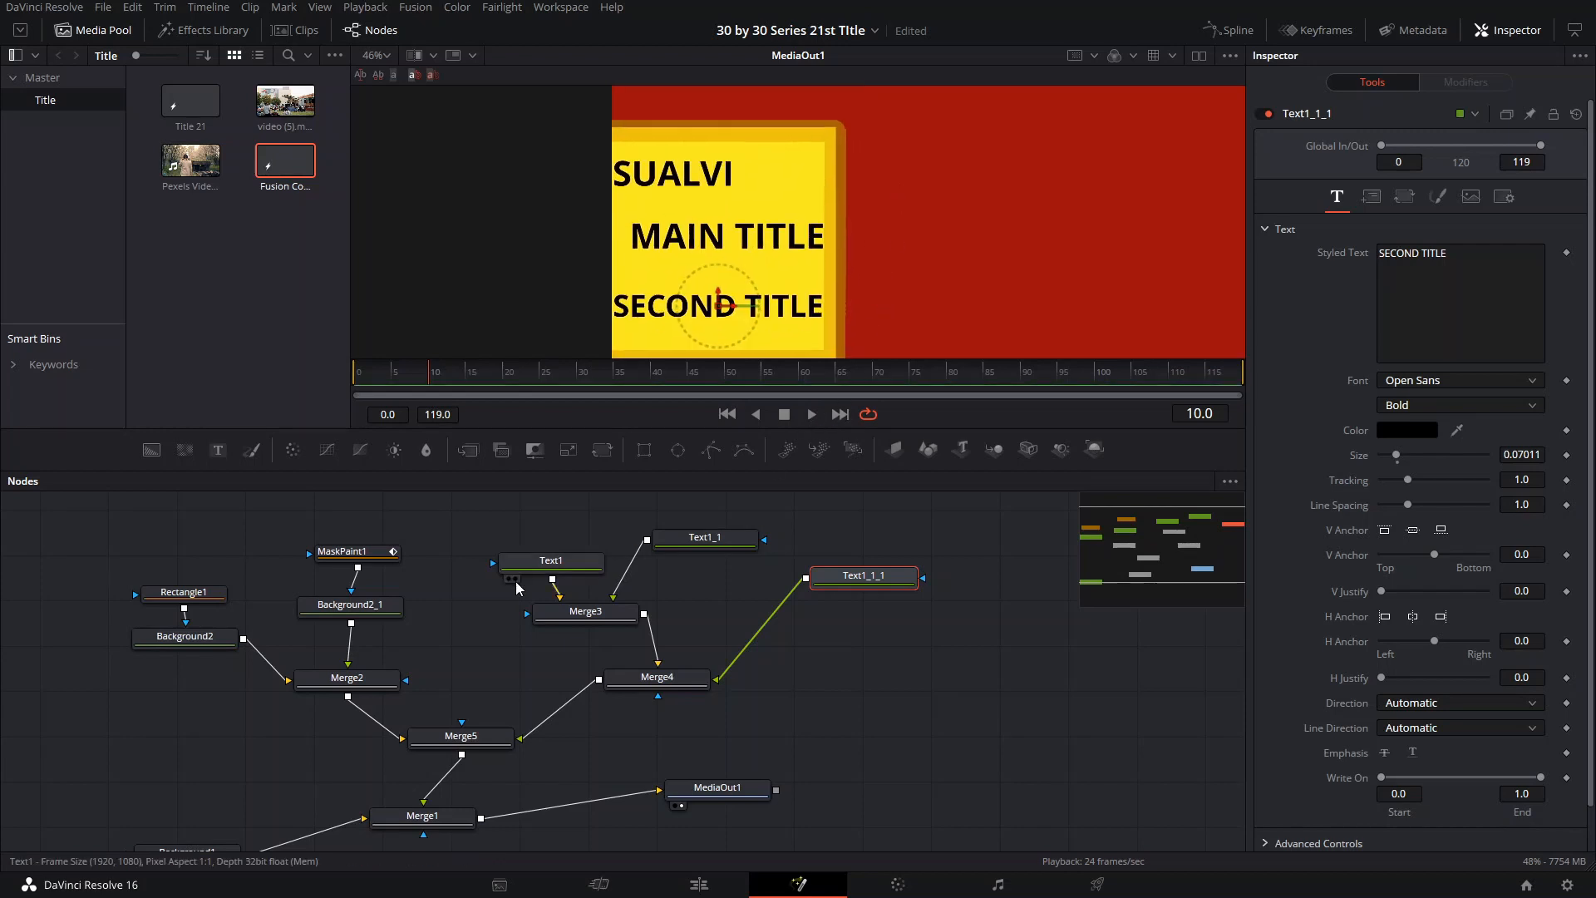
{"action": "left_click", "coordinate": [178, 595]}
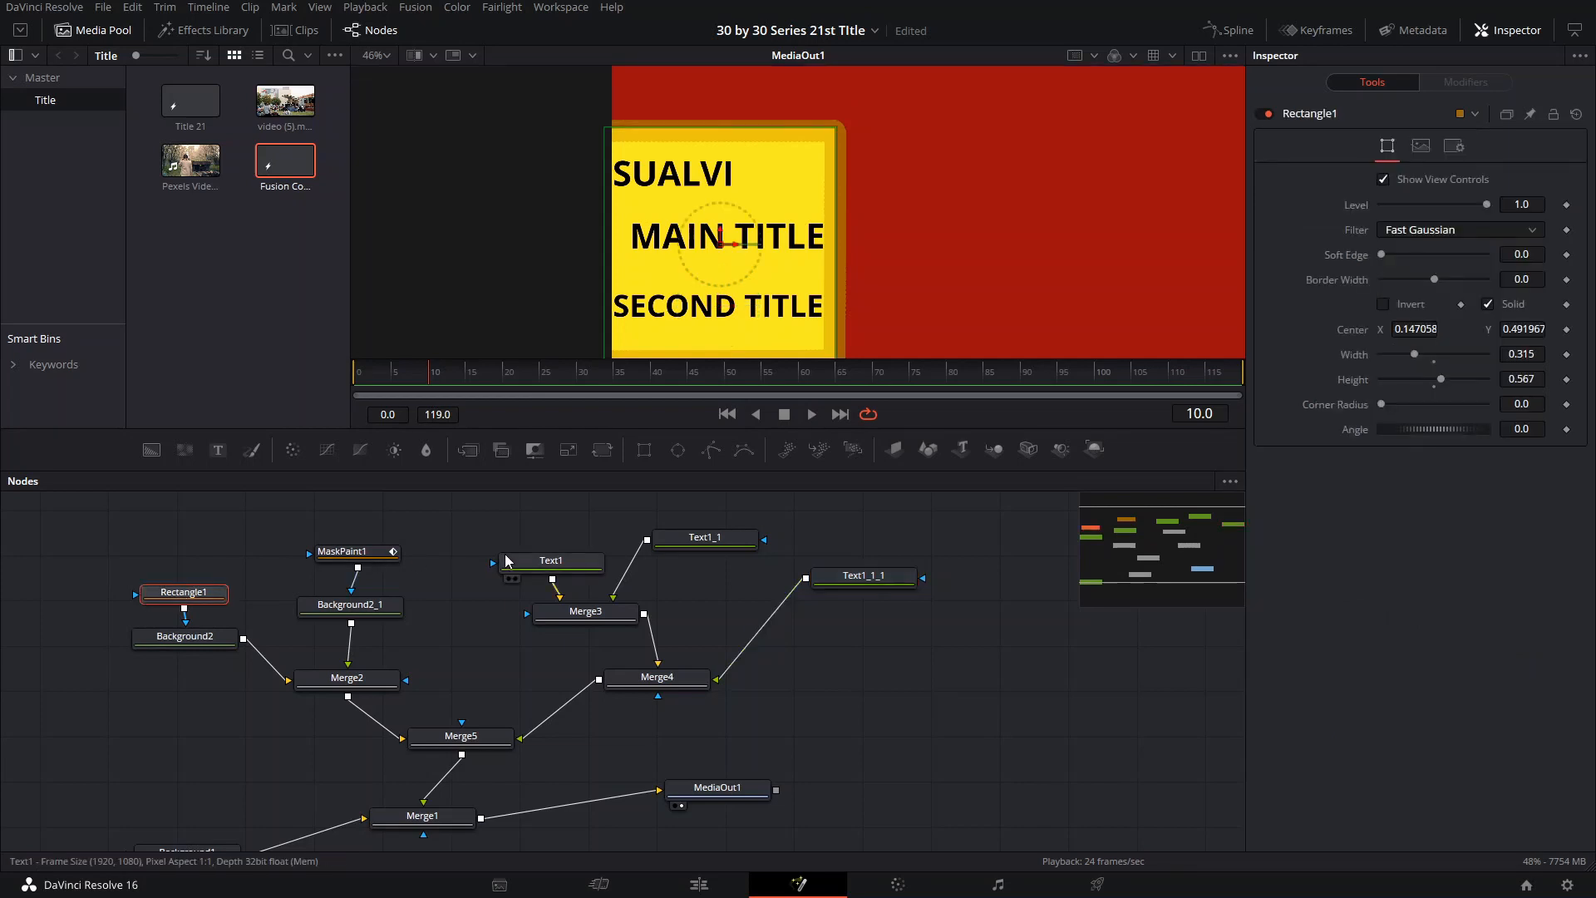
{"action": "left_click", "coordinate": [508, 562]}
{"action": "key", "text": "ctrl+v"}
{"action": "left_click_drag", "start_coordinate": [592, 509], "coordinate": [584, 531]}
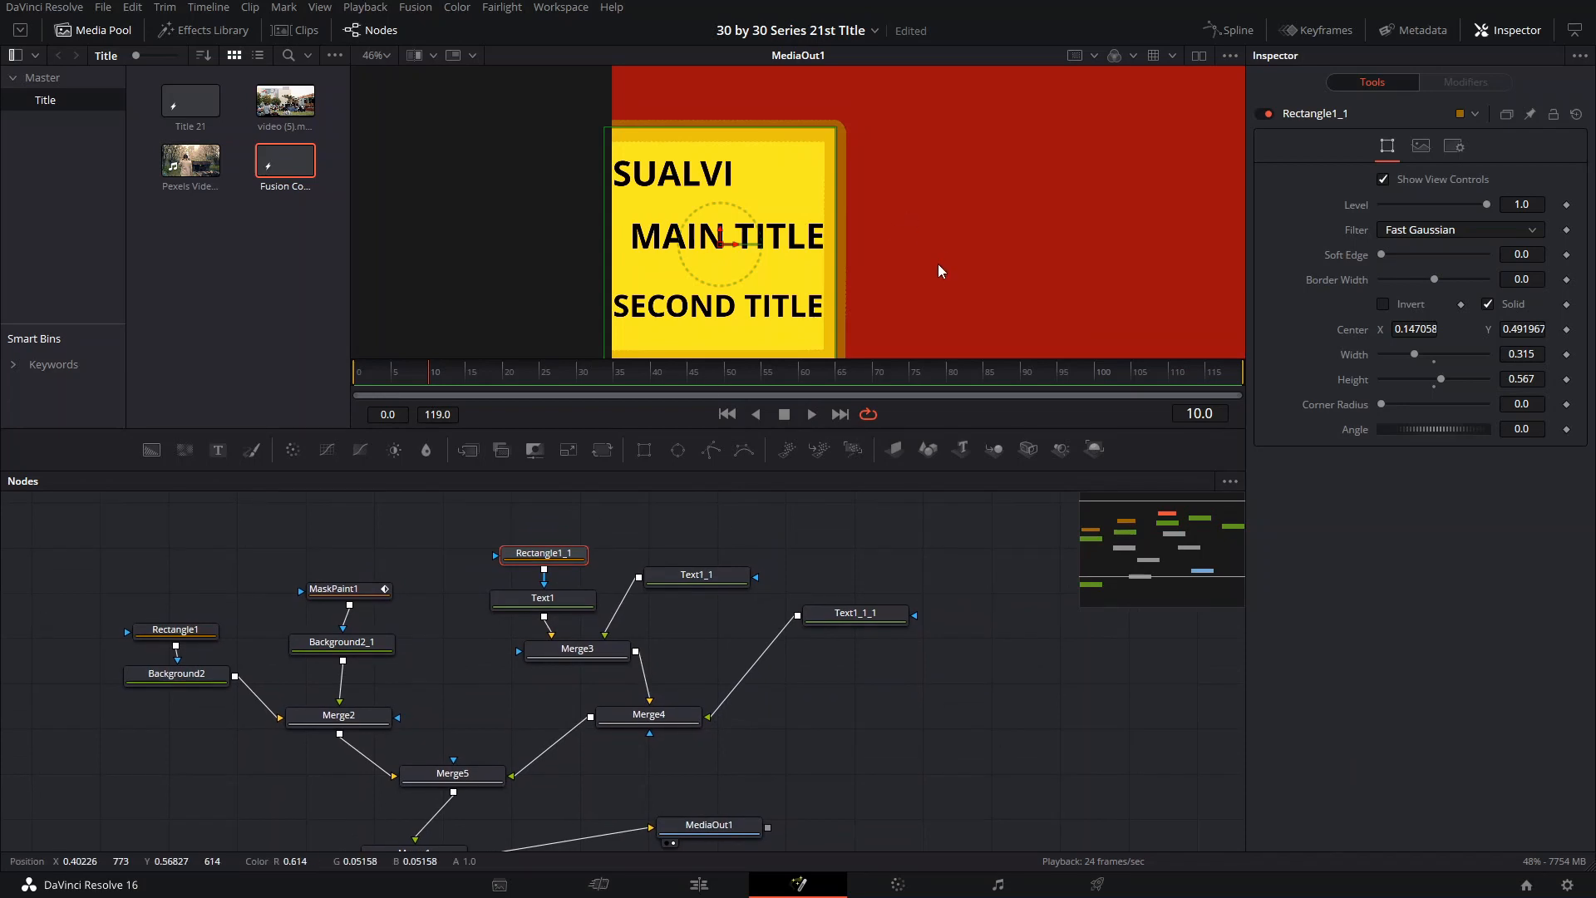
Step: Attach further copies of the rectangle mask to the MAIN TITLE and SECOND TITLE text nodes
{"action": "left_click_drag", "start_coordinate": [938, 265], "coordinate": [926, 222]}
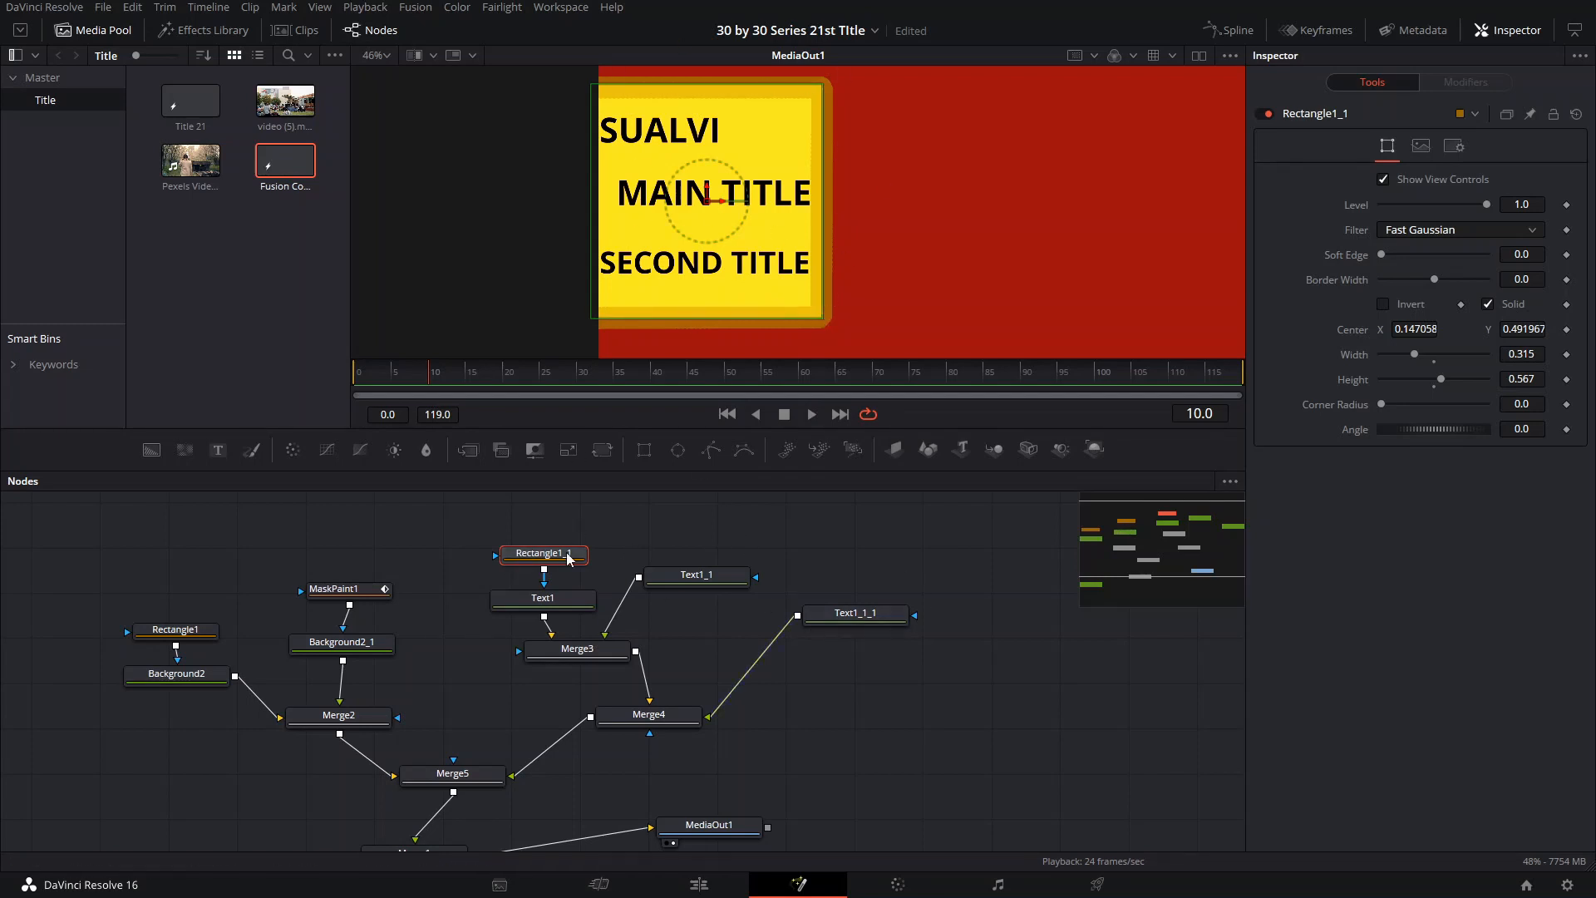
{"action": "key", "text": "ctrl+c"}
{"action": "left_click", "coordinate": [709, 582]}
{"action": "key", "text": "ctrl+v"}
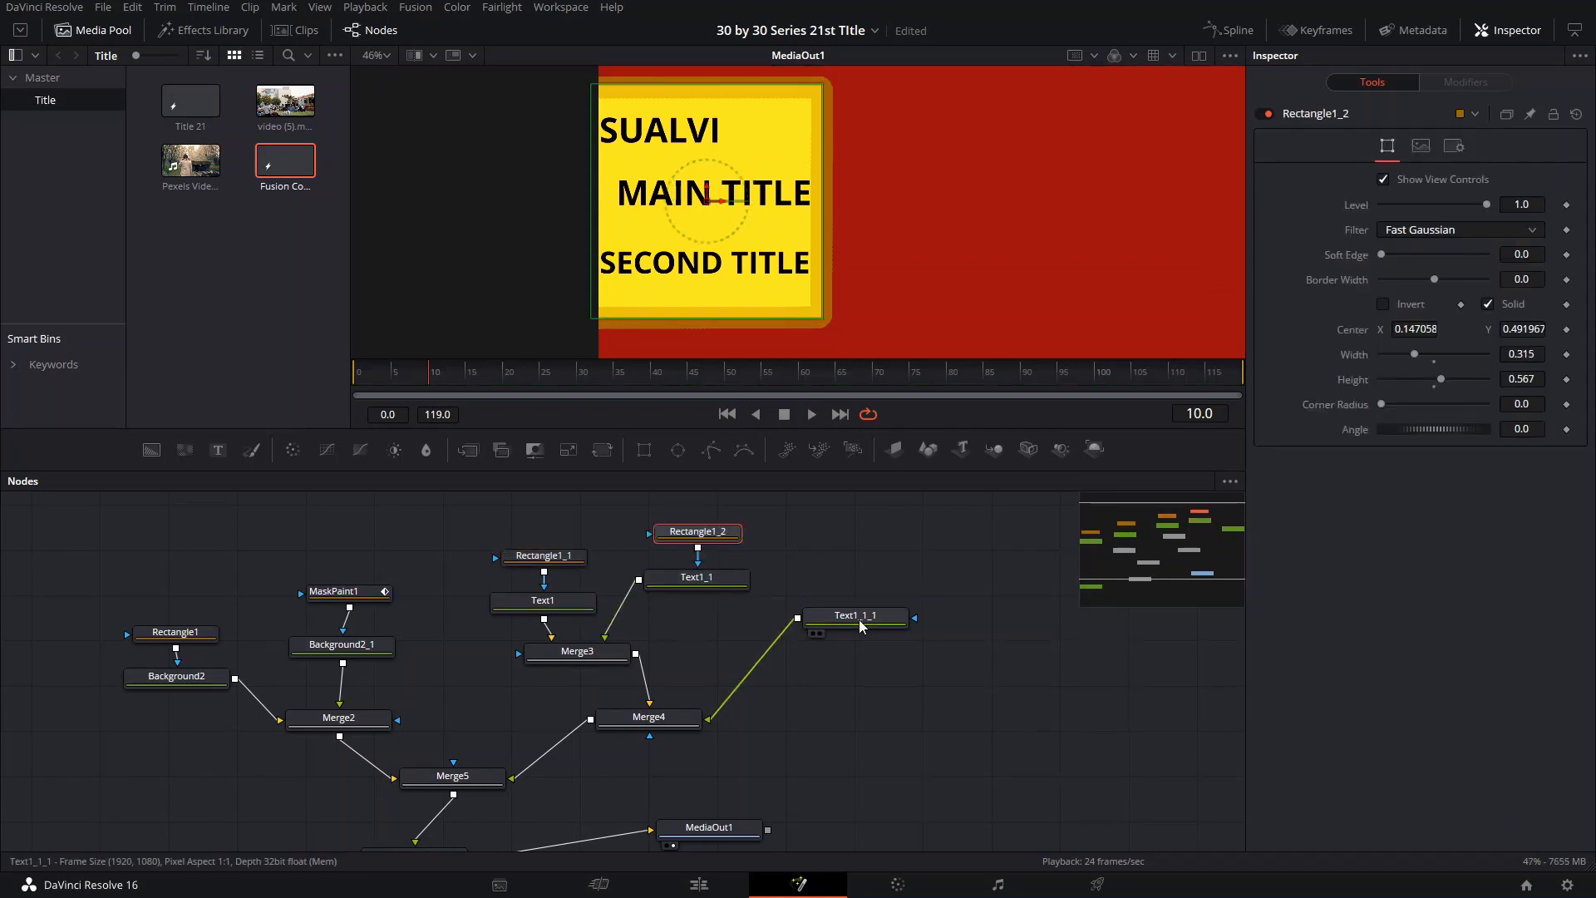
{"action": "left_click", "coordinate": [860, 625]}
{"action": "key", "text": "ctrl+v"}
{"action": "left_click", "coordinate": [532, 602]}
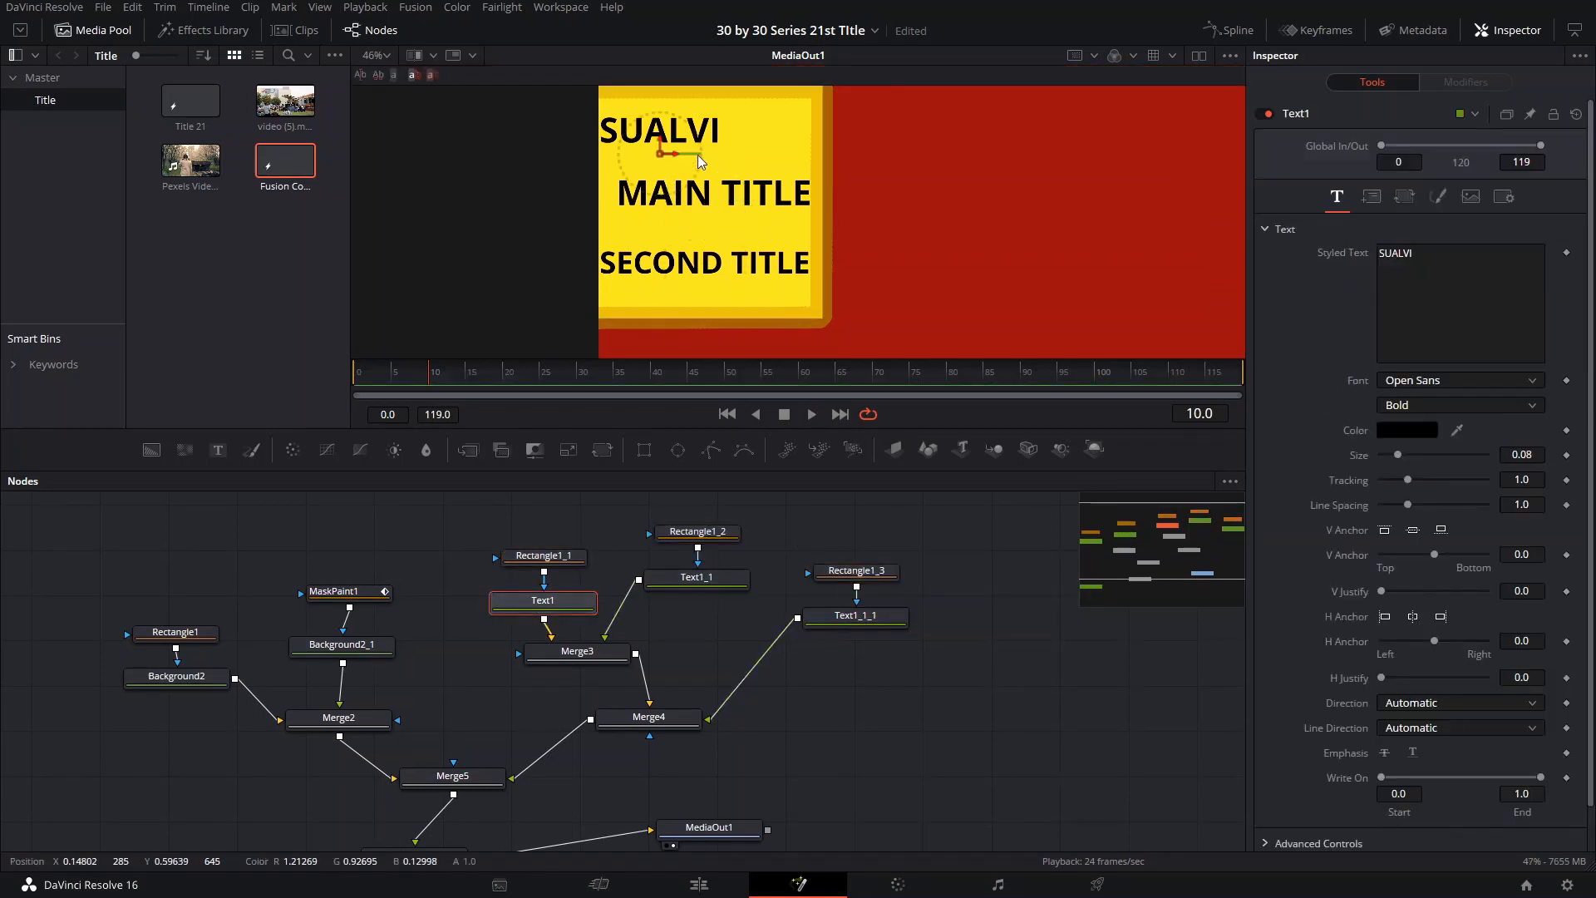
{"action": "left_click_drag", "start_coordinate": [620, 152], "coordinate": [675, 156]}
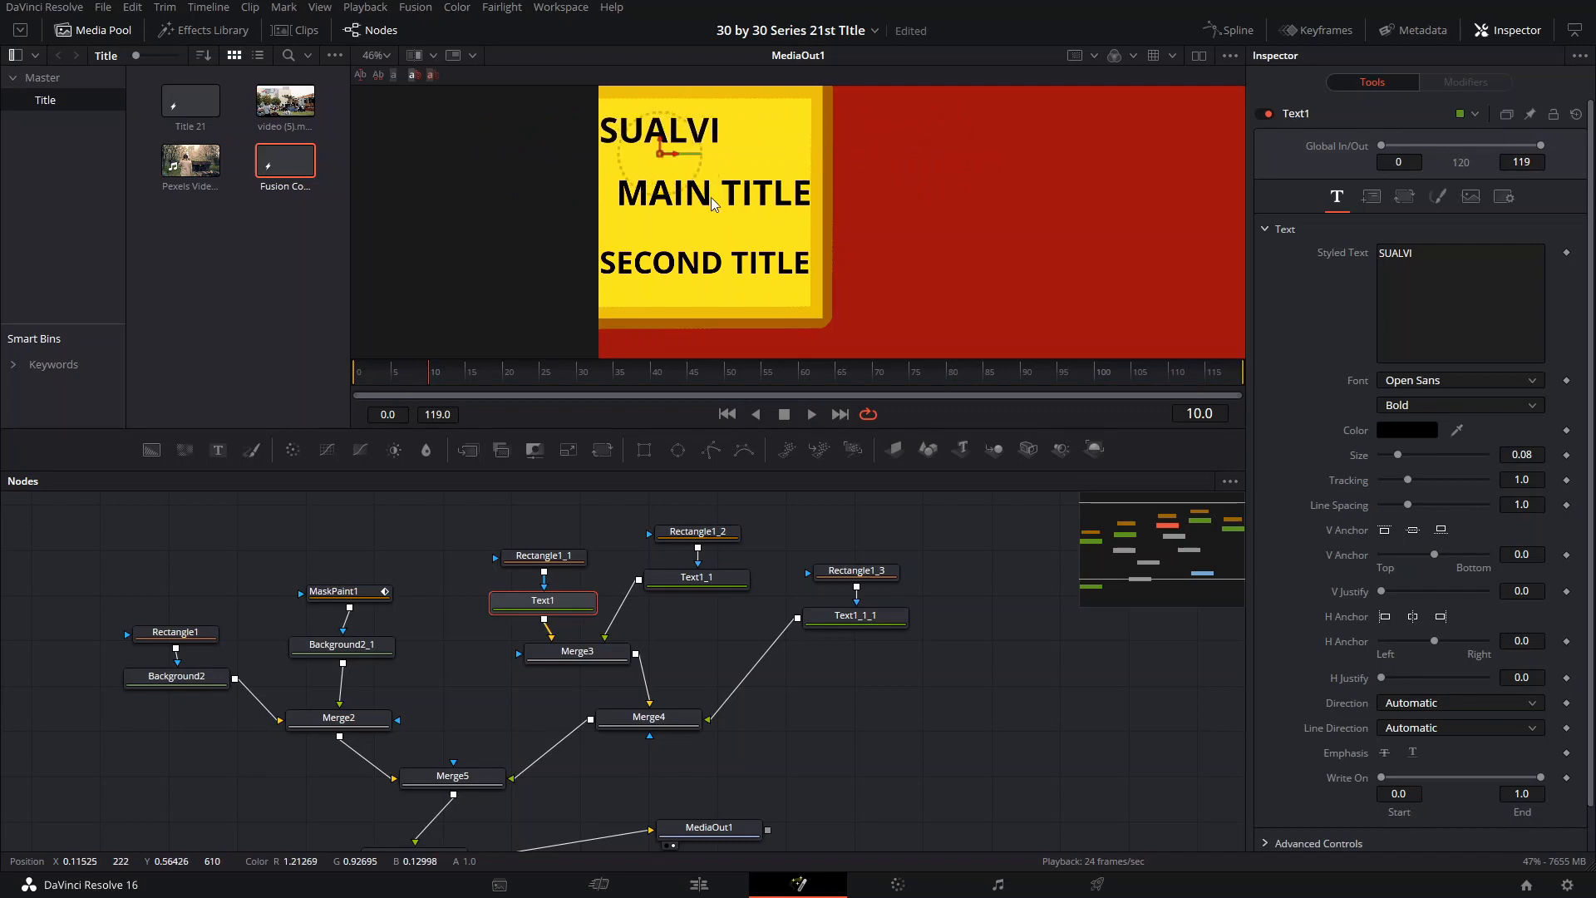
{"action": "left_click_drag", "start_coordinate": [877, 336], "coordinate": [911, 236]}
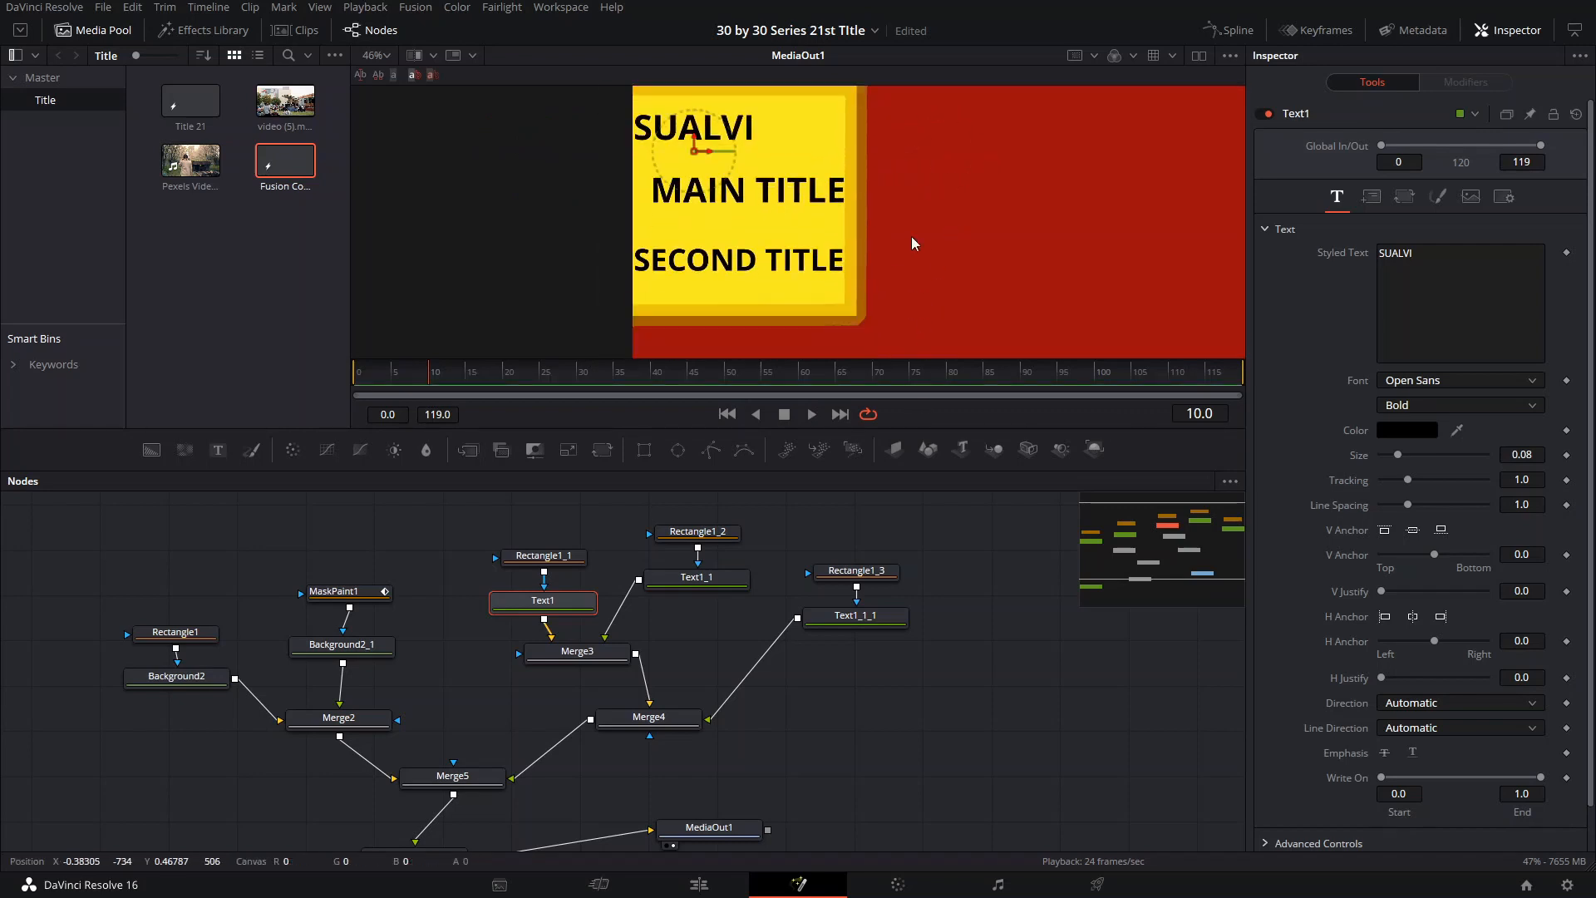
Step: Animate MaskPaint1's Write On start from its maximum at frame 10 to 0.0 at frame 15
{"action": "scroll", "coordinate": [911, 236], "scroll_direction": "down", "scroll_amount": 5}
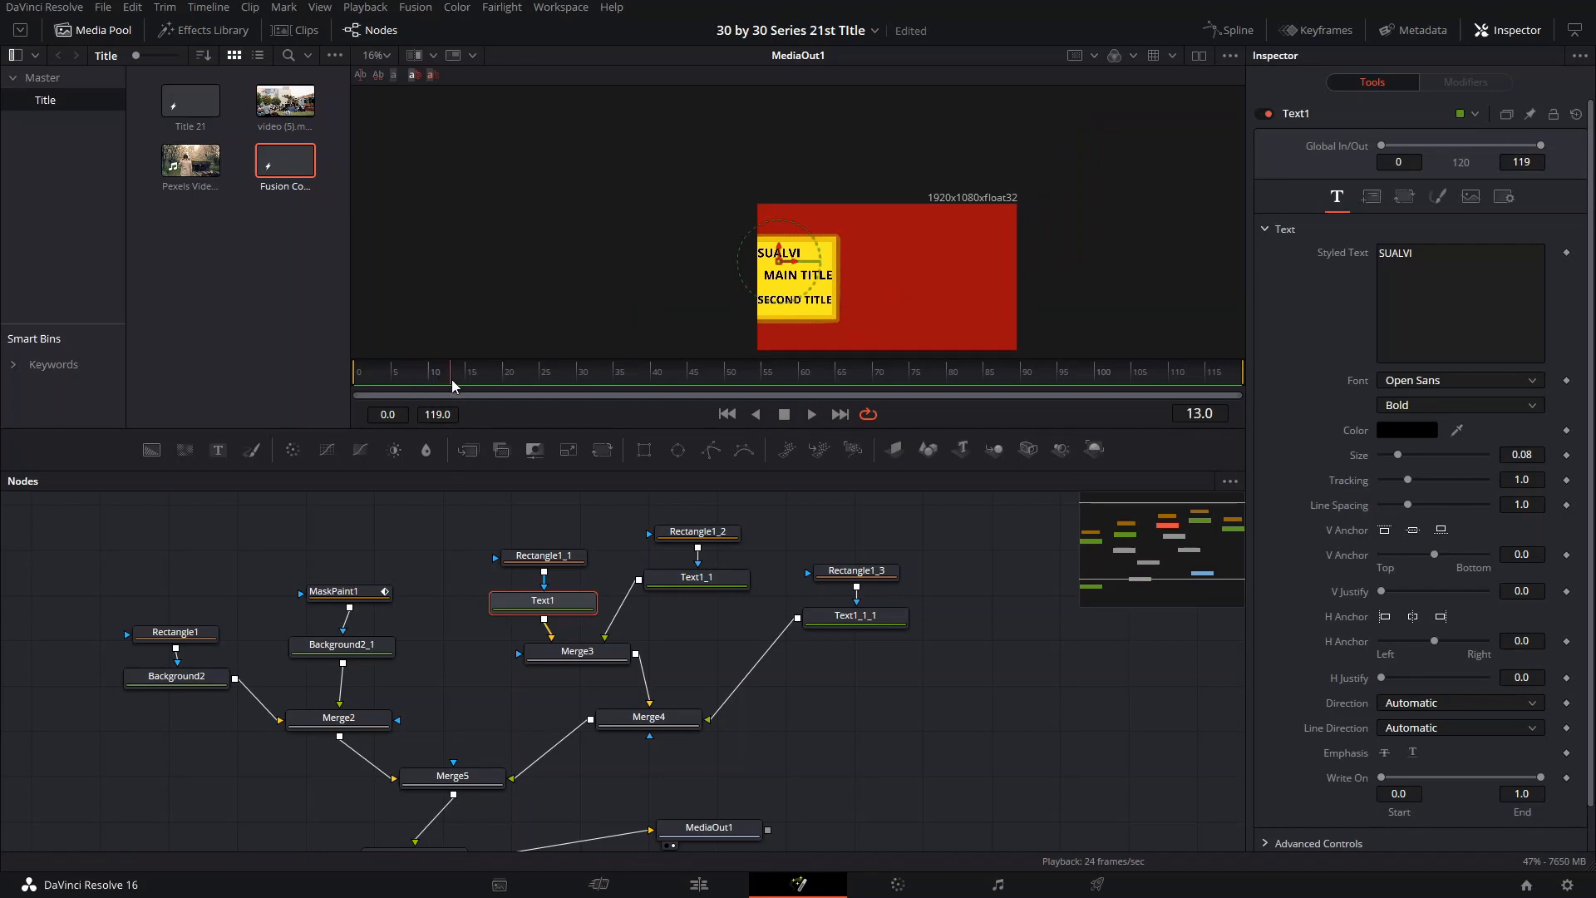
{"action": "left_click", "coordinate": [355, 591]}
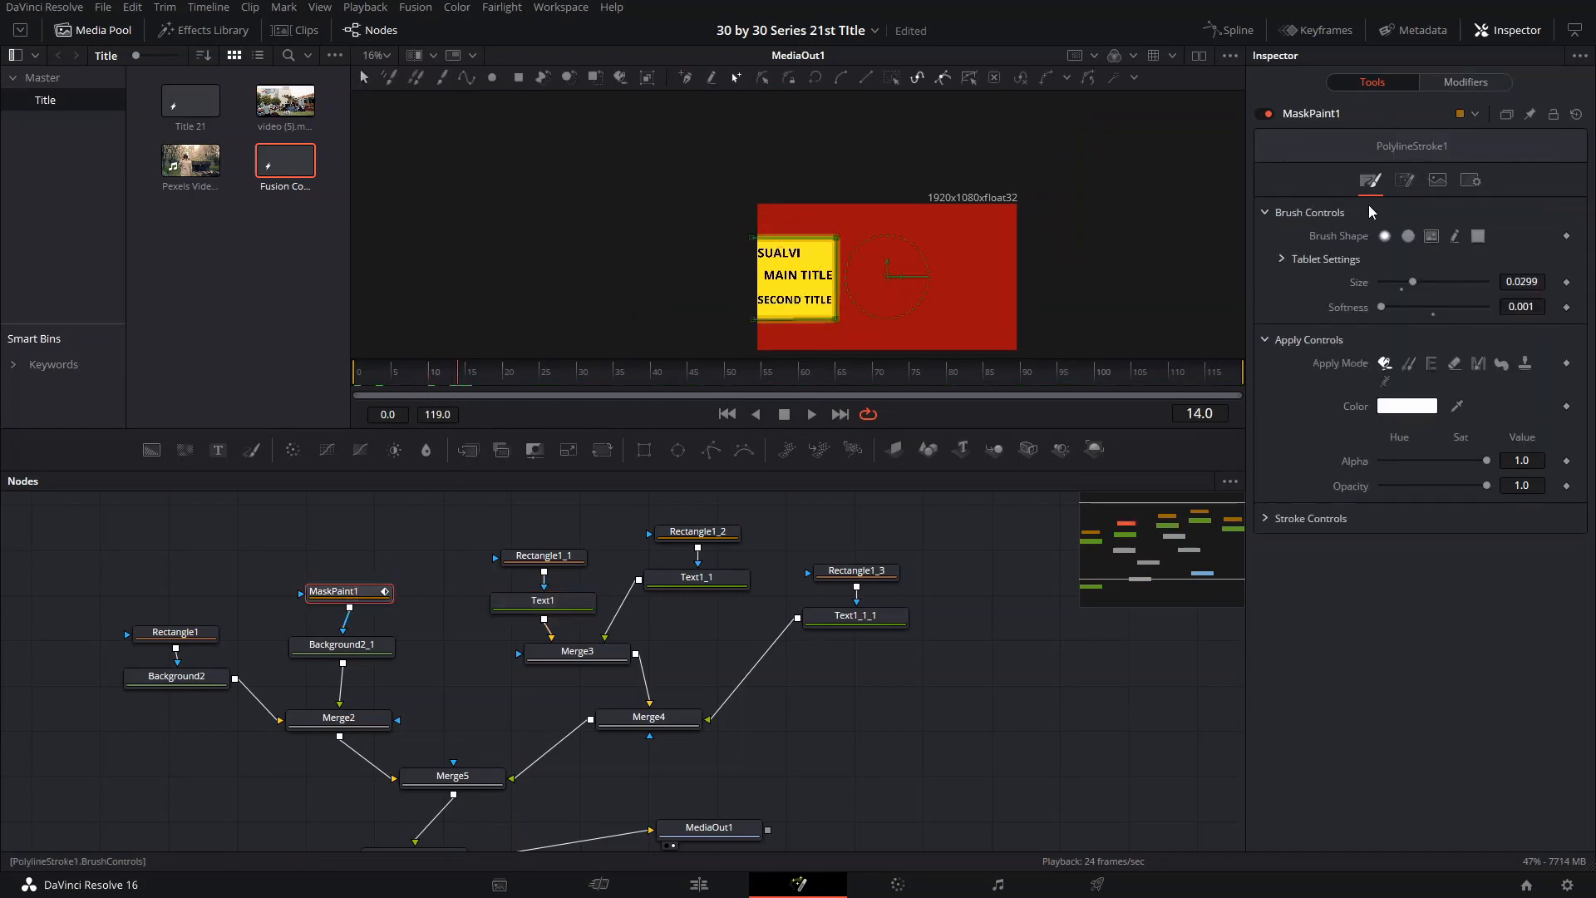
{"action": "left_click", "coordinate": [1267, 520]}
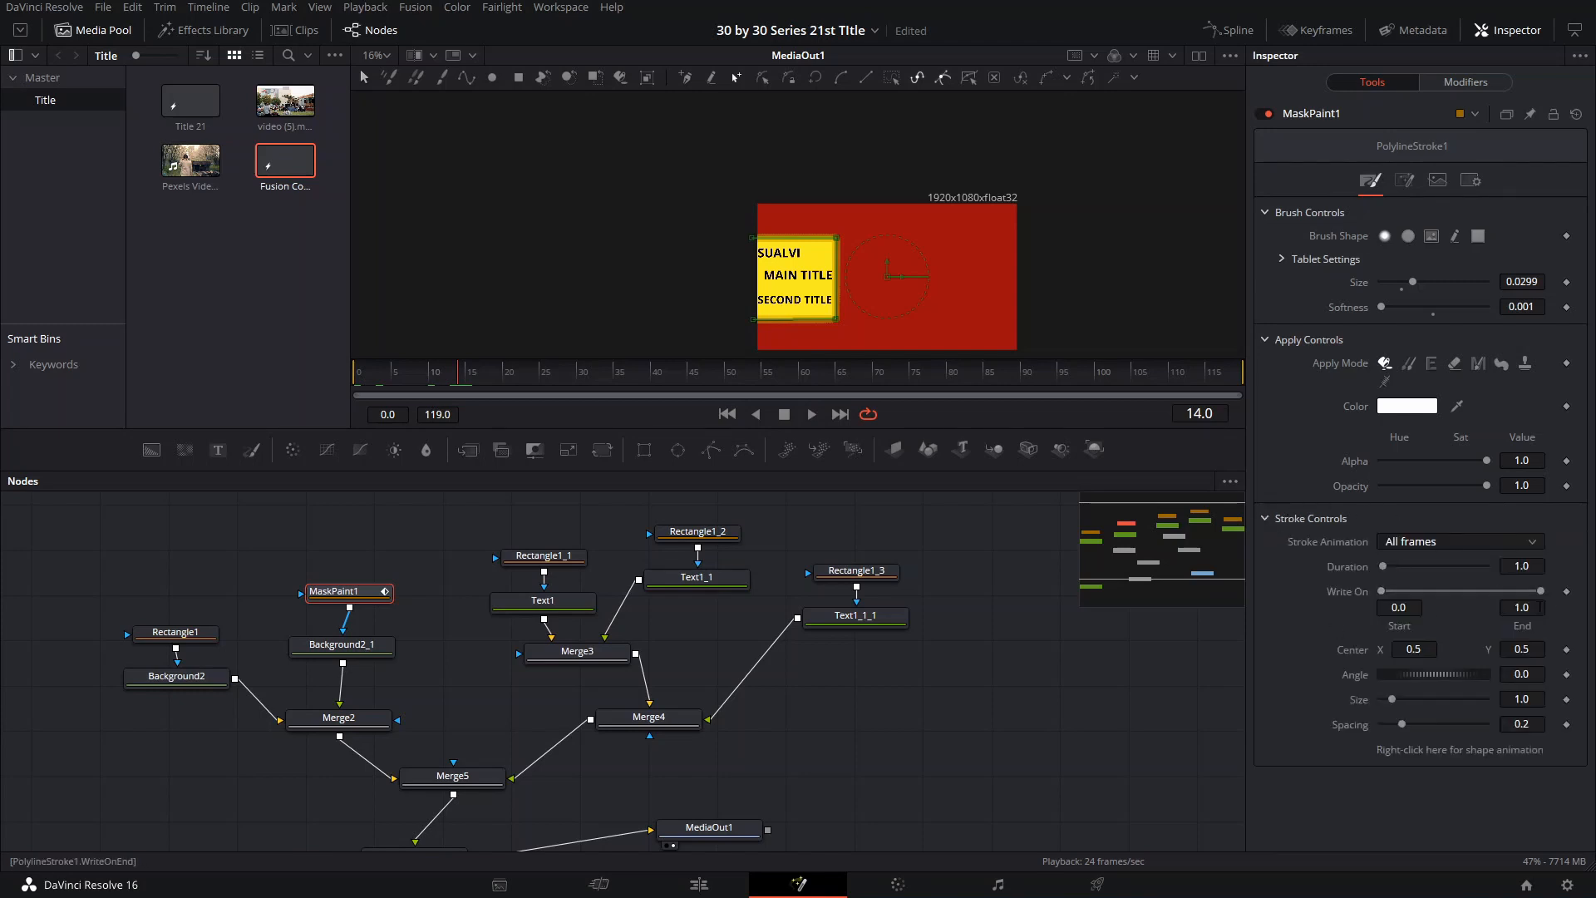
{"action": "left_click", "coordinate": [1567, 592]}
{"action": "left_click", "coordinate": [431, 386]}
{"action": "left_click_drag", "start_coordinate": [1382, 591], "coordinate": [1539, 603]}
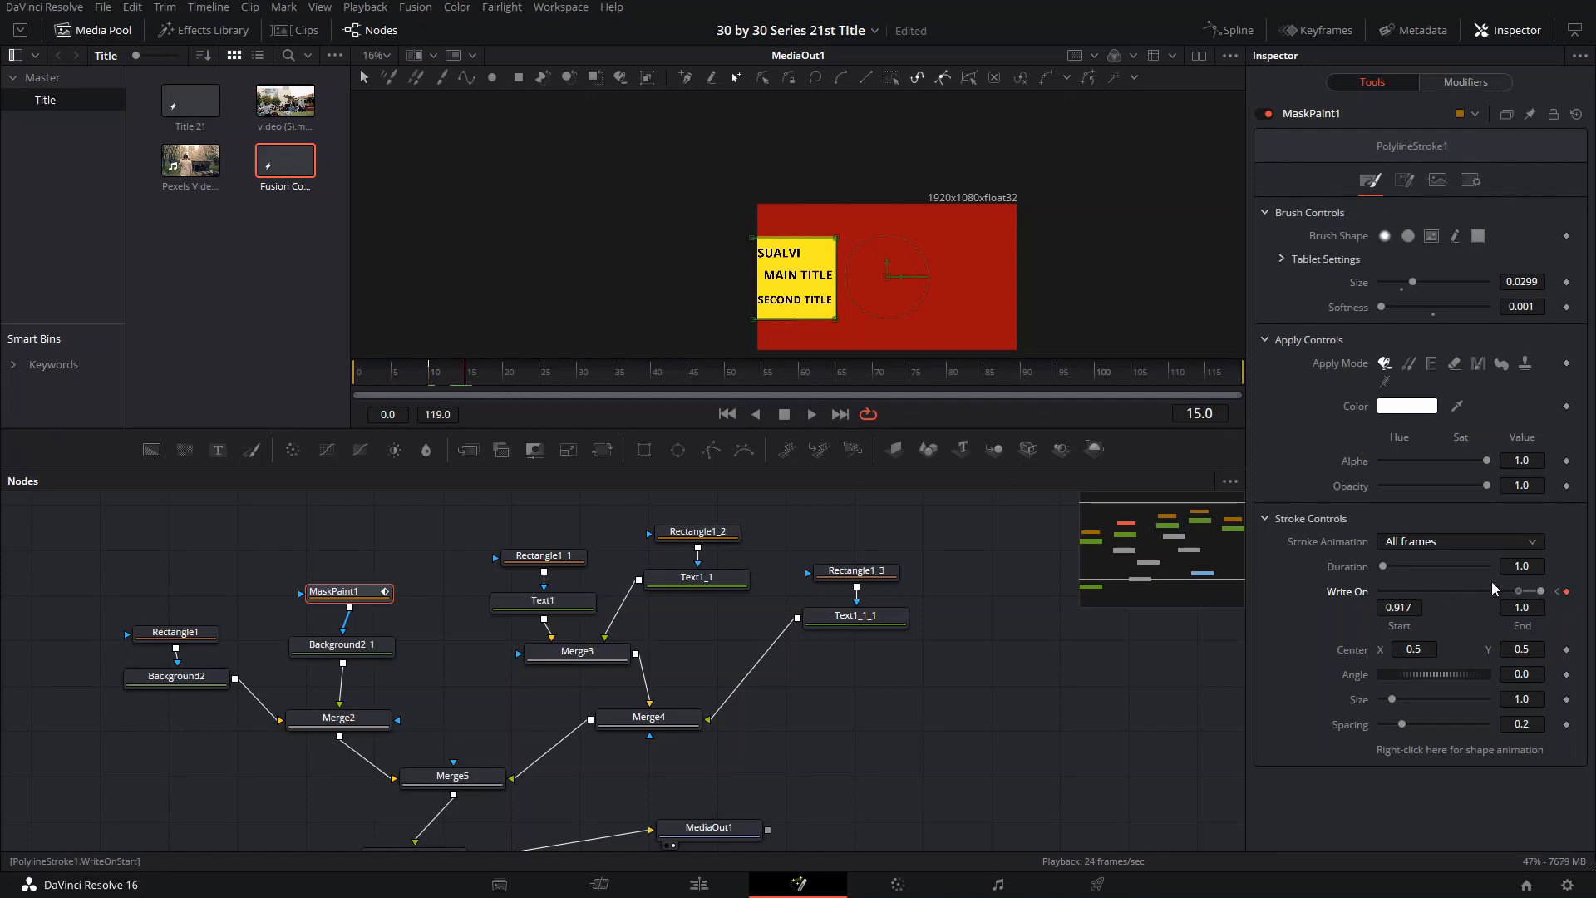
{"action": "left_click_drag", "start_coordinate": [1492, 581], "coordinate": [1381, 591]}
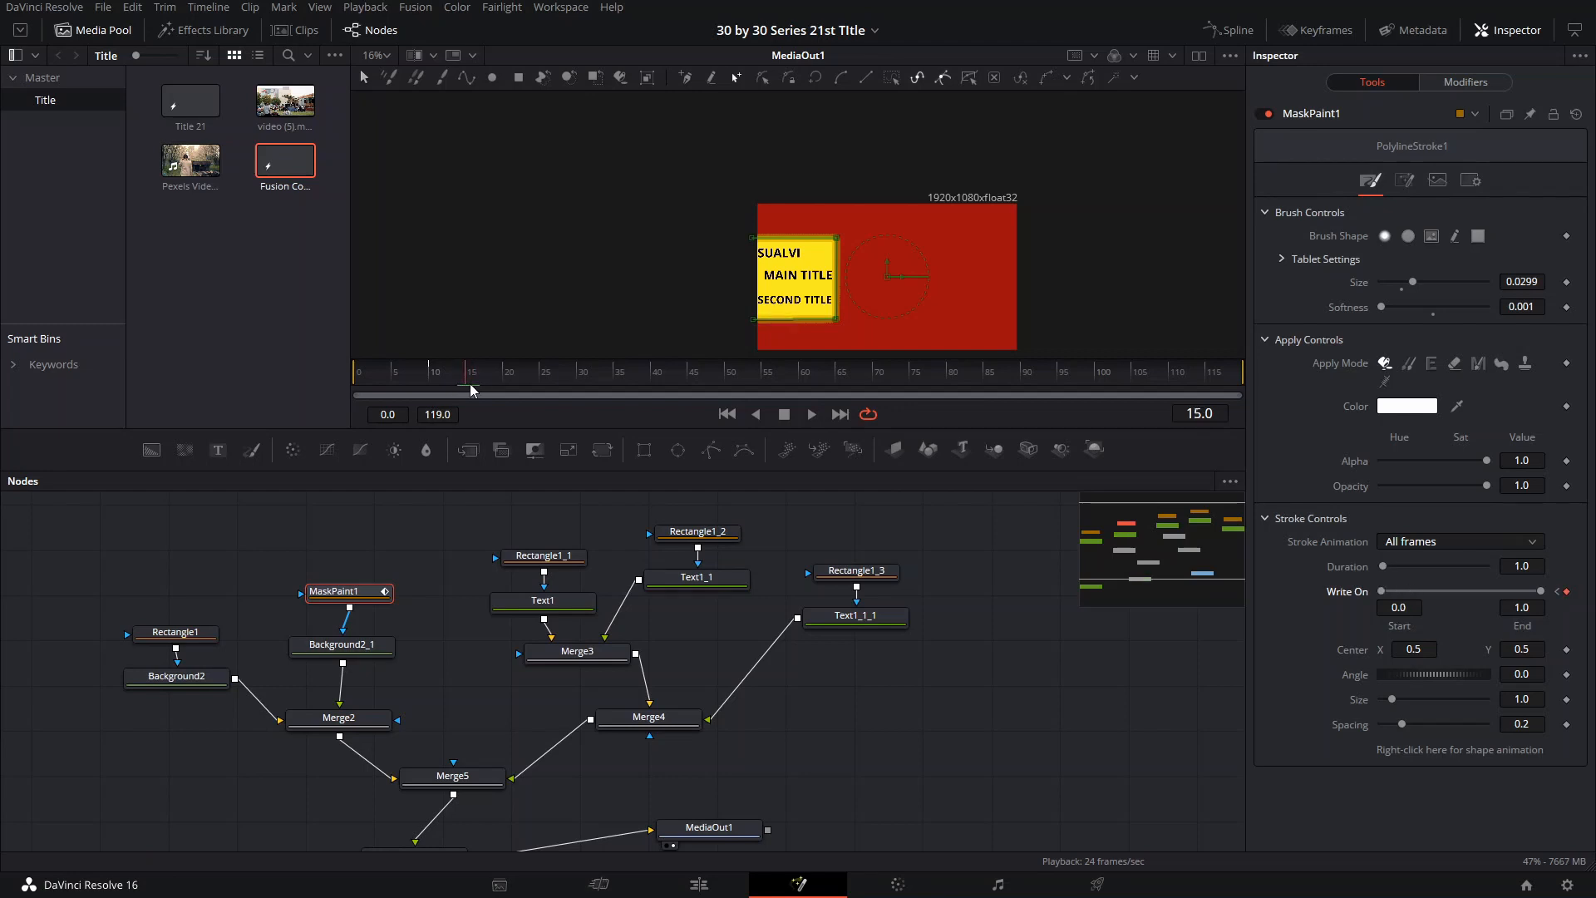
Step: Animate the Rectangle1 mask's center X from about -0.177 at frame 15 to its original position at frame 19, and preview it
{"action": "left_click", "coordinate": [175, 632]}
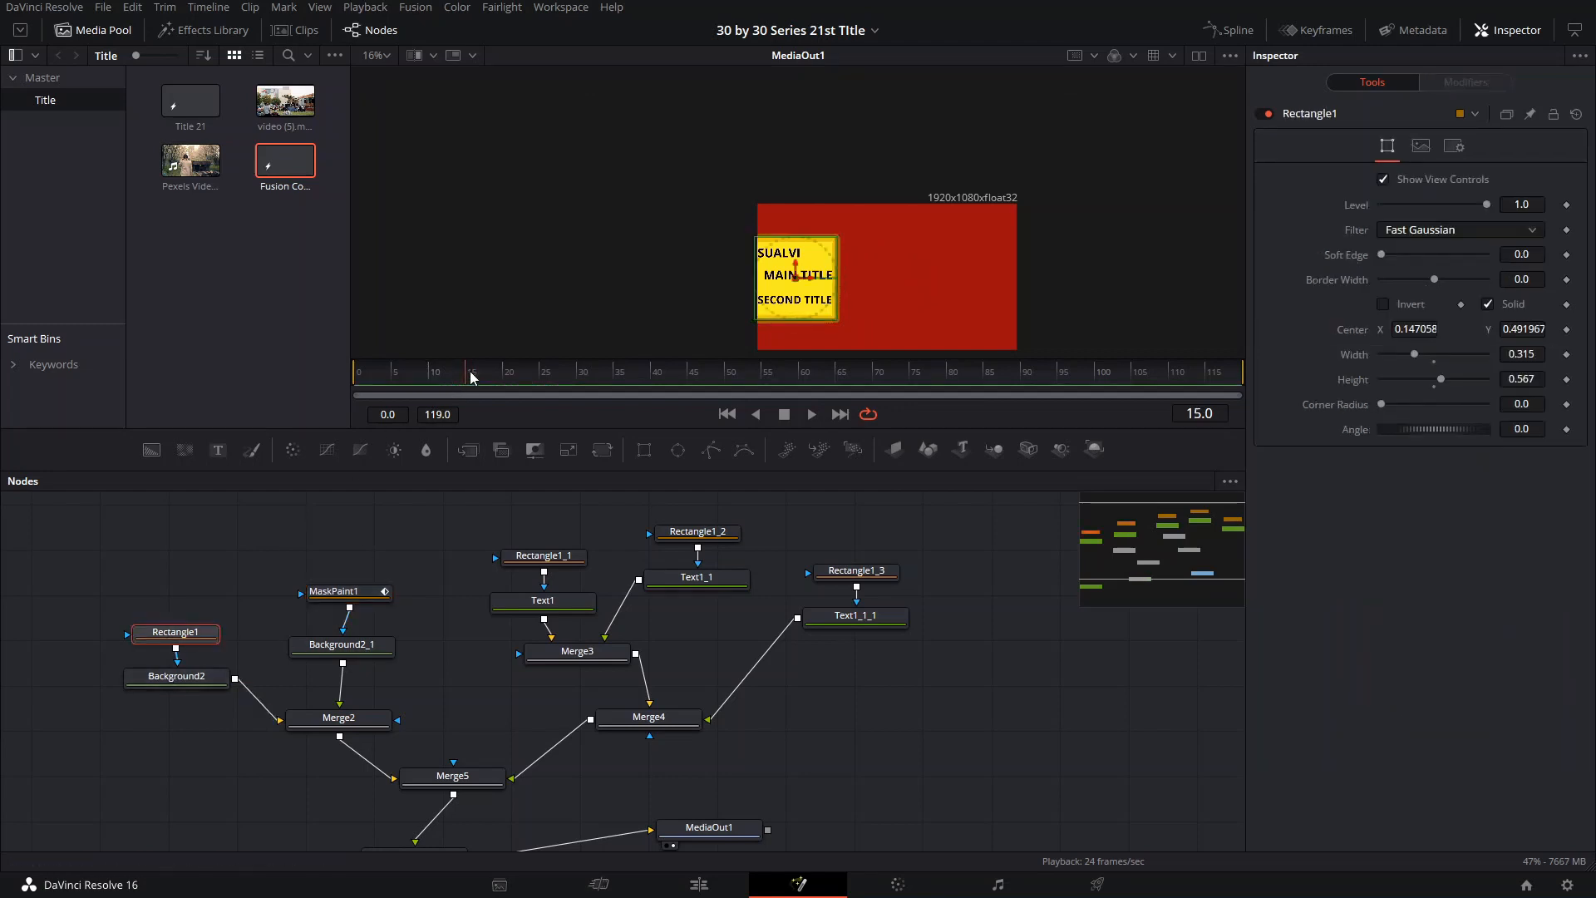
{"action": "left_click", "coordinate": [1566, 329]}
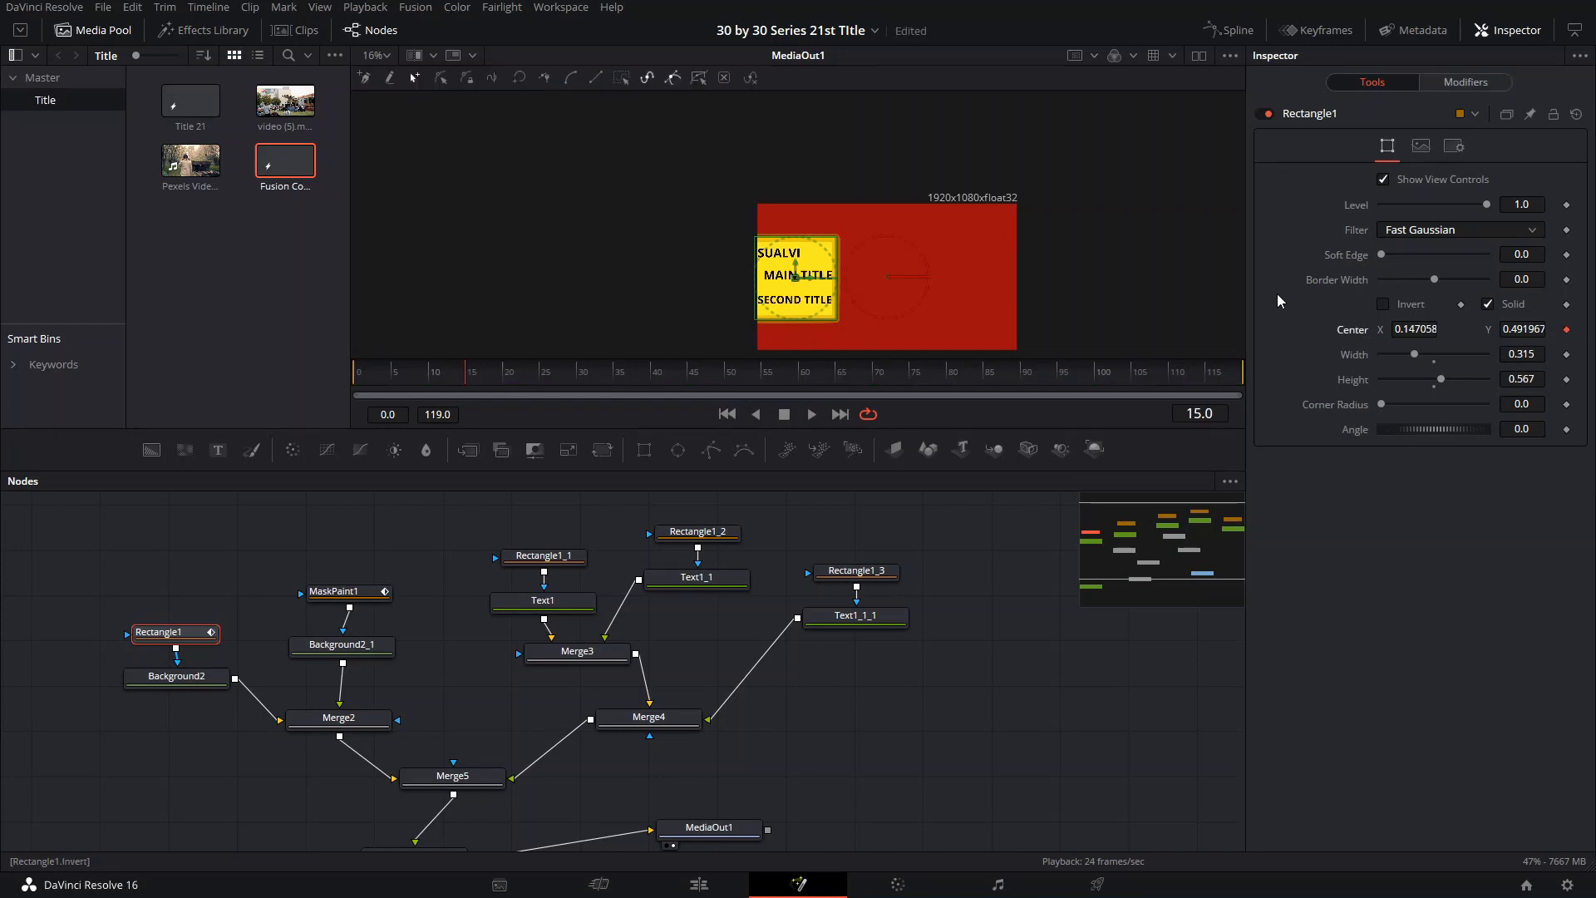
{"action": "left_click", "coordinate": [499, 377]}
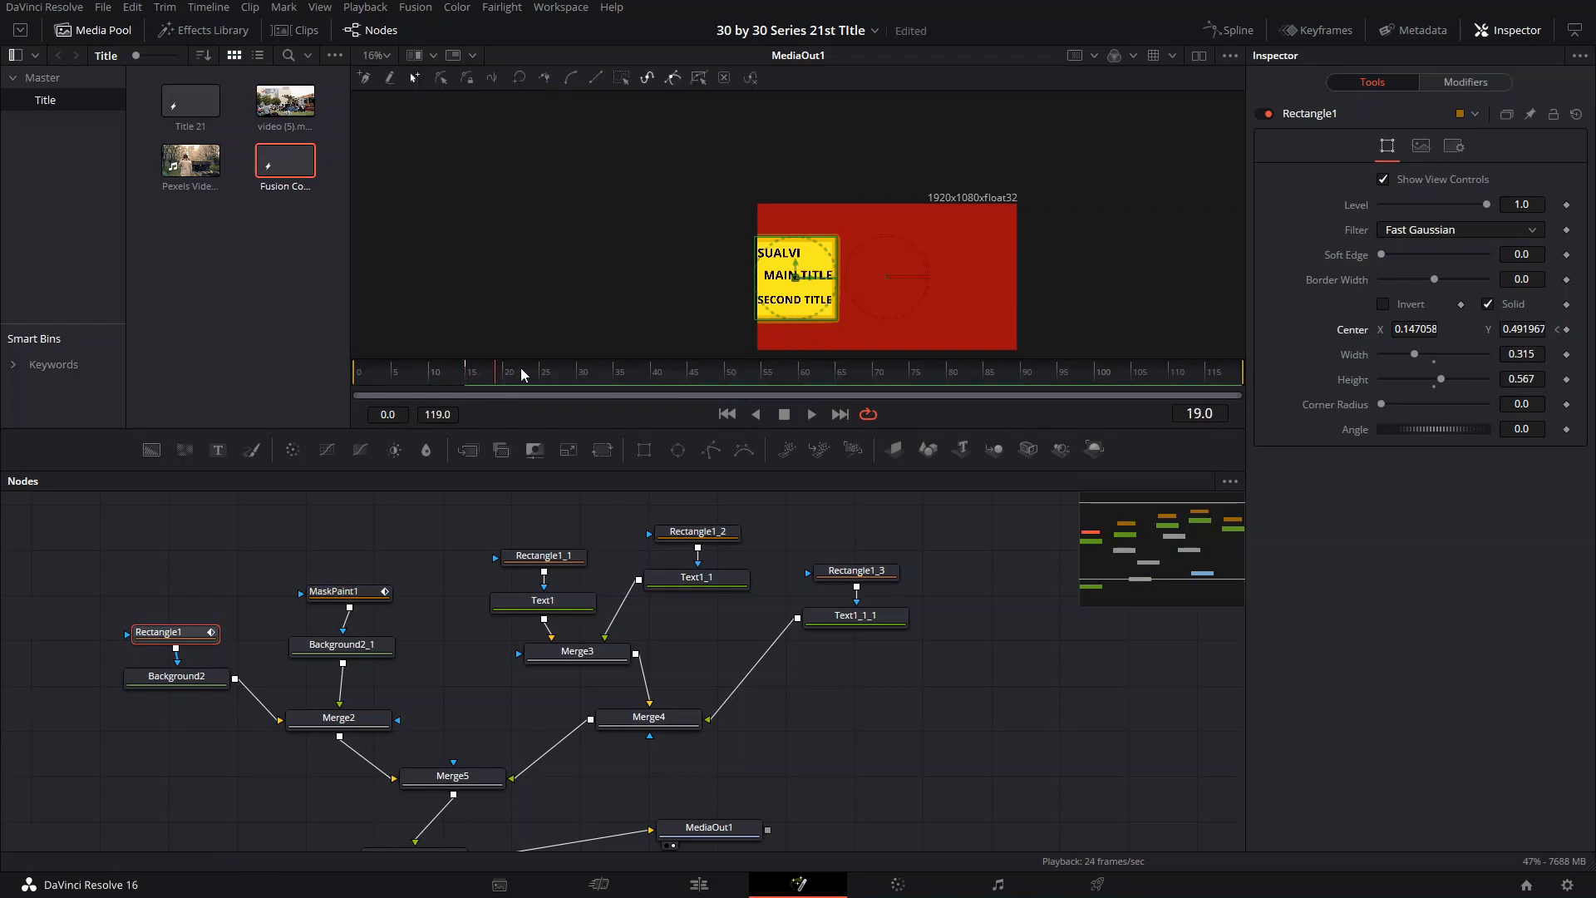
{"action": "left_click", "coordinate": [1567, 330]}
{"action": "left_click", "coordinate": [470, 376]}
{"action": "left_click_drag", "start_coordinate": [810, 279], "coordinate": [726, 285]}
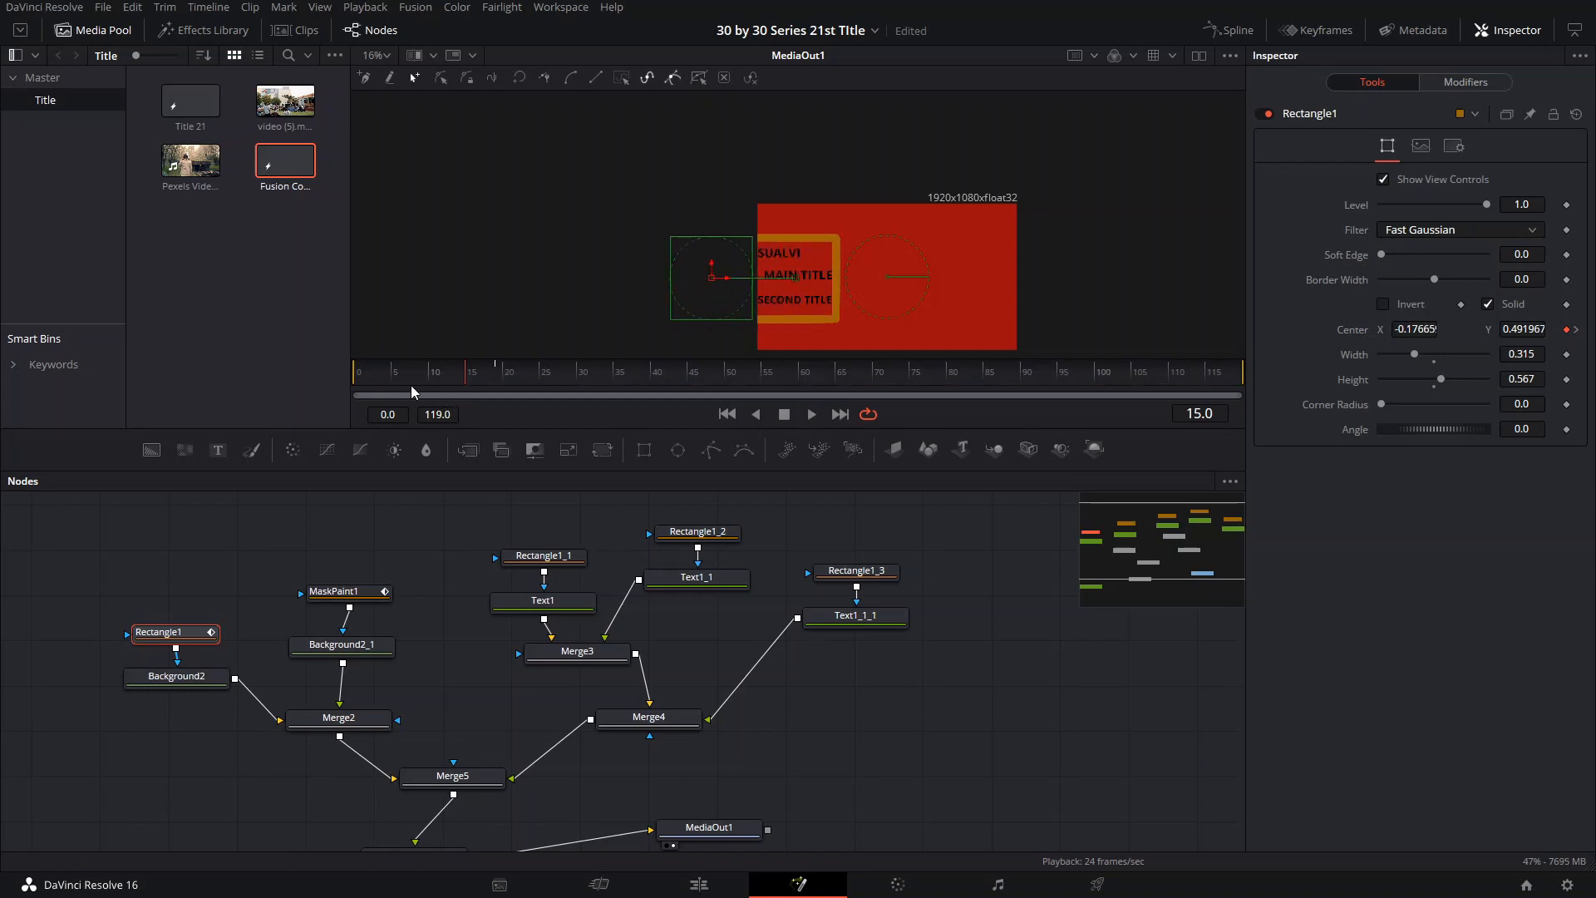
{"action": "mouse_move", "coordinate": [410, 386]}
{"action": "left_mouse_down"}
{"action": "mouse_move", "coordinate": [506, 393]}
{"action": "mouse_move", "coordinate": [442, 394]}
{"action": "mouse_move", "coordinate": [422, 374]}
{"action": "left_mouse_up"}
{"action": "key", "text": "space"}
{"action": "key", "text": "space"}
{"action": "key", "text": "space"}
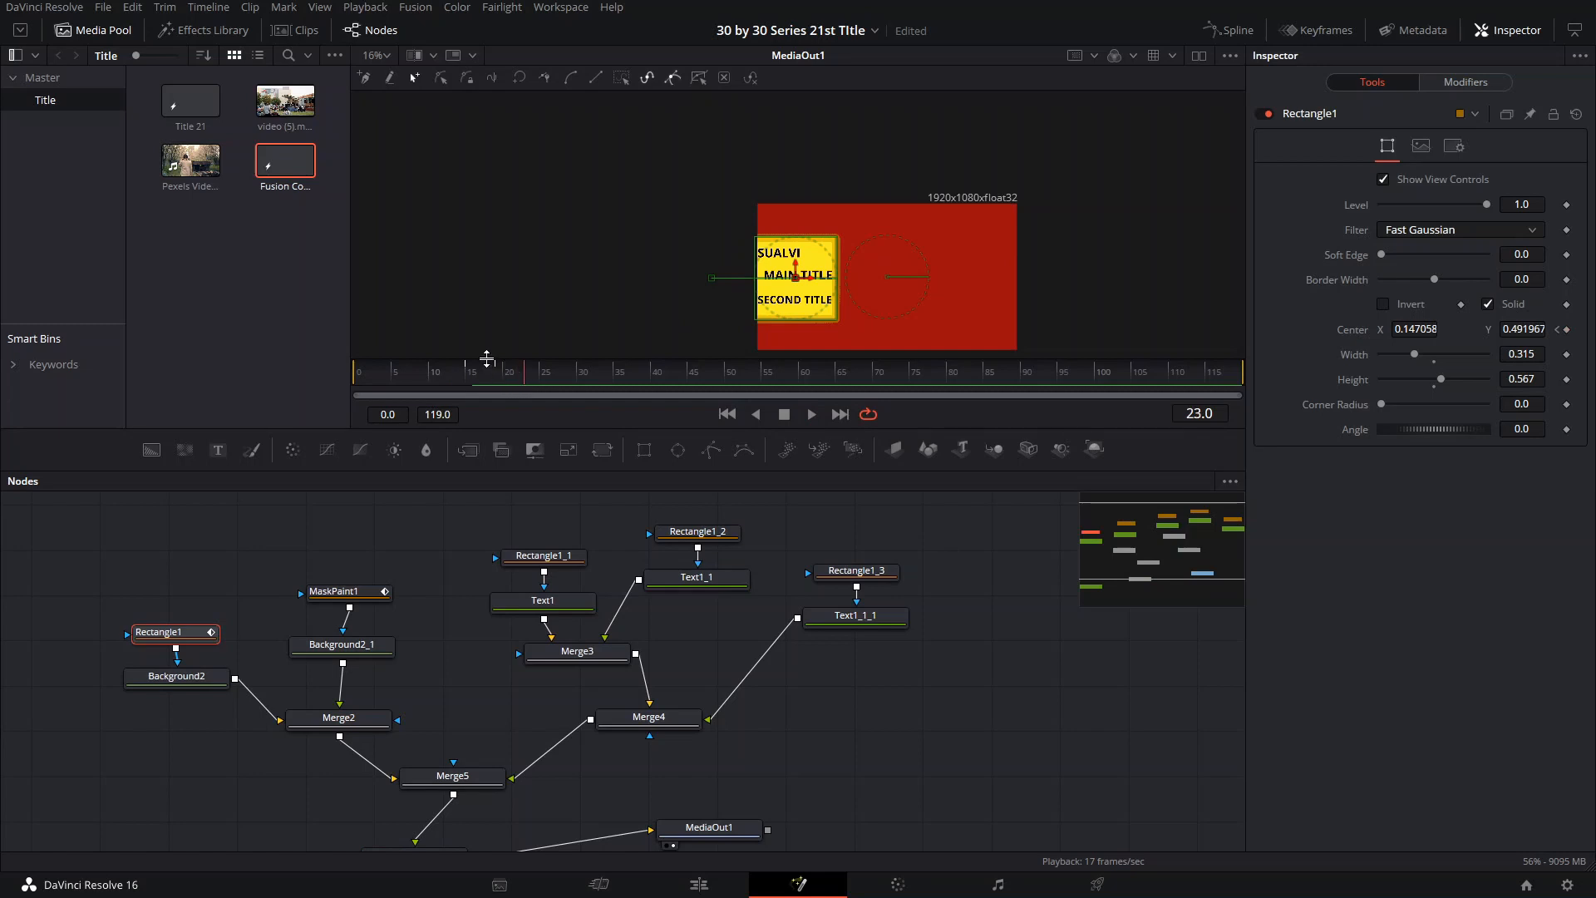
Step: Animate the SUALVI text's center X from about -0.160 at frame 20 to its original position at frame 27
{"action": "mouse_move", "coordinate": [528, 384]}
{"action": "left_mouse_down"}
{"action": "mouse_move", "coordinate": [544, 385]}
{"action": "mouse_move", "coordinate": [500, 380]}
{"action": "left_mouse_up"}
{"action": "left_click", "coordinate": [545, 596]}
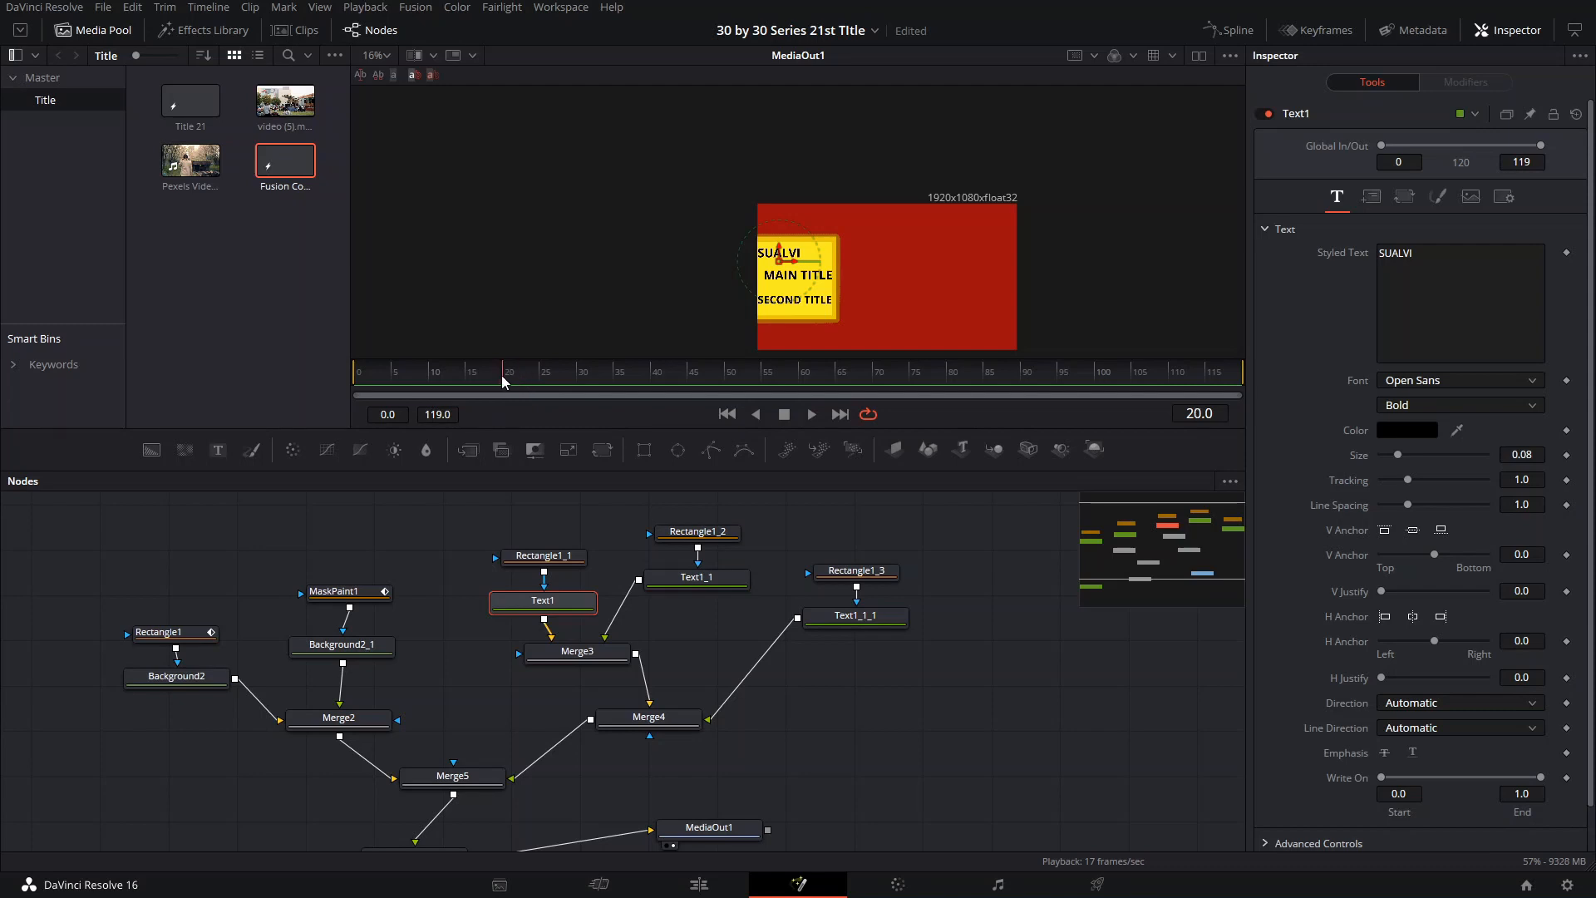
{"action": "left_click_drag", "start_coordinate": [501, 376], "coordinate": [495, 374]}
{"action": "left_click", "coordinate": [1371, 196]}
{"action": "left_click", "coordinate": [1566, 277]}
{"action": "left_click_drag", "start_coordinate": [503, 385], "coordinate": [539, 385]}
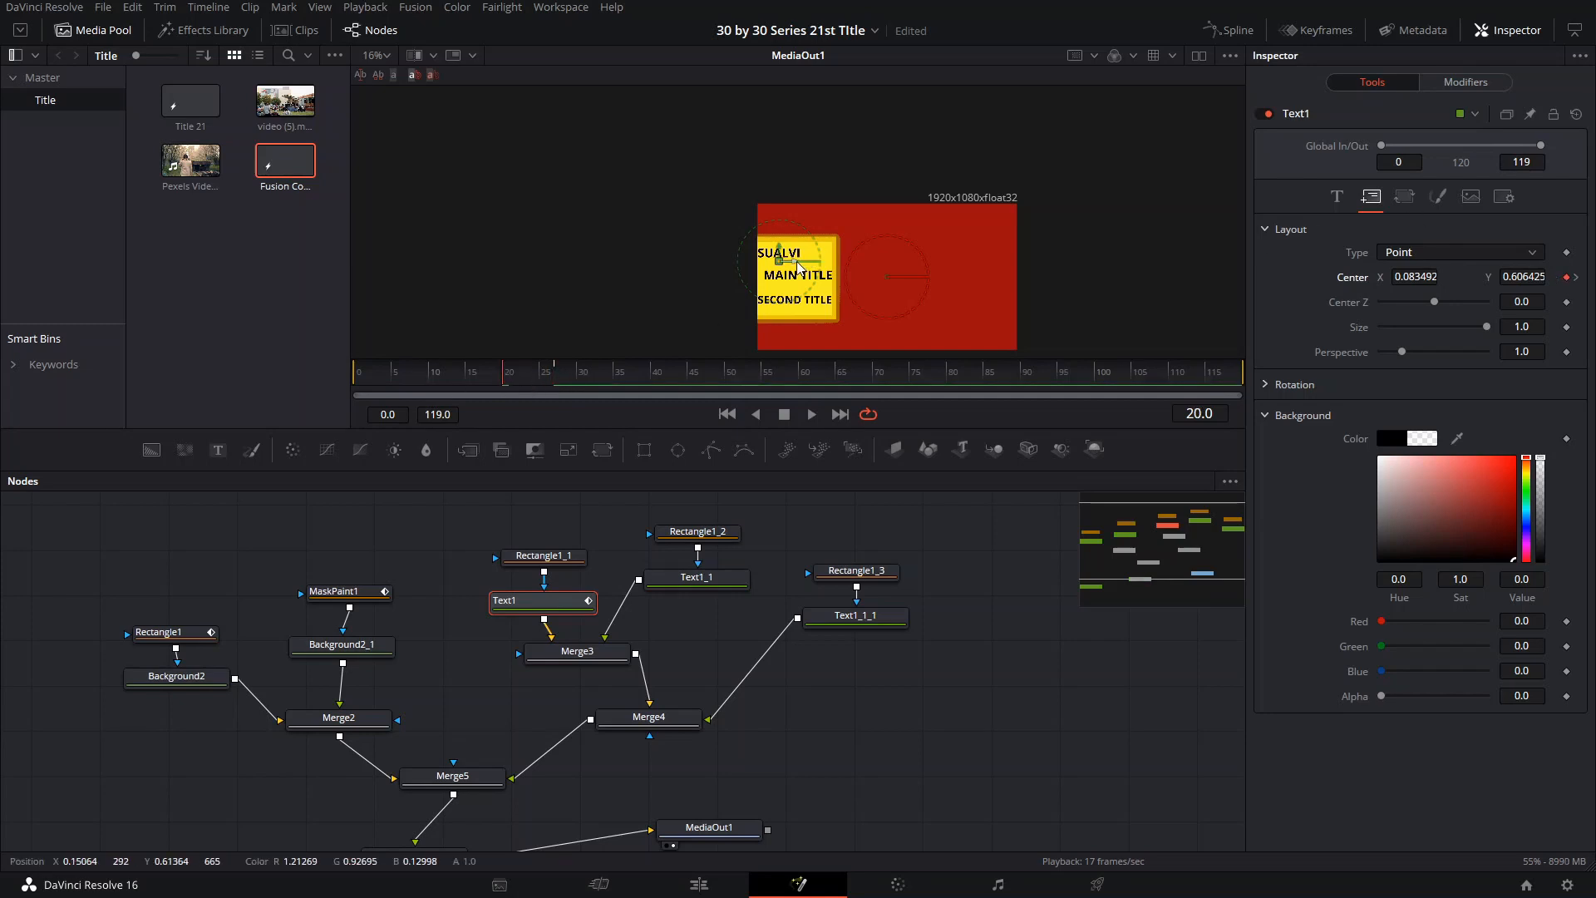
{"action": "left_click_drag", "start_coordinate": [796, 262], "coordinate": [735, 270]}
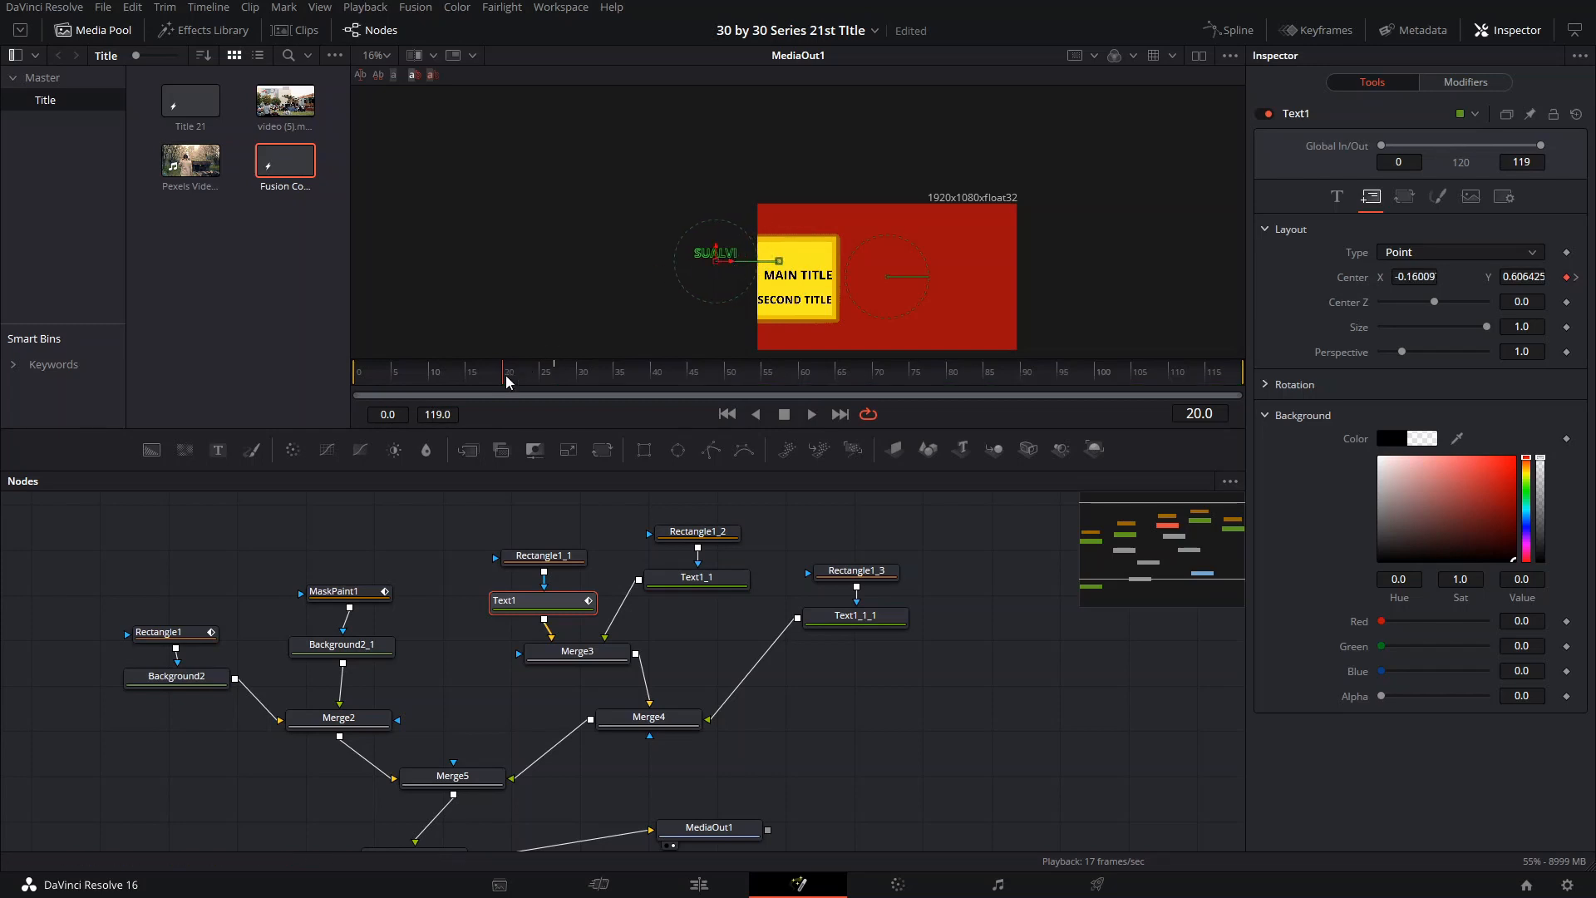
Step: Keyframe the MAIN TITLE text's center in place at frame 22 and at X about 0.455 at frame 29
{"action": "left_click", "coordinate": [521, 389]}
{"action": "left_click", "coordinate": [690, 577]}
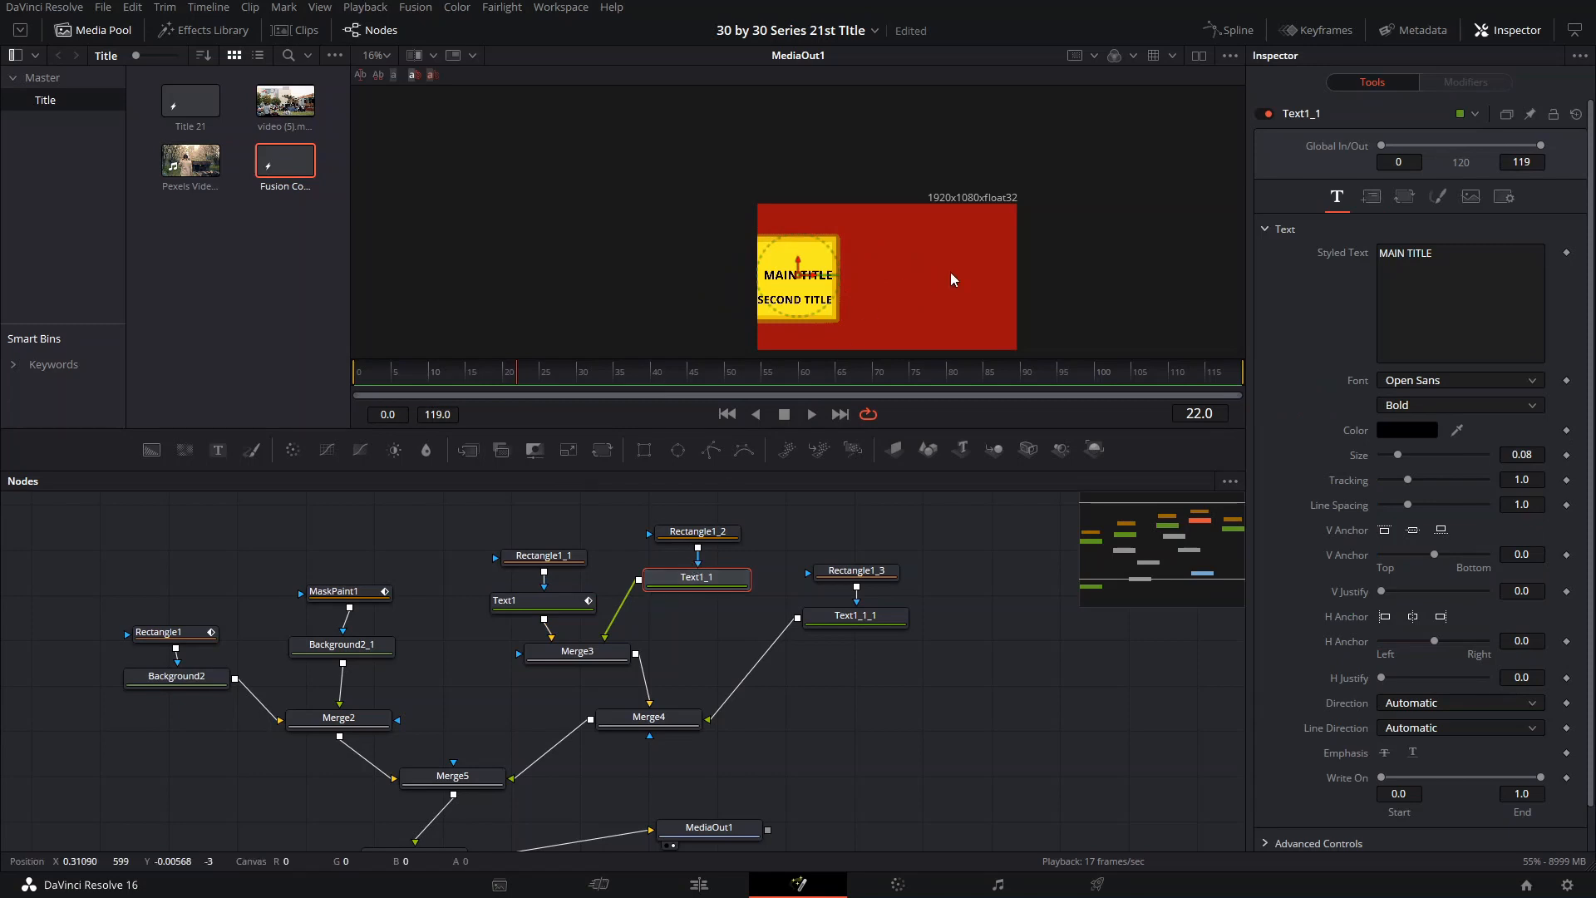
{"action": "left_click", "coordinate": [1379, 197]}
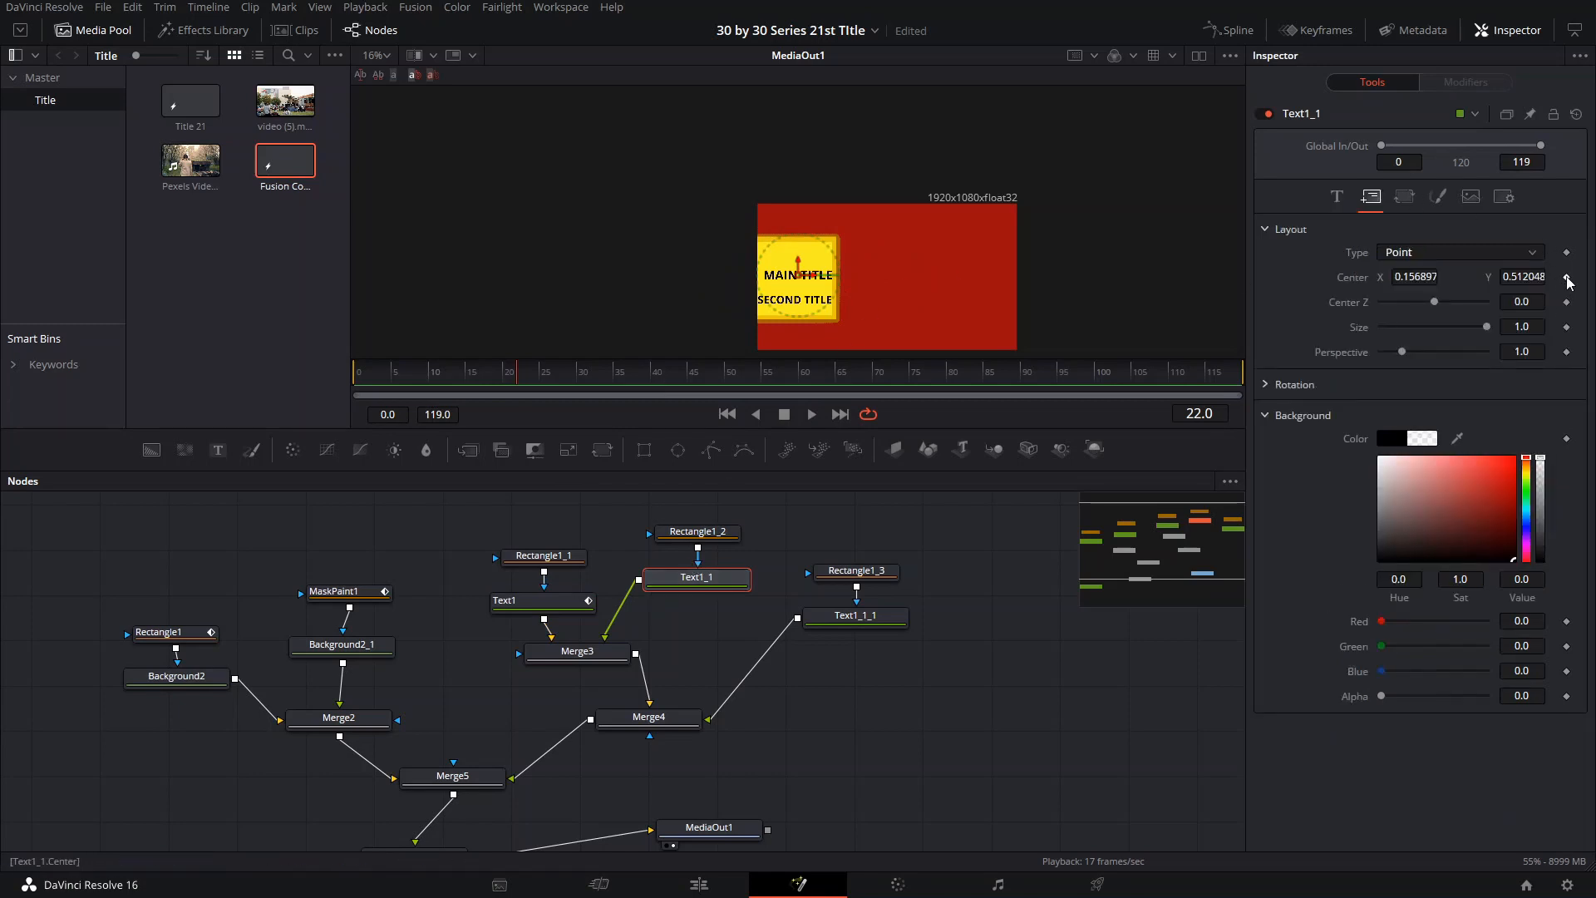
{"action": "left_click", "coordinate": [1568, 278]}
{"action": "left_click_drag", "start_coordinate": [540, 384], "coordinate": [574, 382]}
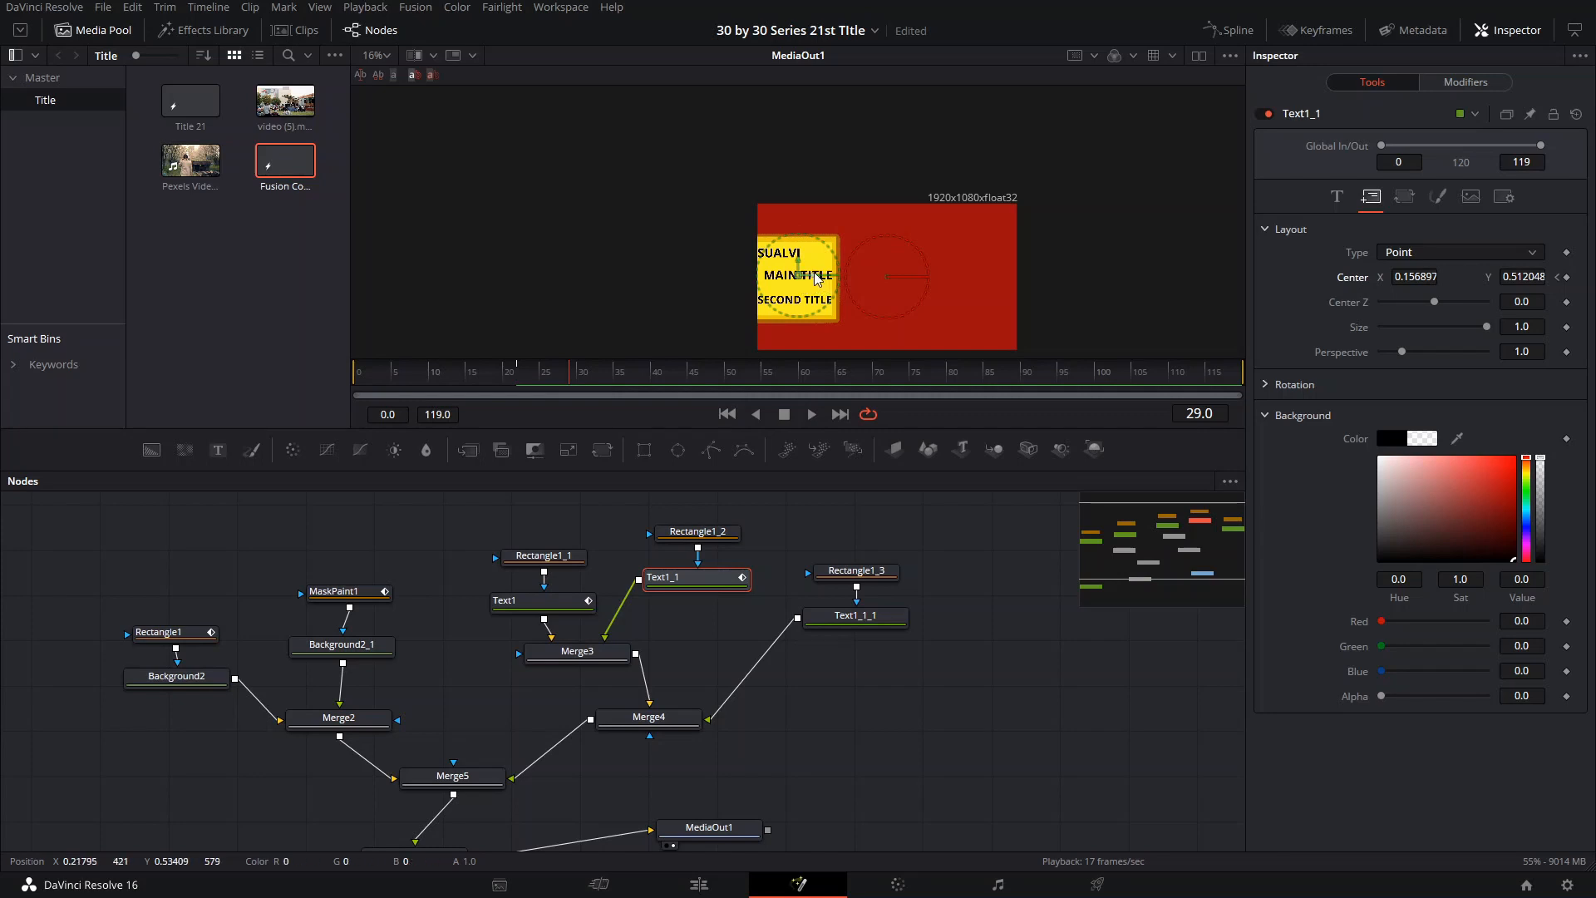
{"action": "left_click_drag", "start_coordinate": [819, 276], "coordinate": [897, 275]}
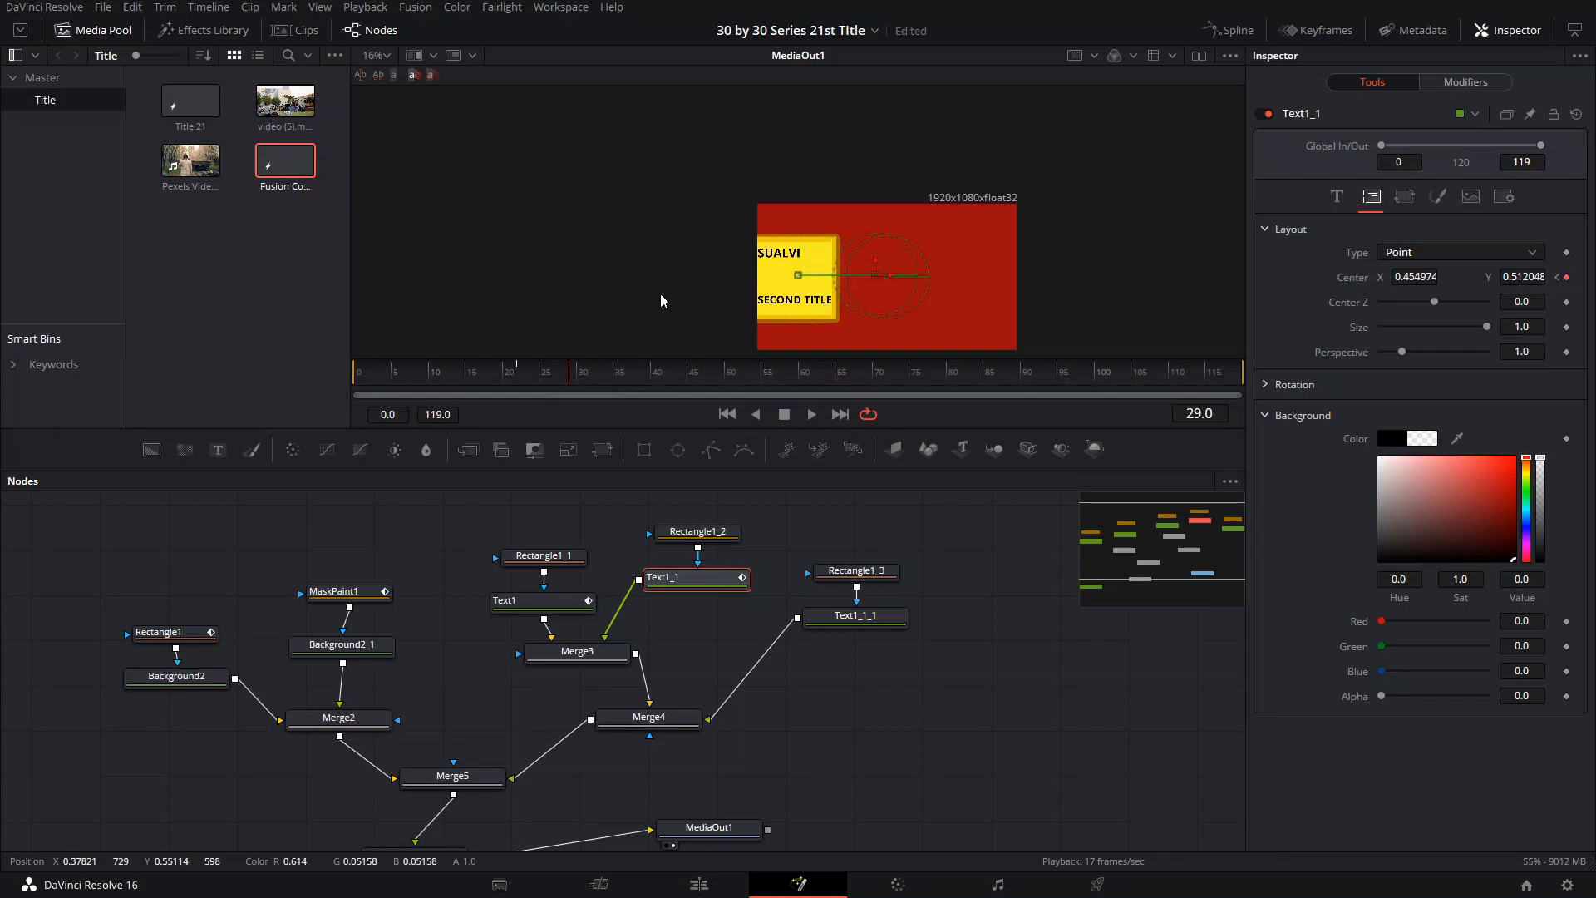
Step: Animate the SECOND TITLE text's center X from about -0.195 at frame 24 to its original position at frame 31, and play the result
{"action": "left_click", "coordinate": [534, 384]}
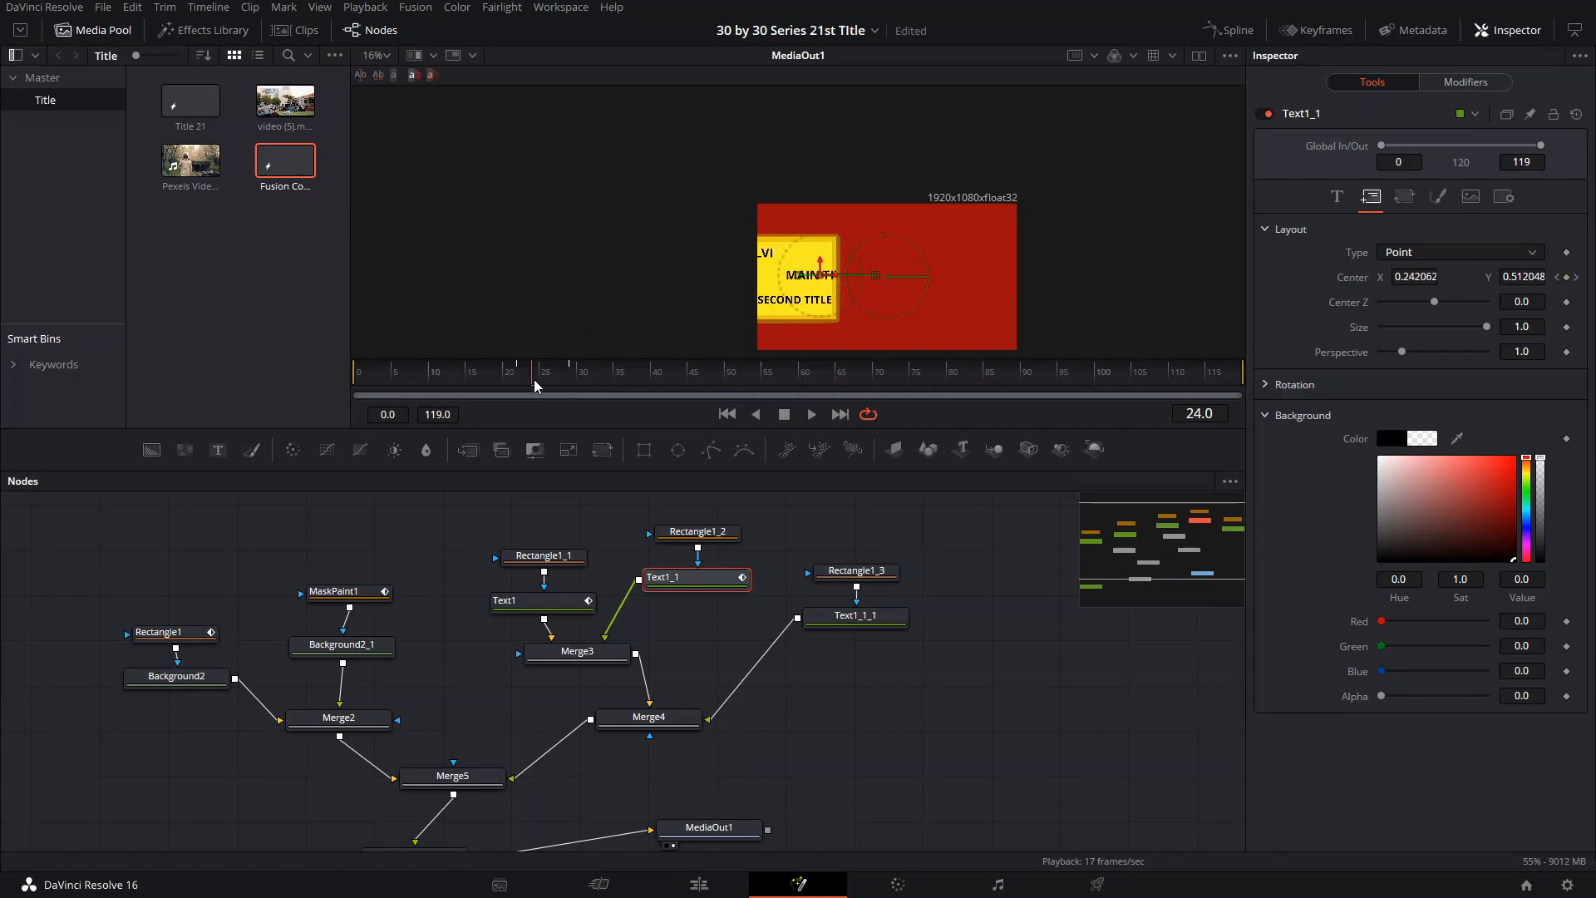
{"action": "left_click", "coordinate": [861, 622]}
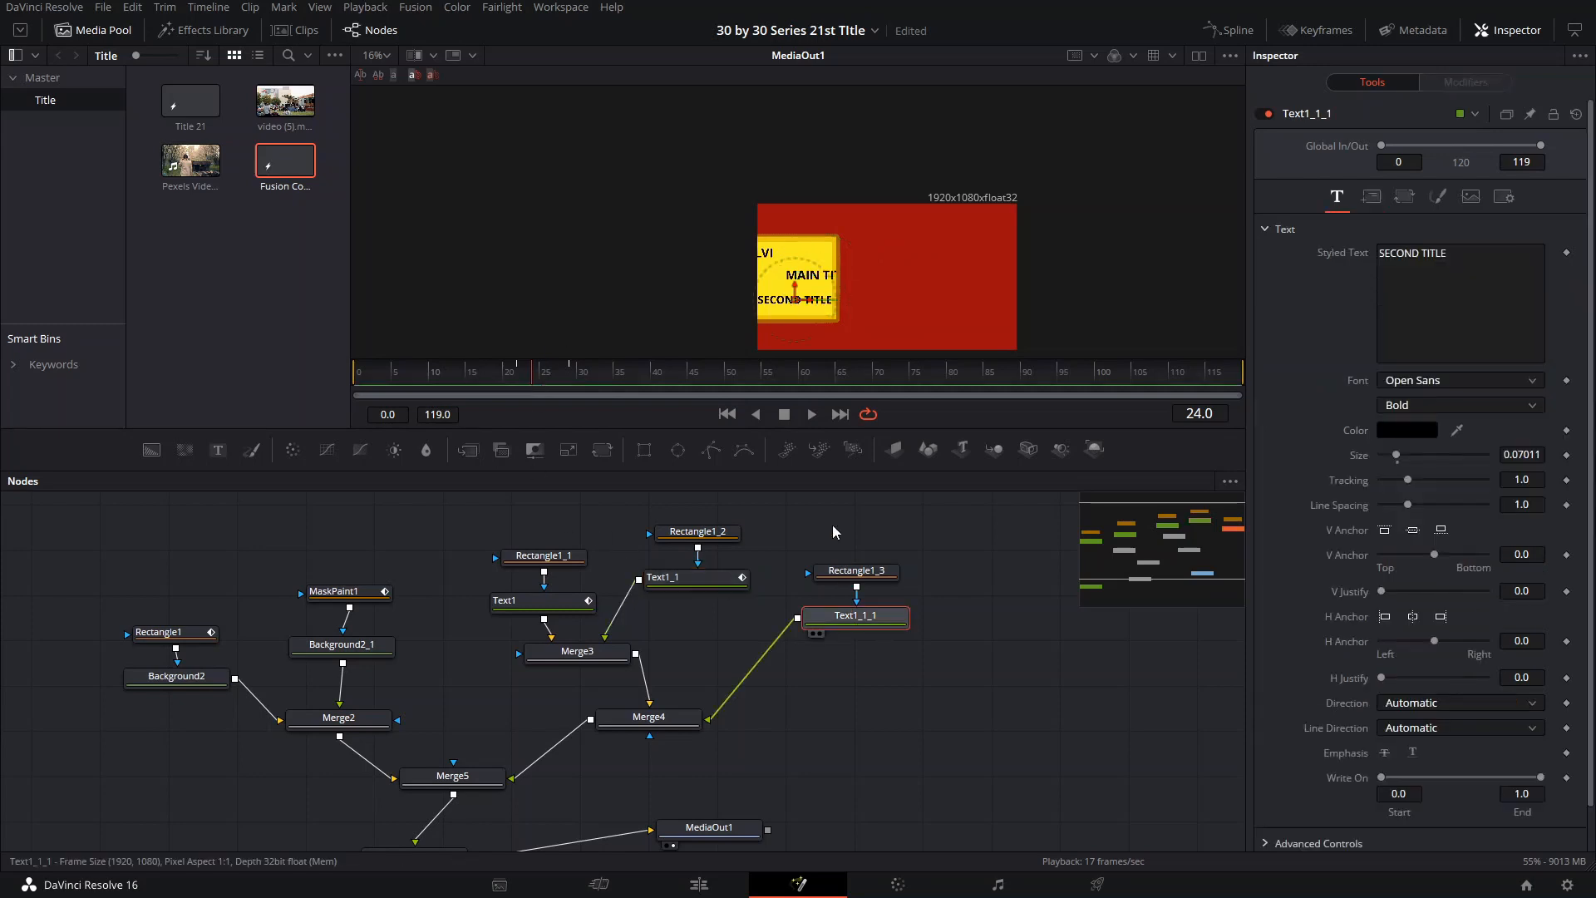
{"action": "left_click", "coordinate": [1380, 199]}
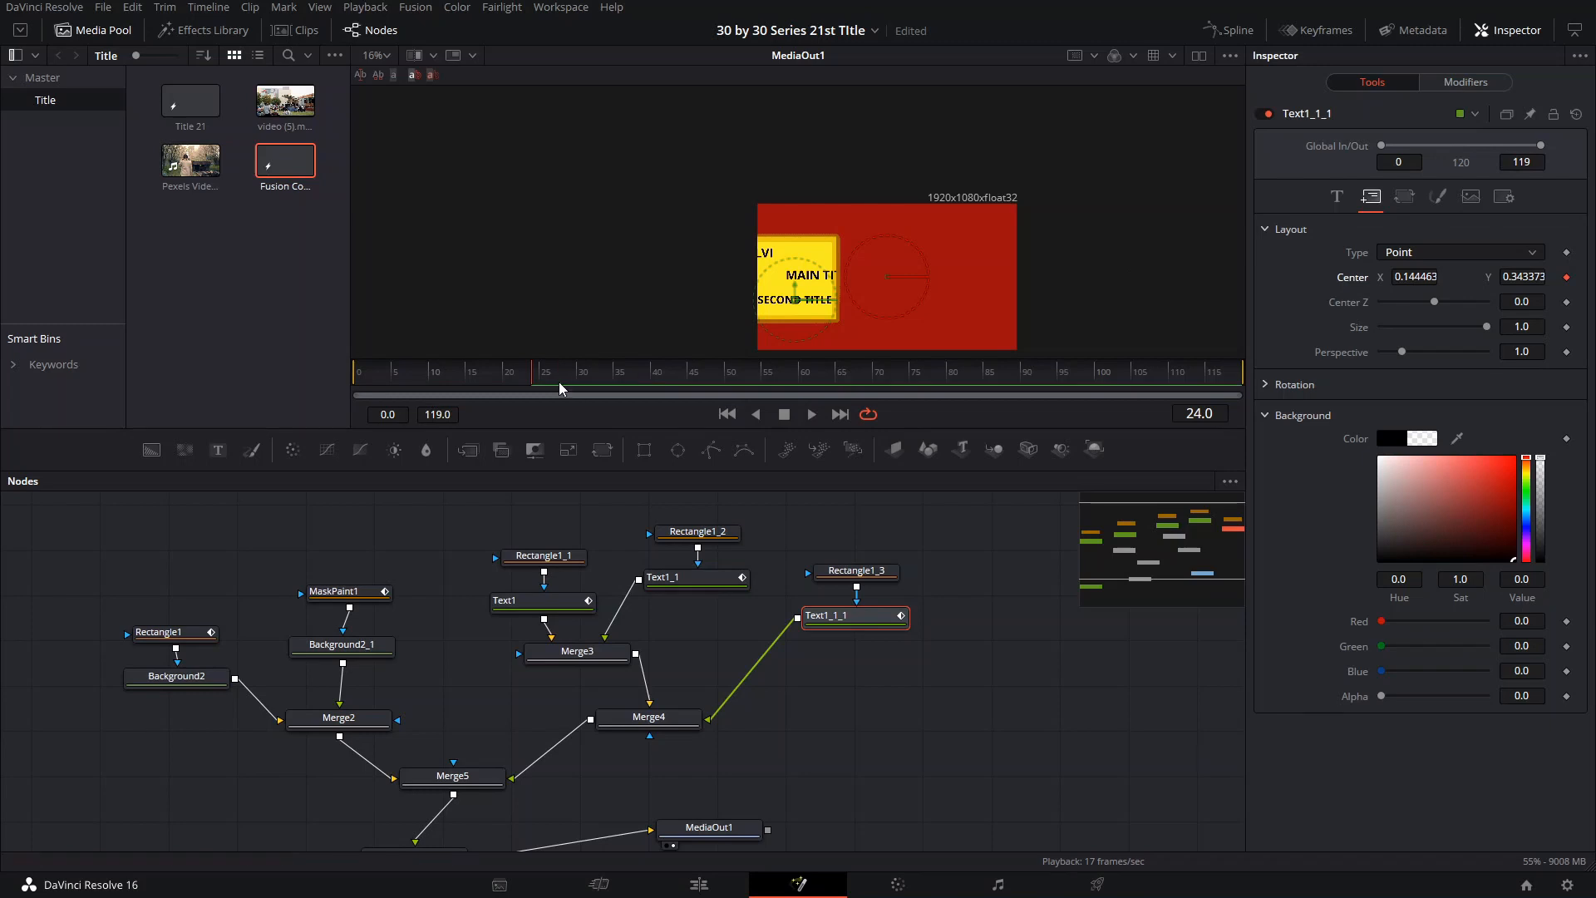
{"action": "left_click", "coordinate": [589, 379]}
{"action": "left_click", "coordinate": [1568, 277]}
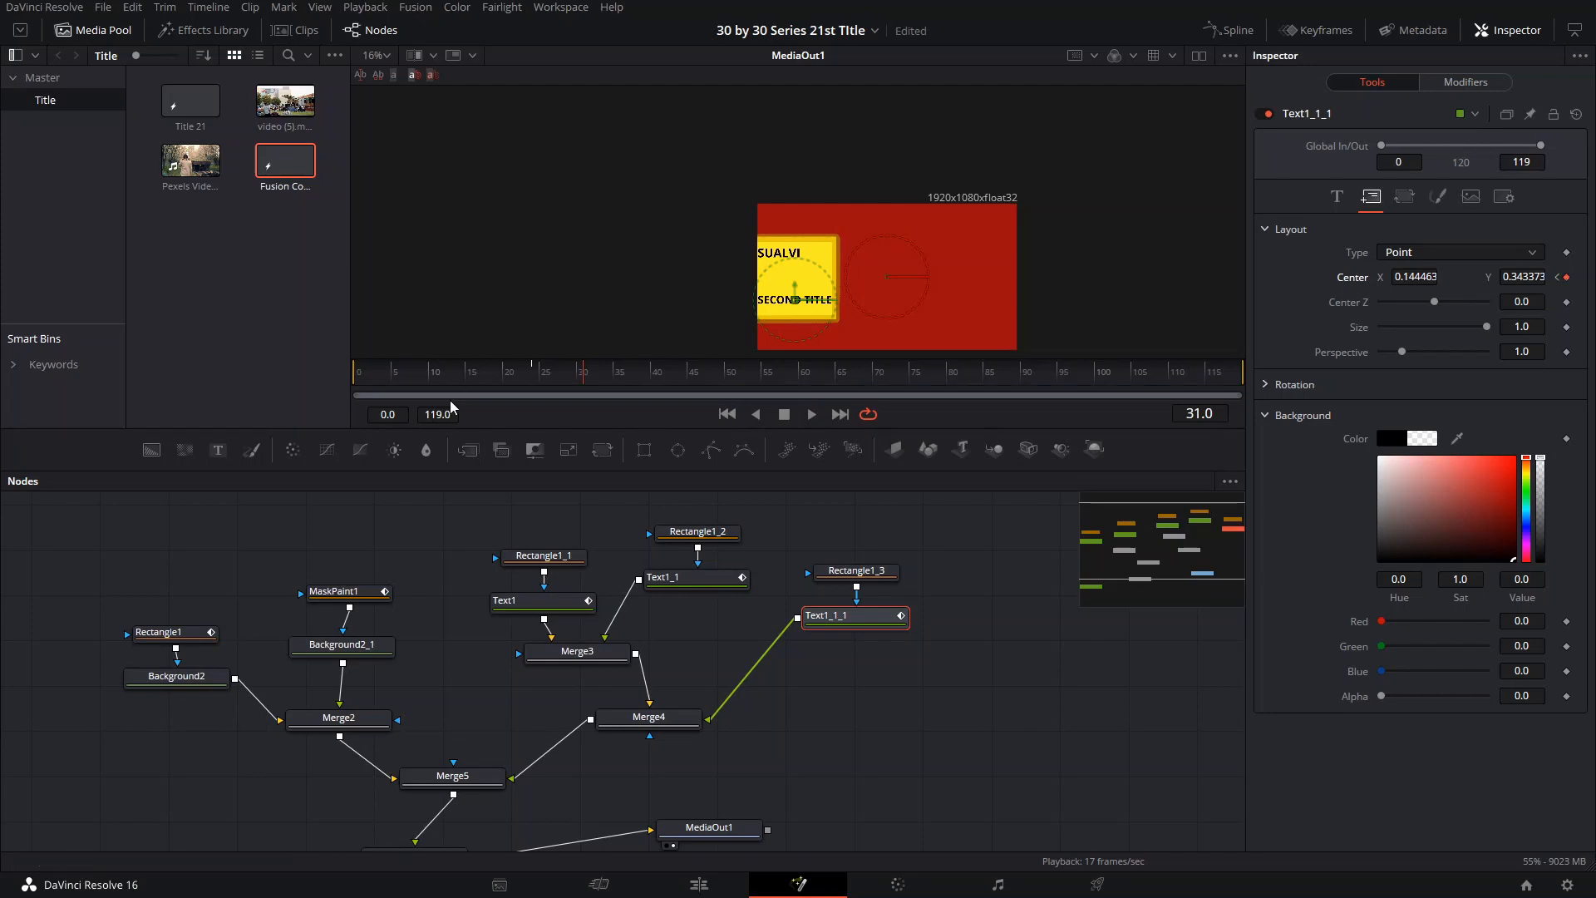
{"action": "left_click", "coordinate": [533, 379]}
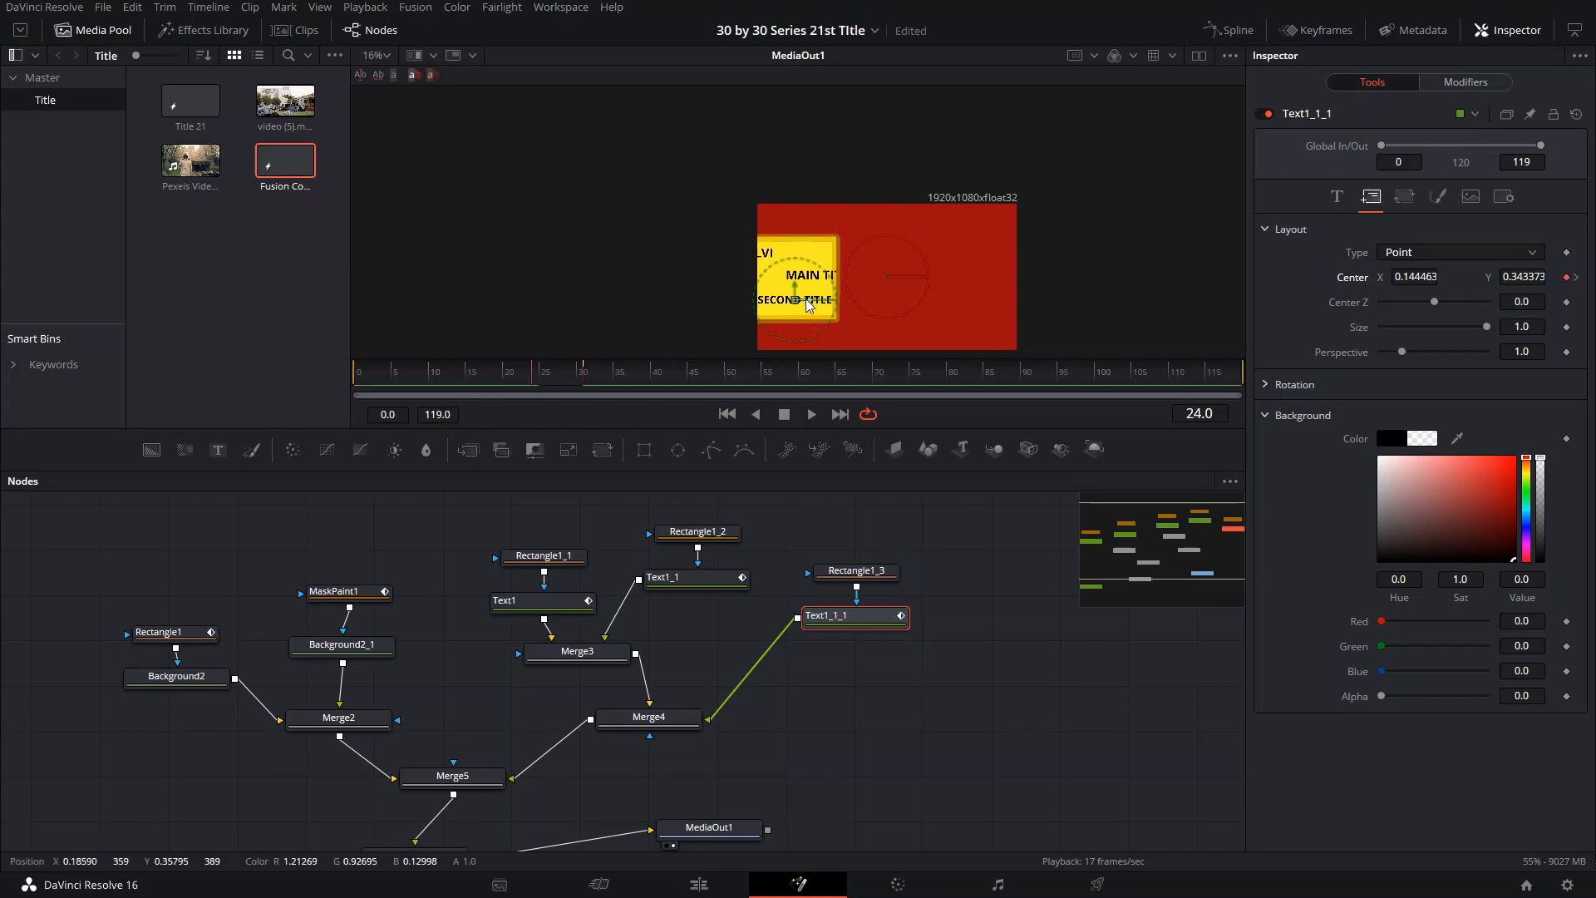
{"action": "left_click_drag", "start_coordinate": [813, 301], "coordinate": [727, 301]}
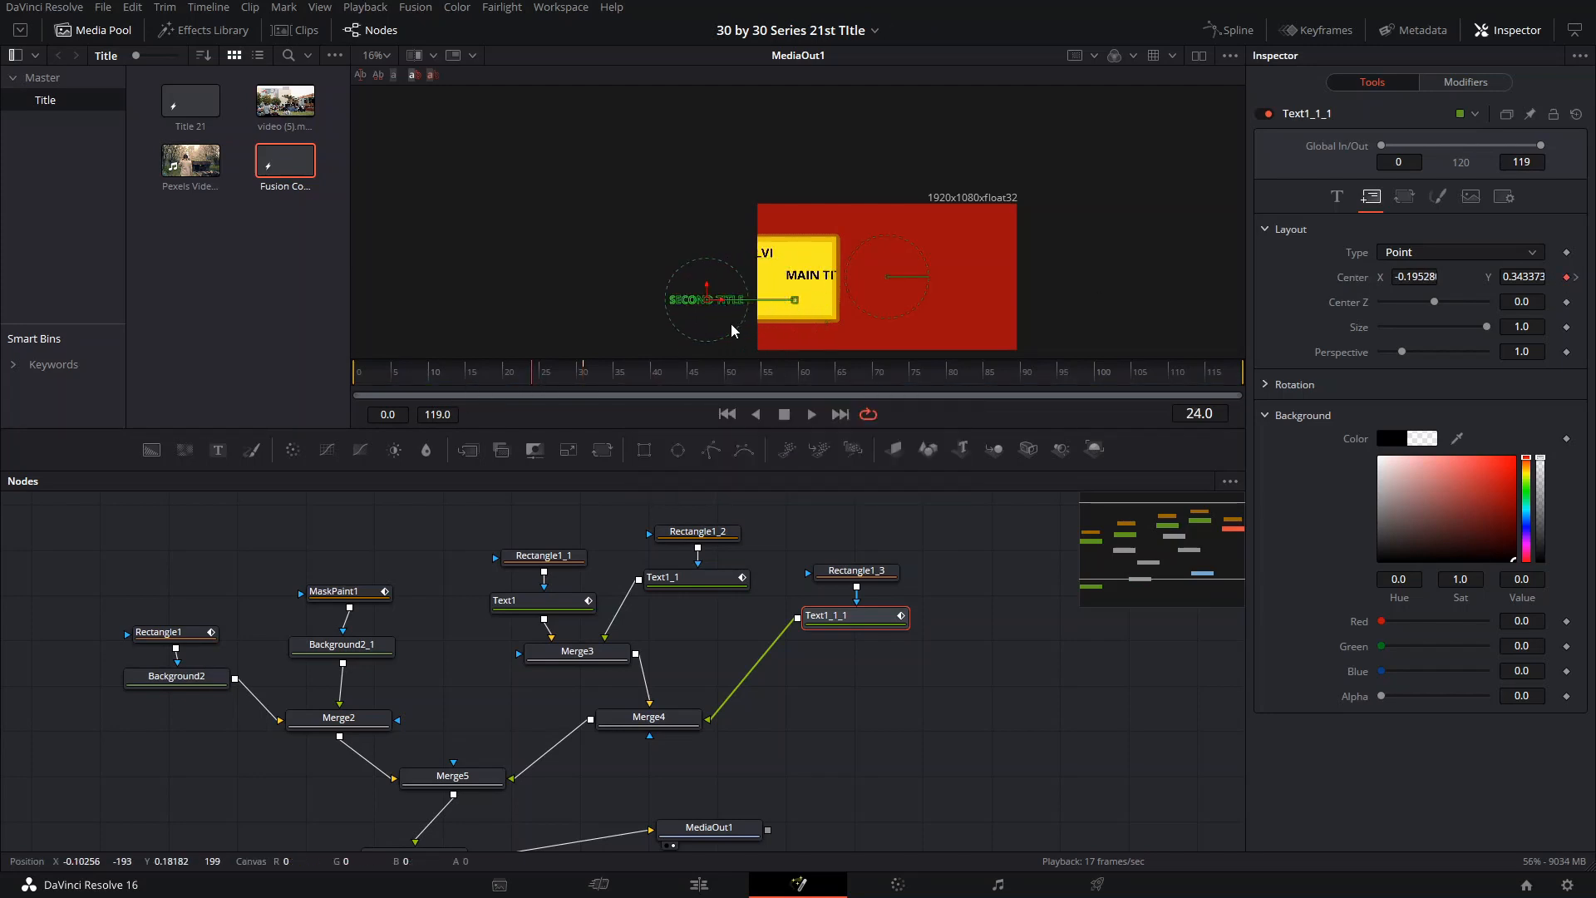
{"action": "key", "text": "bracketleft"}
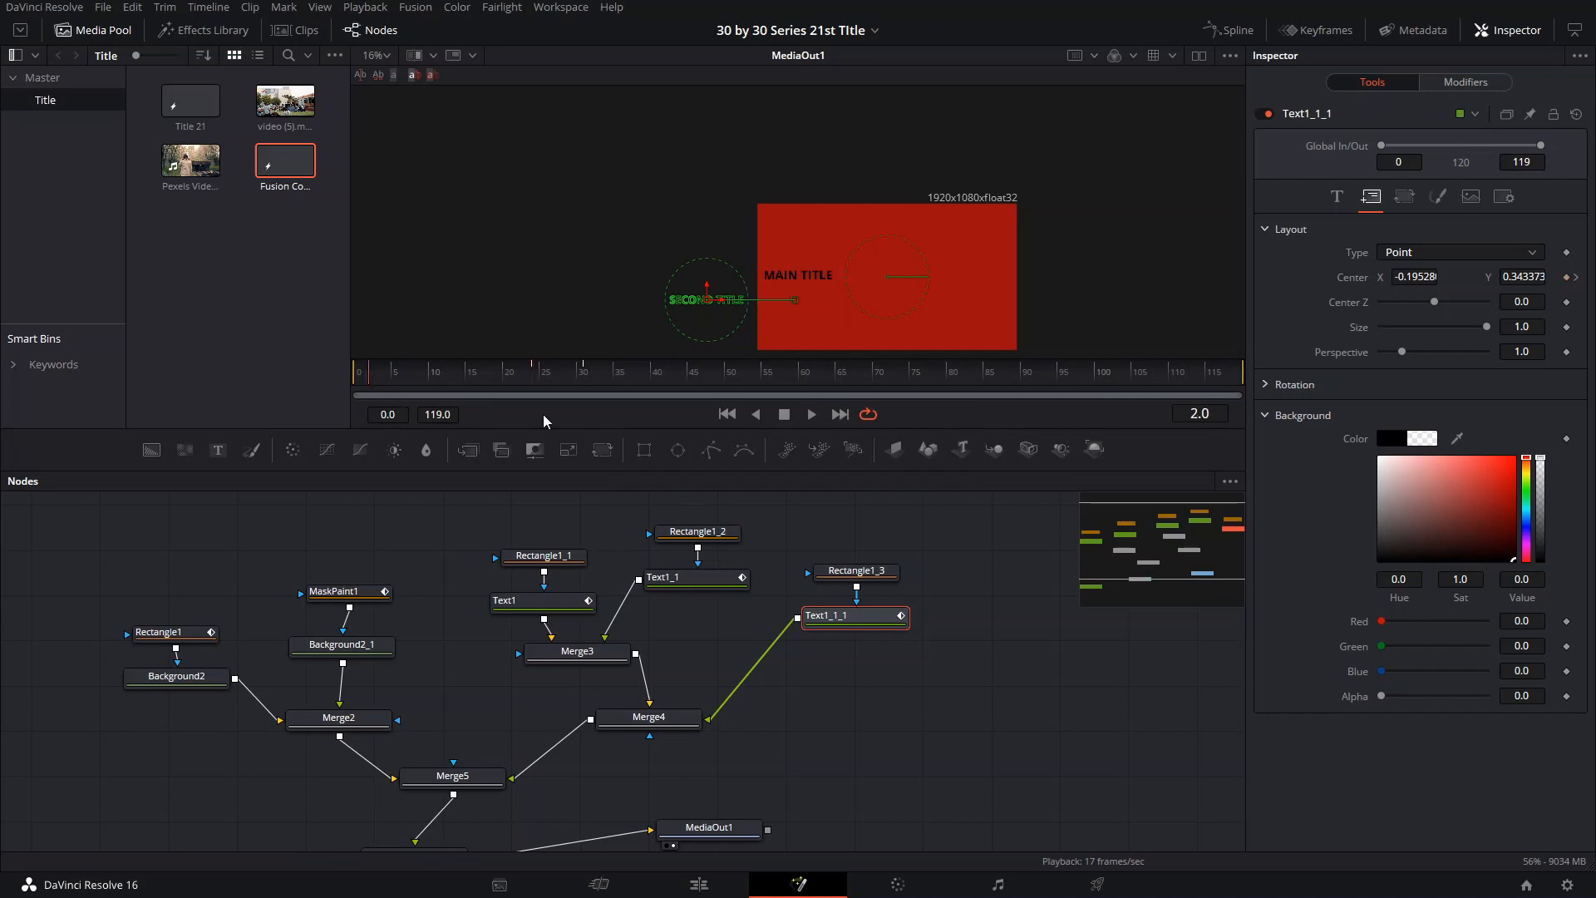
{"action": "left_click", "coordinate": [930, 575]}
{"action": "key", "text": "space"}
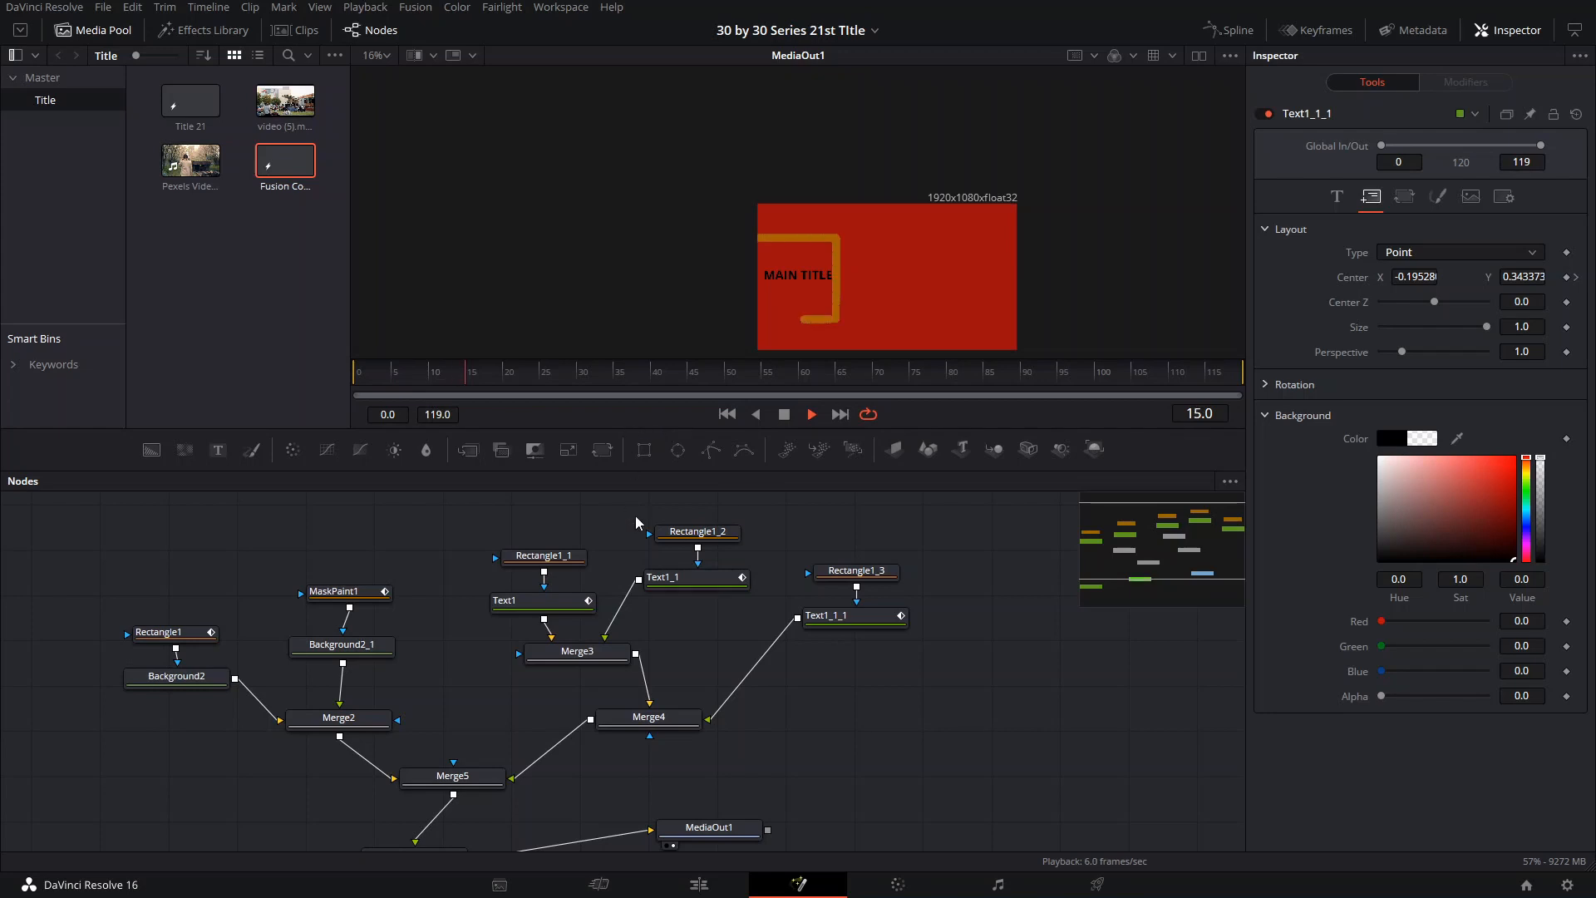
Step: Reverse MAIN TITLE's slide by moving its center X to about 0.471 at frame 22 and 0.160 at frame 29, and play it
{"action": "left_click", "coordinate": [665, 579]}
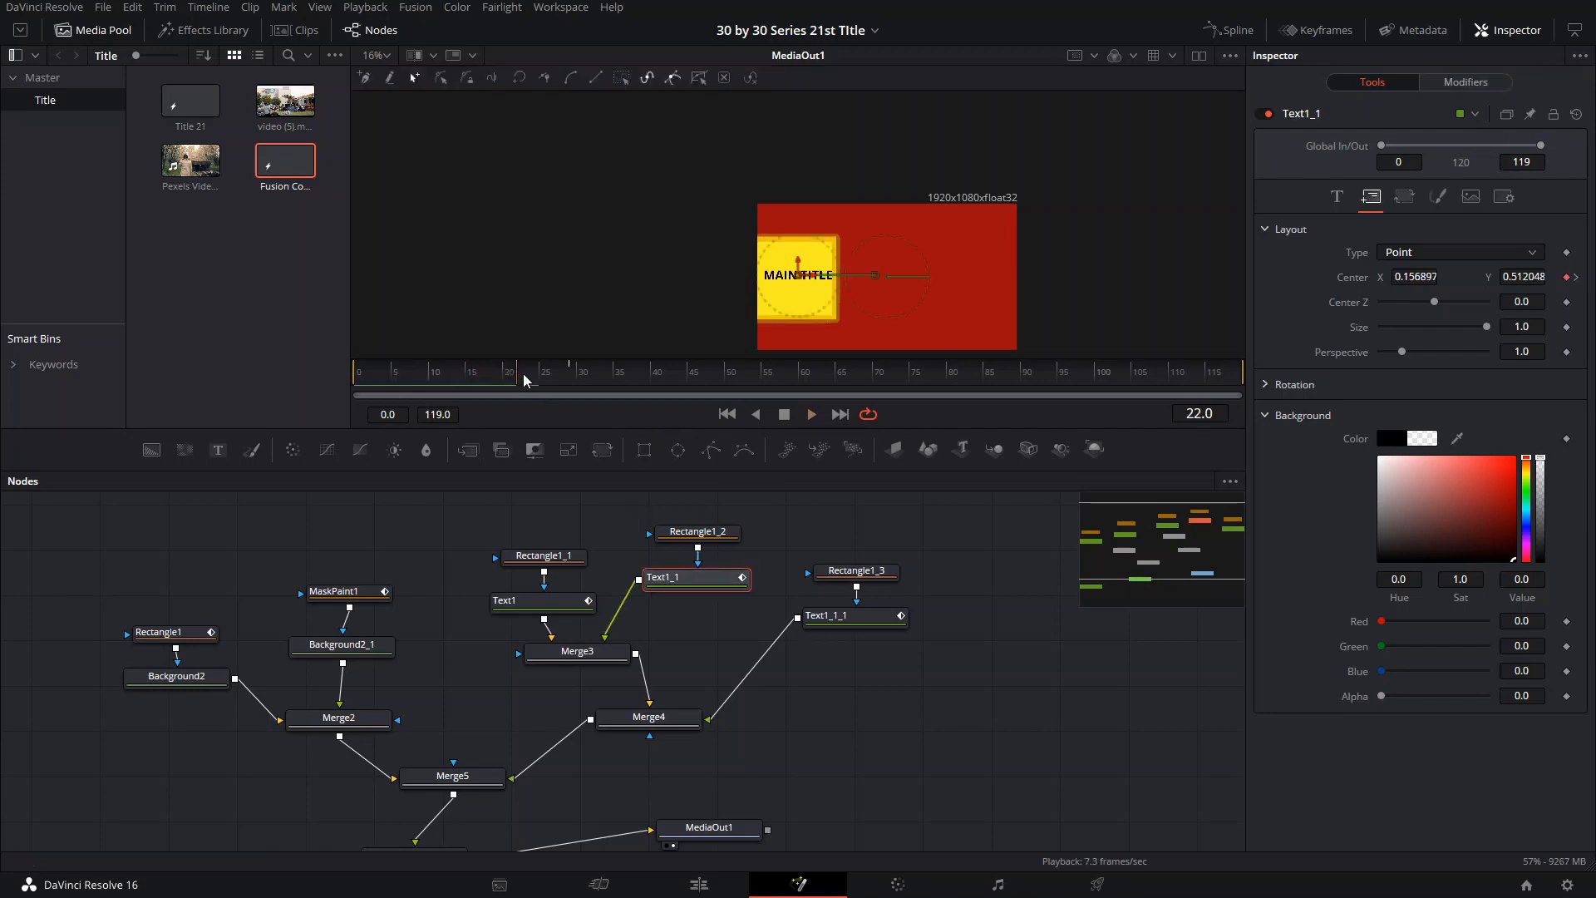
{"action": "left_click_drag", "start_coordinate": [802, 282], "coordinate": [888, 284]}
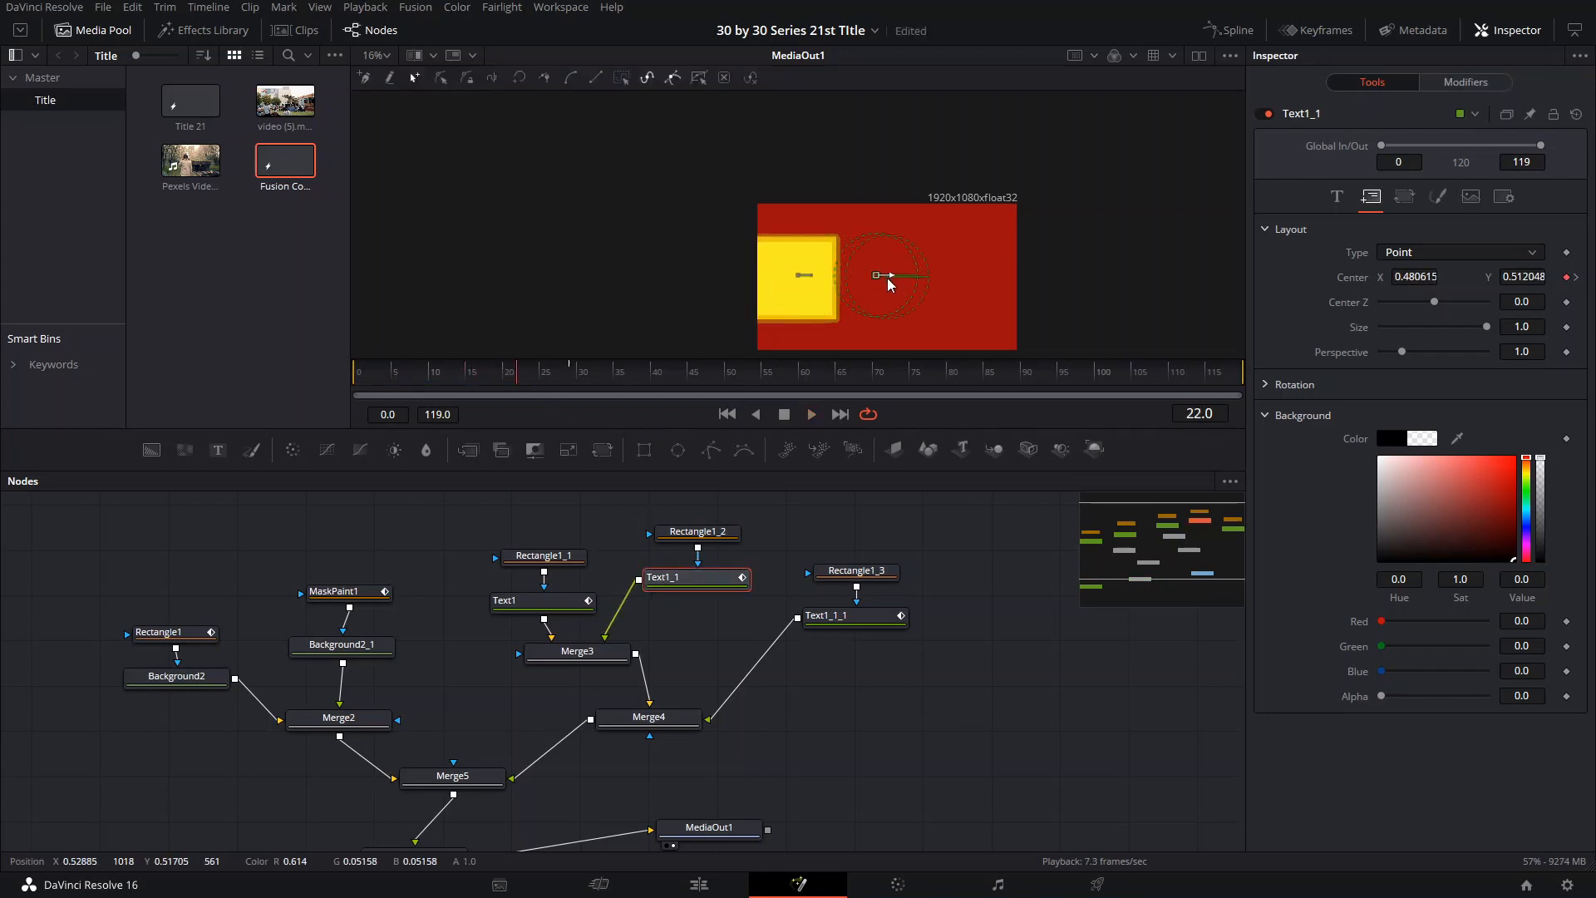
{"action": "left_click_drag", "start_coordinate": [569, 375], "coordinate": [519, 382]}
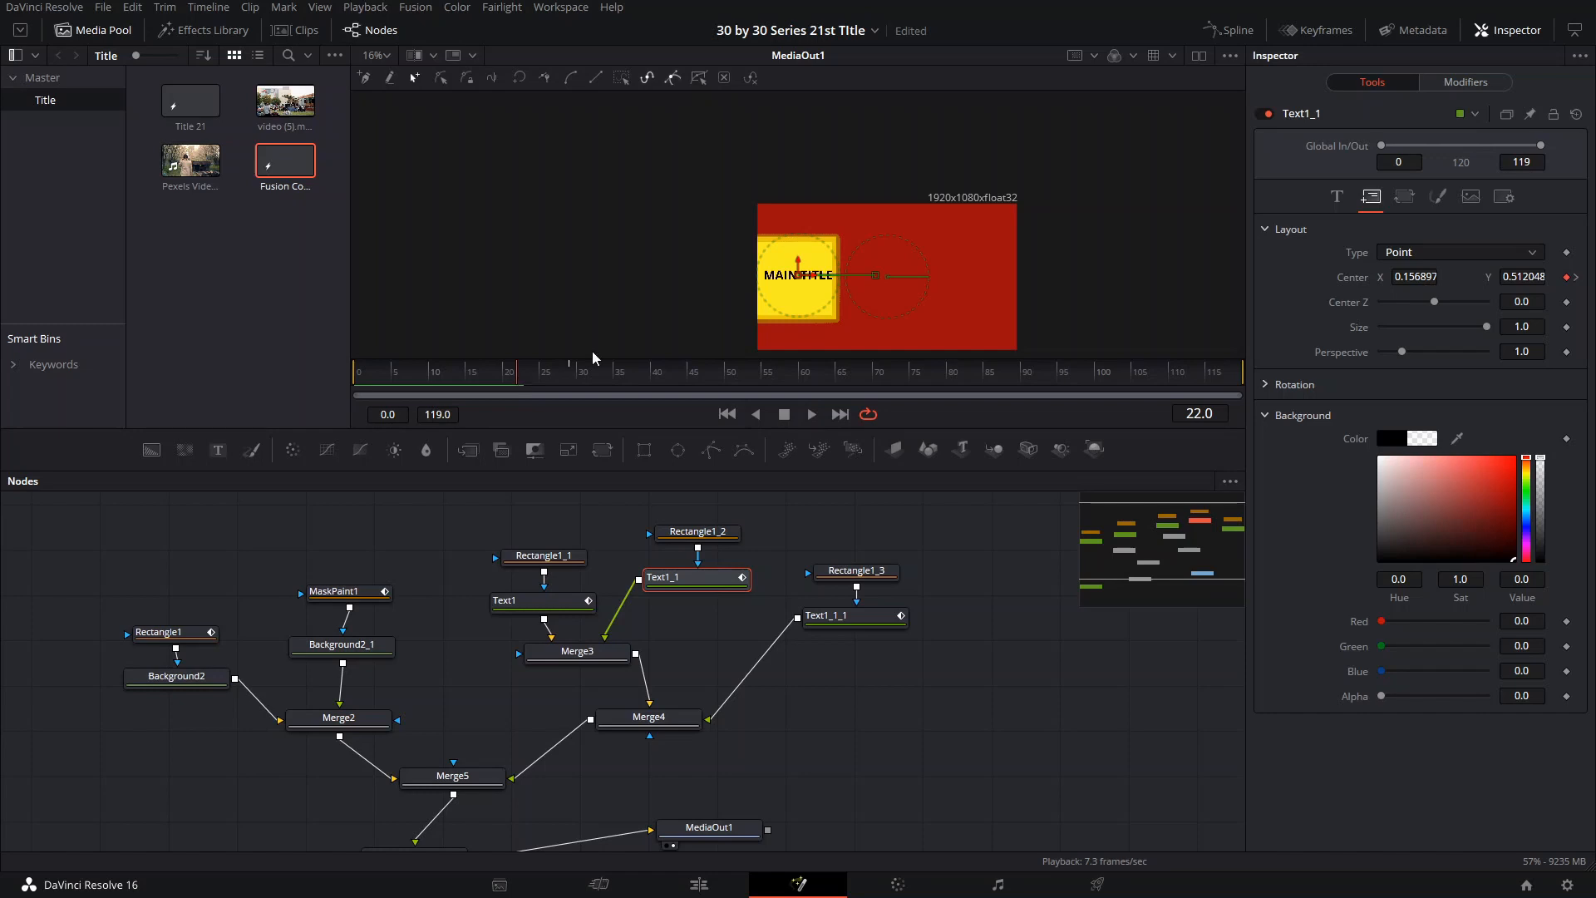
{"action": "left_click_drag", "start_coordinate": [799, 275], "coordinate": [888, 281]}
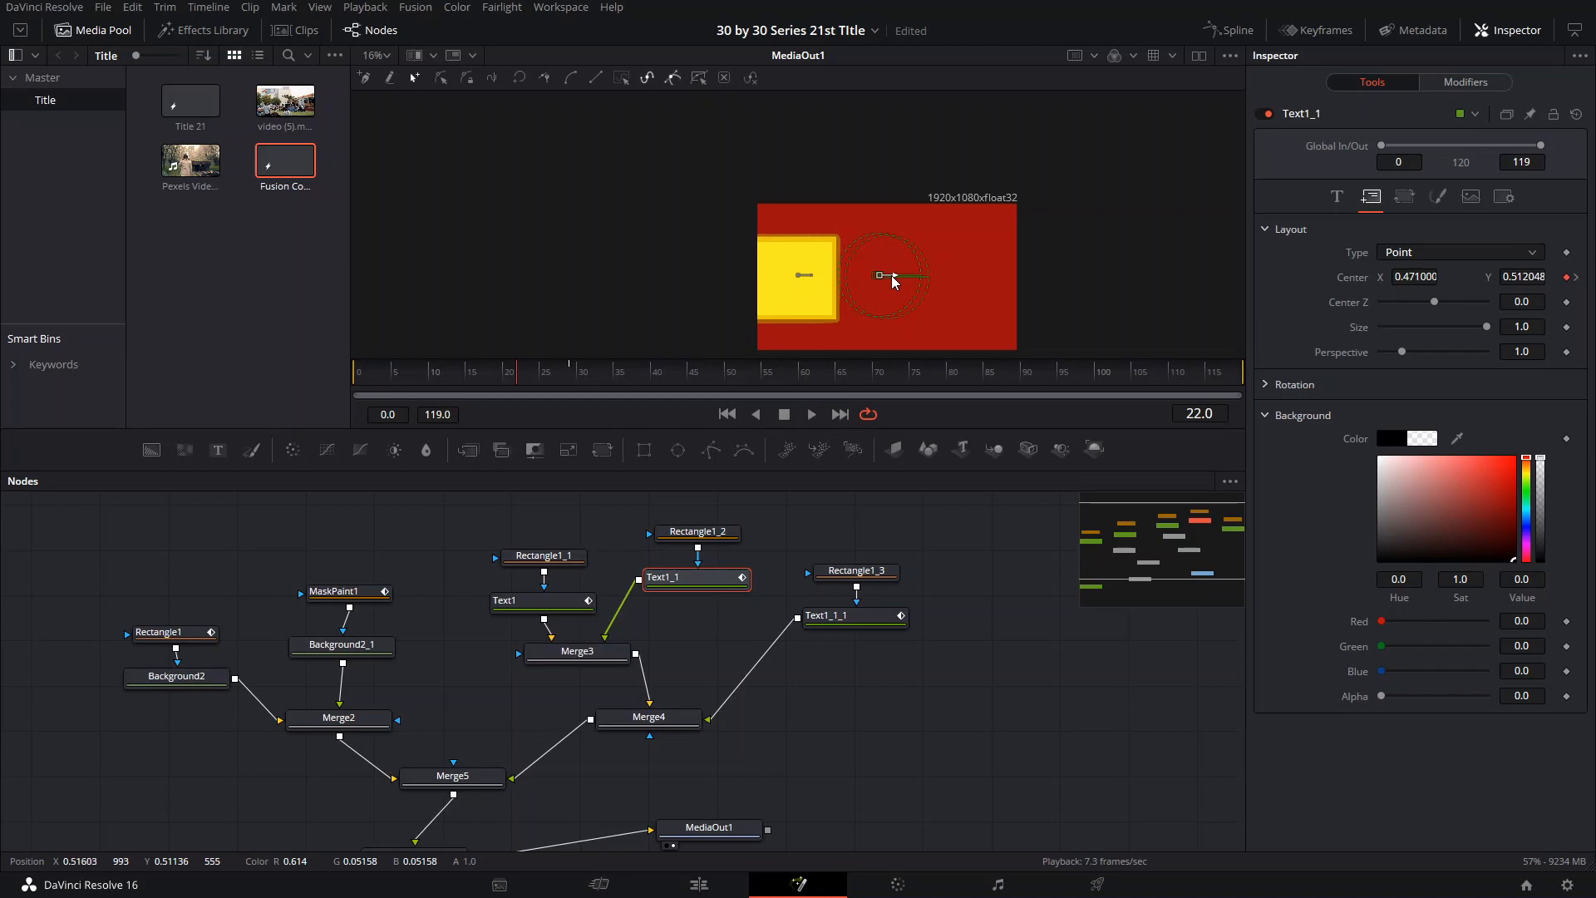
{"action": "left_click", "coordinate": [571, 372]}
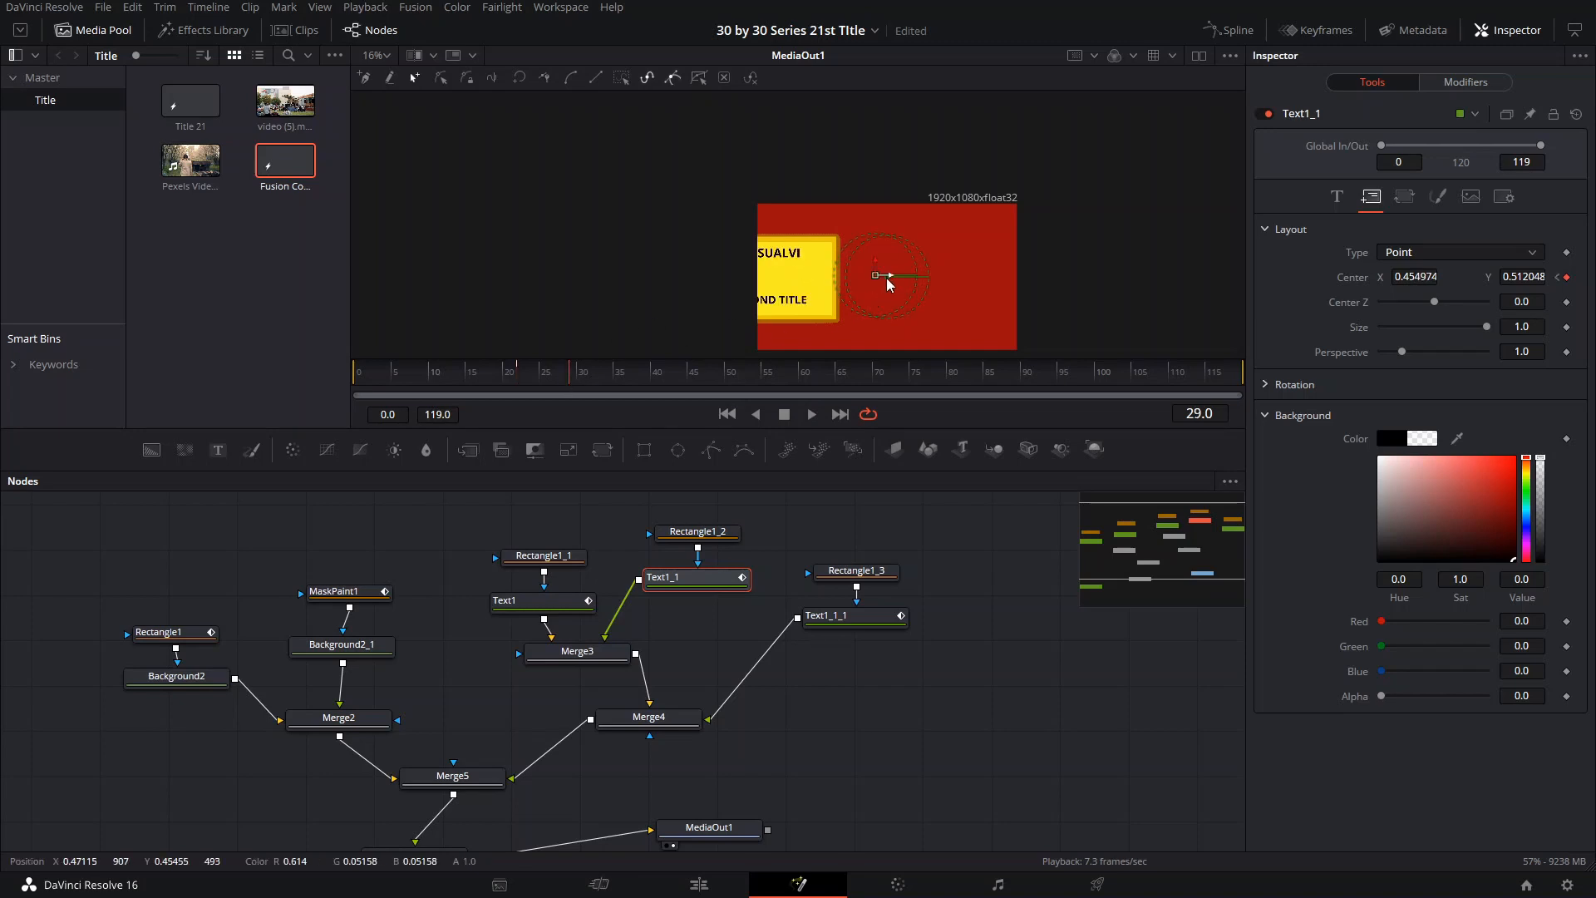
{"action": "left_click_drag", "start_coordinate": [888, 284], "coordinate": [811, 285]}
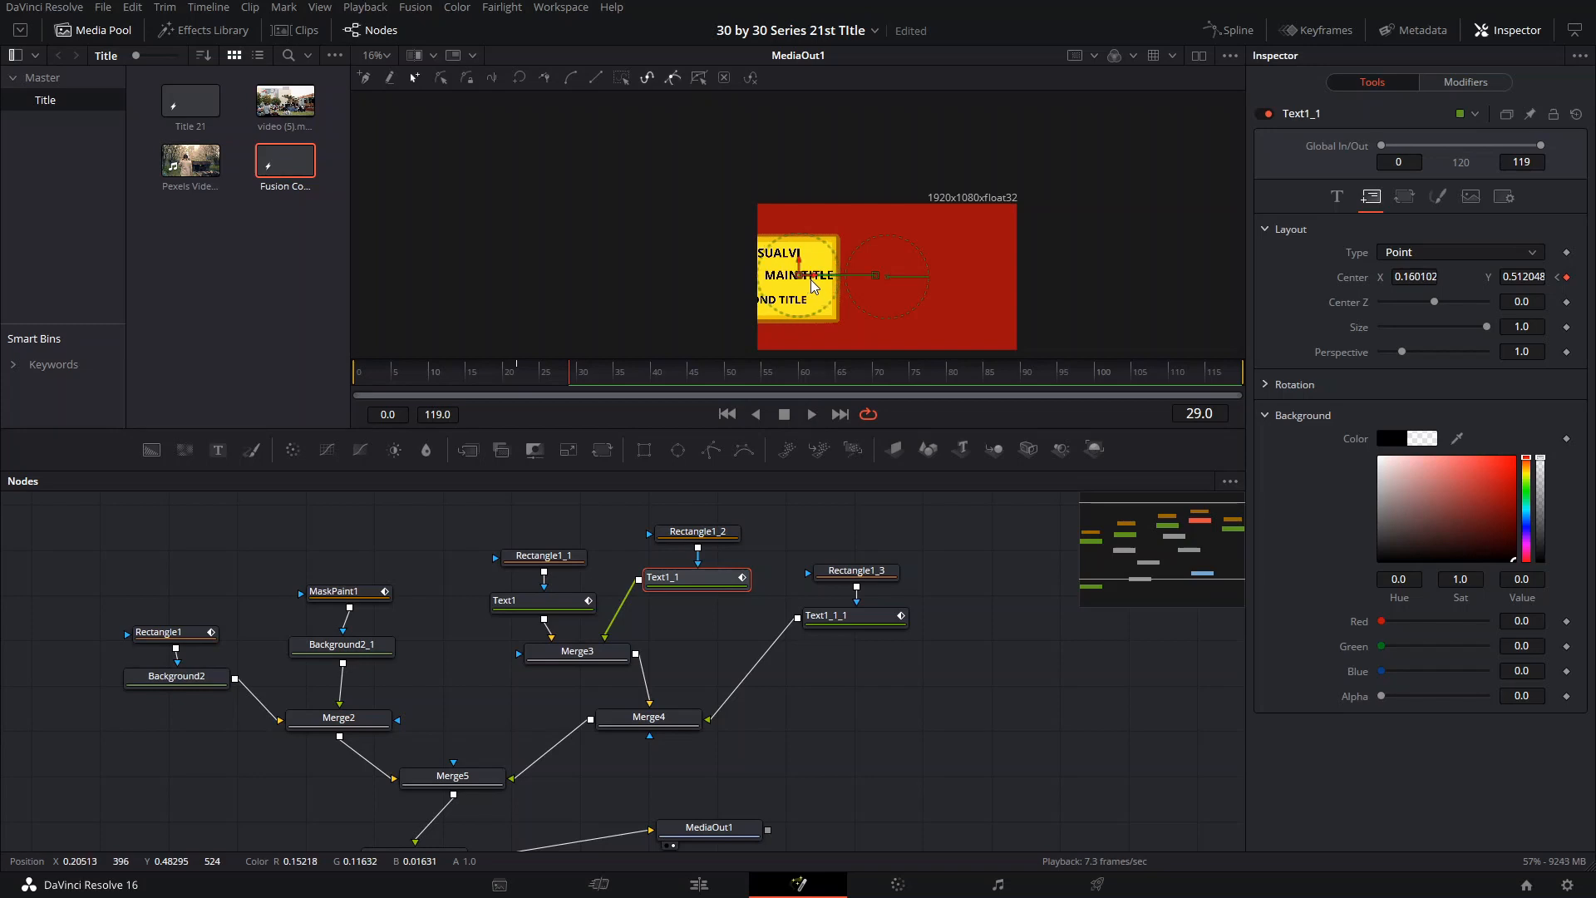
{"action": "left_click", "coordinate": [393, 373]}
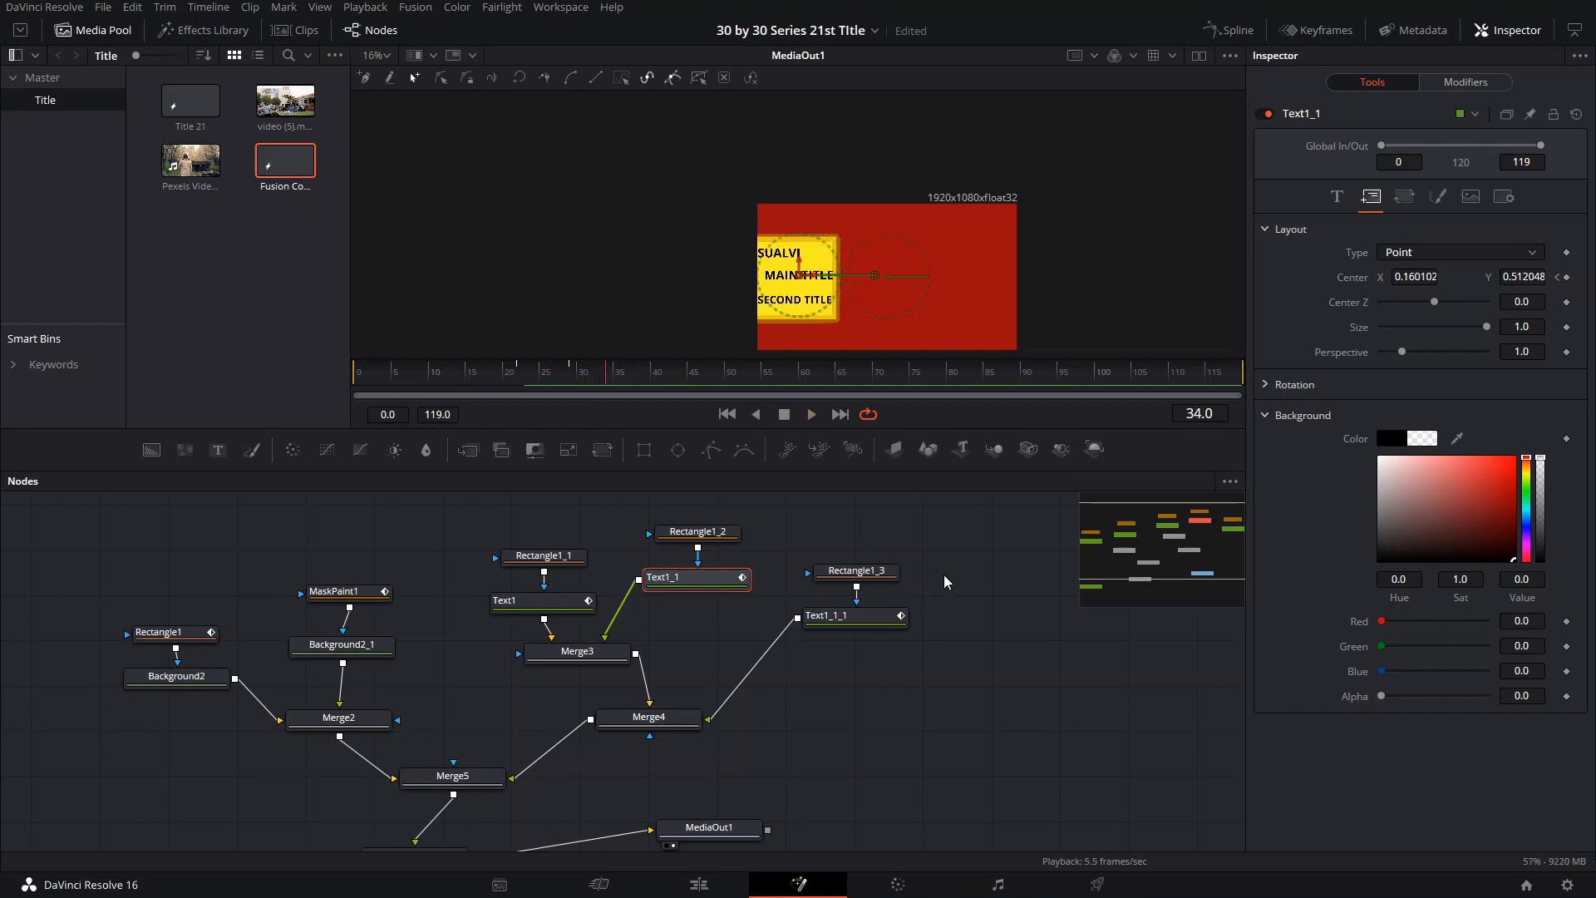
{"action": "key", "text": "space"}
Step: Add a Transform node after Merge5 to control the rectangle and all three titles together
{"action": "left_click_drag", "start_coordinate": [942, 637], "coordinate": [962, 761]}
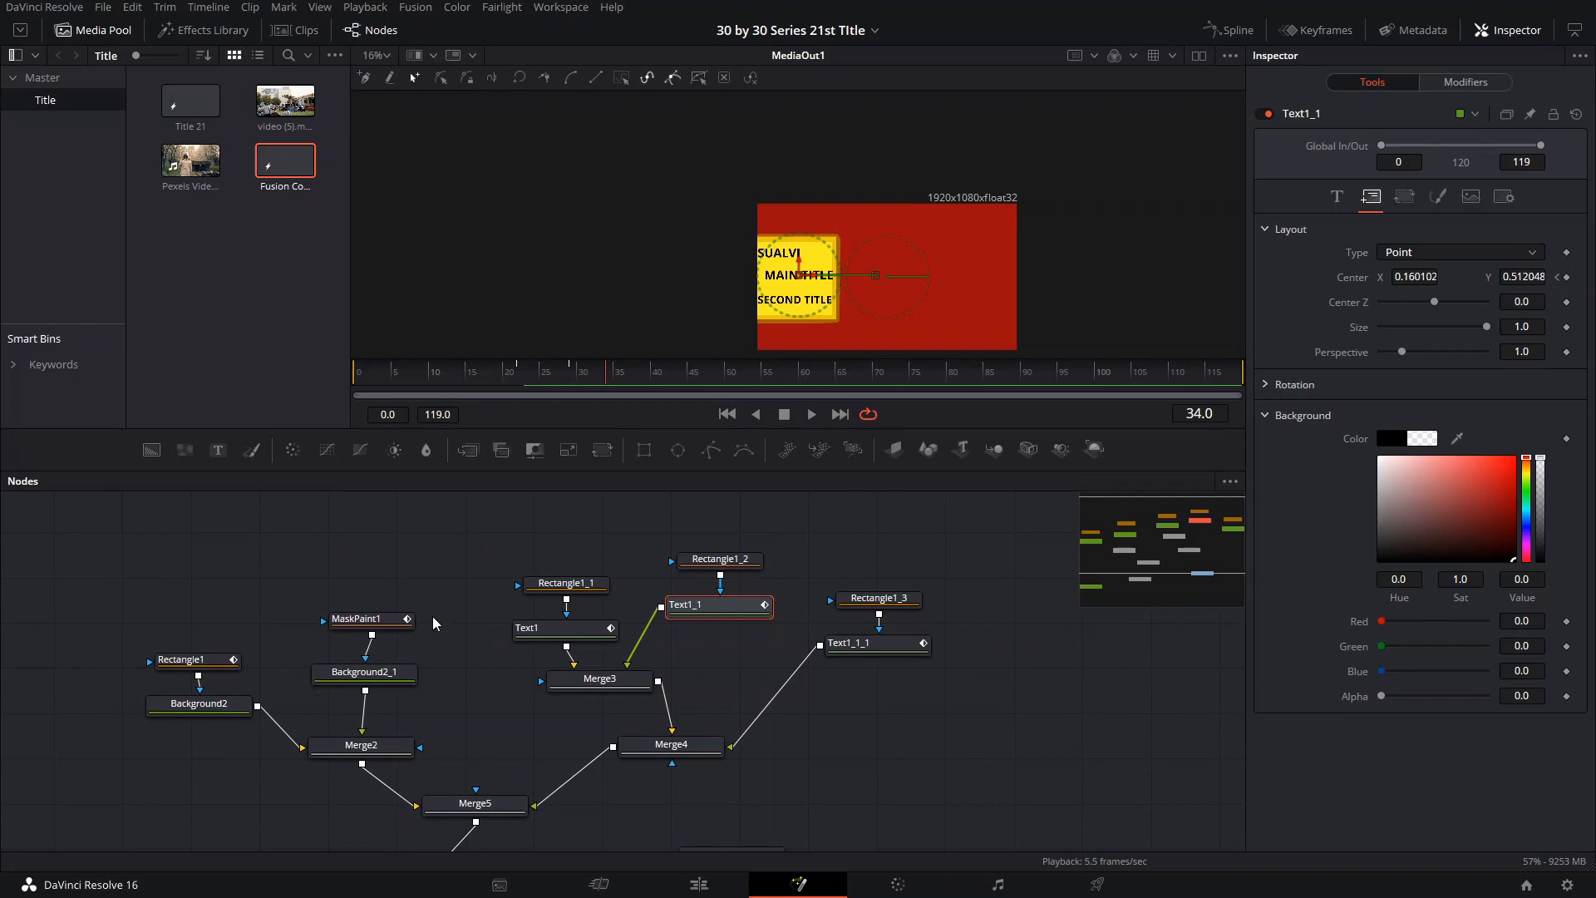
{"action": "left_click_drag", "start_coordinate": [526, 695], "coordinate": [480, 622]}
{"action": "left_click_drag", "start_coordinate": [172, 517], "coordinate": [945, 835]}
{"action": "left_click_drag", "start_coordinate": [545, 820], "coordinate": [495, 744]}
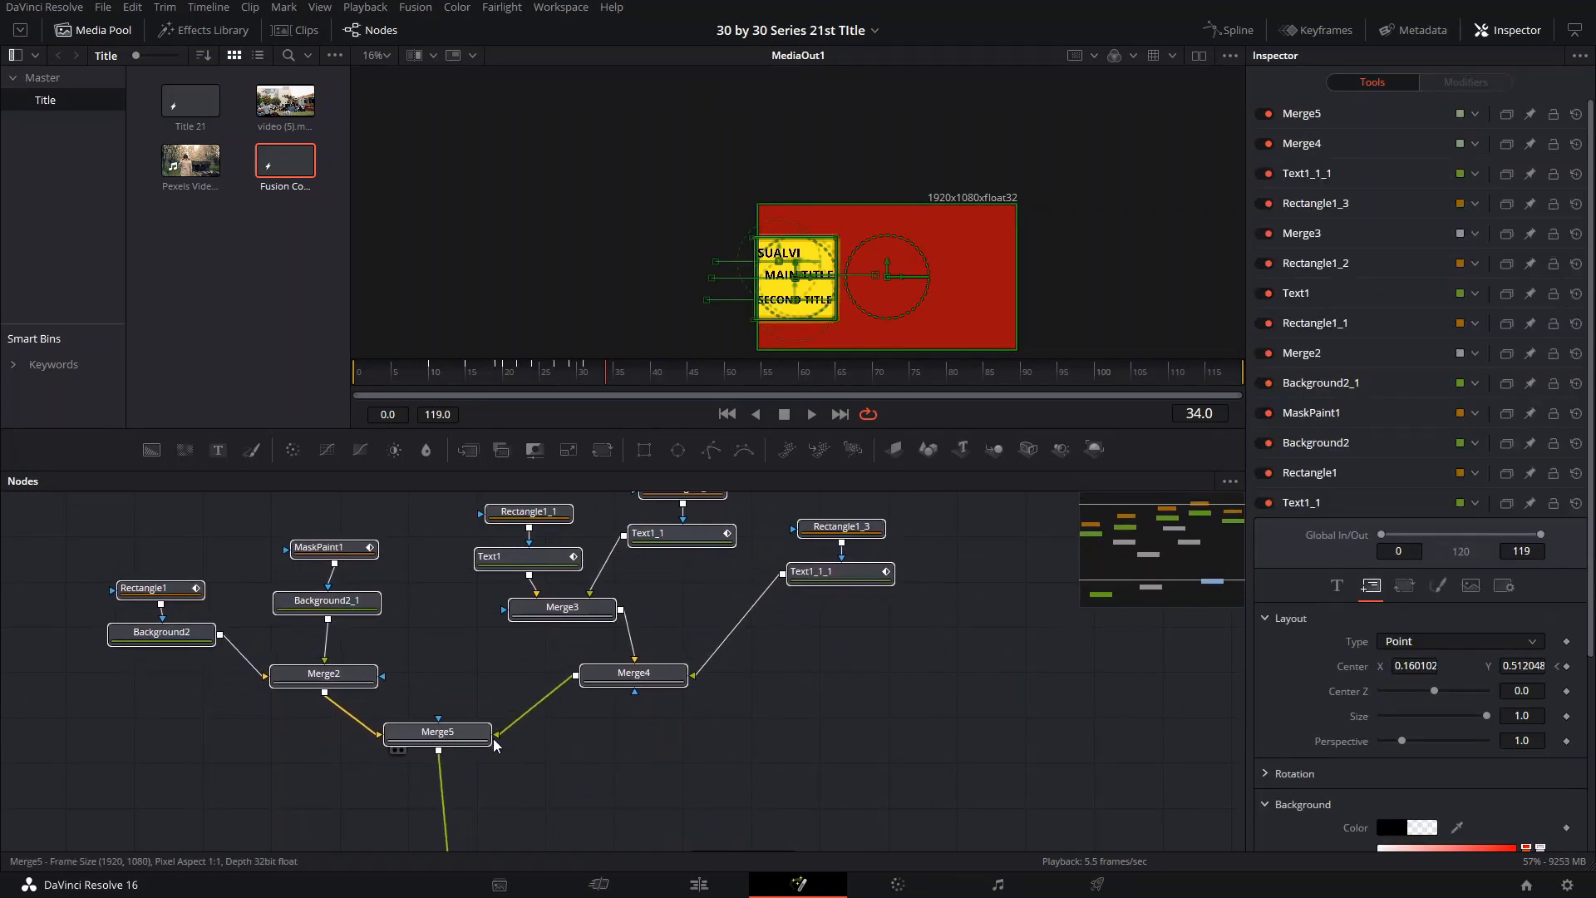
{"action": "left_click", "coordinate": [441, 733]}
{"action": "key", "text": "shift+space"}
{"action": "type", "text": "paint"}
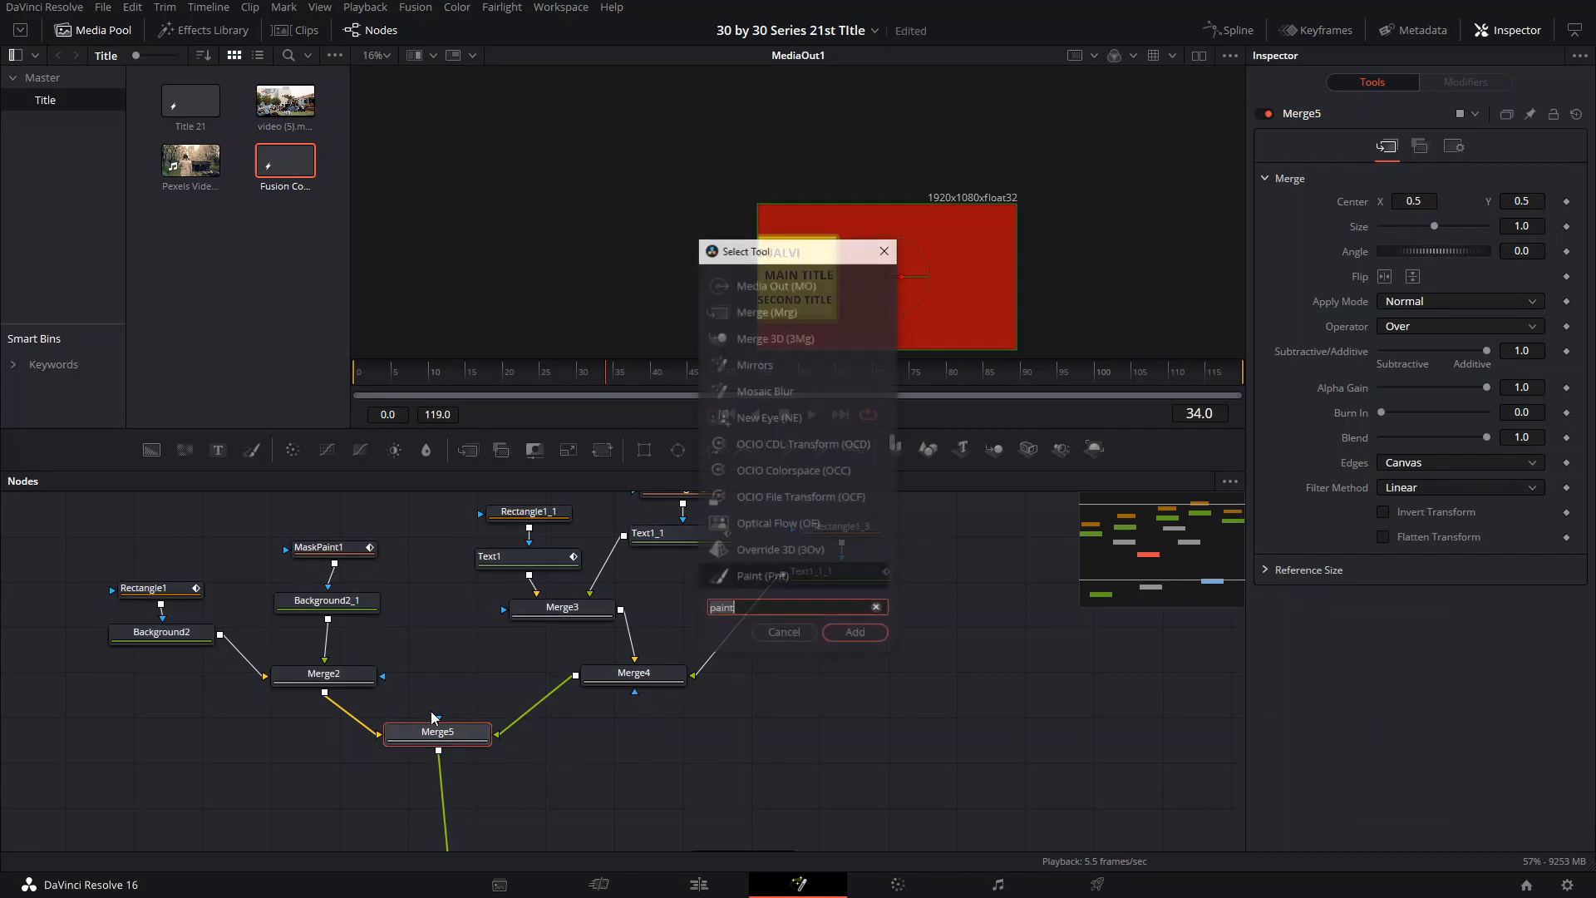
{"action": "type", "text": "trans"}
{"action": "key", "text": "Return"}
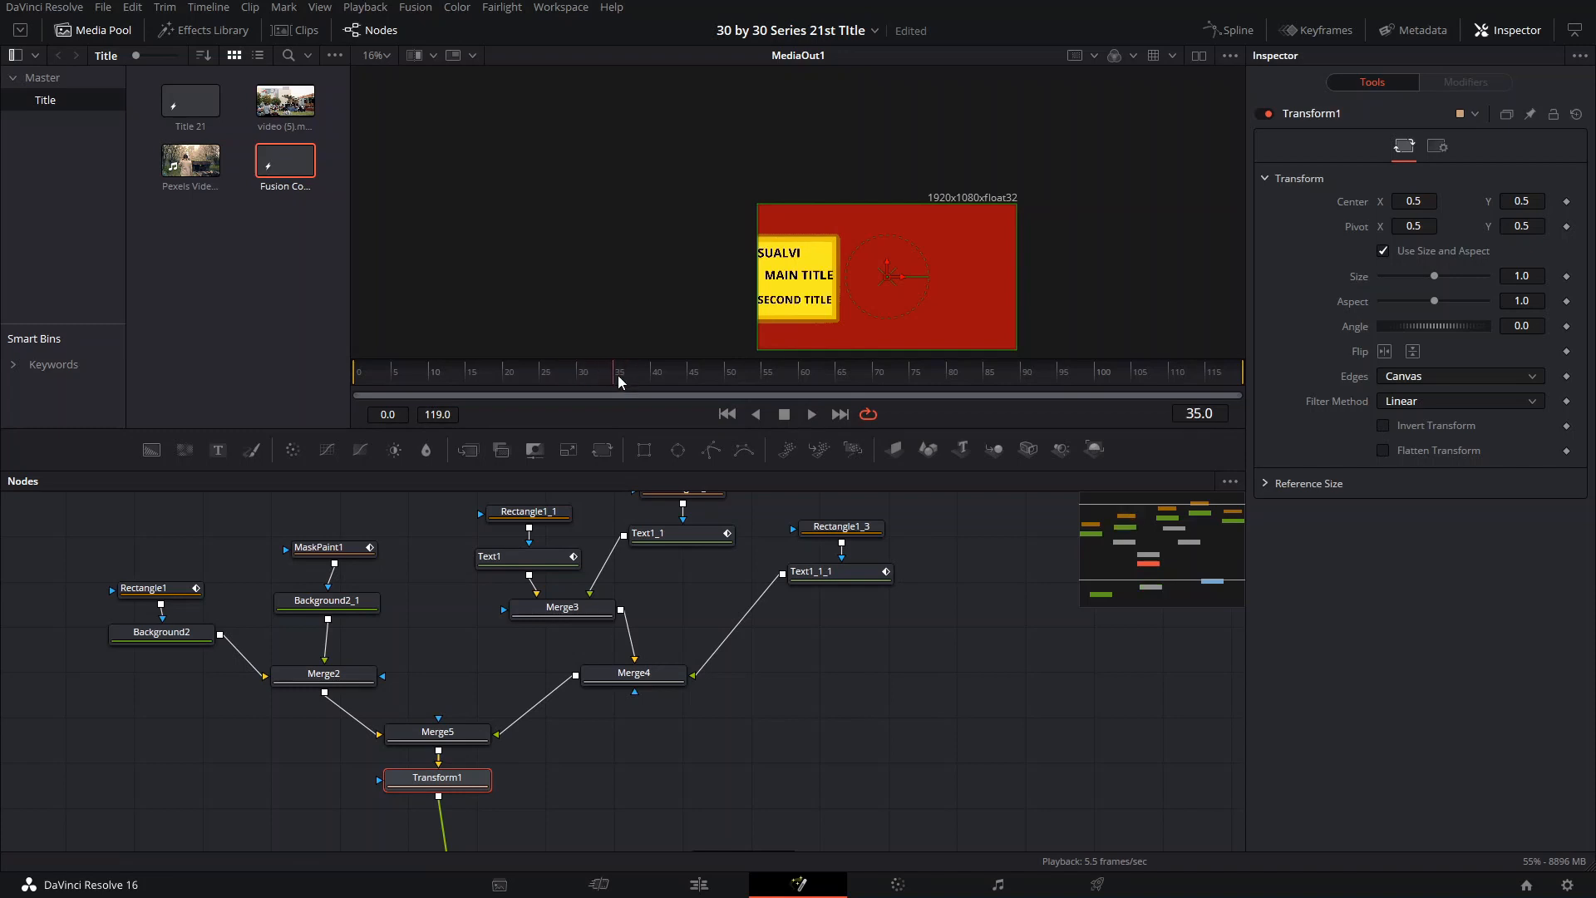
Step: Keyframe the Transform's center and size at frame 35, then at frame 43 set size 0.81 and center about 0.407, 0.761
{"action": "left_click", "coordinate": [1566, 202]}
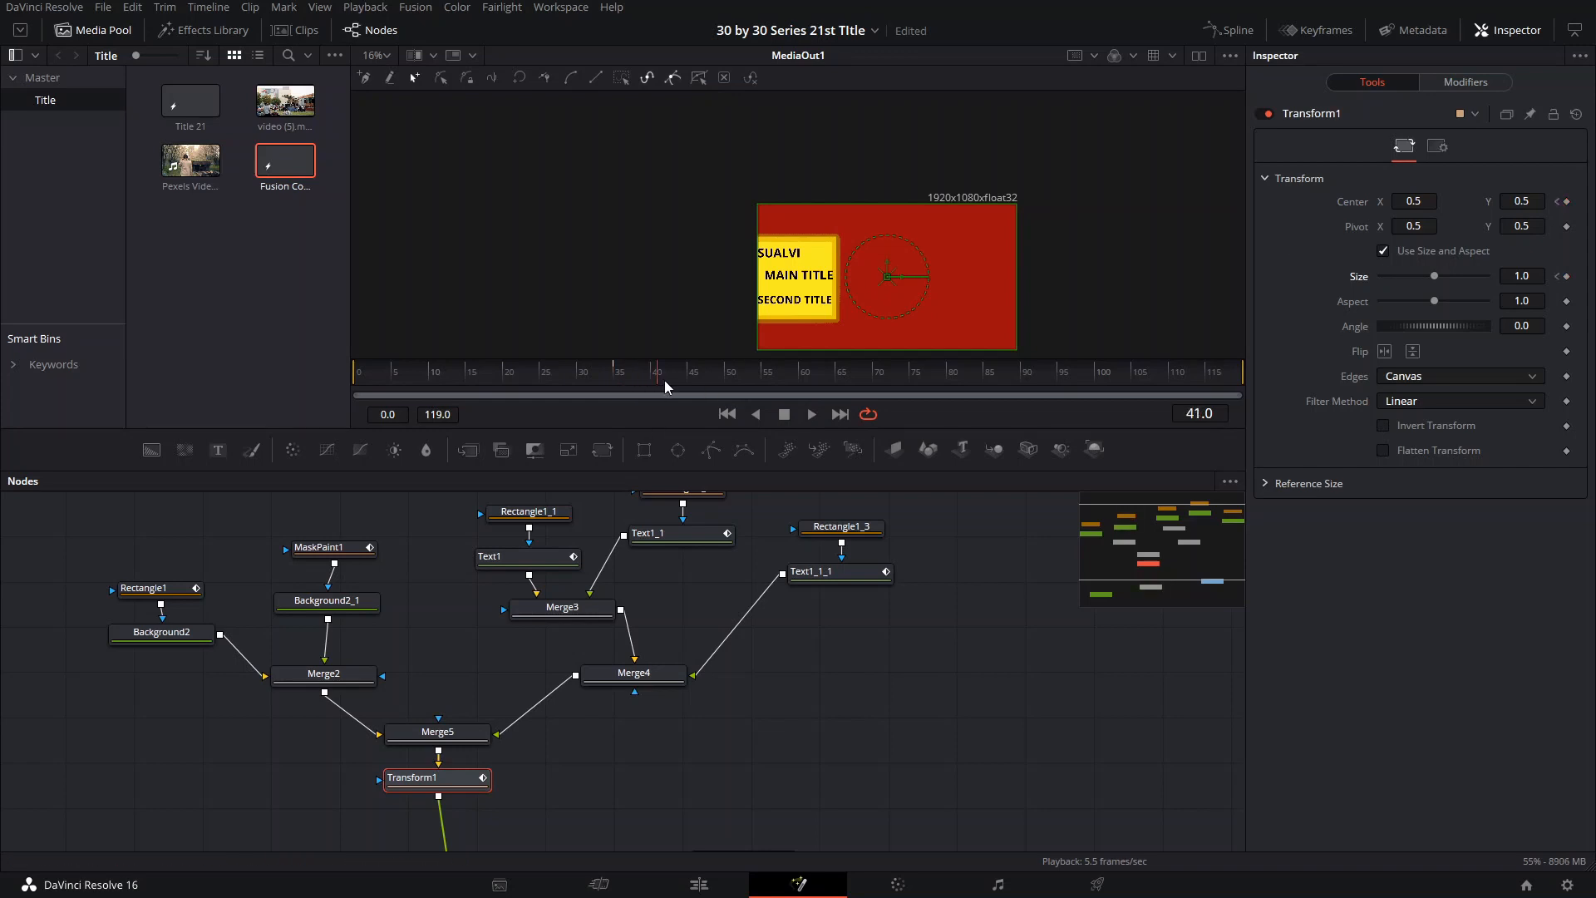
{"action": "left_click_drag", "start_coordinate": [666, 381], "coordinate": [677, 367]}
{"action": "left_click_drag", "start_coordinate": [886, 261], "coordinate": [881, 227]}
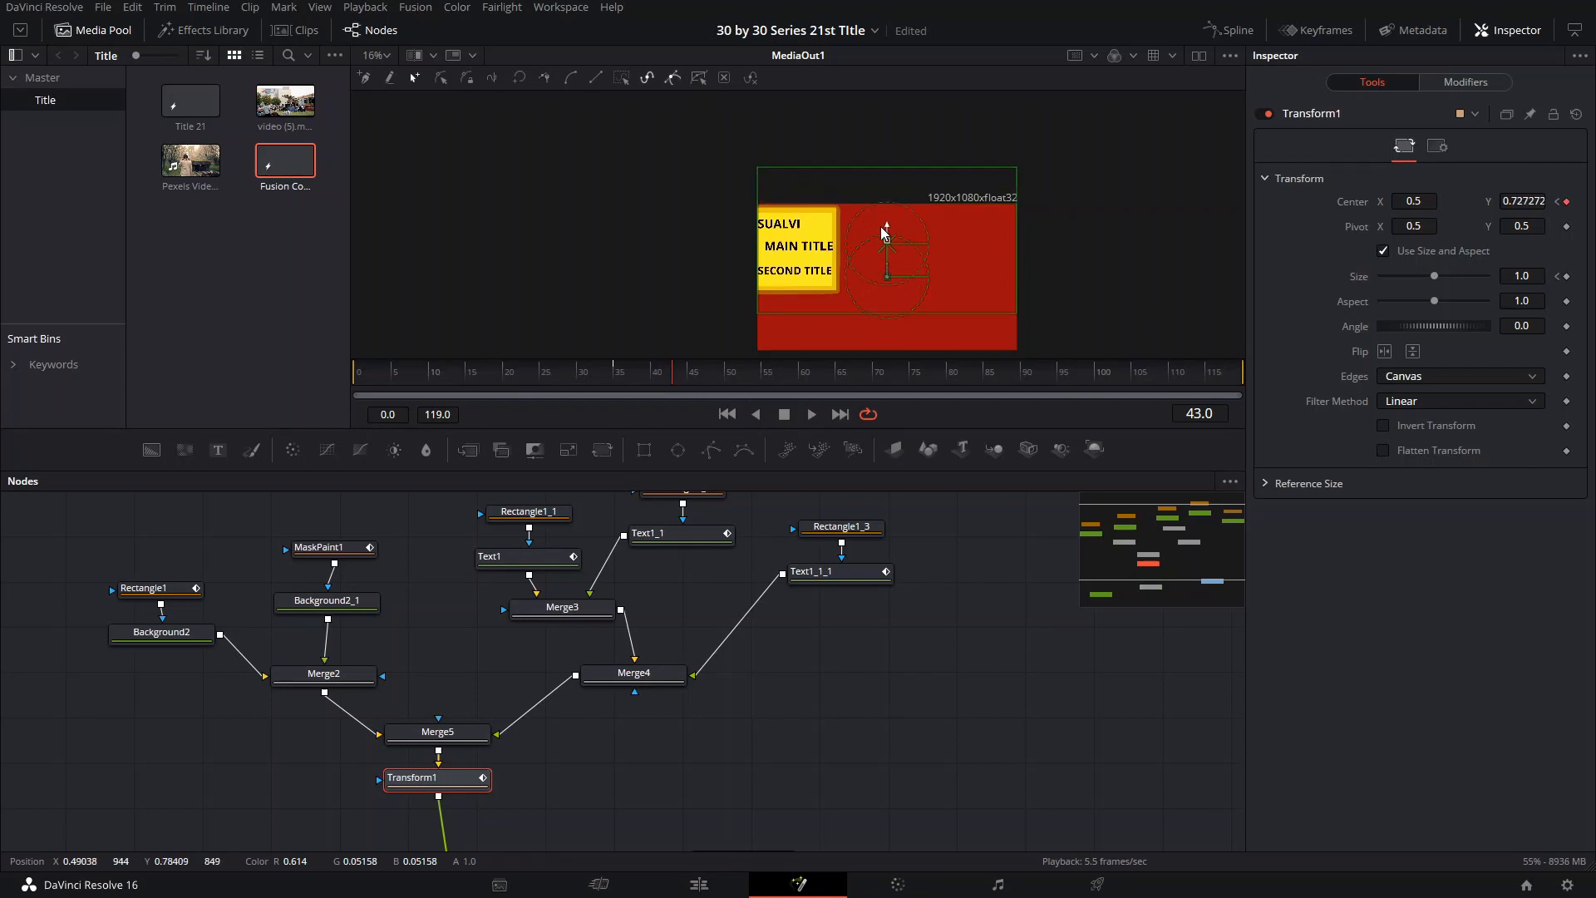
{"action": "left_click_drag", "start_coordinate": [1439, 281], "coordinate": [1425, 279]}
{"action": "left_click_drag", "start_coordinate": [906, 238], "coordinate": [877, 248]}
Step: Fine-tune the Transform's center at frame 43 to about 0.406, 0.783 in the frame's upper-left corner, and scrub through the animation
{"action": "scroll", "coordinate": [795, 249], "scroll_direction": "up", "scroll_amount": 2}
{"action": "scroll", "coordinate": [807, 243], "scroll_direction": "up", "scroll_amount": 2}
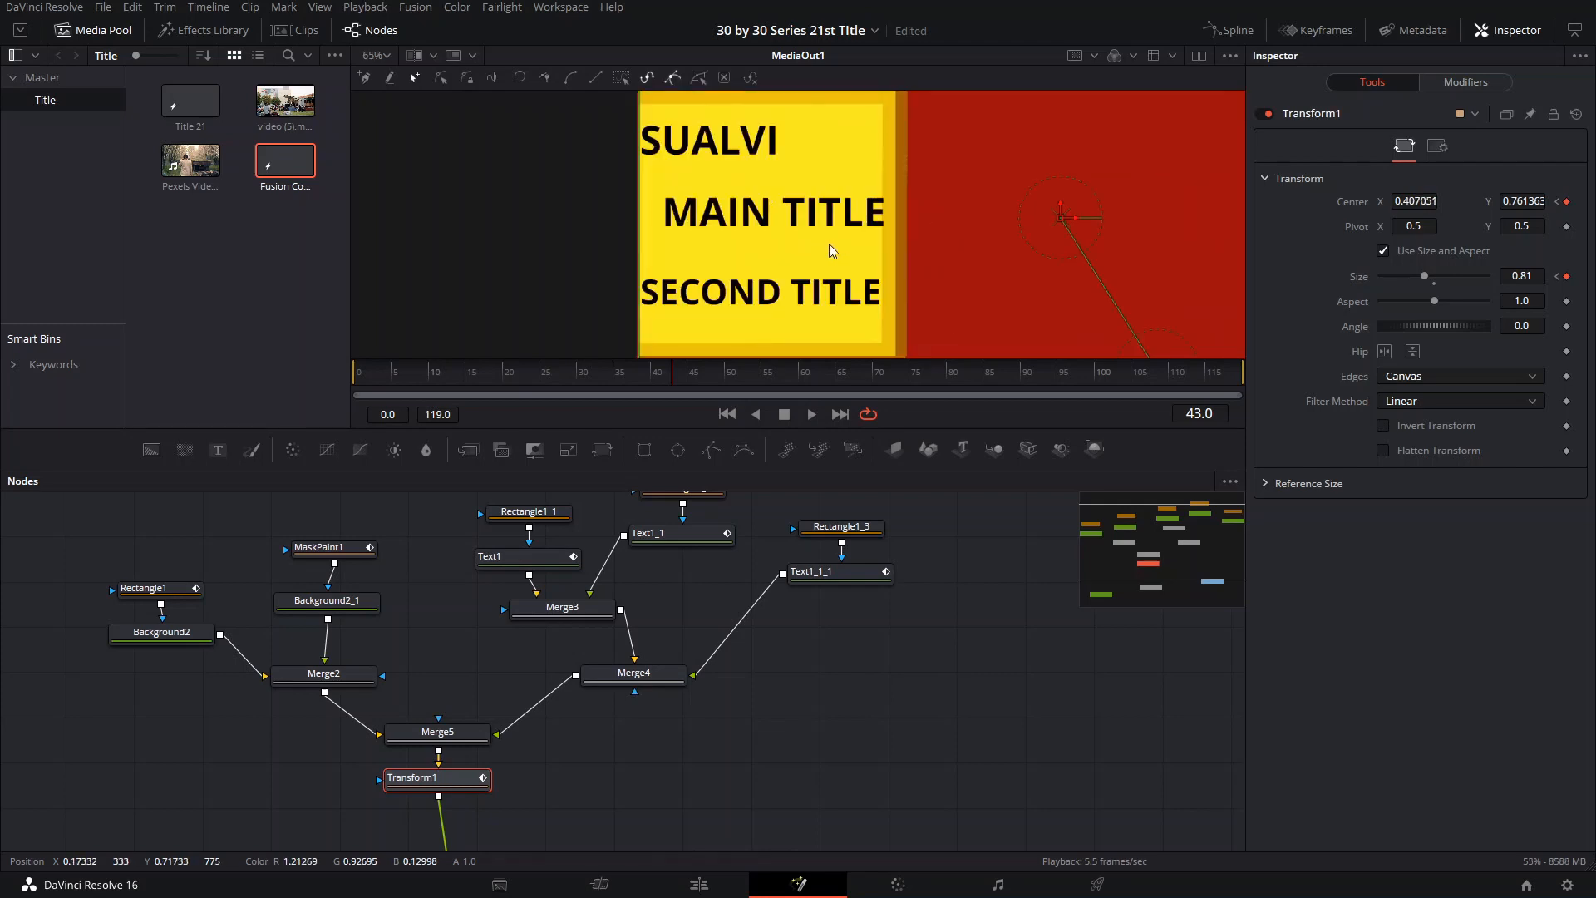
{"action": "scroll", "coordinate": [856, 239], "scroll_direction": "down", "scroll_amount": 1}
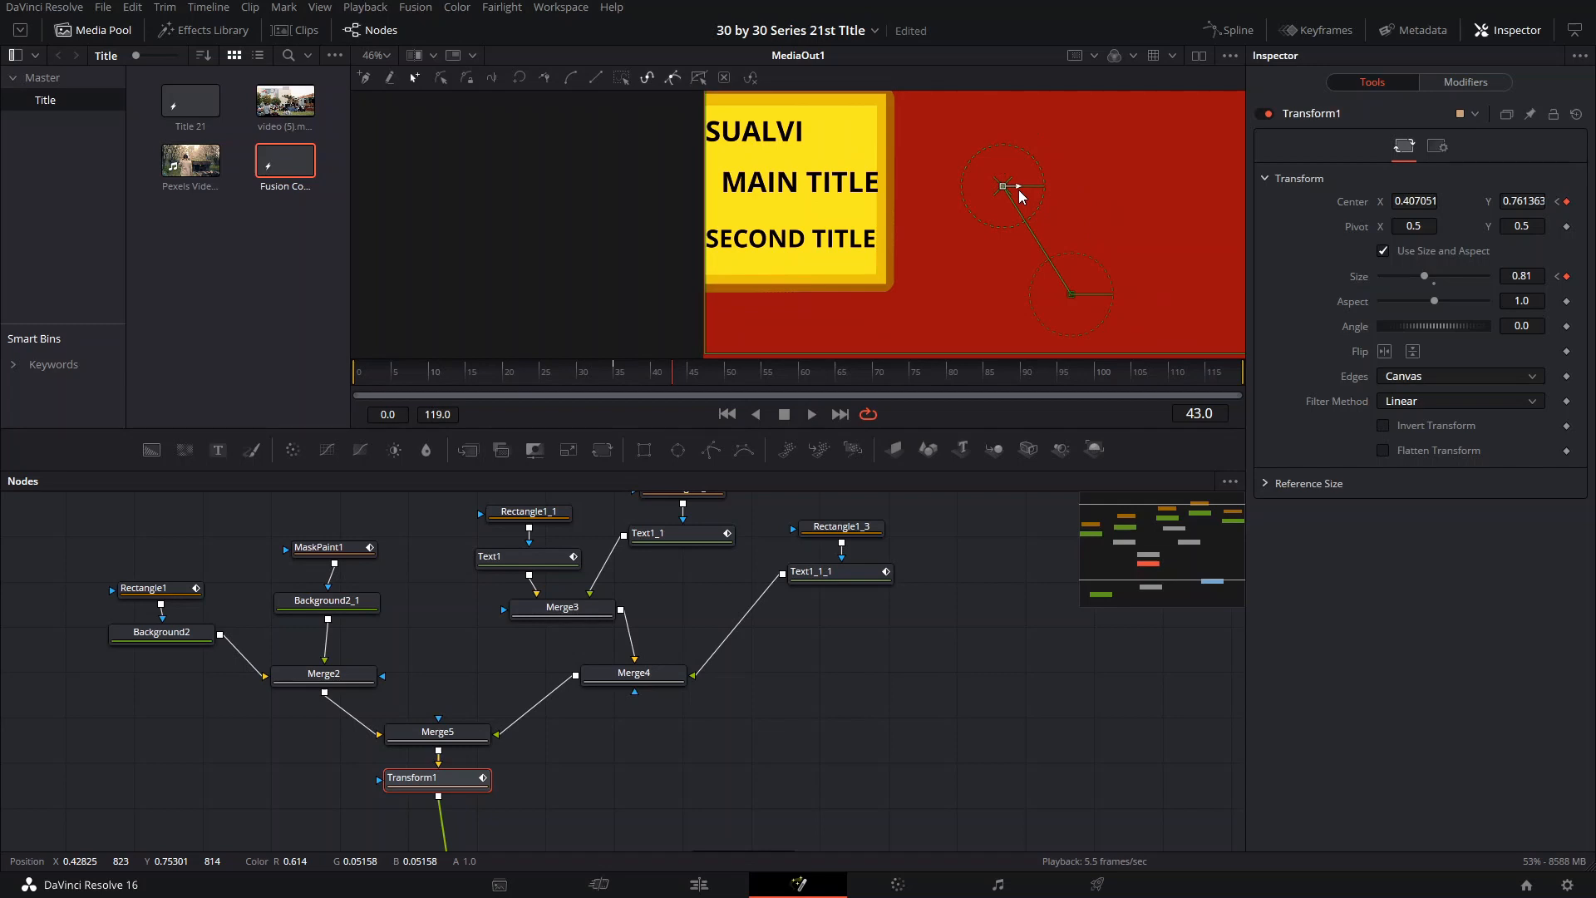
{"action": "left_click_drag", "start_coordinate": [1019, 191], "coordinate": [991, 212]}
{"action": "scroll", "coordinate": [815, 177], "scroll_direction": "up", "scroll_amount": 2}
{"action": "scroll", "coordinate": [873, 191], "scroll_direction": "down", "scroll_amount": 1}
{"action": "scroll", "coordinate": [886, 236], "scroll_direction": "down", "scroll_amount": 4}
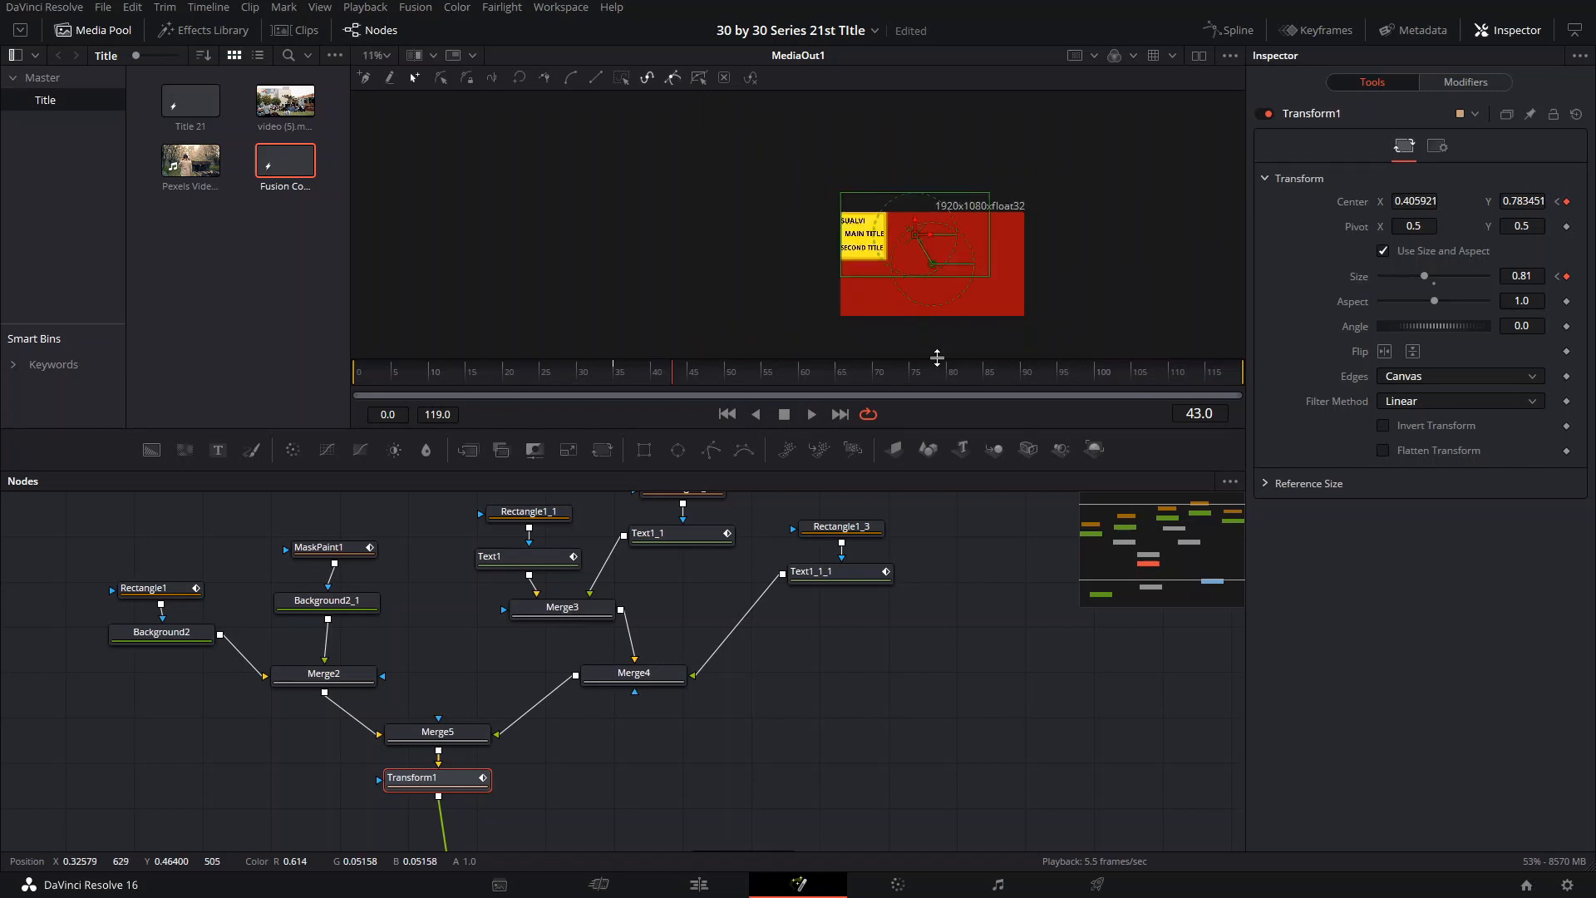
{"action": "left_click", "coordinate": [1016, 751]}
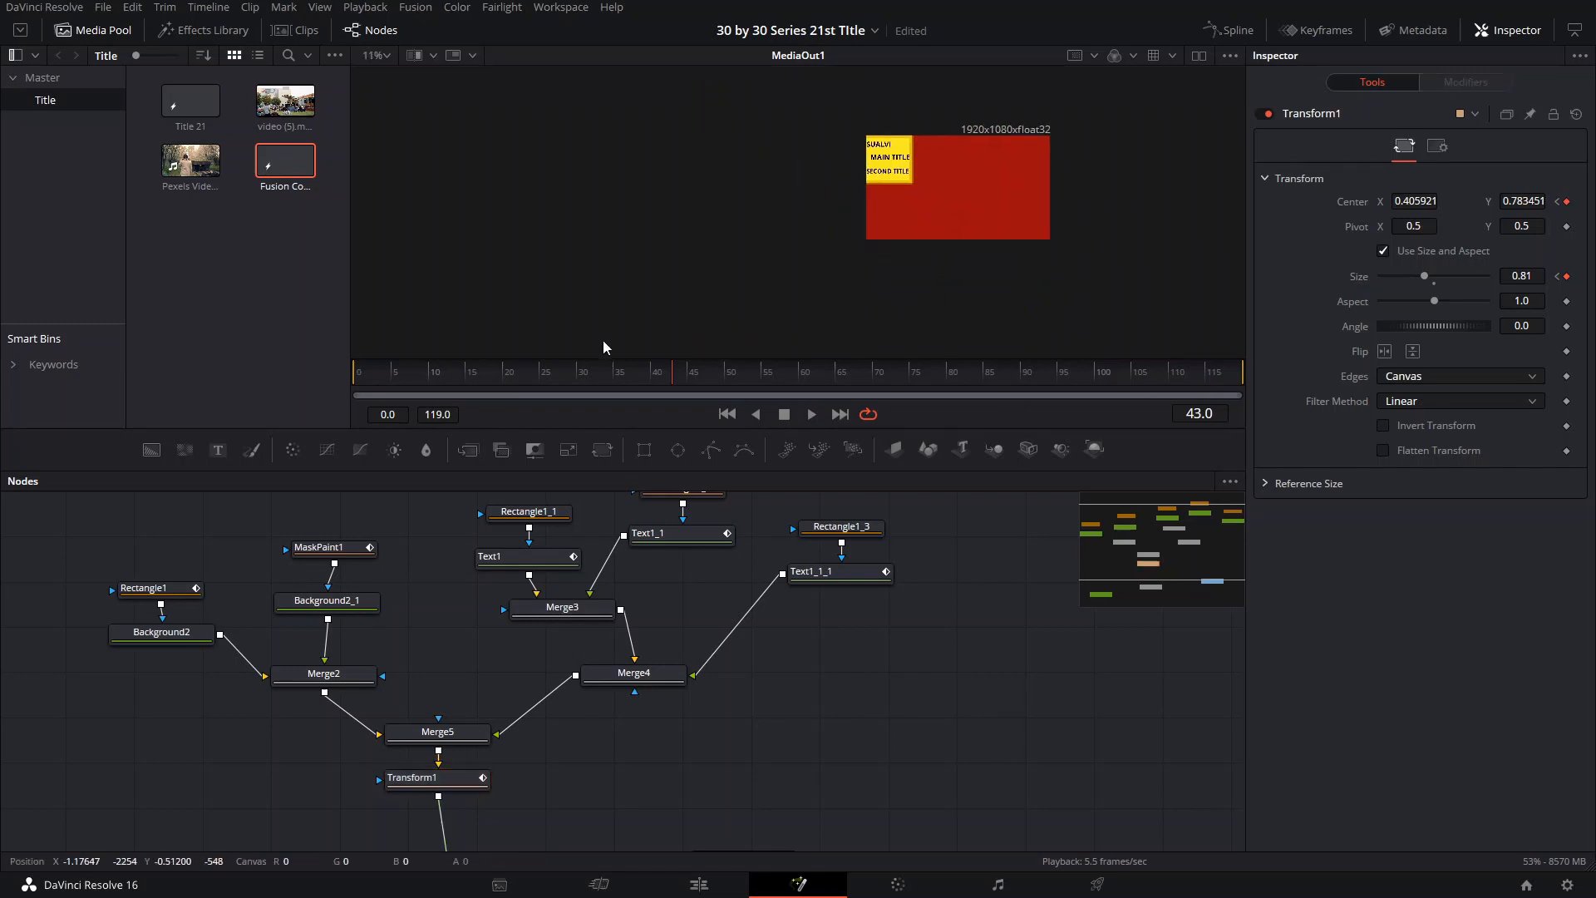
{"action": "left_click", "coordinate": [381, 391]}
{"action": "left_click_drag", "start_coordinate": [462, 405], "coordinate": [687, 419]}
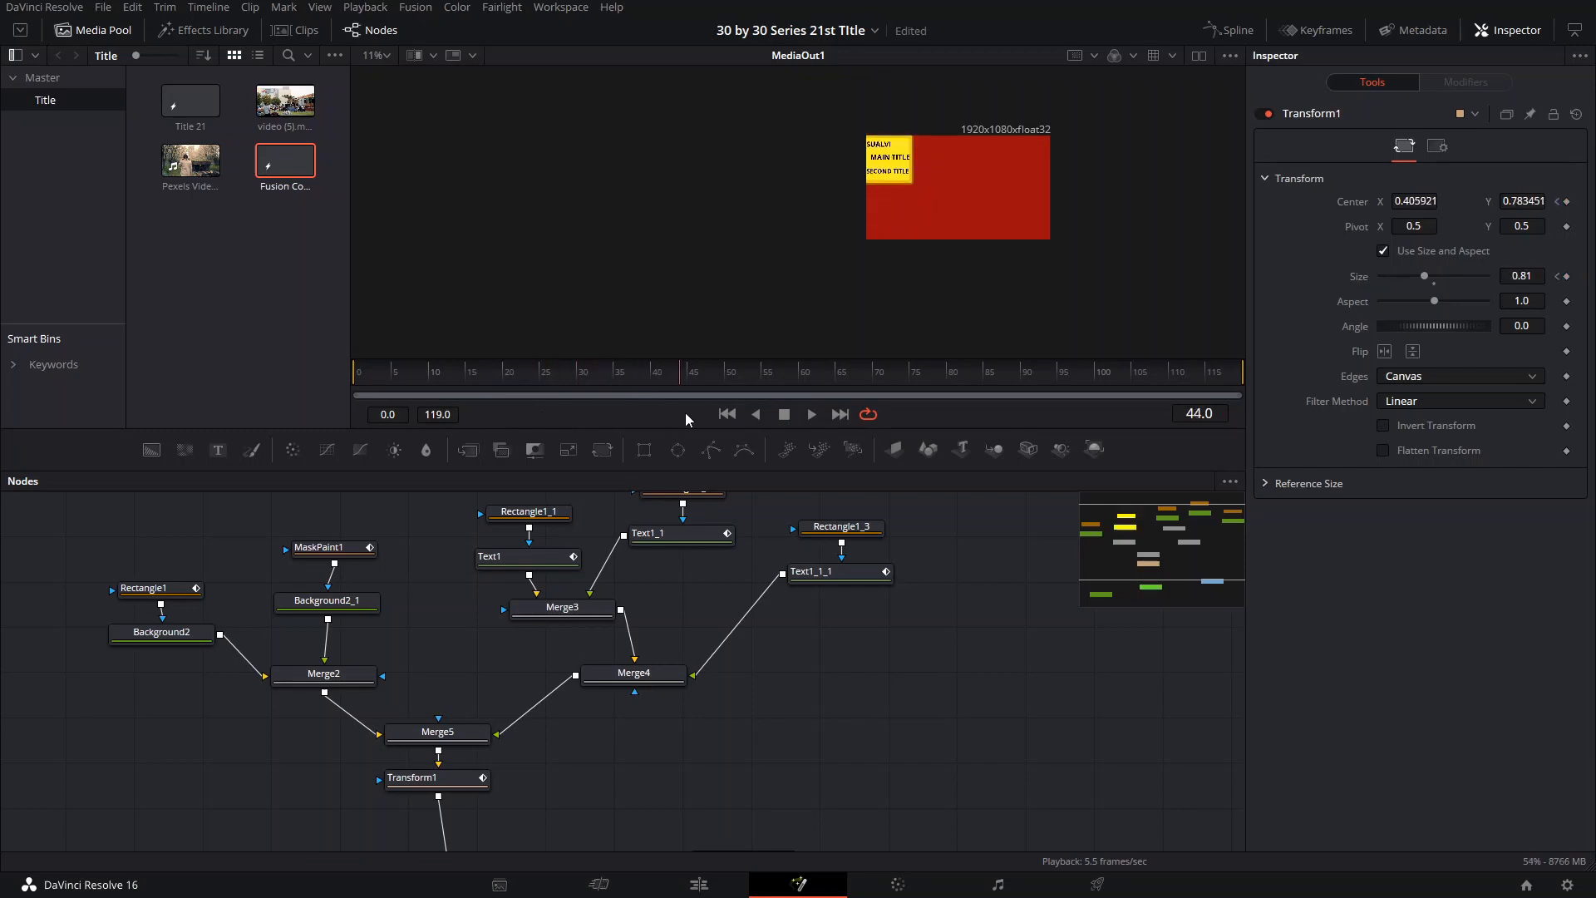
{"action": "scroll", "coordinate": [911, 182], "scroll_direction": "up", "scroll_amount": 5}
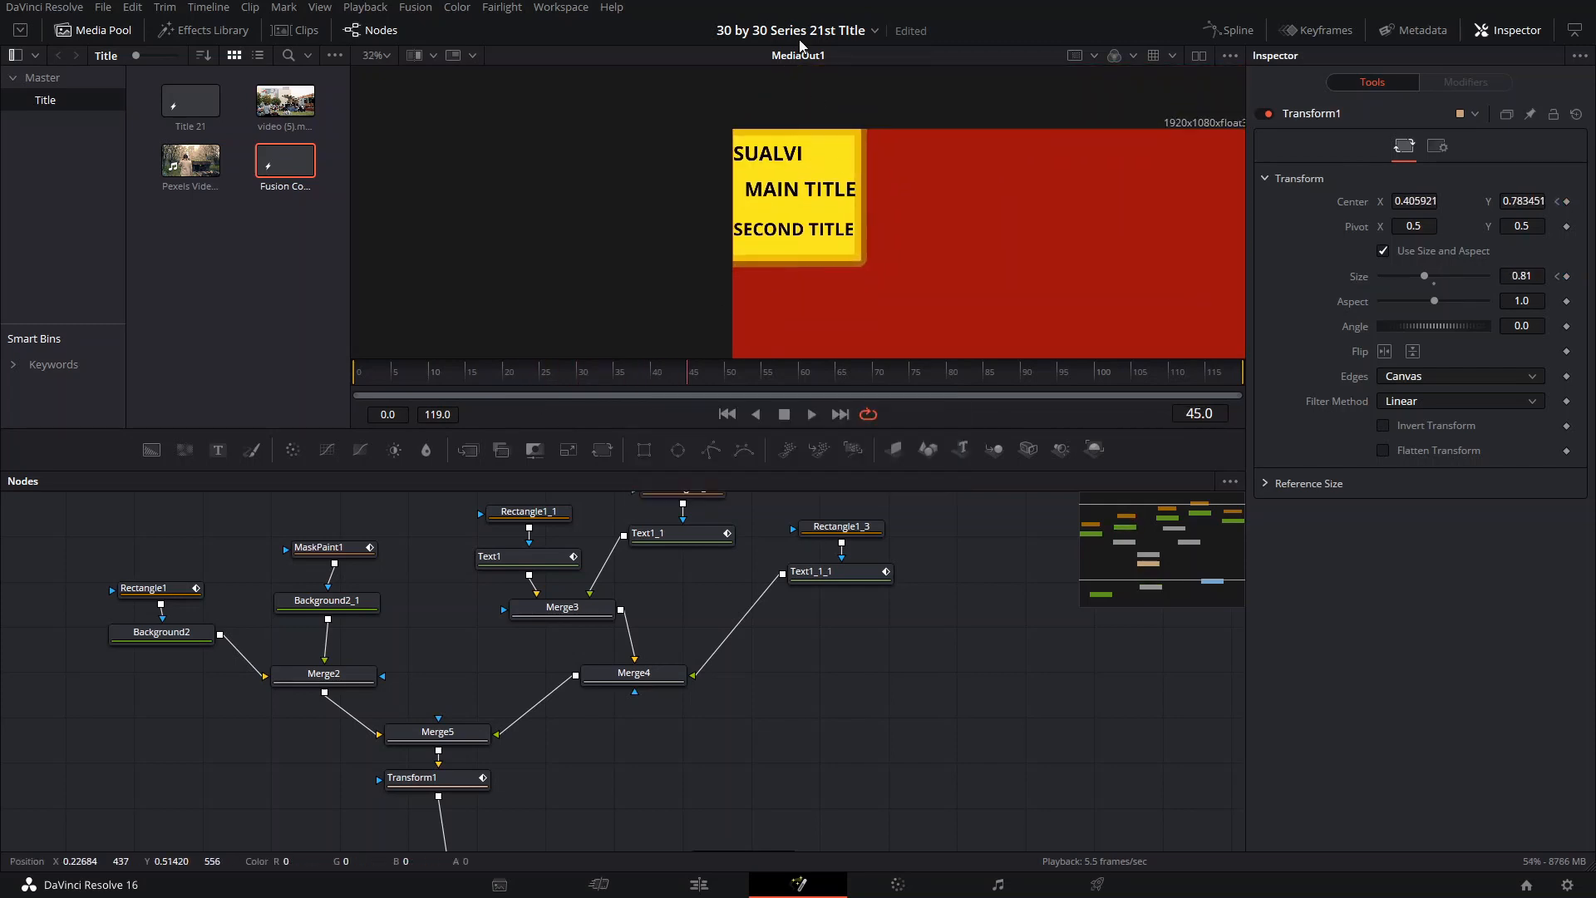
{"action": "scroll", "coordinate": [803, 119], "scroll_direction": "down", "scroll_amount": 2}
Step: Add a new Background node beside the title nodes and mask it with a Rectangle
{"action": "left_click_drag", "start_coordinate": [893, 643], "coordinate": [840, 664]}
{"action": "left_click_drag", "start_coordinate": [154, 456], "coordinate": [791, 671]}
{"action": "left_click_drag", "start_coordinate": [819, 723], "coordinate": [755, 749]}
{"action": "left_click_drag", "start_coordinate": [759, 705], "coordinate": [770, 764]}
{"action": "left_click_drag", "start_coordinate": [825, 661], "coordinate": [837, 434]}
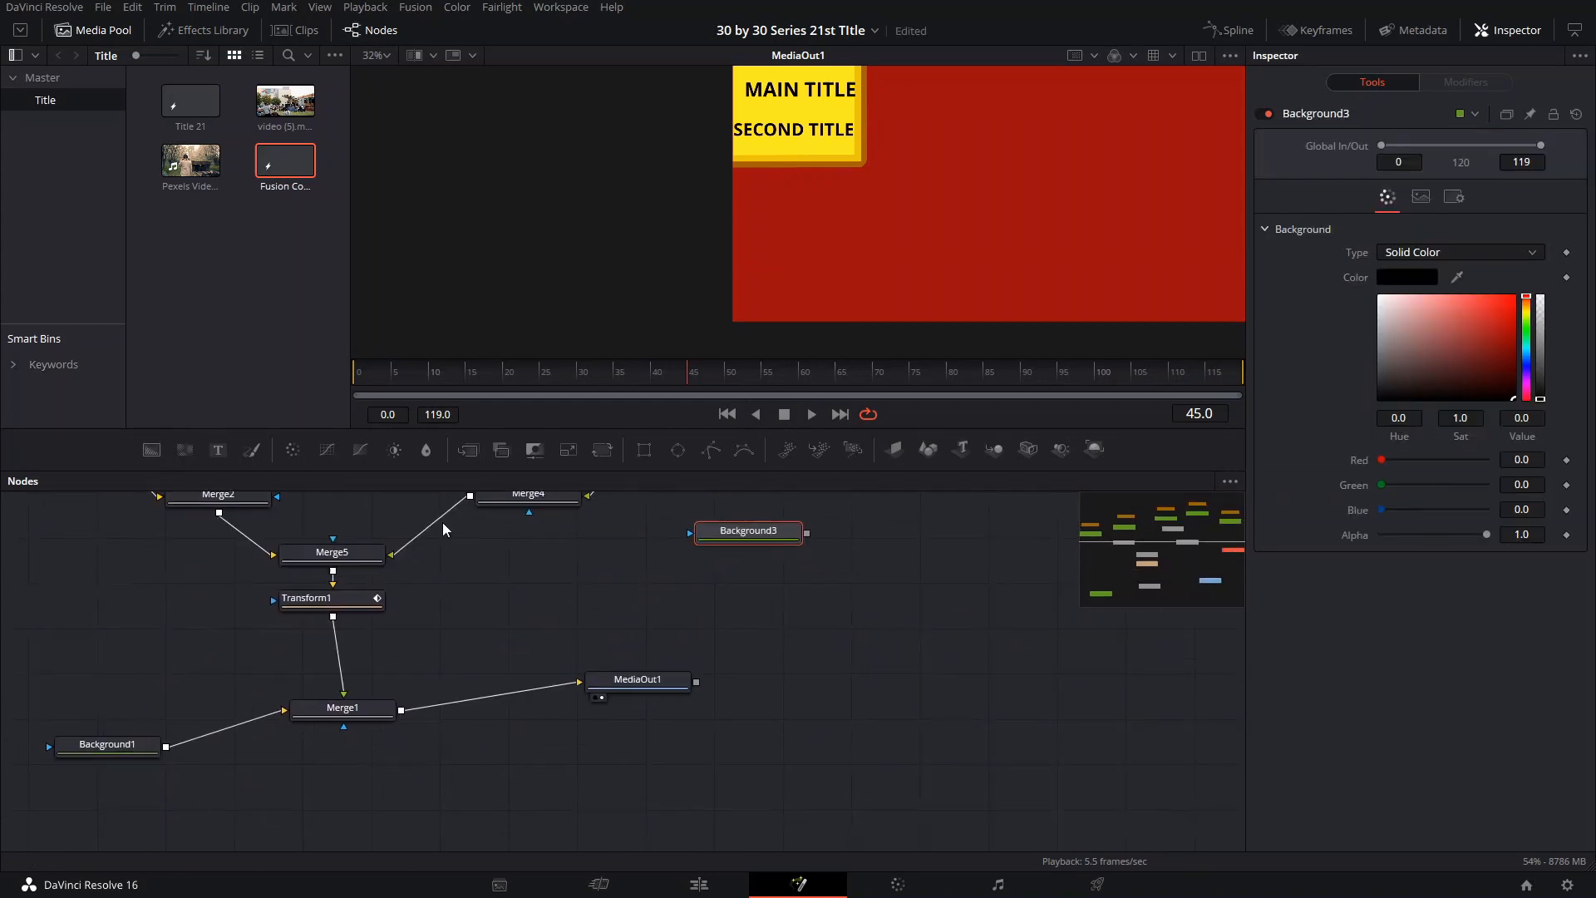
{"action": "left_click_drag", "start_coordinate": [445, 525], "coordinate": [456, 604]}
{"action": "left_click", "coordinate": [644, 449]}
{"action": "left_click_drag", "start_coordinate": [785, 562], "coordinate": [844, 658]}
{"action": "left_click", "coordinate": [774, 691], "text": "ctrl"}
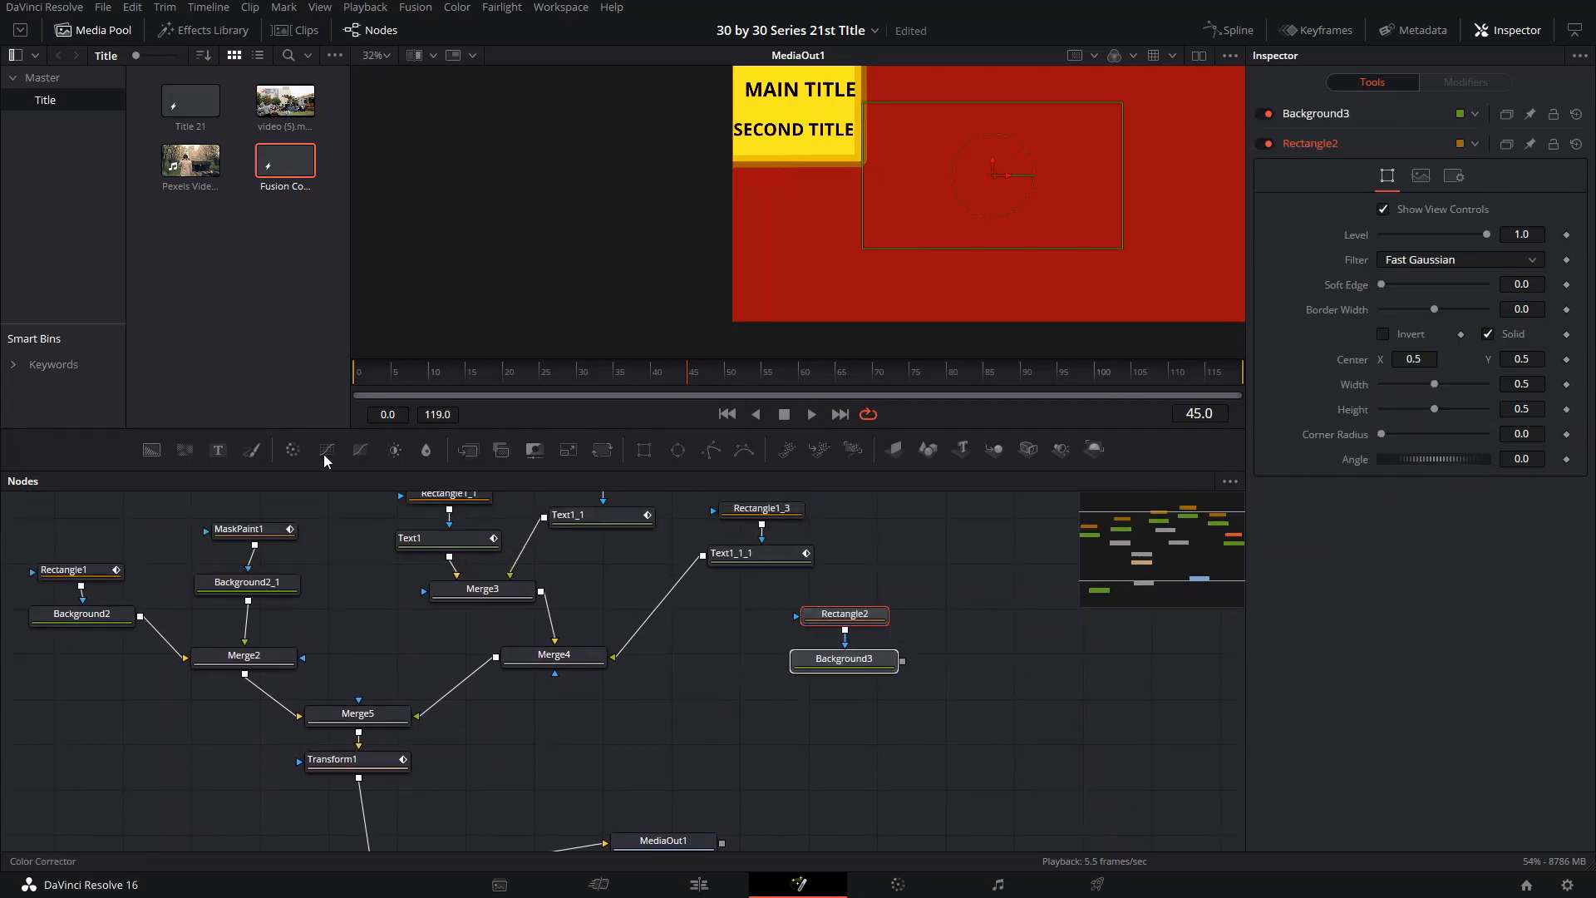
Step: Add a Merge node after the new Background and place it below, near the Transform
{"action": "left_click", "coordinate": [831, 661]}
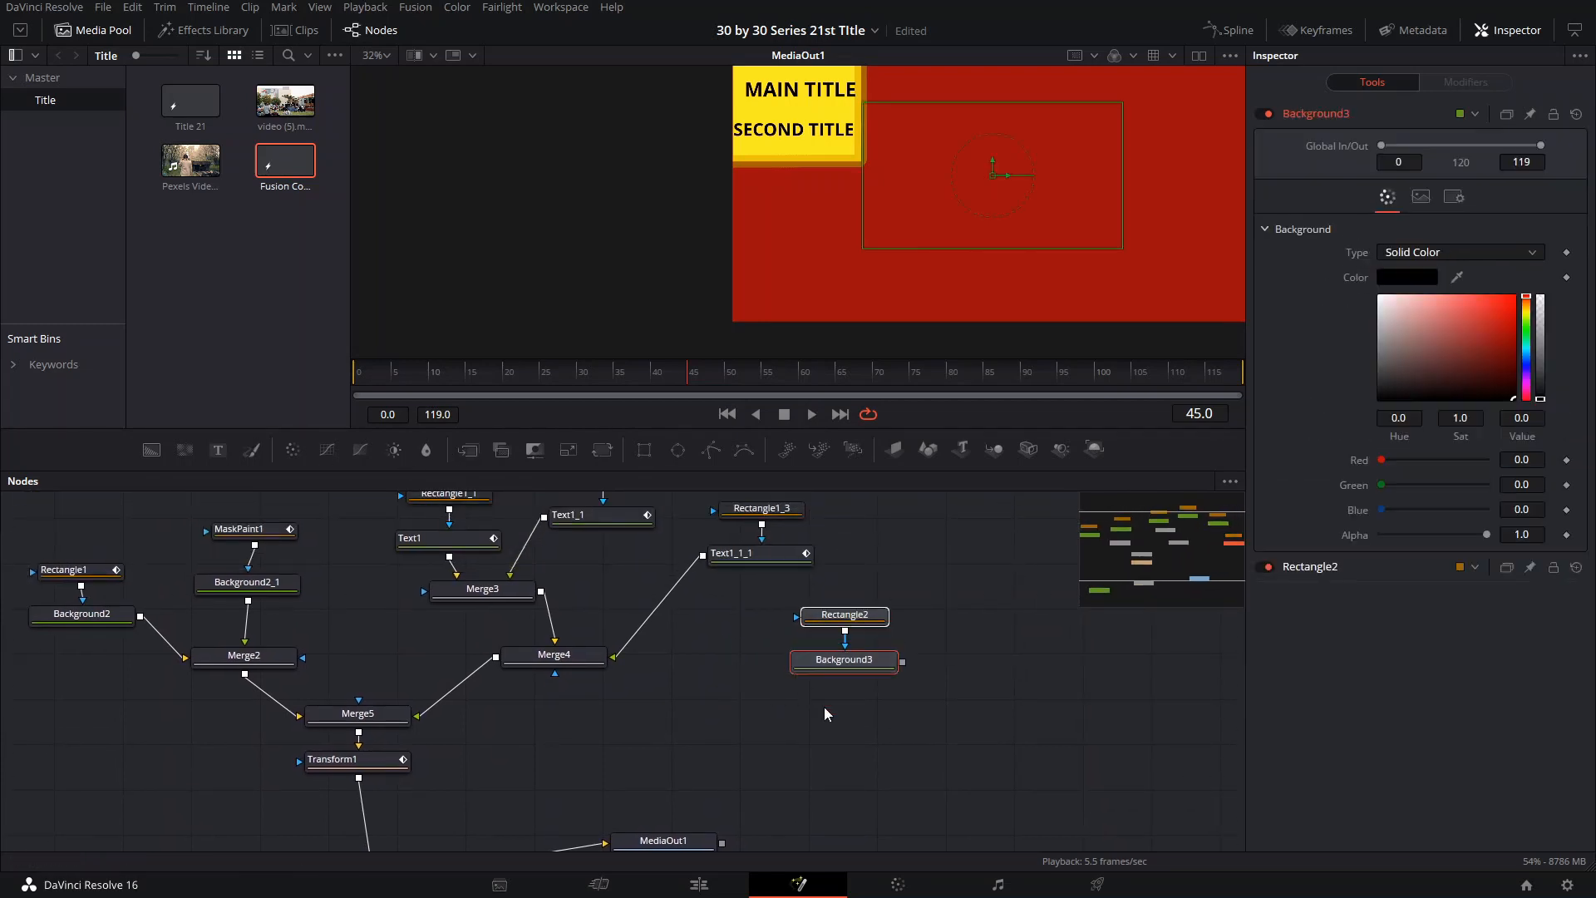
{"action": "left_click", "coordinate": [468, 450]}
{"action": "left_click_drag", "start_coordinate": [981, 645], "coordinate": [821, 736]}
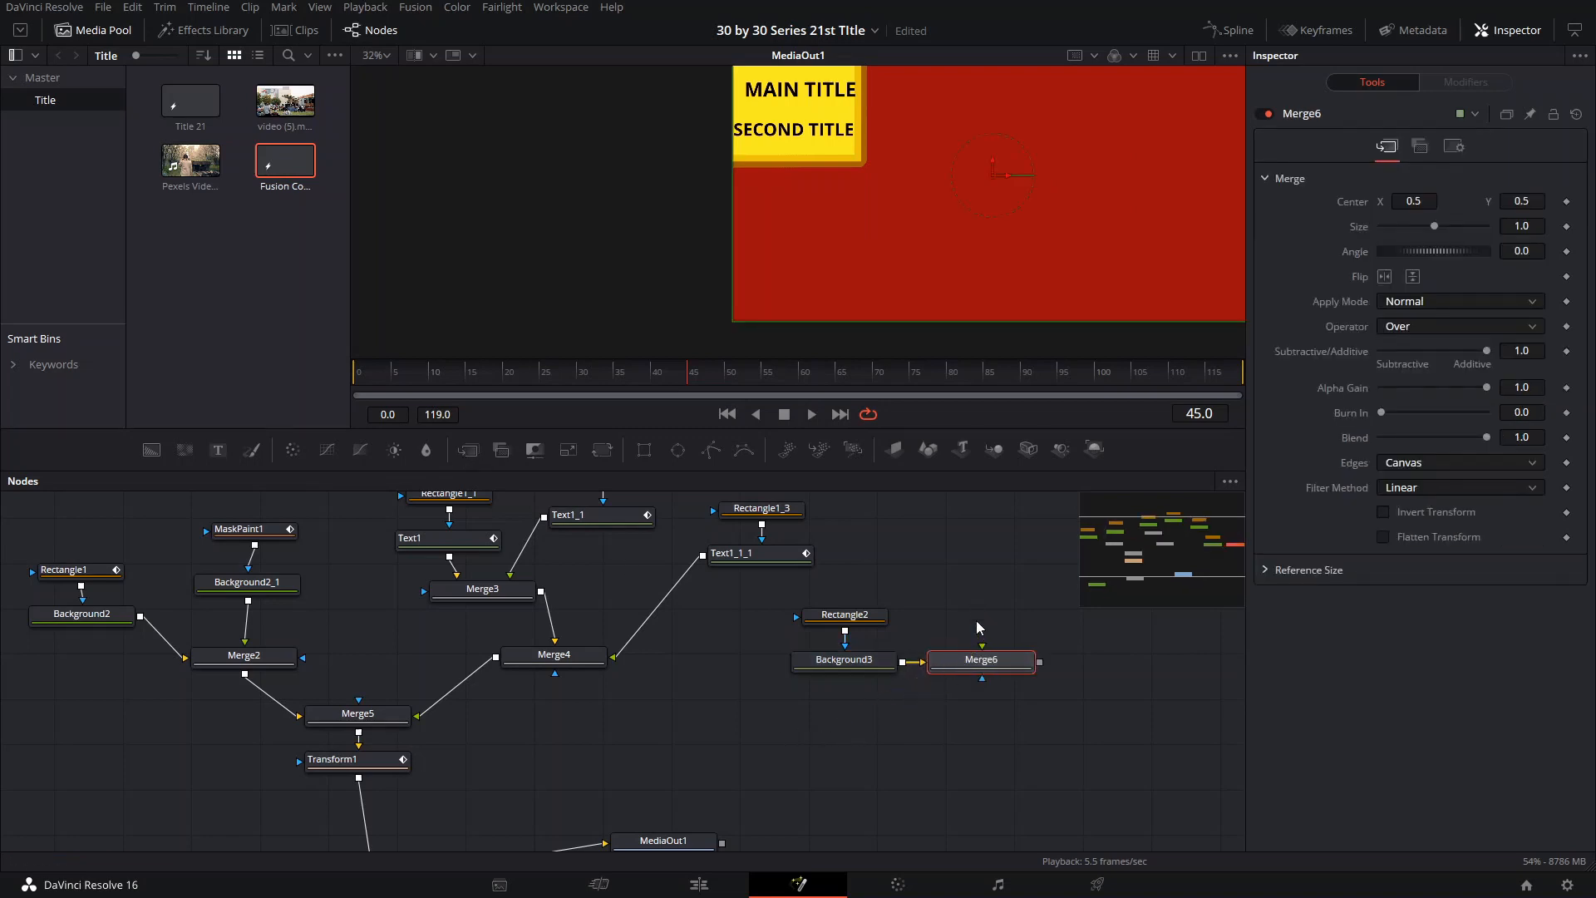
{"action": "left_click_drag", "start_coordinate": [1011, 660], "coordinate": [698, 748]}
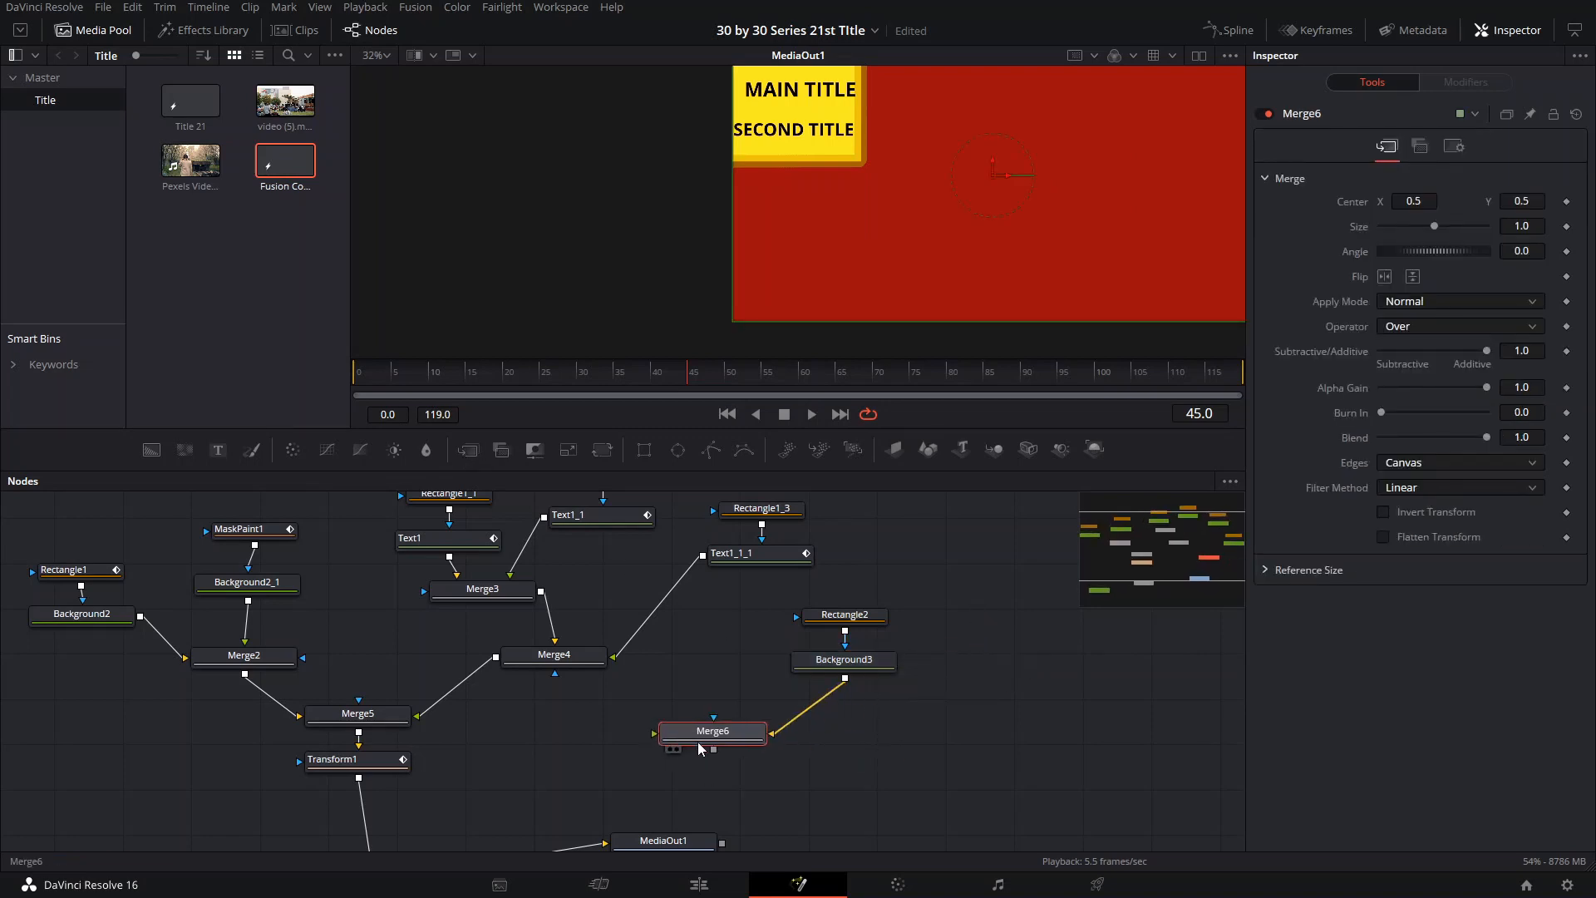
Step: Connect Transform1 to Merge6's foreground and Merge6's output to Merge1's foreground, and place Merge6 between them
{"action": "left_click", "coordinate": [395, 765]}
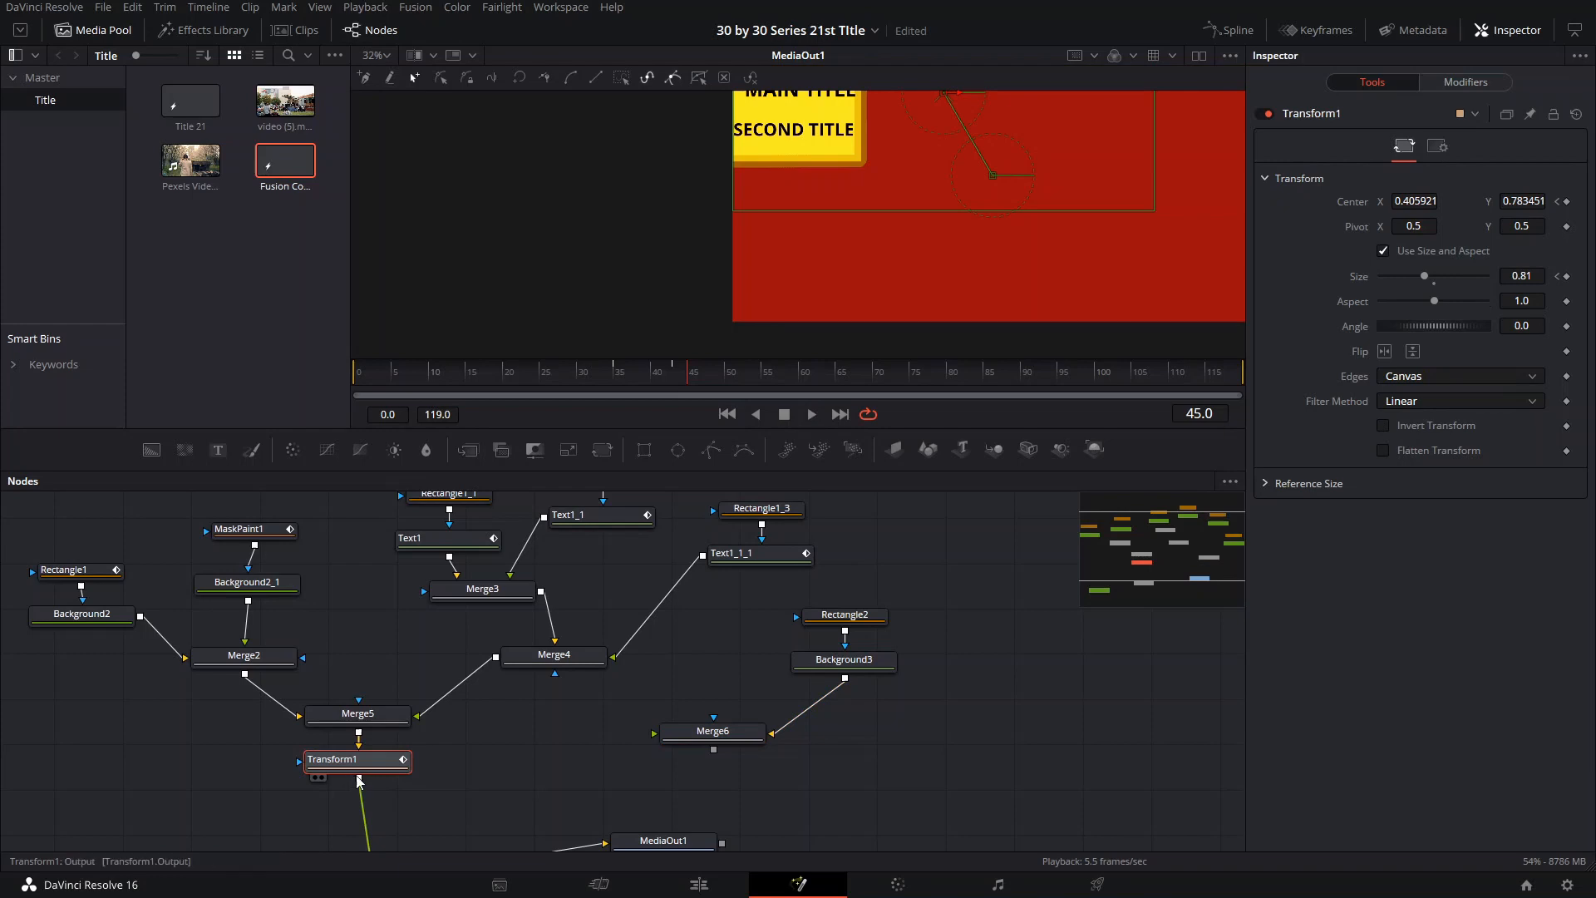
{"action": "left_click_drag", "start_coordinate": [359, 782], "coordinate": [654, 733]}
{"action": "scroll", "coordinate": [599, 759], "scroll_direction": "down", "scroll_amount": 2}
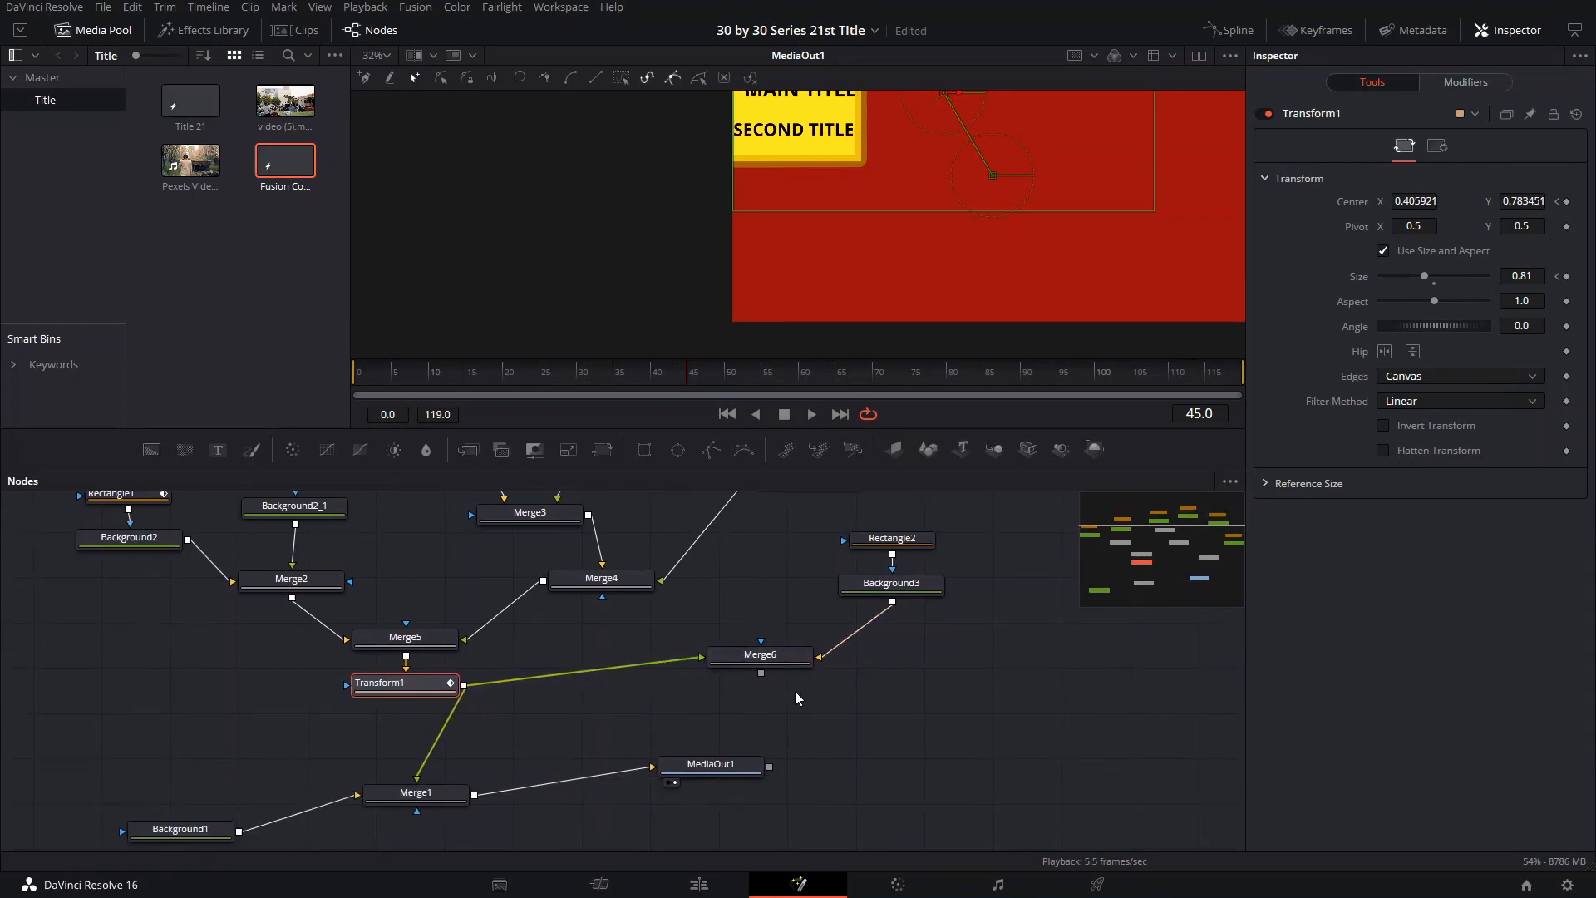
{"action": "left_click_drag", "start_coordinate": [761, 673], "coordinate": [416, 778]}
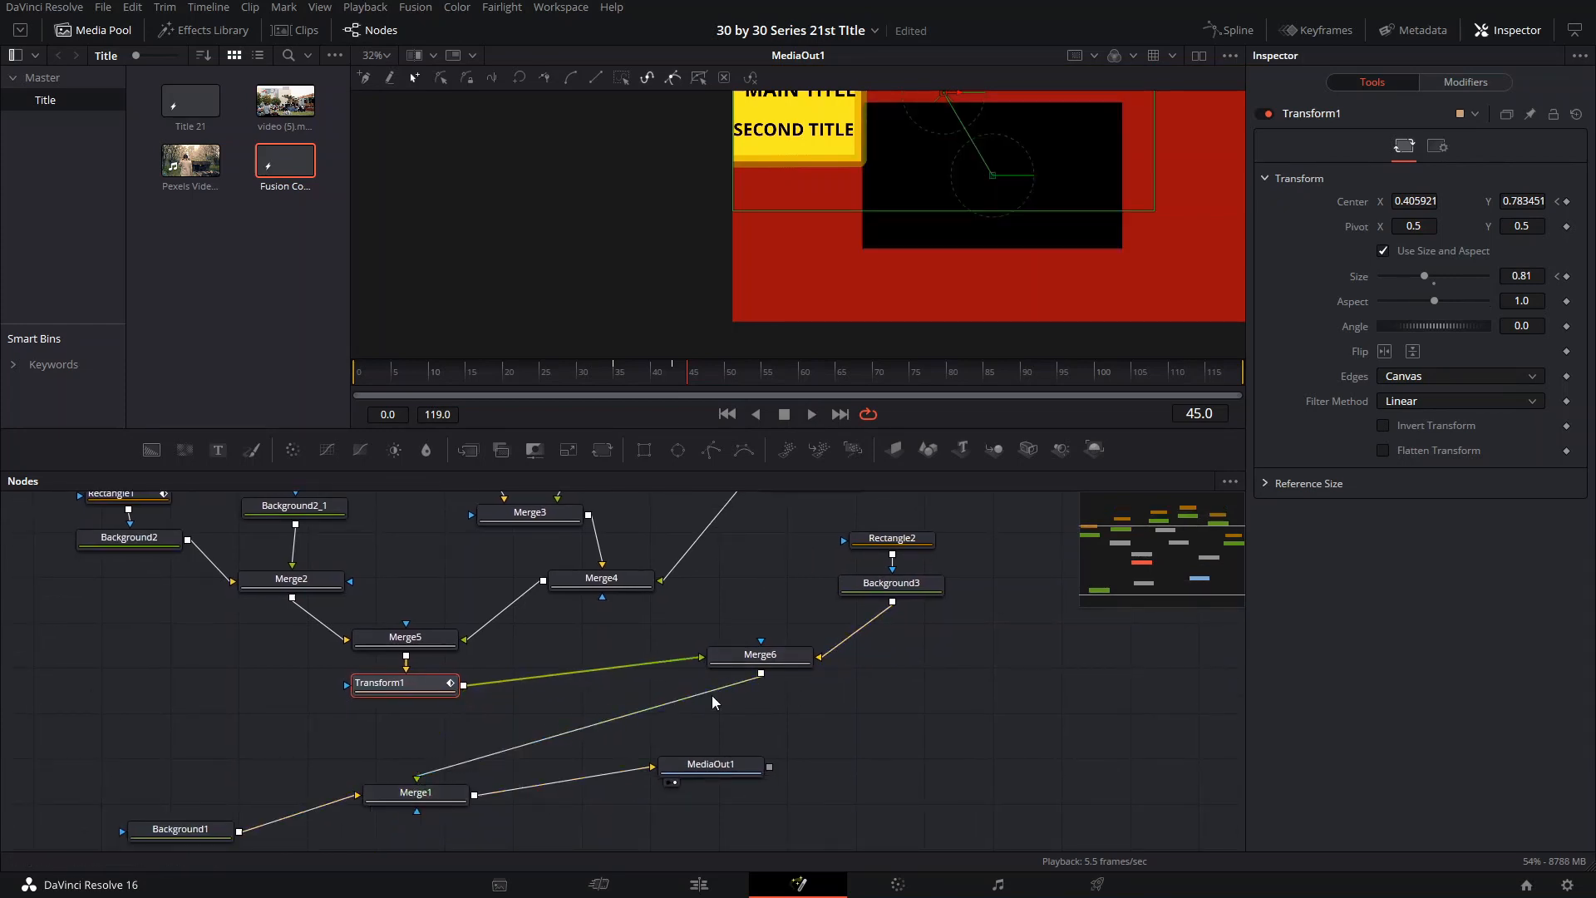
{"action": "left_click_drag", "start_coordinate": [772, 661], "coordinate": [579, 728]}
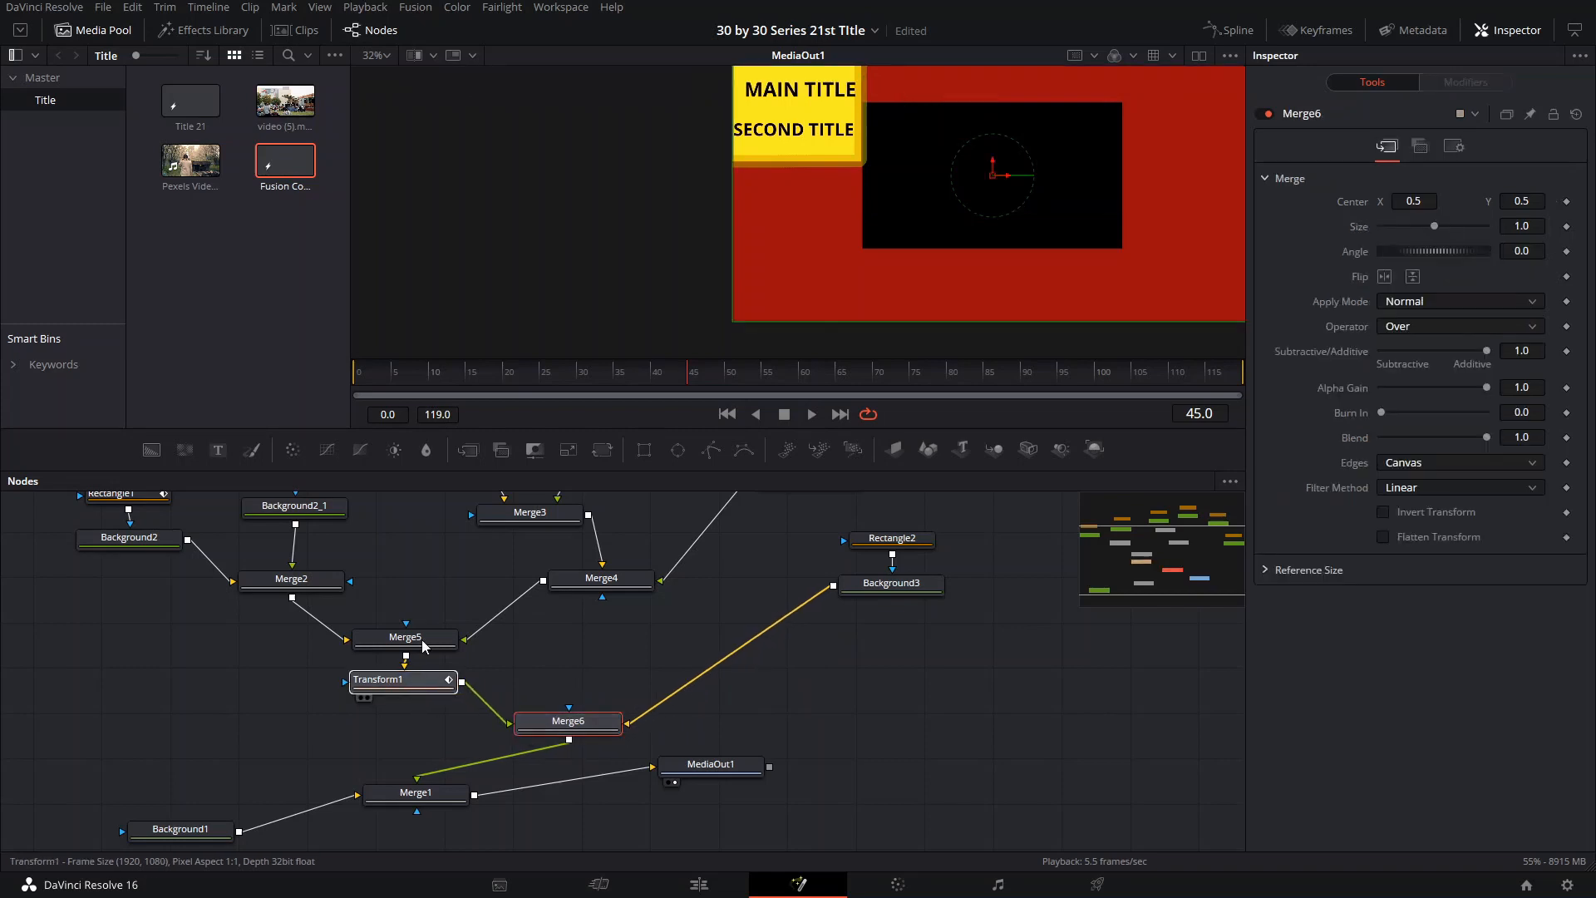
{"action": "left_click", "coordinate": [400, 679]}
{"action": "left_click", "coordinate": [420, 640]}
{"action": "left_click", "coordinate": [408, 679]}
Step: Shape the Rectangle2 mask into a vertical strip with width 0.244 and height 1.0
{"action": "scroll", "coordinate": [765, 607], "scroll_direction": "up", "scroll_amount": 2}
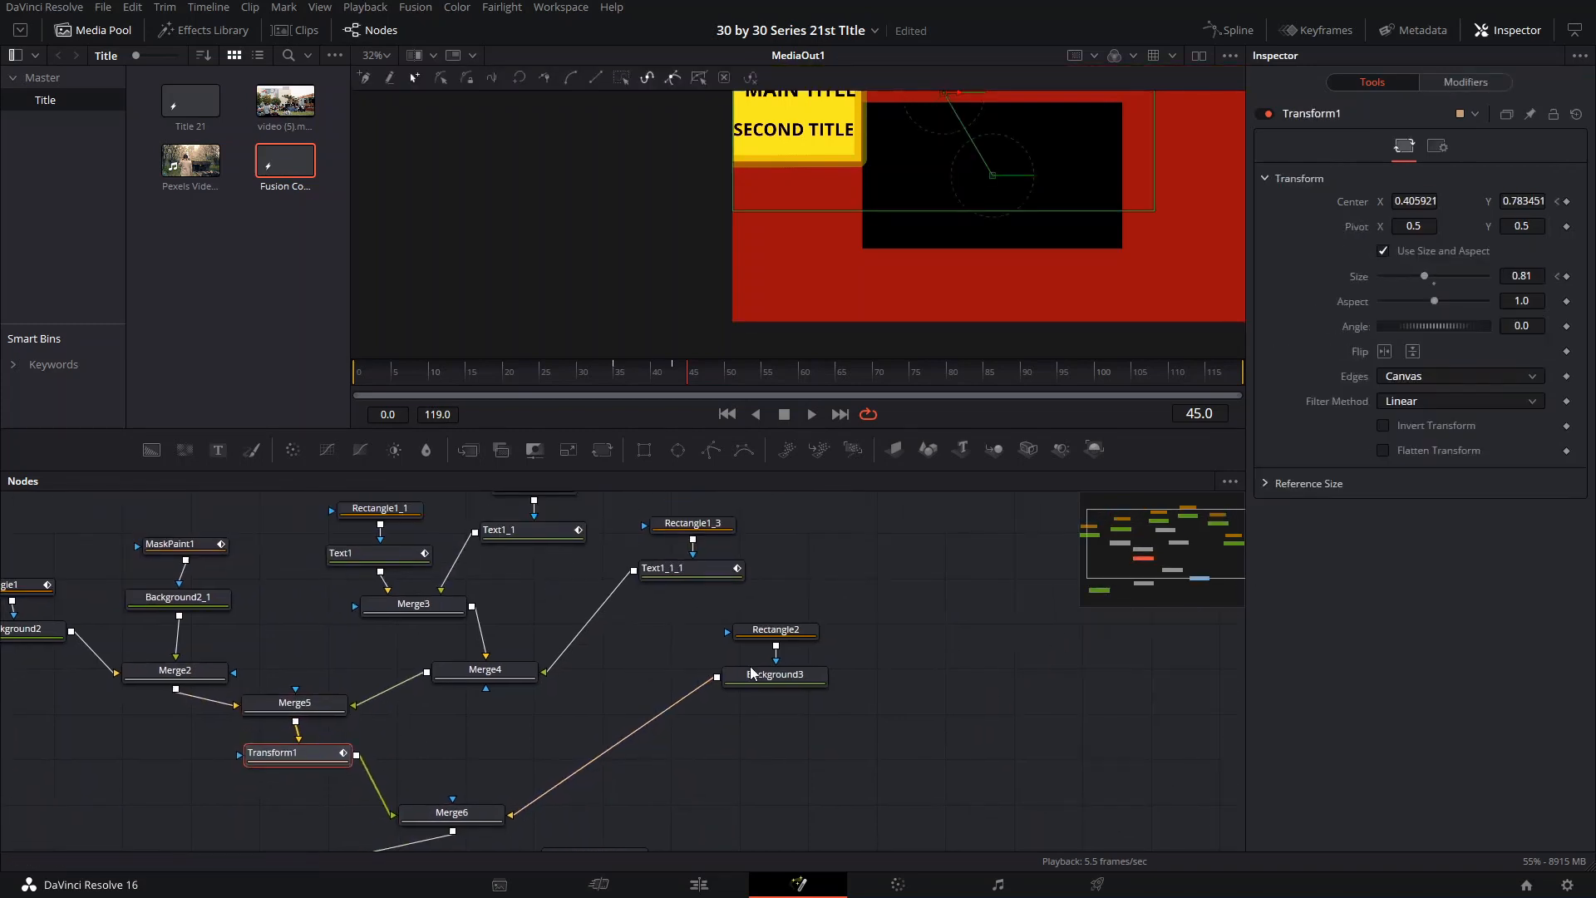
{"action": "left_click", "coordinate": [751, 674]}
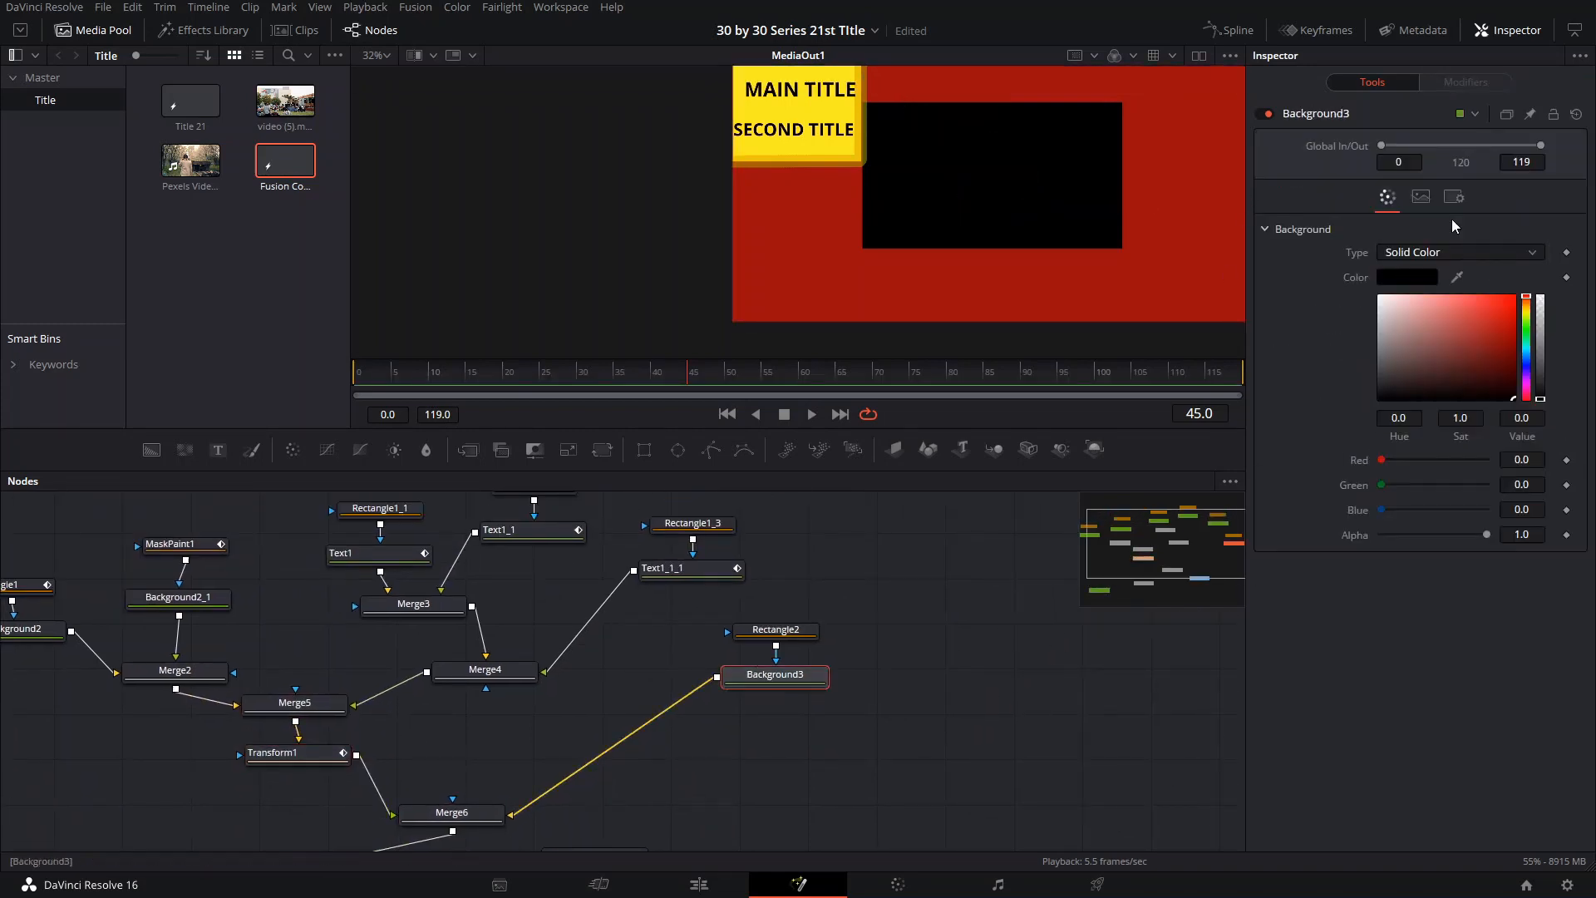
{"action": "left_click_drag", "start_coordinate": [774, 629], "coordinate": [802, 626]}
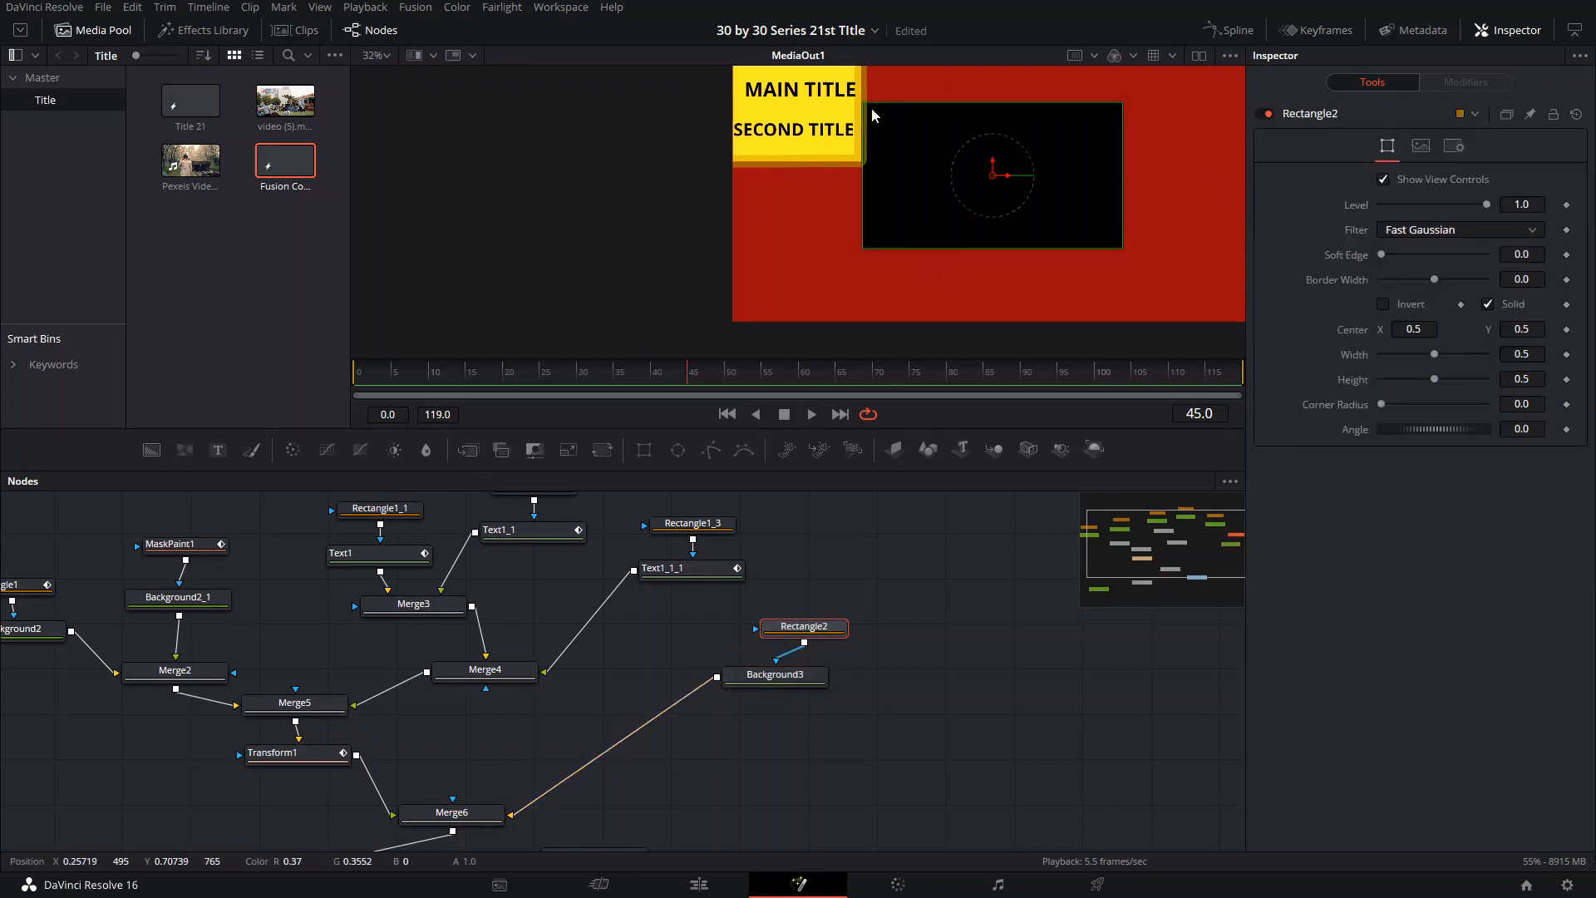
{"action": "left_click_drag", "start_coordinate": [1427, 376], "coordinate": [1488, 379]}
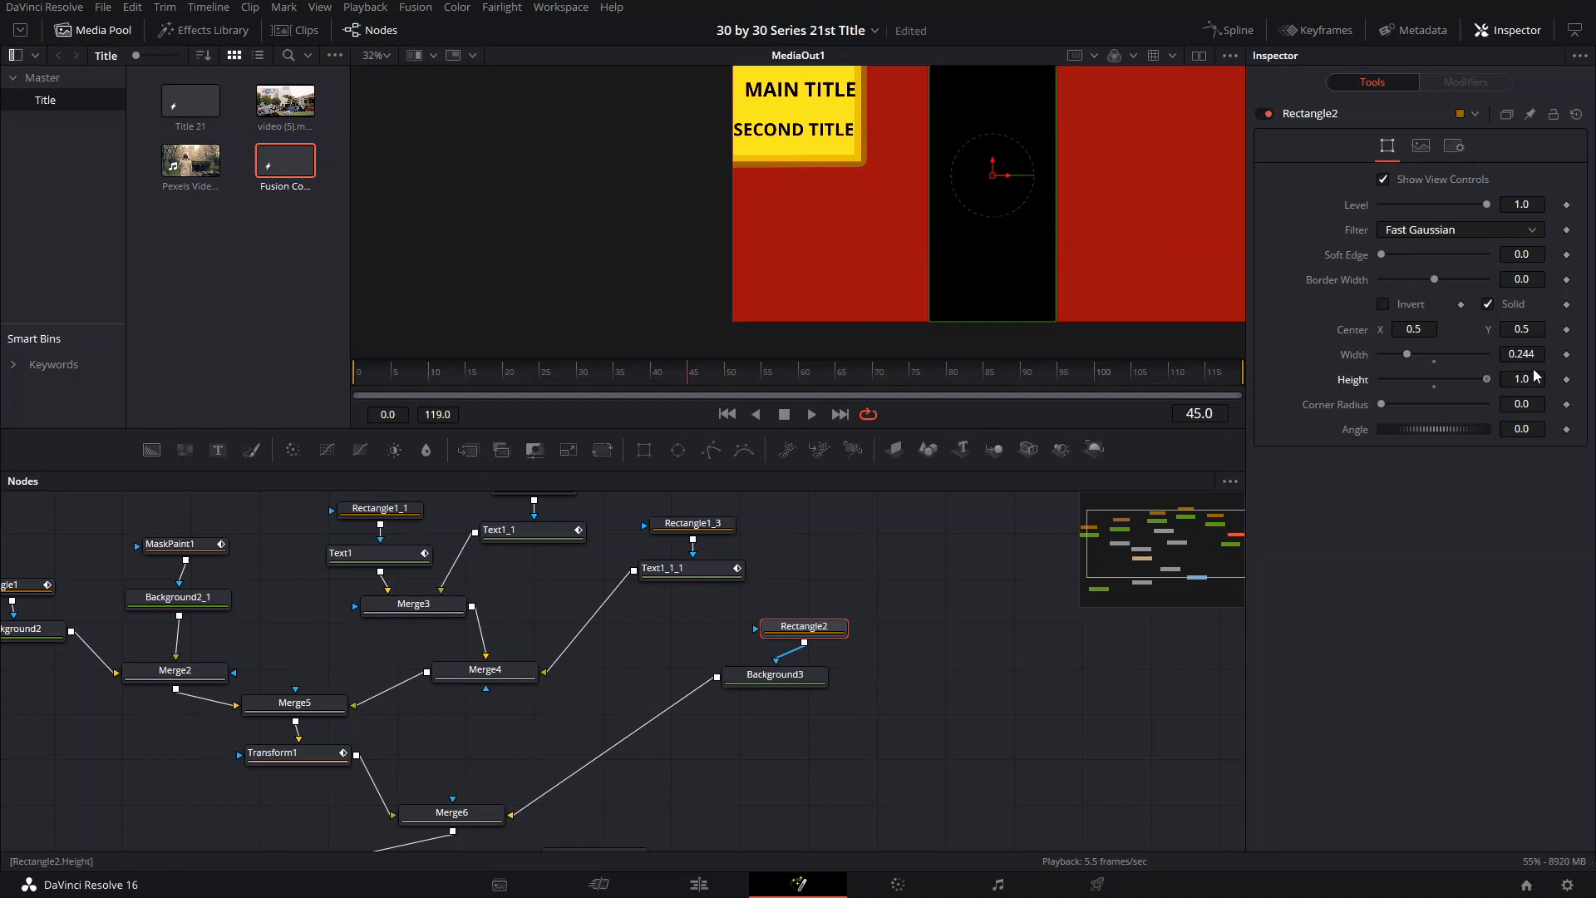
{"action": "scroll", "coordinate": [882, 315], "scroll_direction": "down", "scroll_amount": 3}
{"action": "left_click_drag", "start_coordinate": [952, 201], "coordinate": [930, 271]}
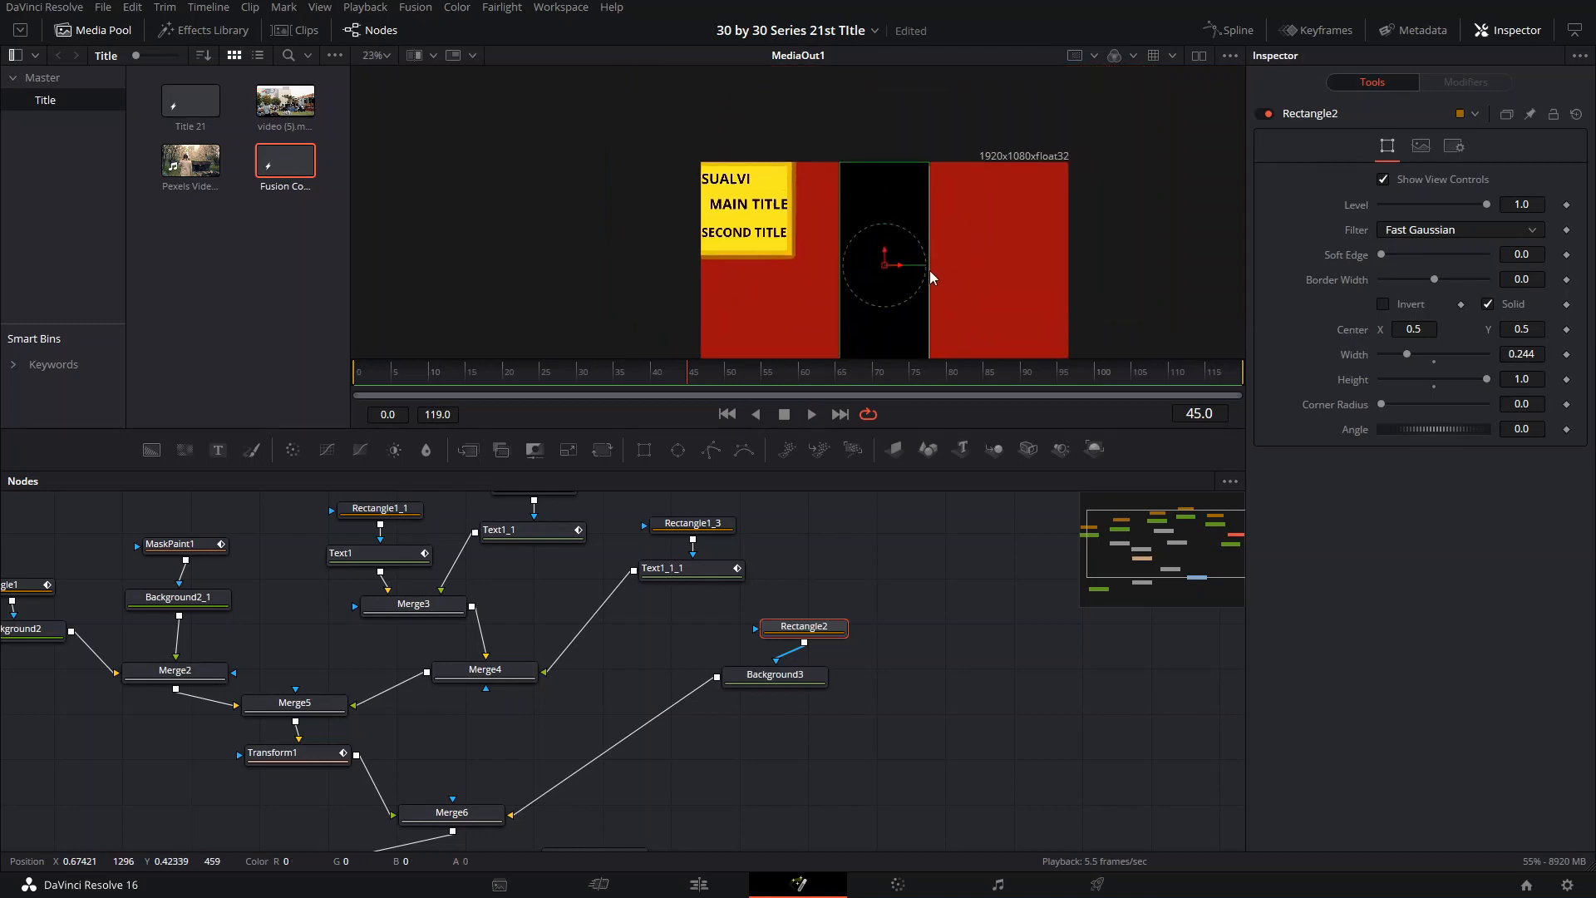
Step: Color Background3 light grey with a value of about 0.787 and lower its alpha to about 0.6
{"action": "left_click", "coordinate": [775, 674]}
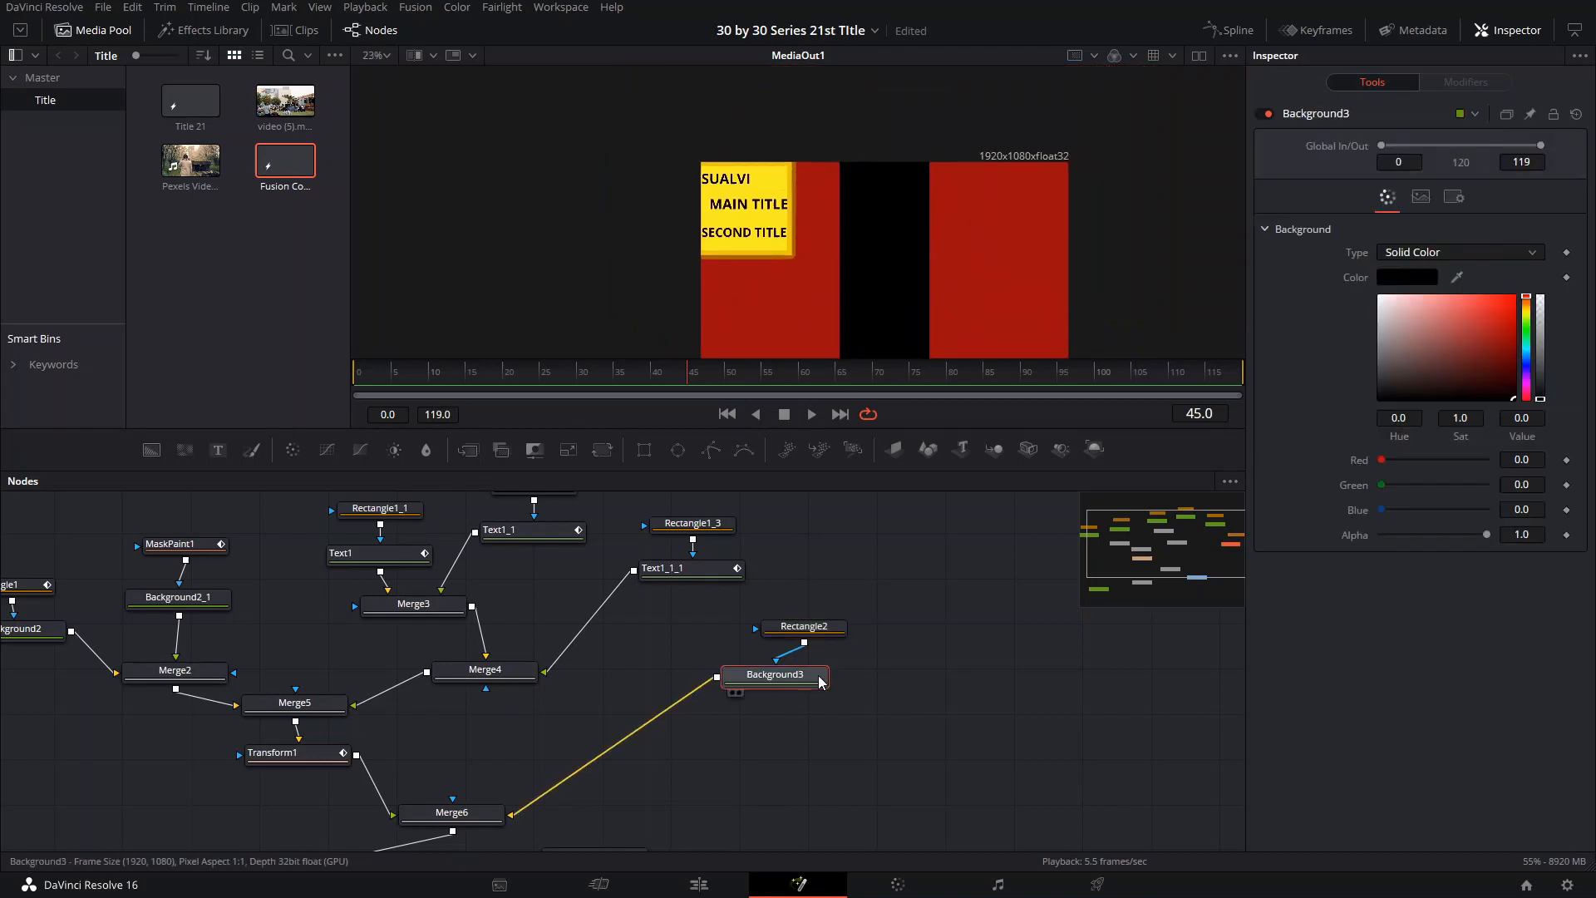
{"action": "left_click", "coordinate": [1388, 332]}
{"action": "left_click_drag", "start_coordinate": [1388, 332], "coordinate": [1383, 317]}
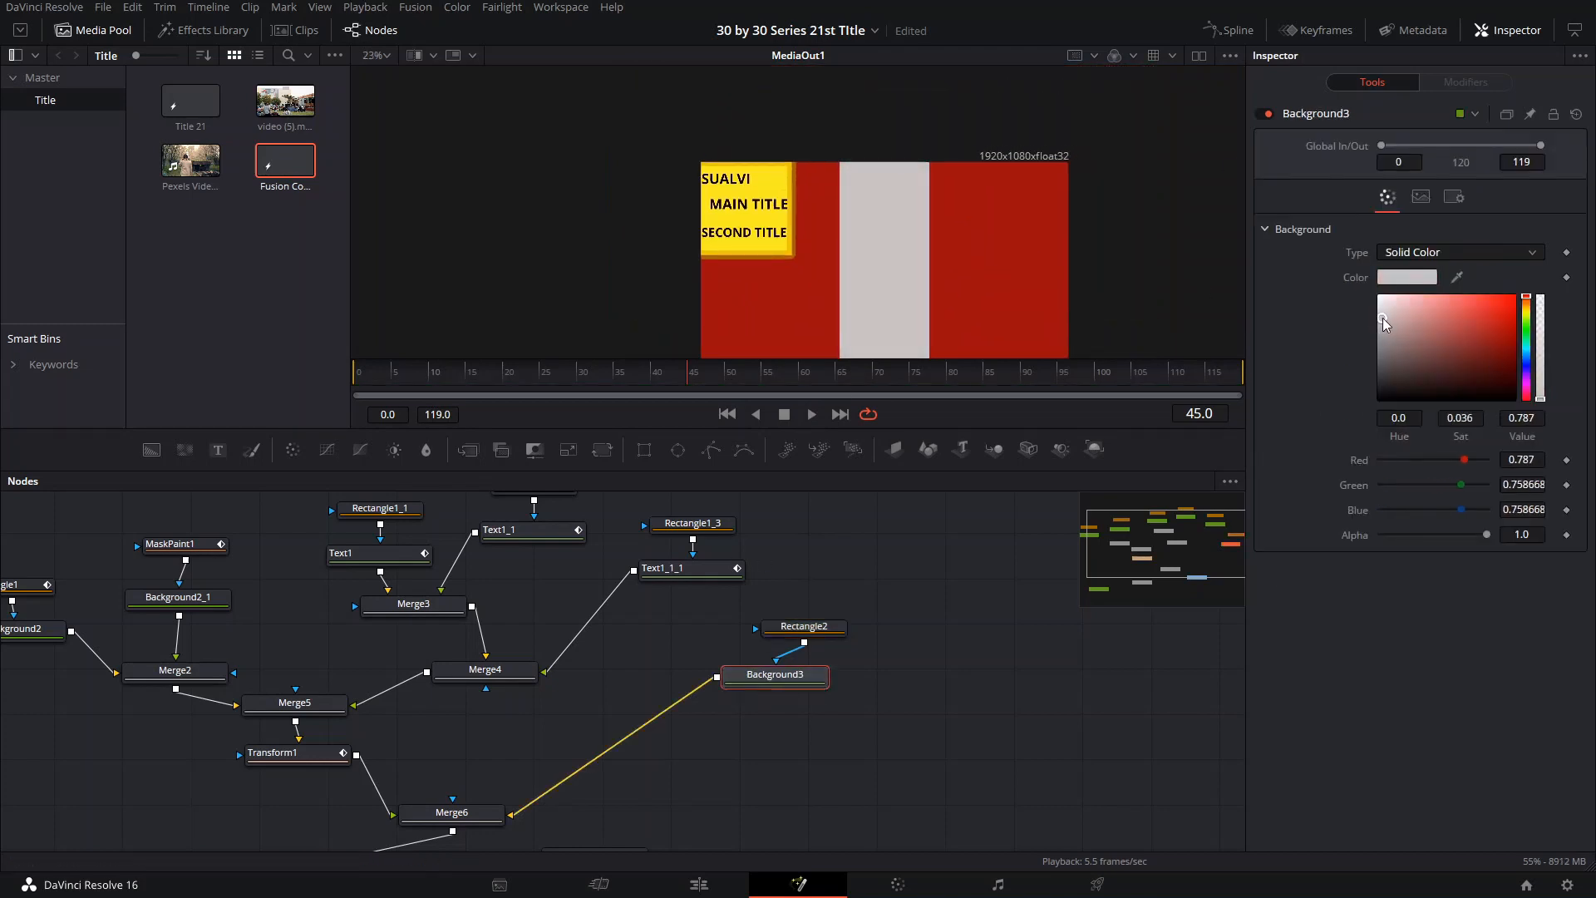
{"action": "left_click_drag", "start_coordinate": [1487, 534], "coordinate": [1432, 532]}
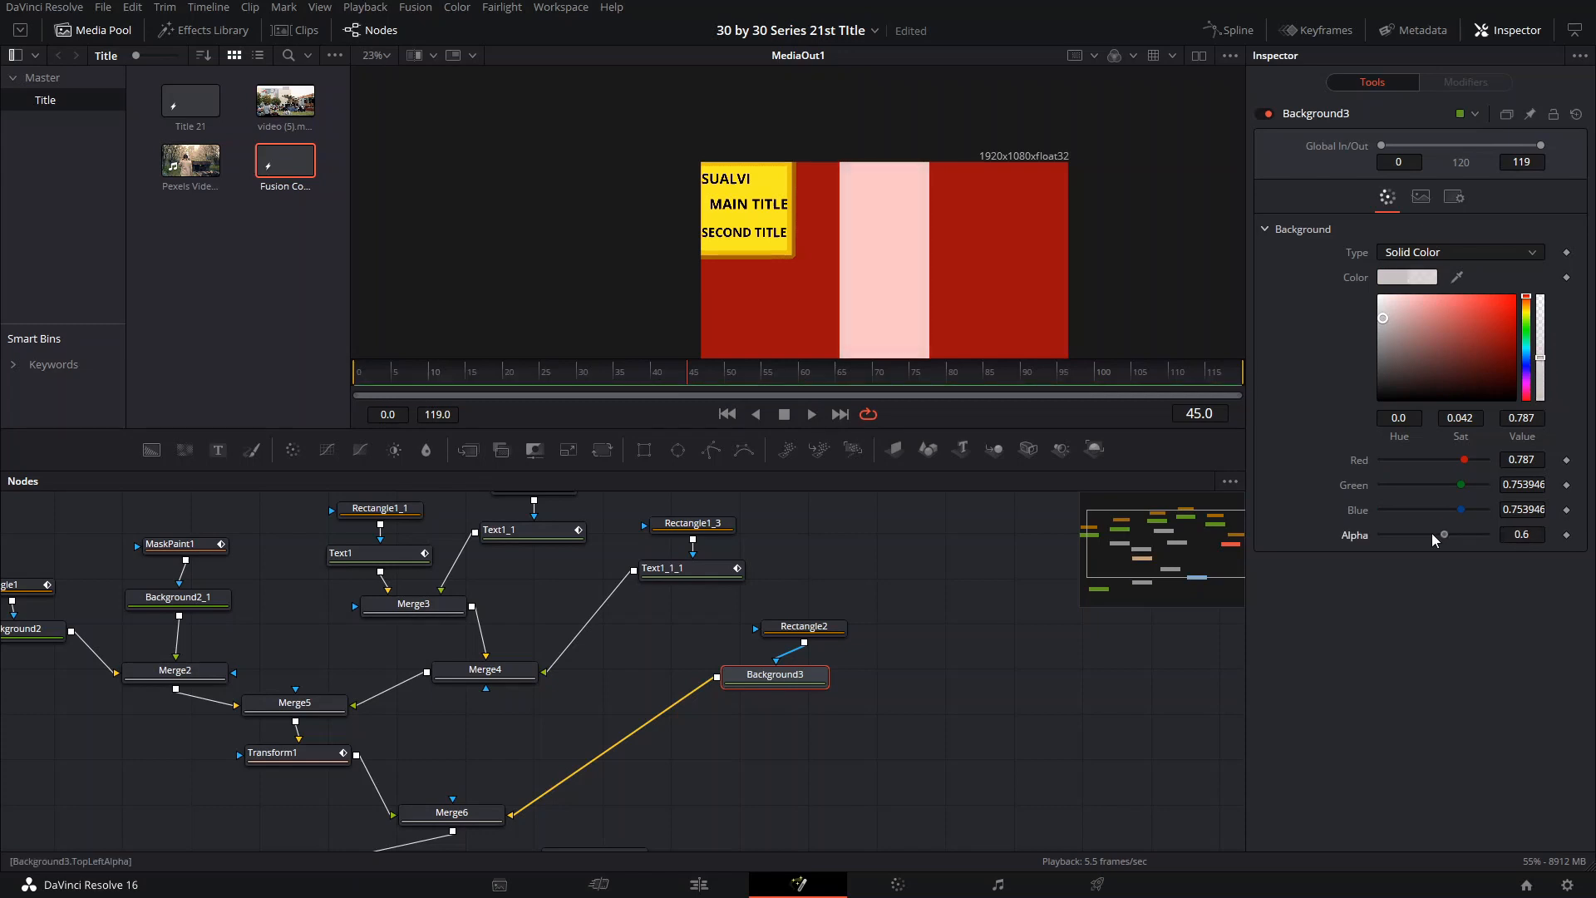
Step: Move the Rectangle2 strip behind the titles to center X about 0.118 and narrow its width to 0.173
{"action": "left_click", "coordinate": [781, 629]}
{"action": "left_click_drag", "start_coordinate": [886, 268], "coordinate": [761, 281]}
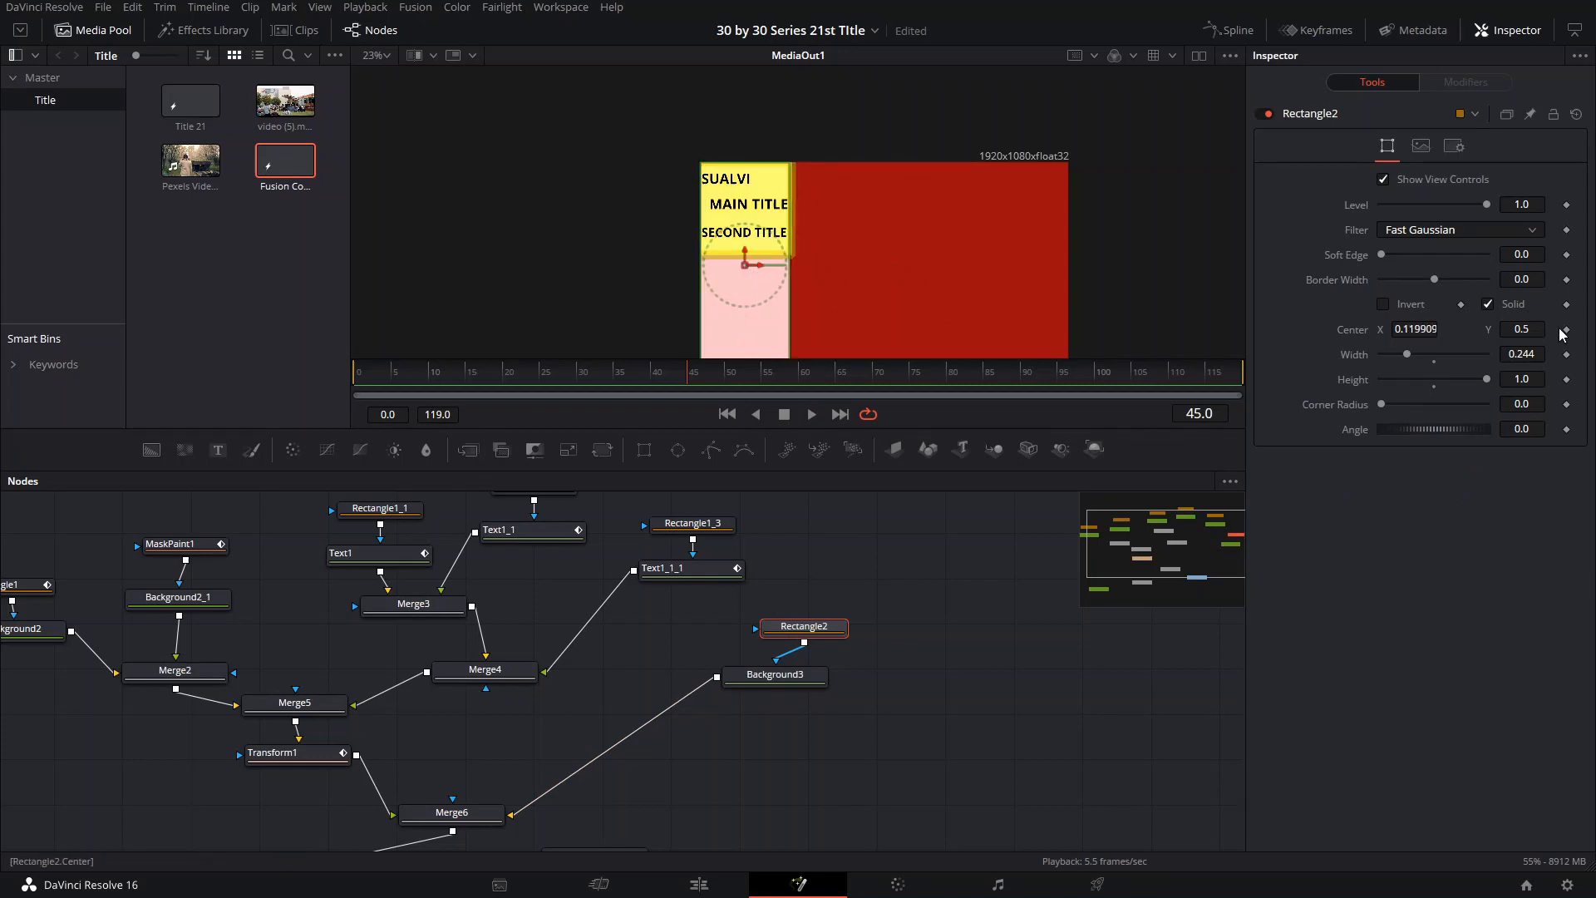
{"action": "left_click_drag", "start_coordinate": [1403, 352], "coordinate": [1399, 361]}
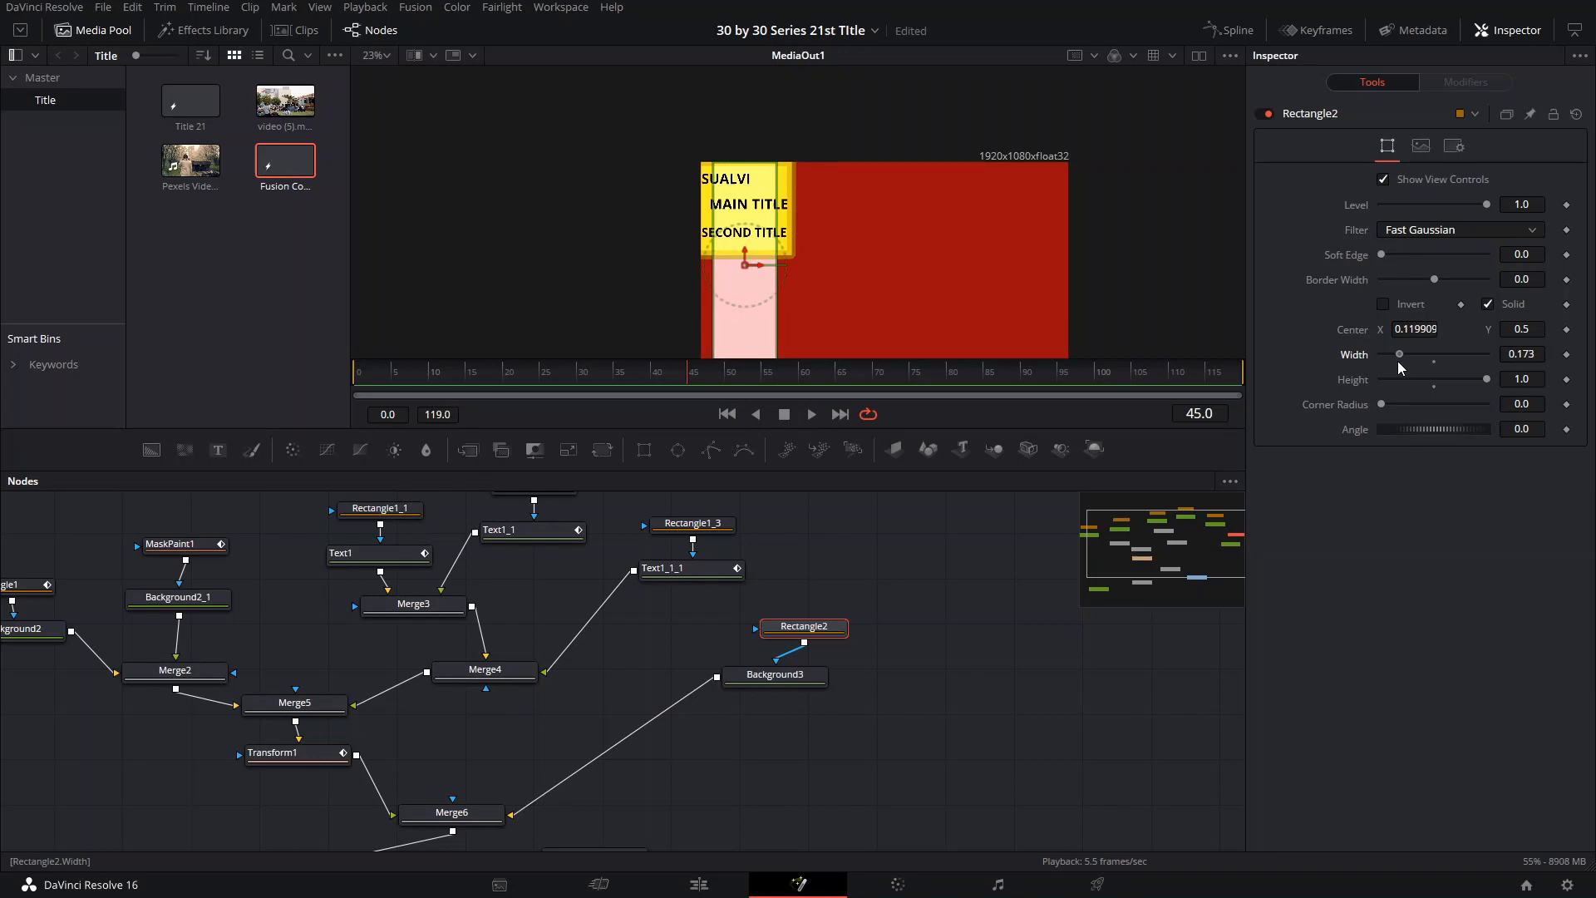
{"action": "mouse_move", "coordinate": [760, 267]}
{"action": "left_mouse_down"}
{"action": "mouse_move", "coordinate": [746, 269]}
{"action": "mouse_move", "coordinate": [760, 275]}
{"action": "left_mouse_up"}
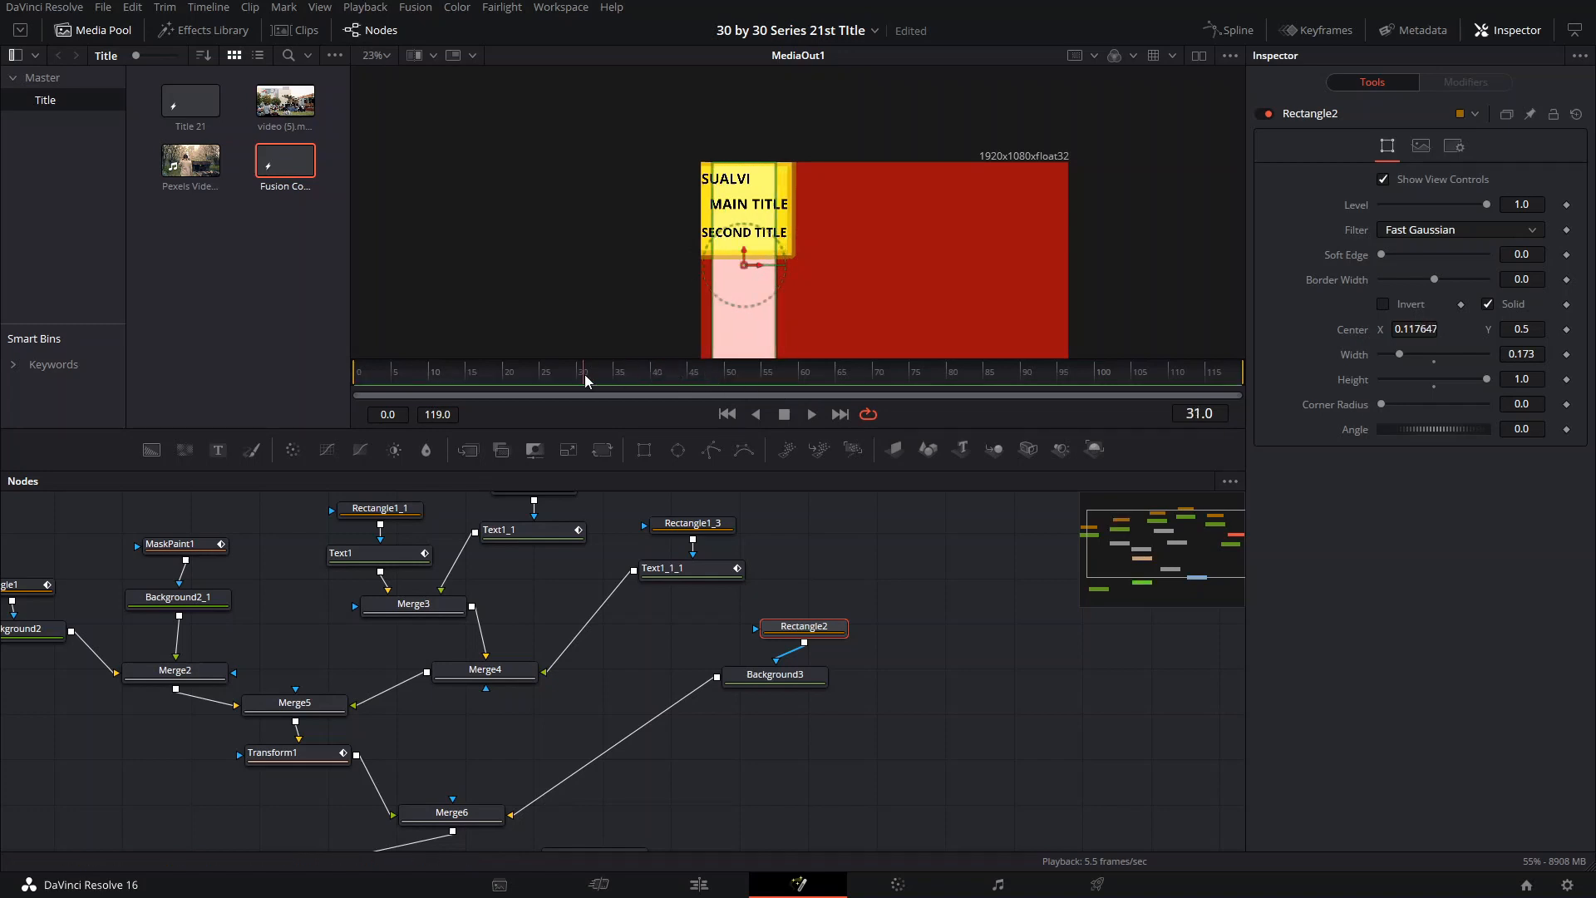
Step: Check the Transform's keyframe timing, then keyframe the Rectangle2 strip's center in place at frames 45 and 52
{"action": "left_click_drag", "start_coordinate": [514, 392], "coordinate": [706, 402]}
{"action": "left_click_drag", "start_coordinate": [780, 548], "coordinate": [815, 638]}
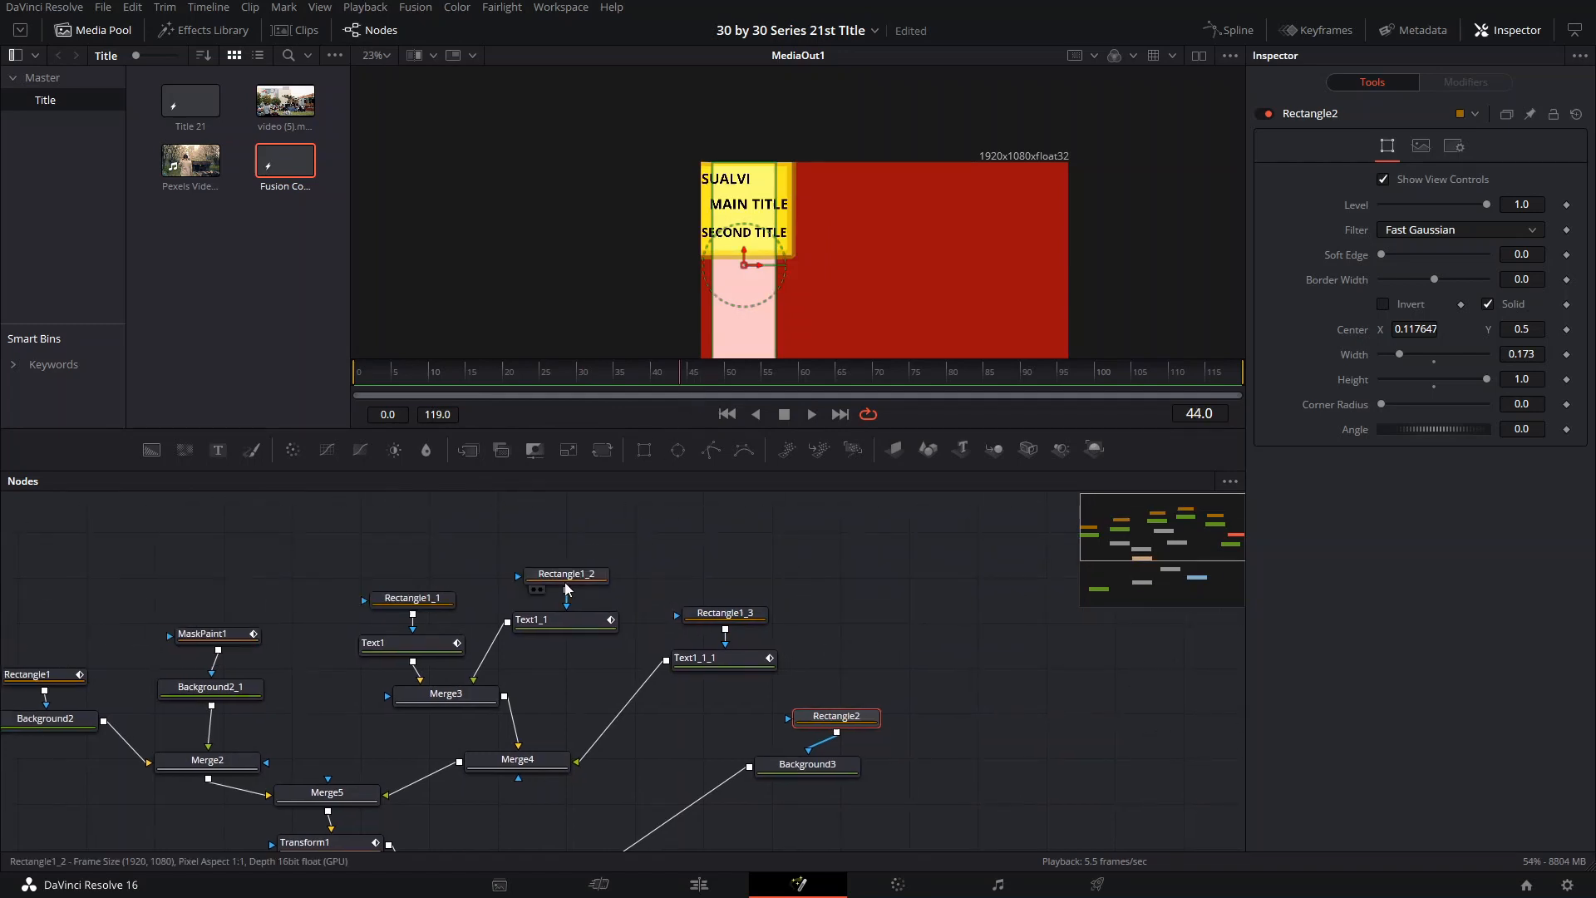
{"action": "left_click_drag", "start_coordinate": [516, 748], "coordinate": [578, 603]}
{"action": "left_click", "coordinate": [394, 700]}
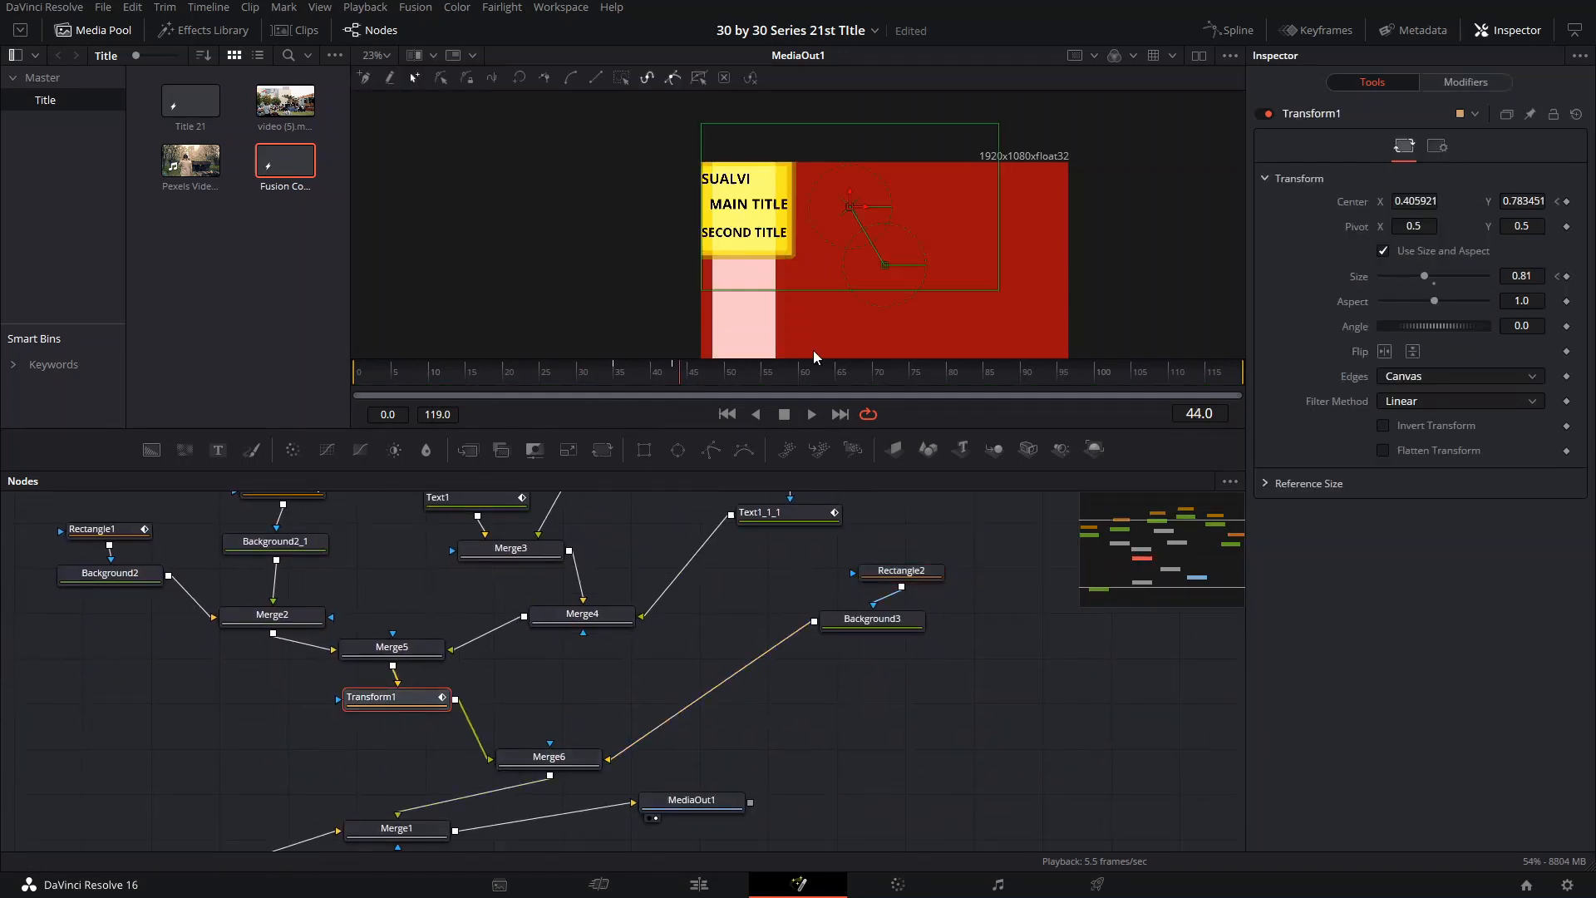
{"action": "left_click_drag", "start_coordinate": [676, 372], "coordinate": [690, 372]}
{"action": "left_click", "coordinate": [912, 577]}
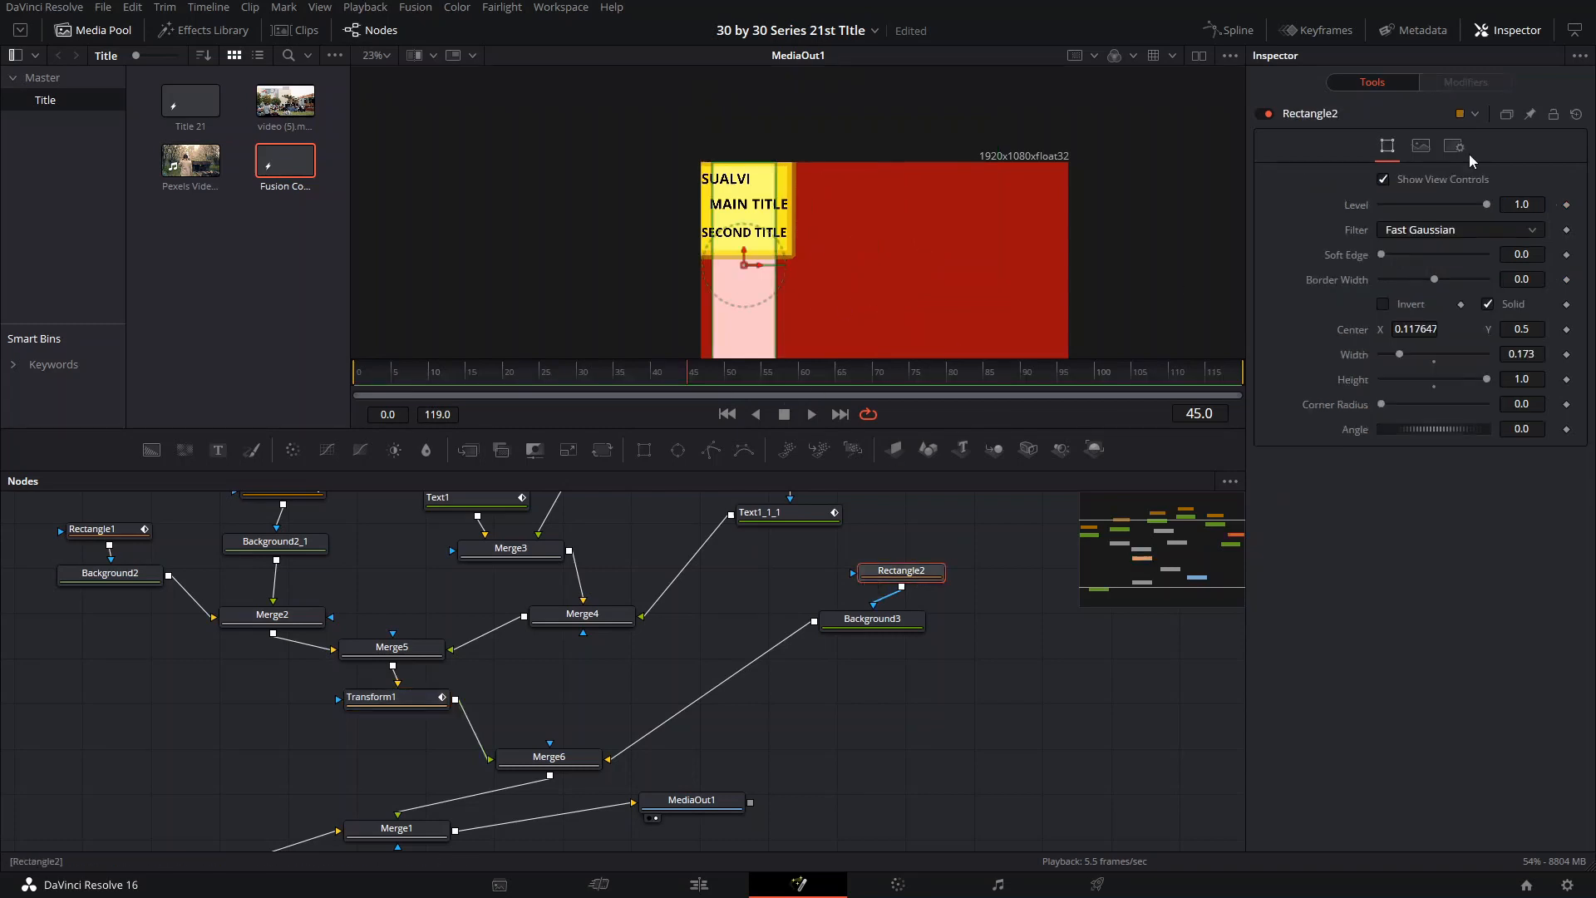
{"action": "left_click", "coordinate": [1567, 330]}
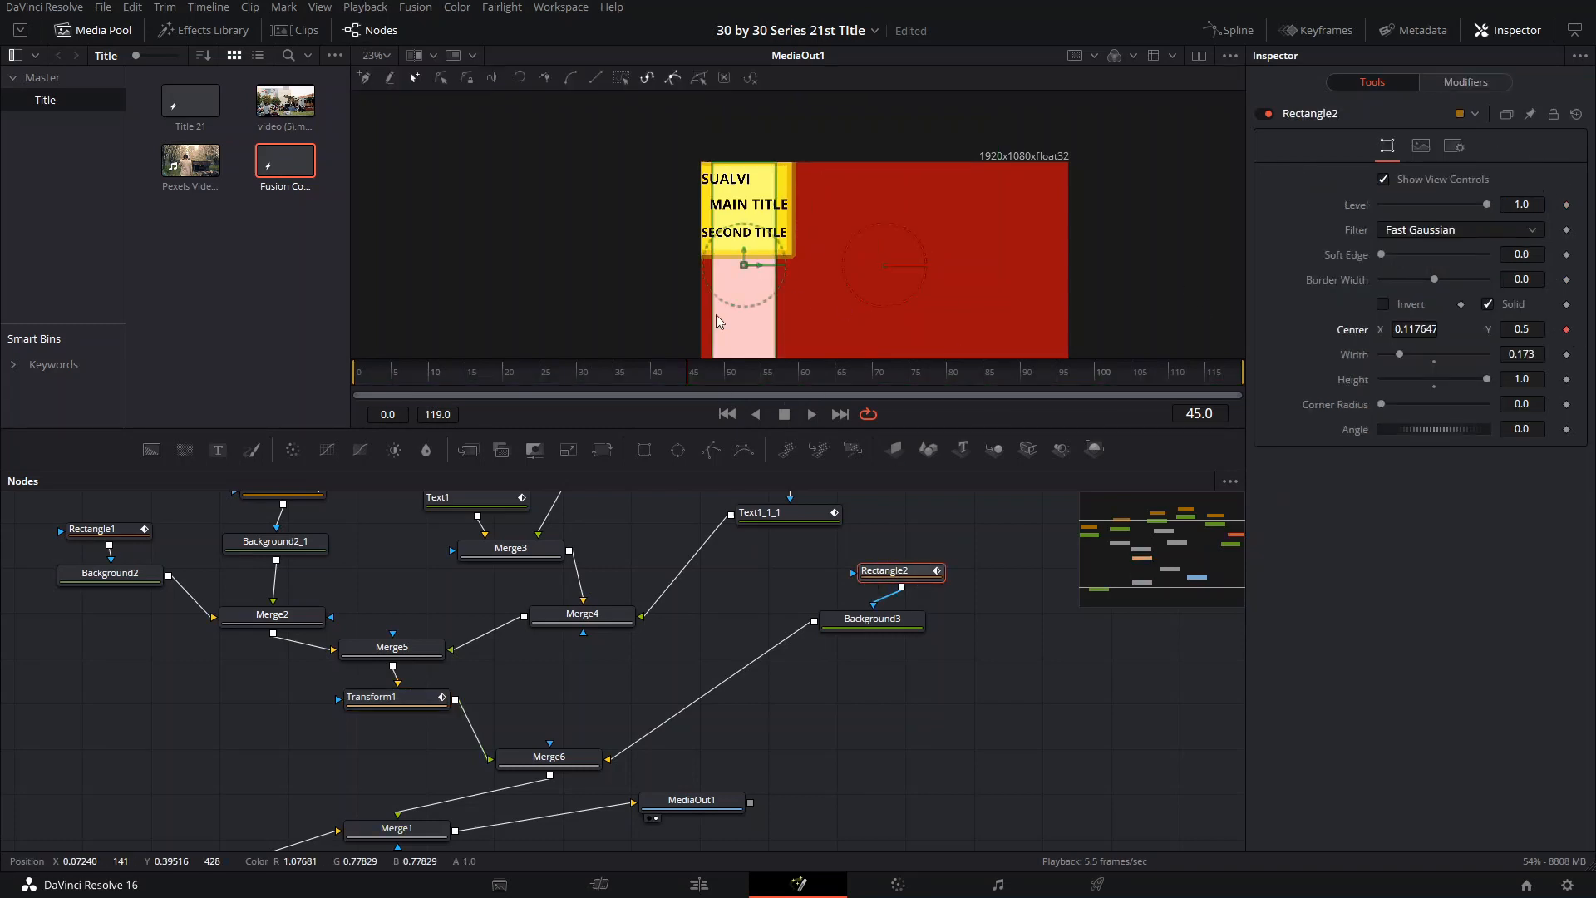
{"action": "left_click_drag", "start_coordinate": [728, 382], "coordinate": [739, 384]}
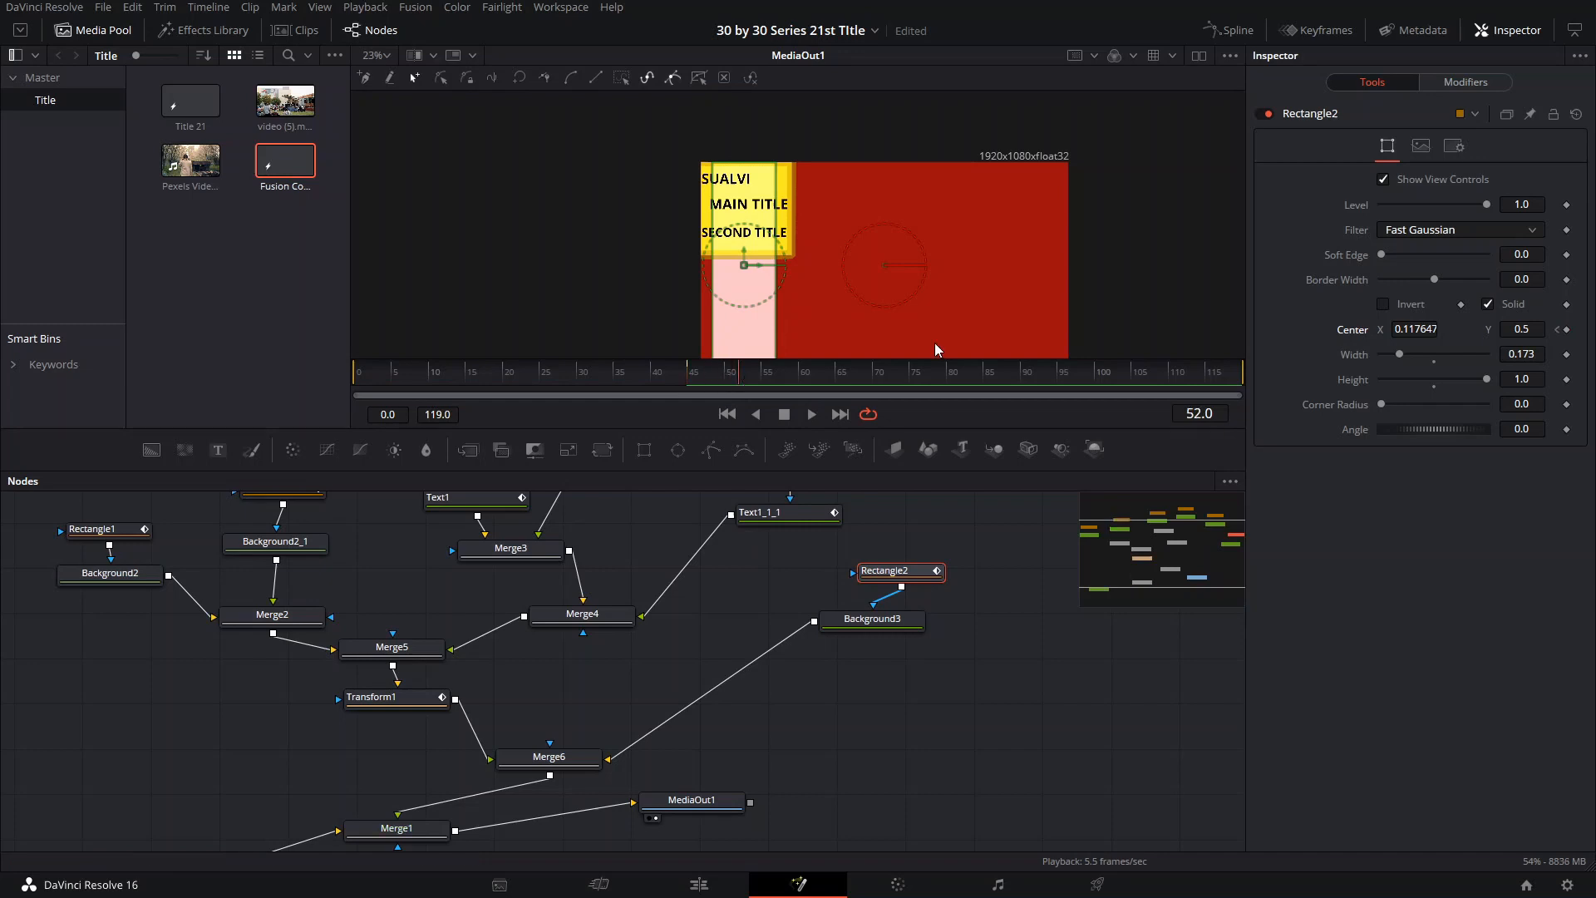
Step: At frame 45, move the Rectangle2 strip above the frame to center Y about 1.512
{"action": "left_click", "coordinate": [690, 381]}
{"action": "left_click_drag", "start_coordinate": [745, 266], "coordinate": [755, 53]}
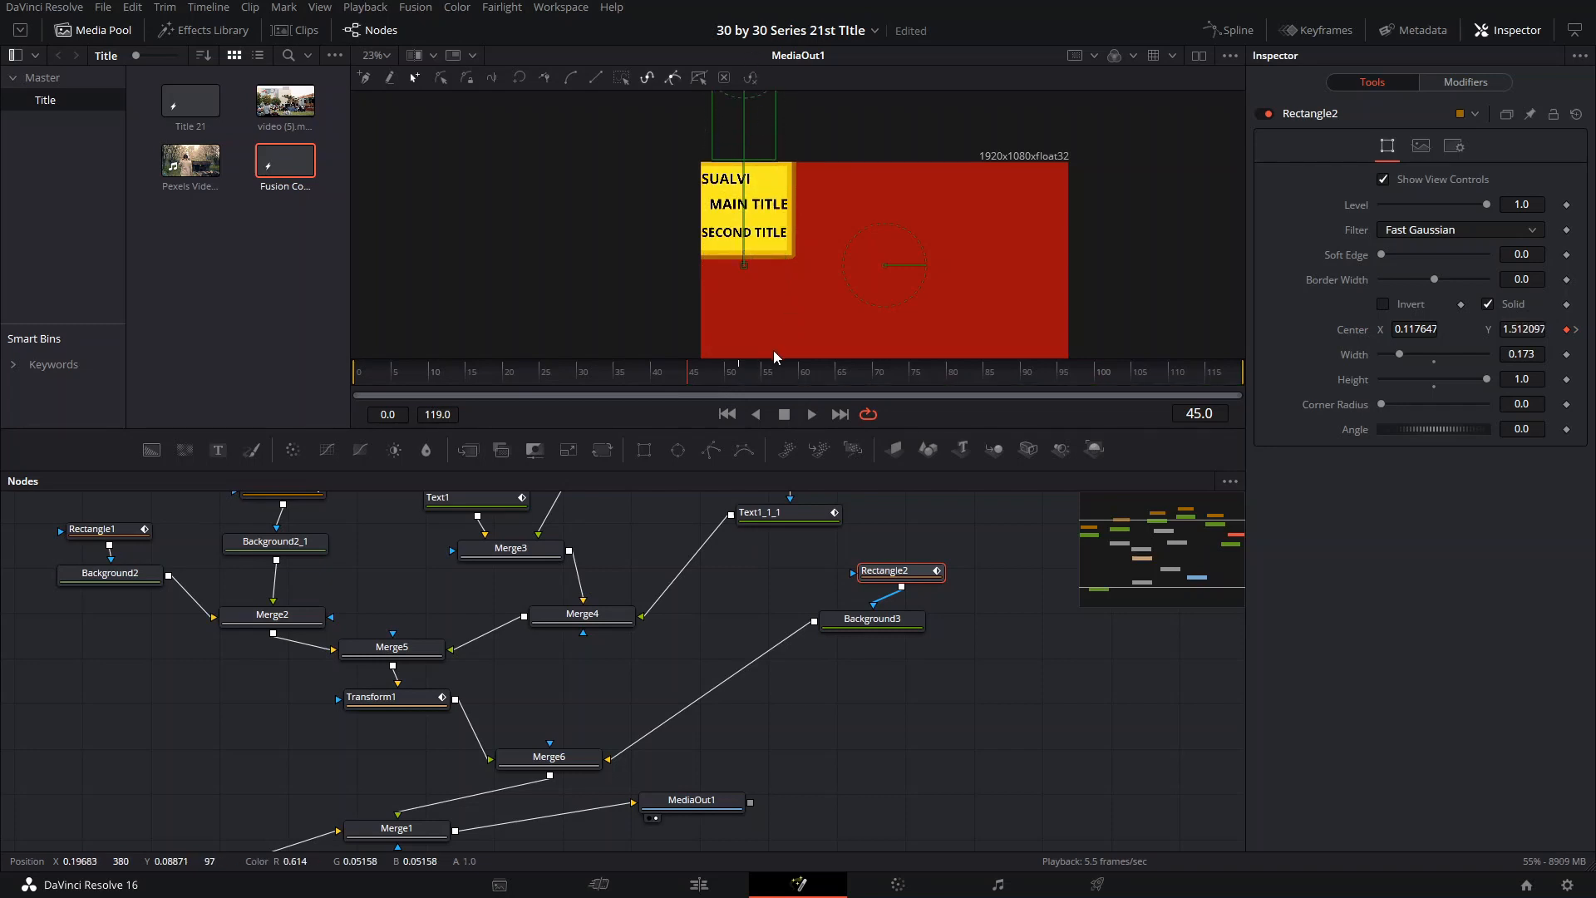
{"action": "scroll", "coordinate": [832, 286], "scroll_direction": "down", "scroll_amount": 2}
{"action": "scroll", "coordinate": [840, 285], "scroll_direction": "down", "scroll_amount": 2}
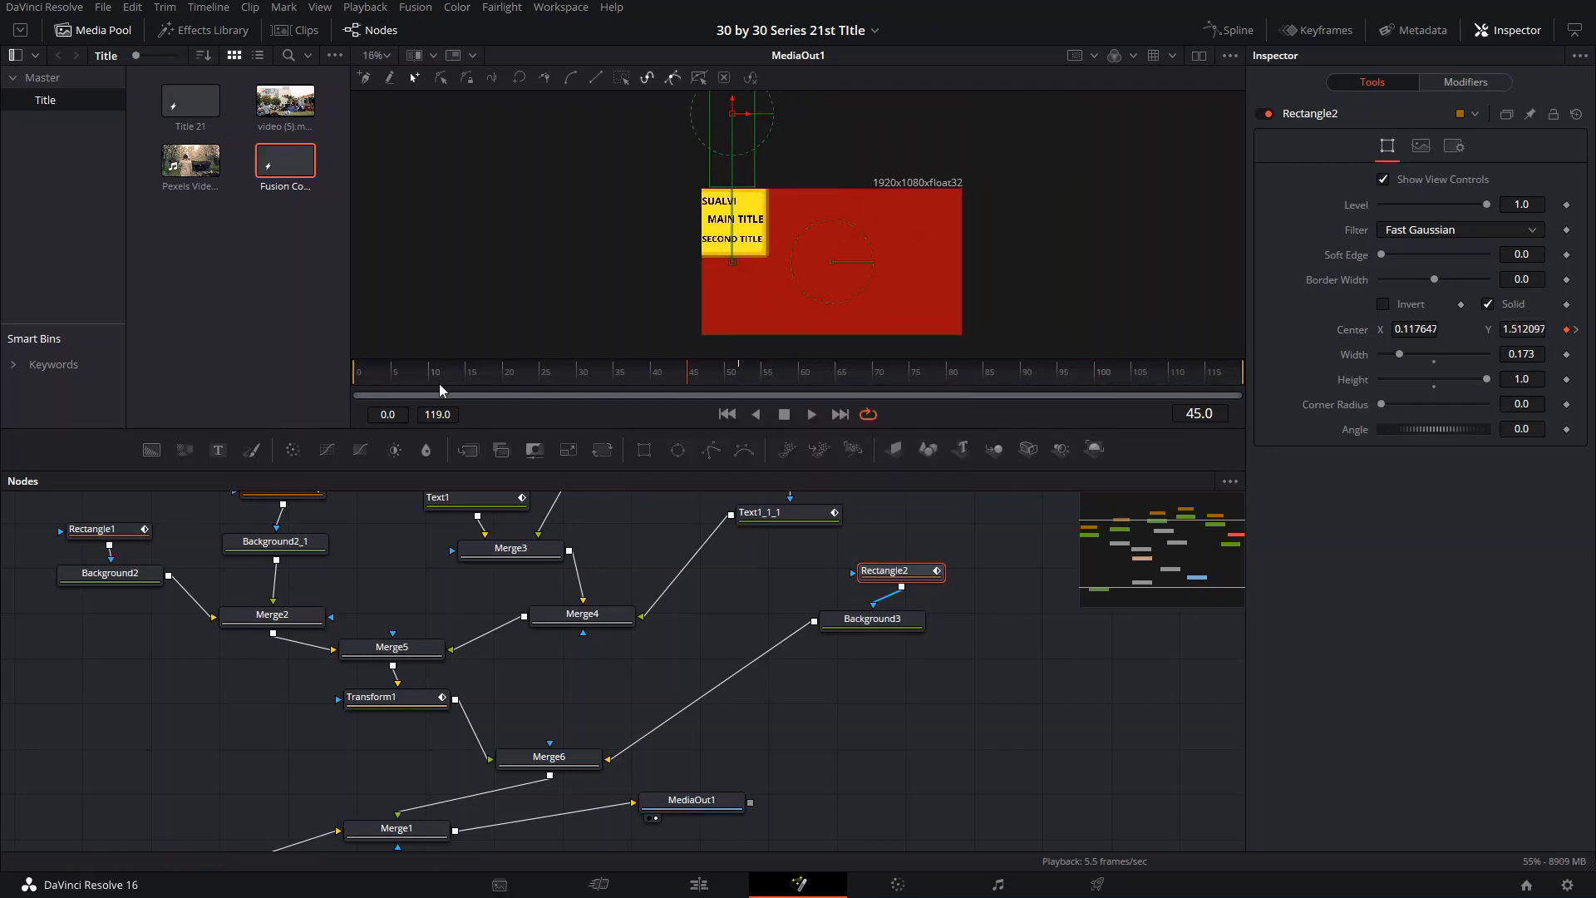
Step: Play back the composition to check the Rectangle2 strip's slide-in behind the titles
{"action": "key", "text": "space"}
{"action": "left_click", "coordinate": [934, 699]}
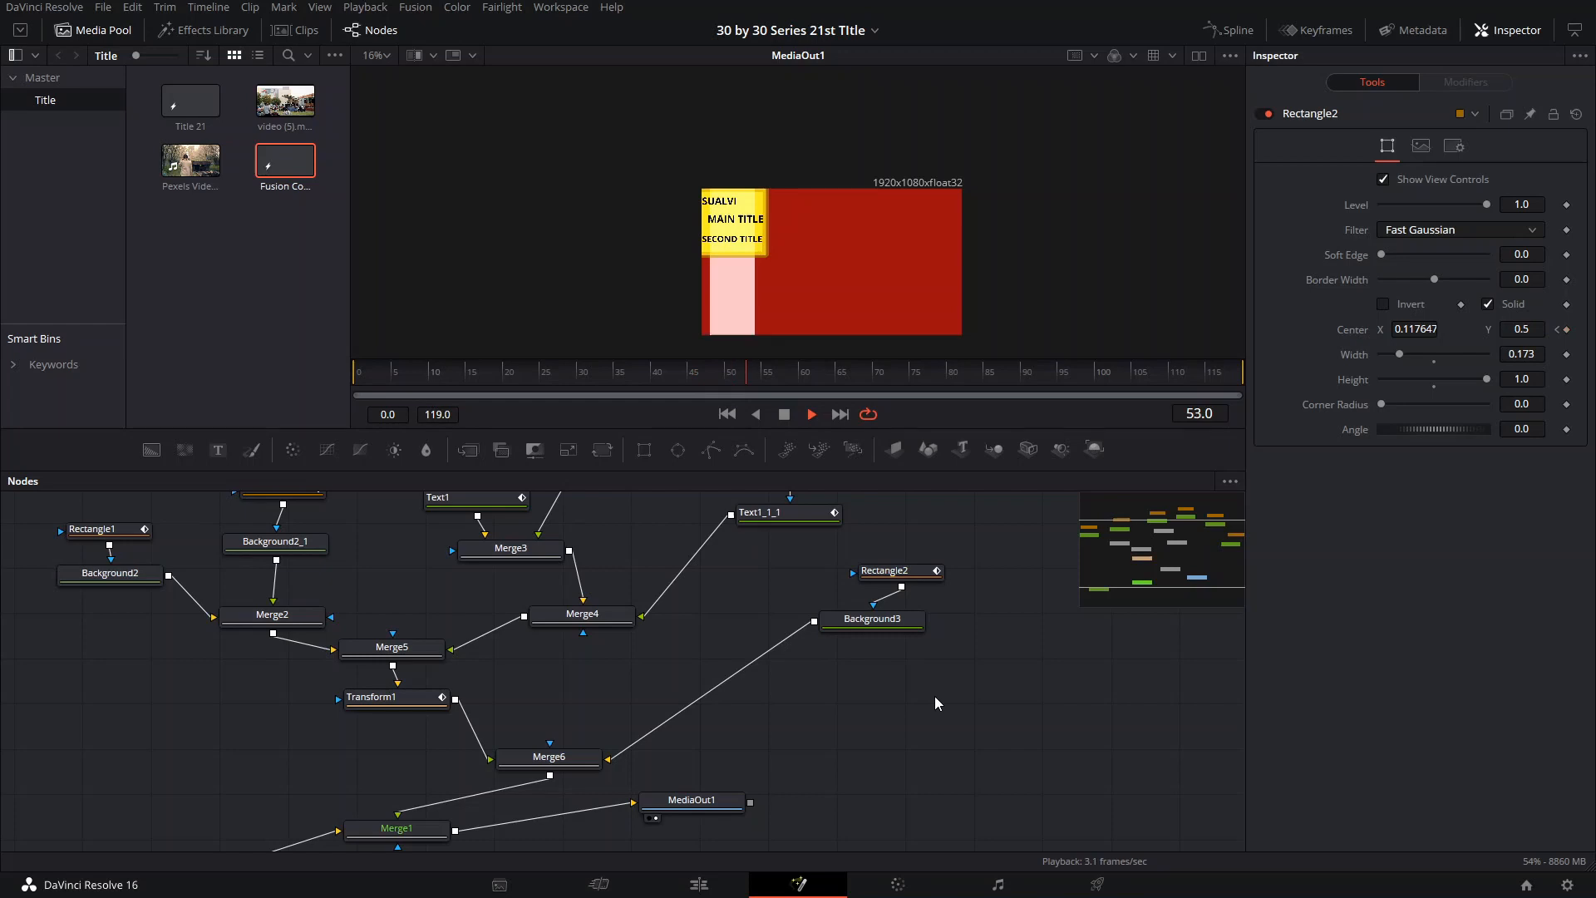
{"action": "left_click", "coordinate": [751, 378]}
Step: Tidy the node graph by aligning Merge6 beside Transform1 and moving Rectangle2 and Background3 together as a closer pair
{"action": "left_click_drag", "start_coordinate": [537, 763], "coordinate": [565, 703]}
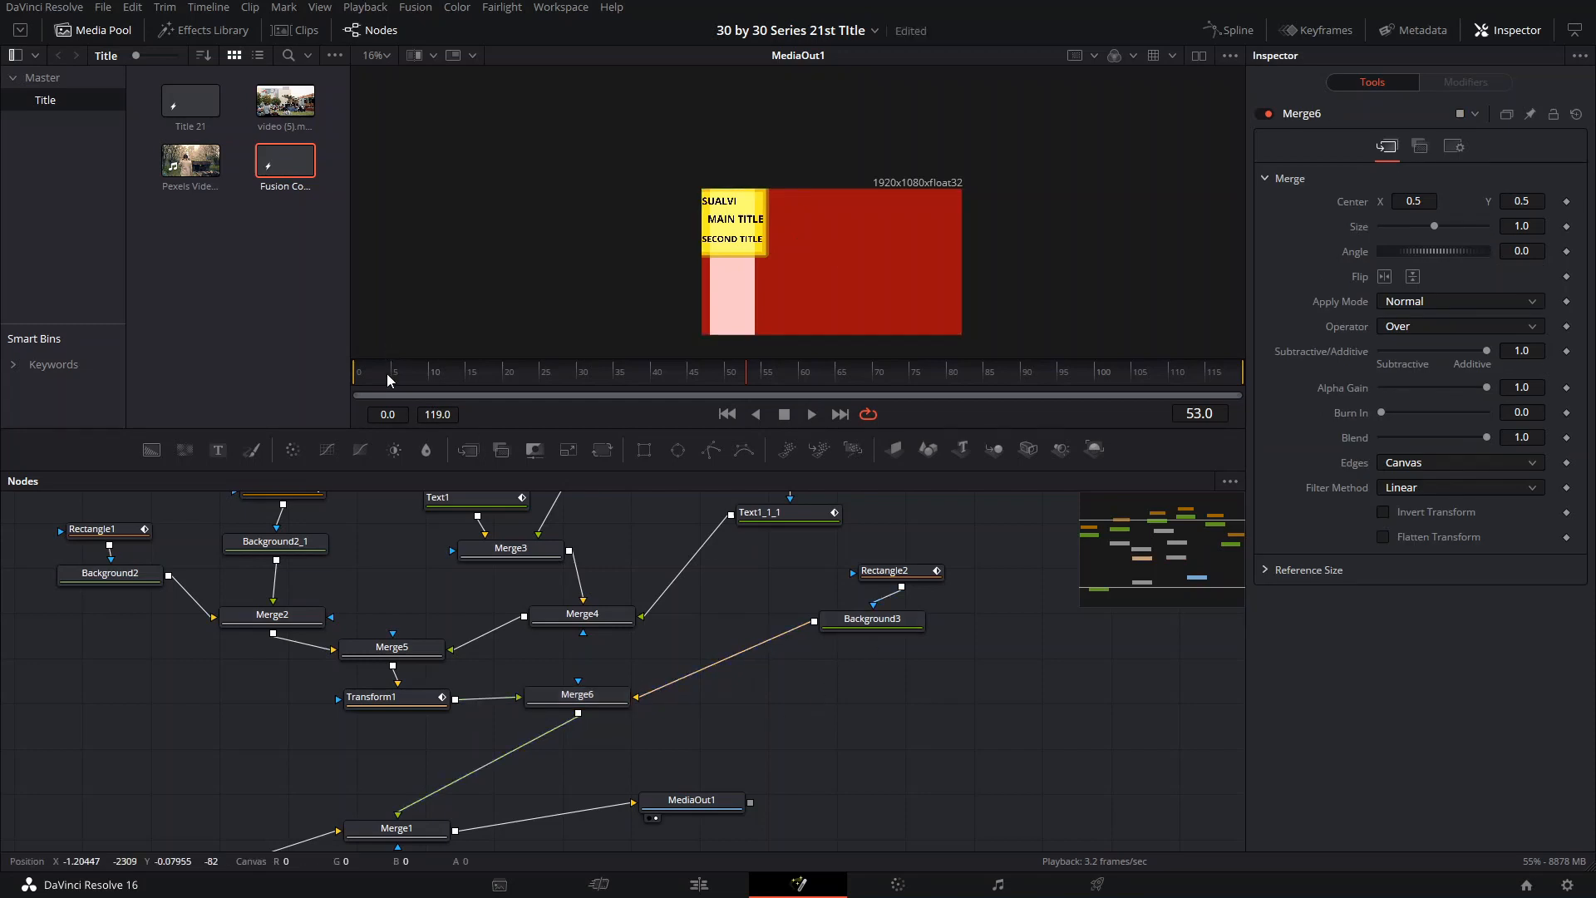
{"action": "left_click_drag", "start_coordinate": [845, 527], "coordinate": [933, 663]}
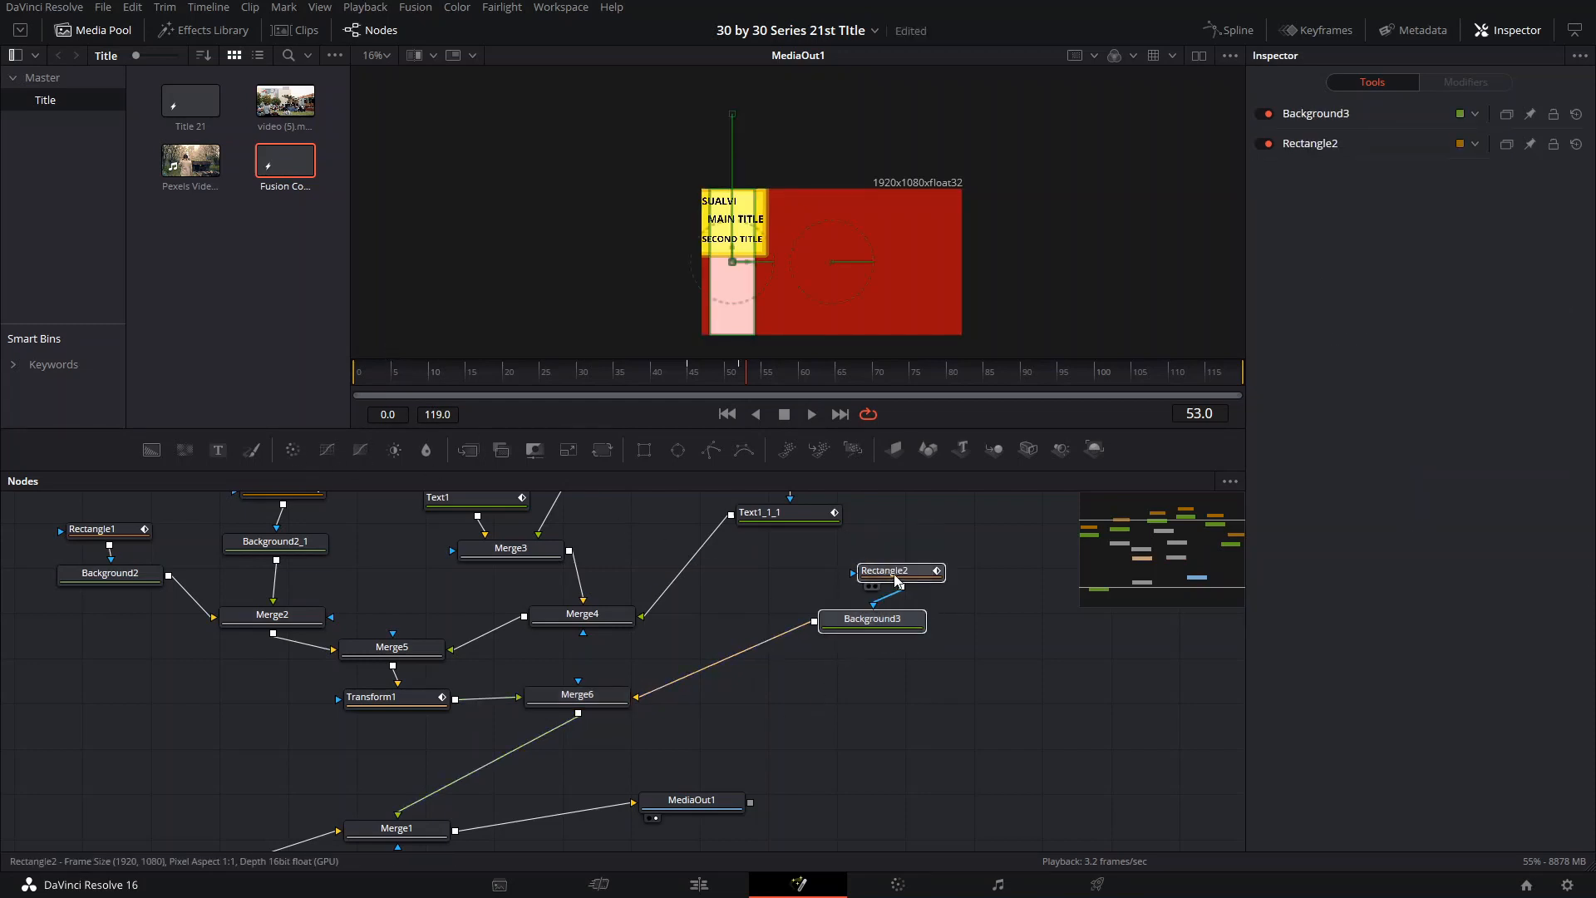
{"action": "left_click_drag", "start_coordinate": [872, 619], "coordinate": [915, 594]}
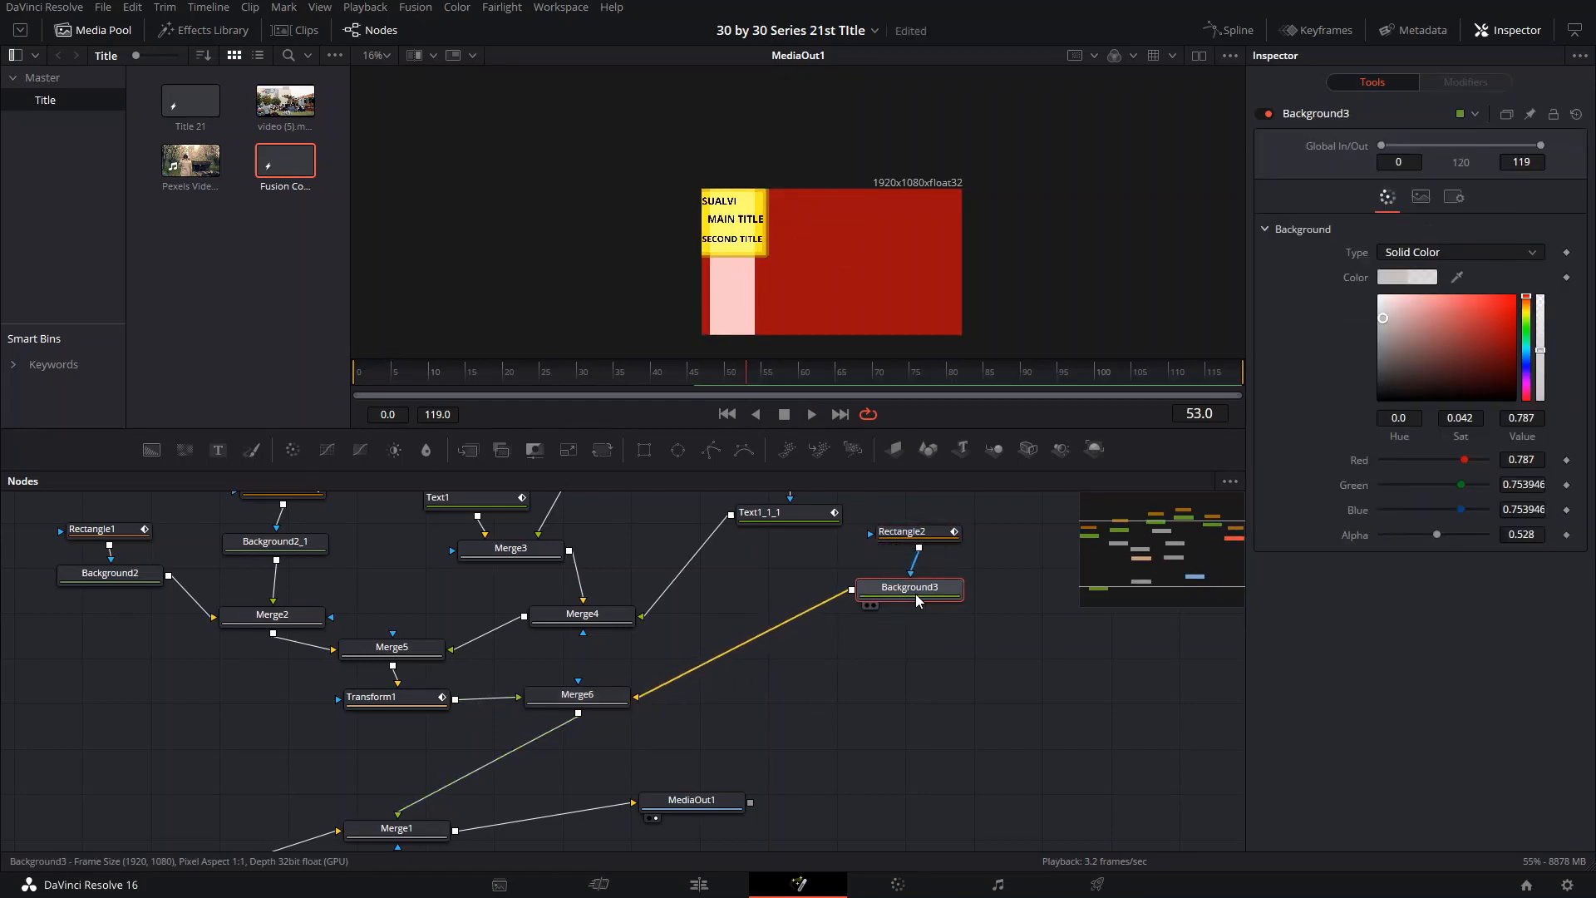
Step: Add a Text+ node merged over Background3 and arrange it with its merge beside the strip nodes
{"action": "left_click", "coordinate": [217, 450]}
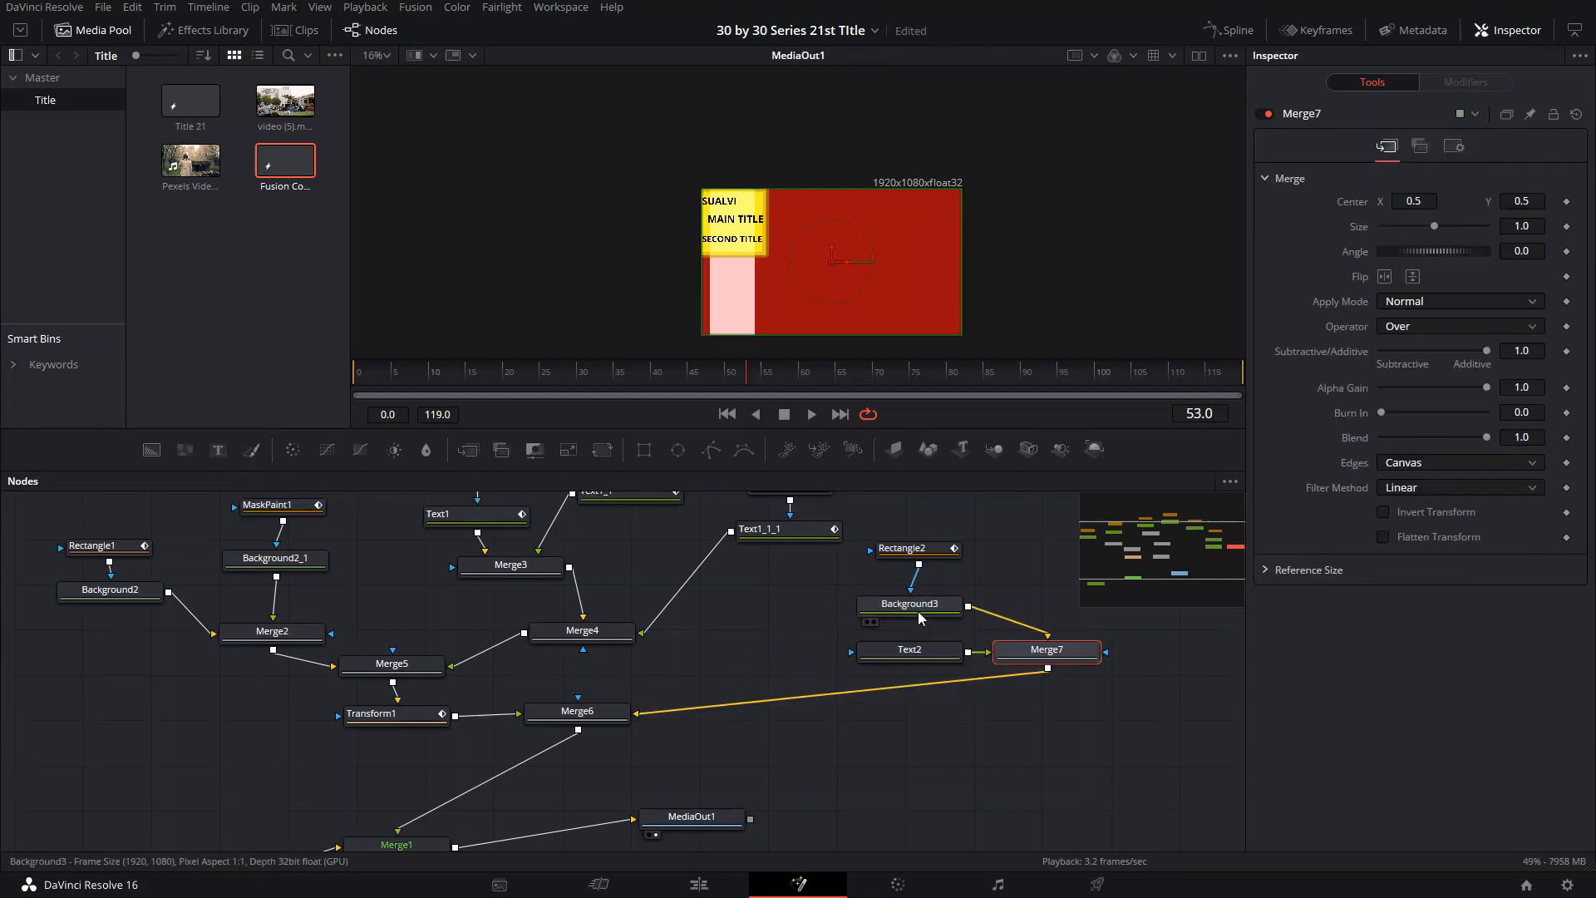
{"action": "left_click_drag", "start_coordinate": [911, 651], "coordinate": [821, 696]}
{"action": "left_click", "coordinate": [1001, 582]}
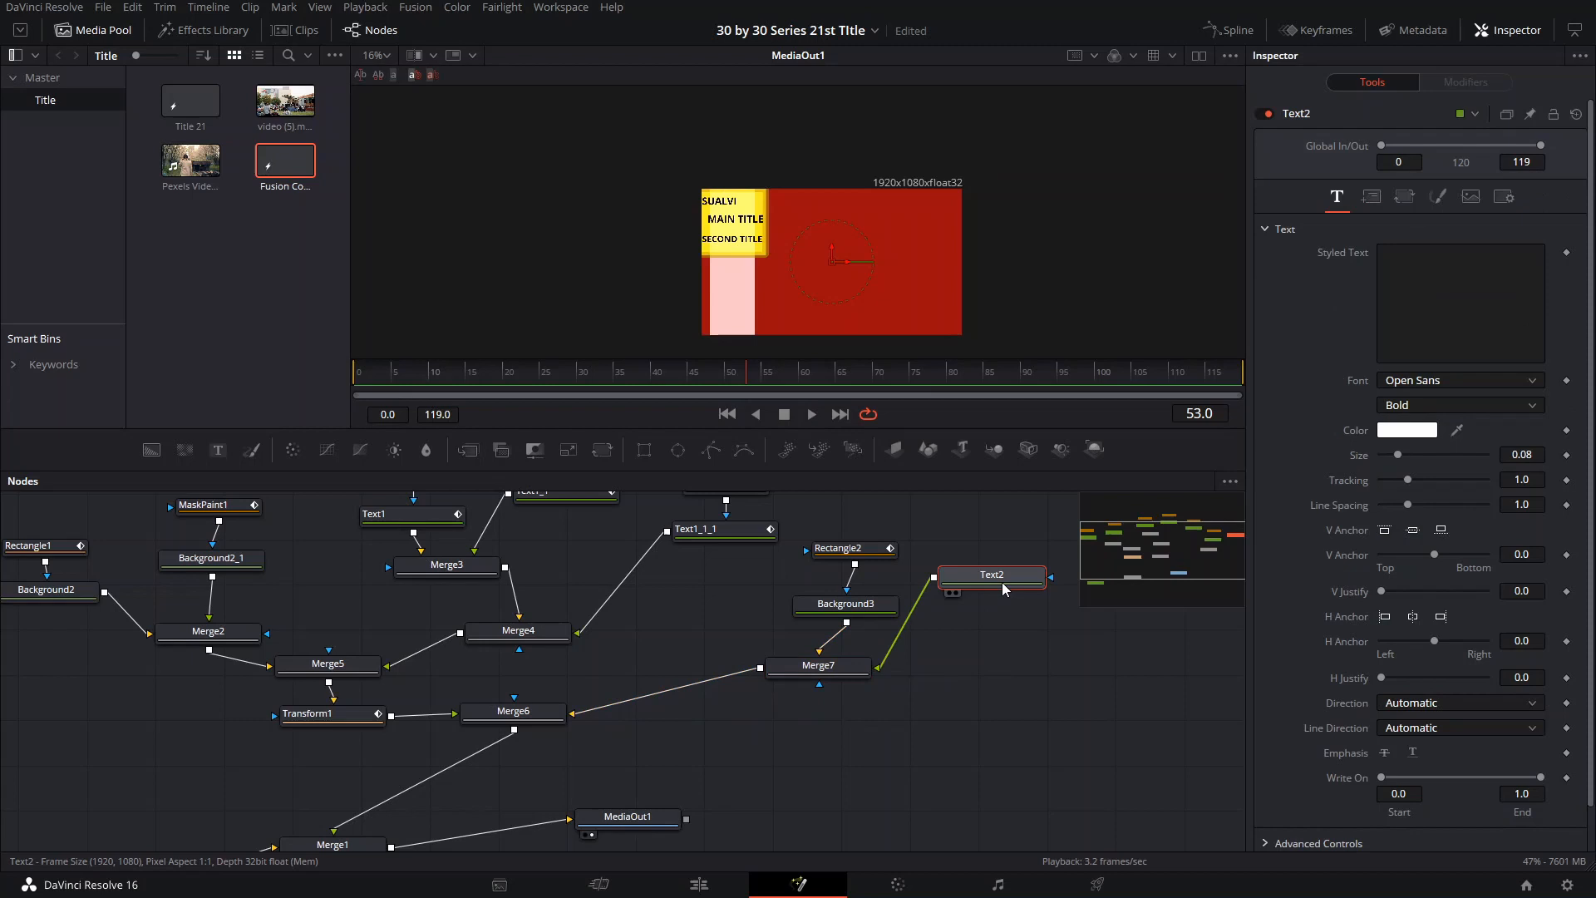
Step: Enter "we are", "the champion" and "of the world!" in Text2 as three lines separated by blank lines
{"action": "left_click", "coordinate": [1484, 298]}
{"action": "type", "text": "b"}
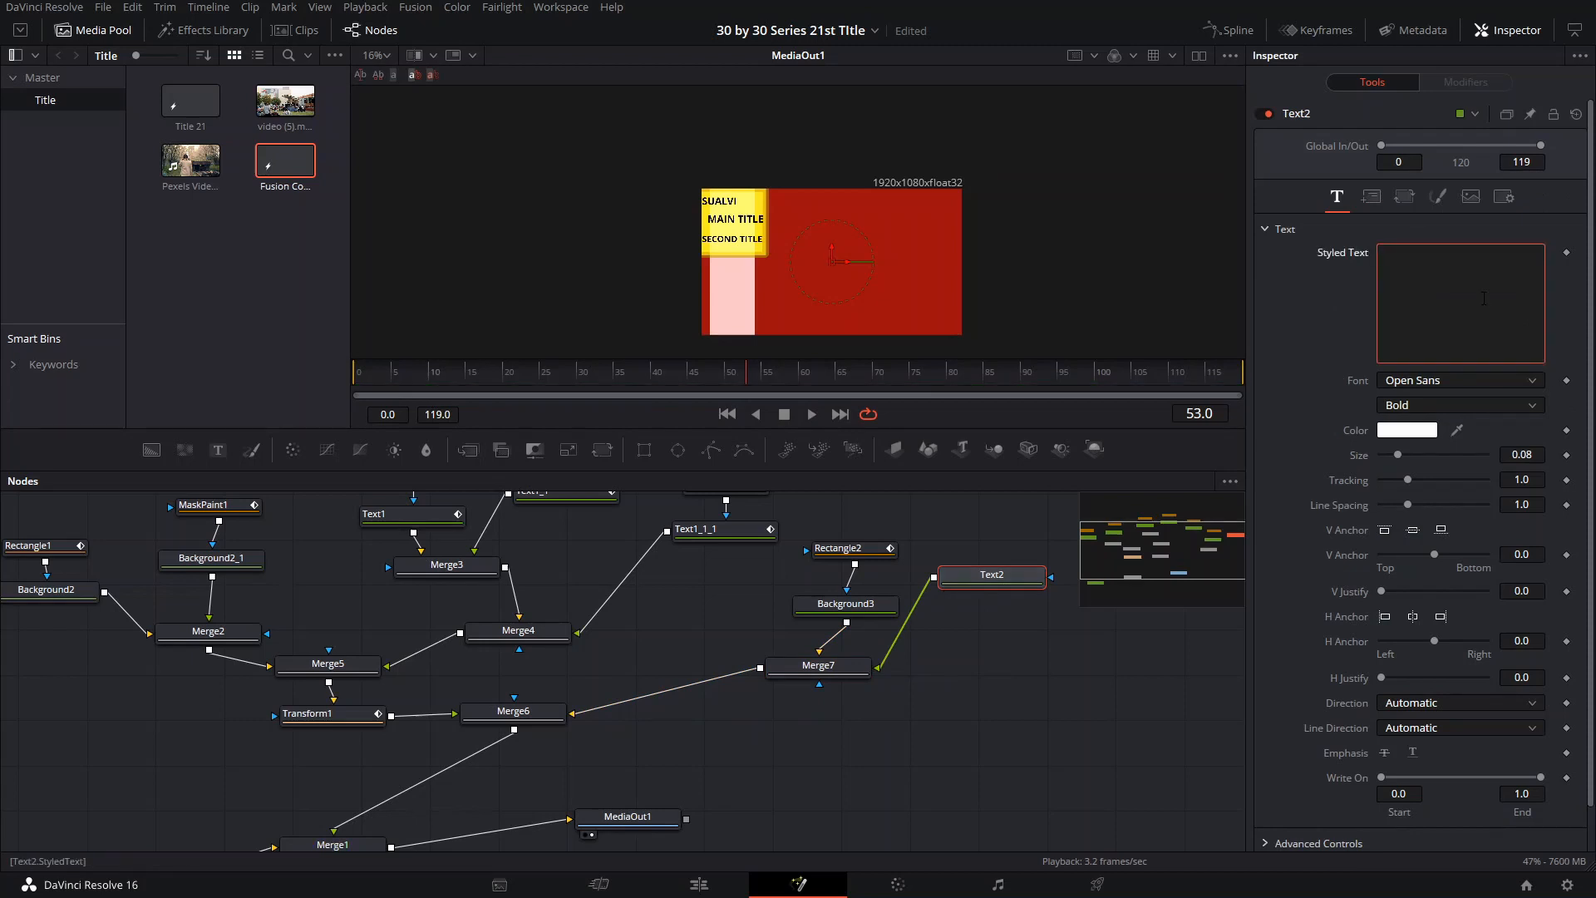
{"action": "key", "text": "BackSpace"}
{"action": "key", "text": "BackSpace"}
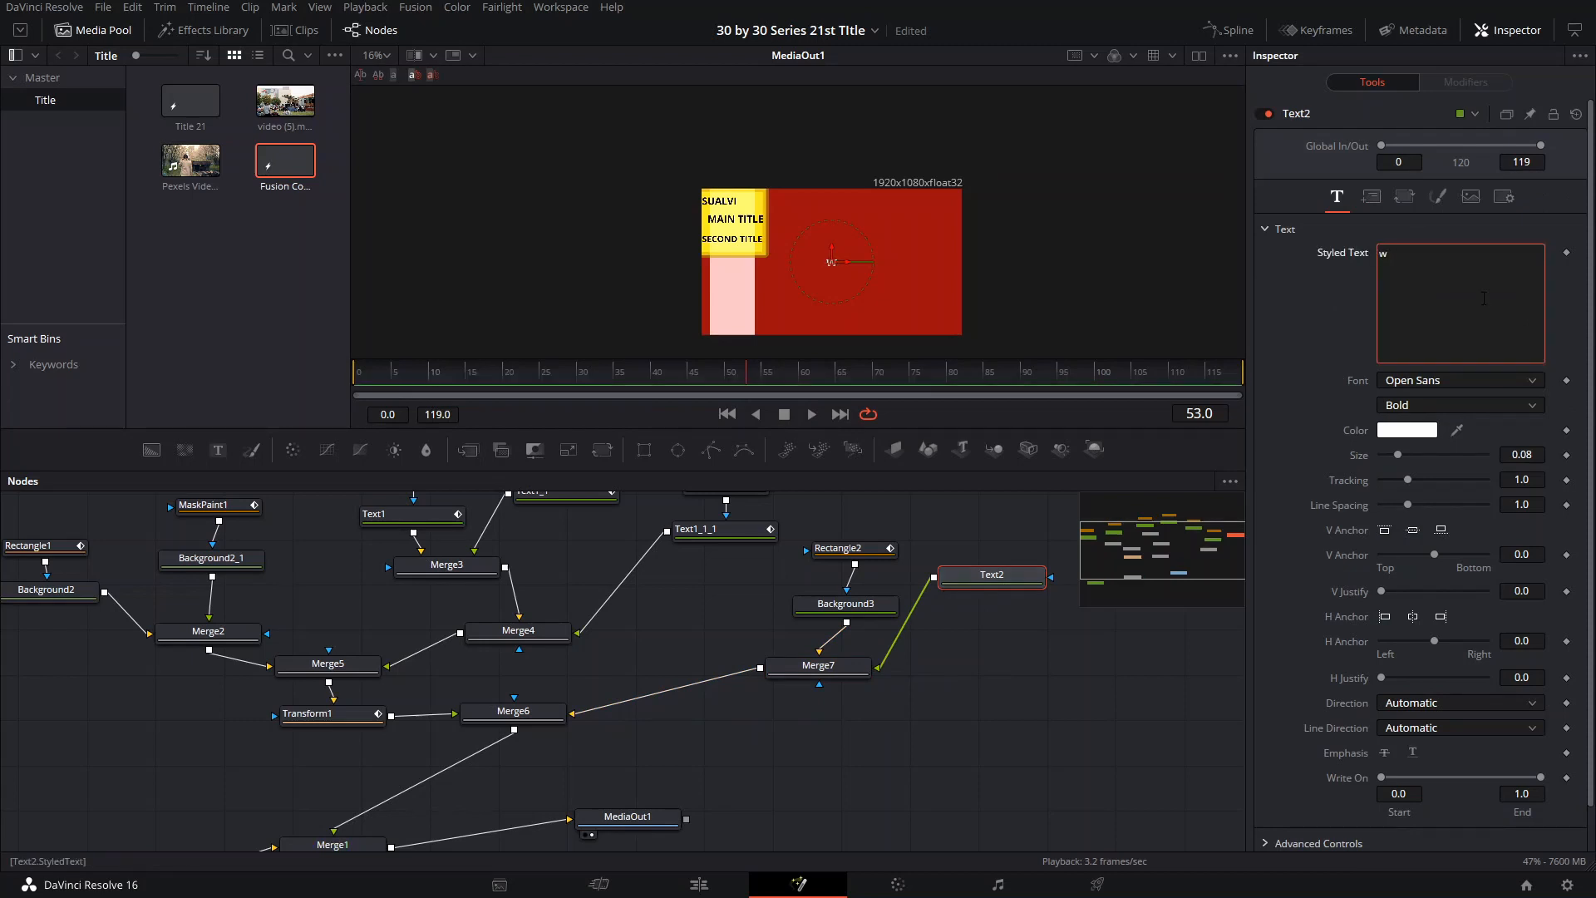
{"action": "type", "text": "e are"}
{"action": "key", "text": "Return"}
{"action": "key", "text": "Return"}
{"action": "type", "text": "the cahmp"}
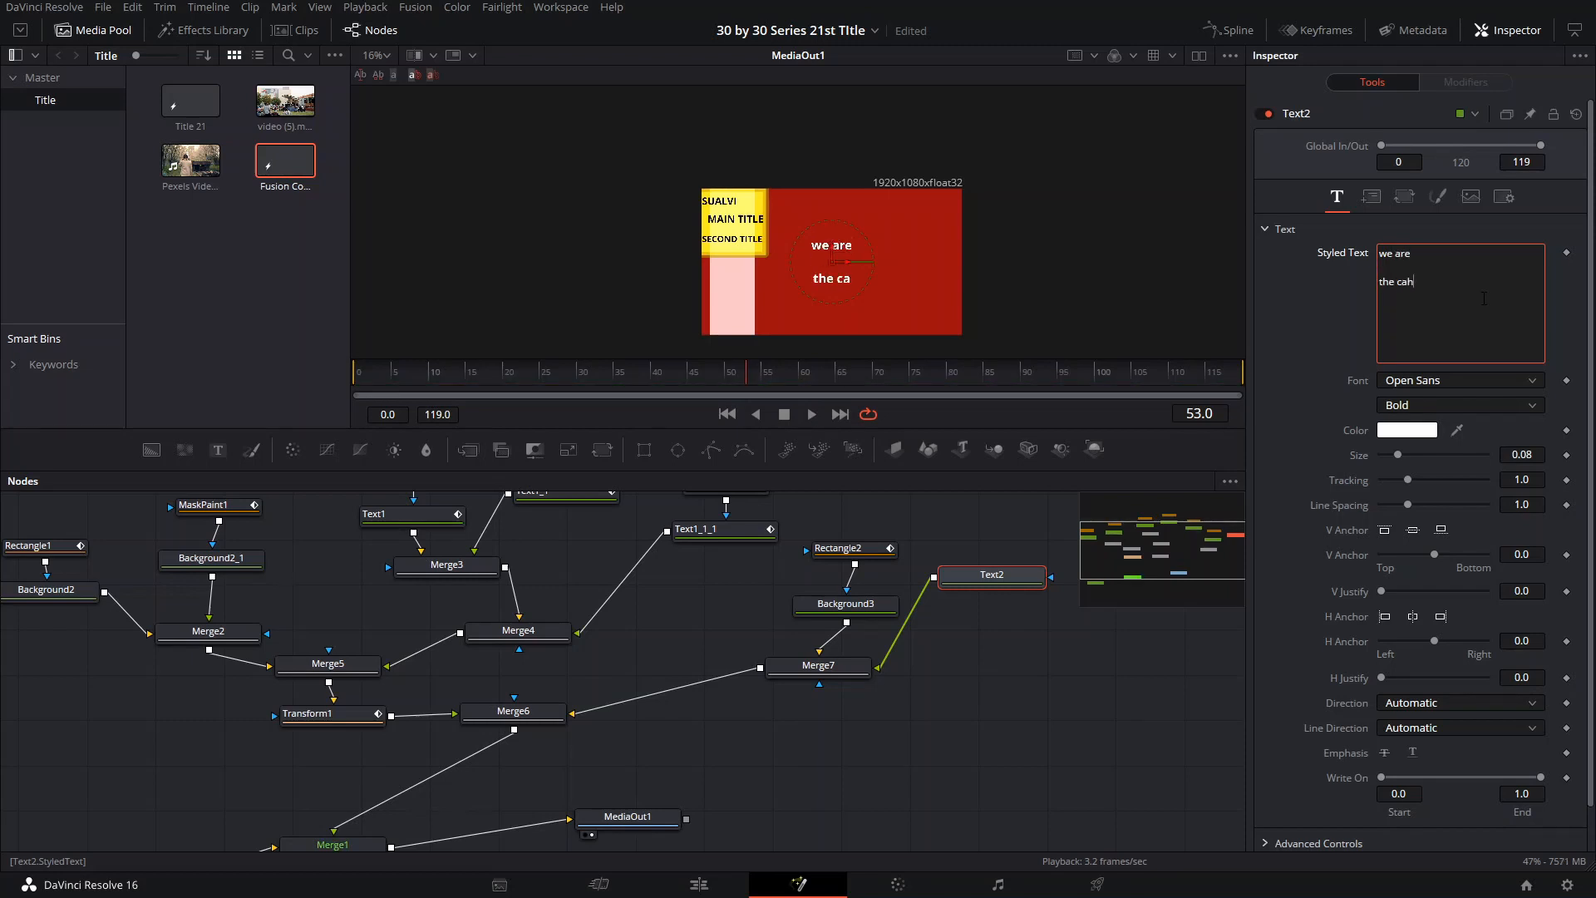
{"action": "key", "text": "BackSpace"}
{"action": "key", "text": "BackSpace"}
{"action": "key", "text": "BackSpace"}
{"action": "key", "text": "BackSpace"}
{"action": "type", "text": "hampion"}
{"action": "key", "text": "Return"}
{"action": "key", "text": "Return"}
{"action": "type", "text": "of"}
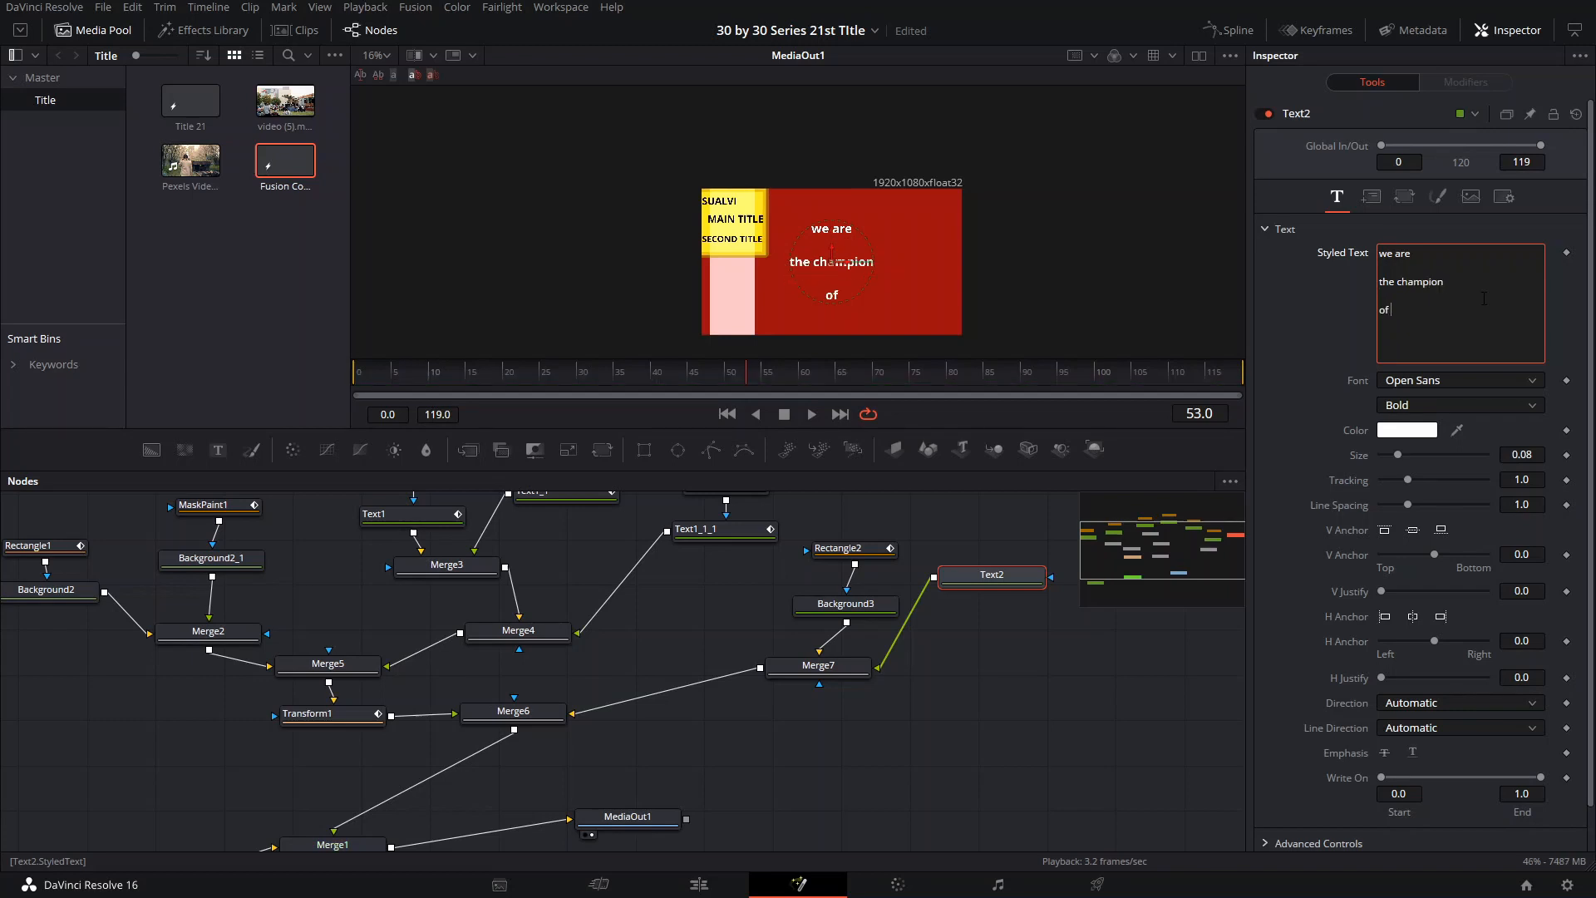
{"action": "type", "text": " the world"}
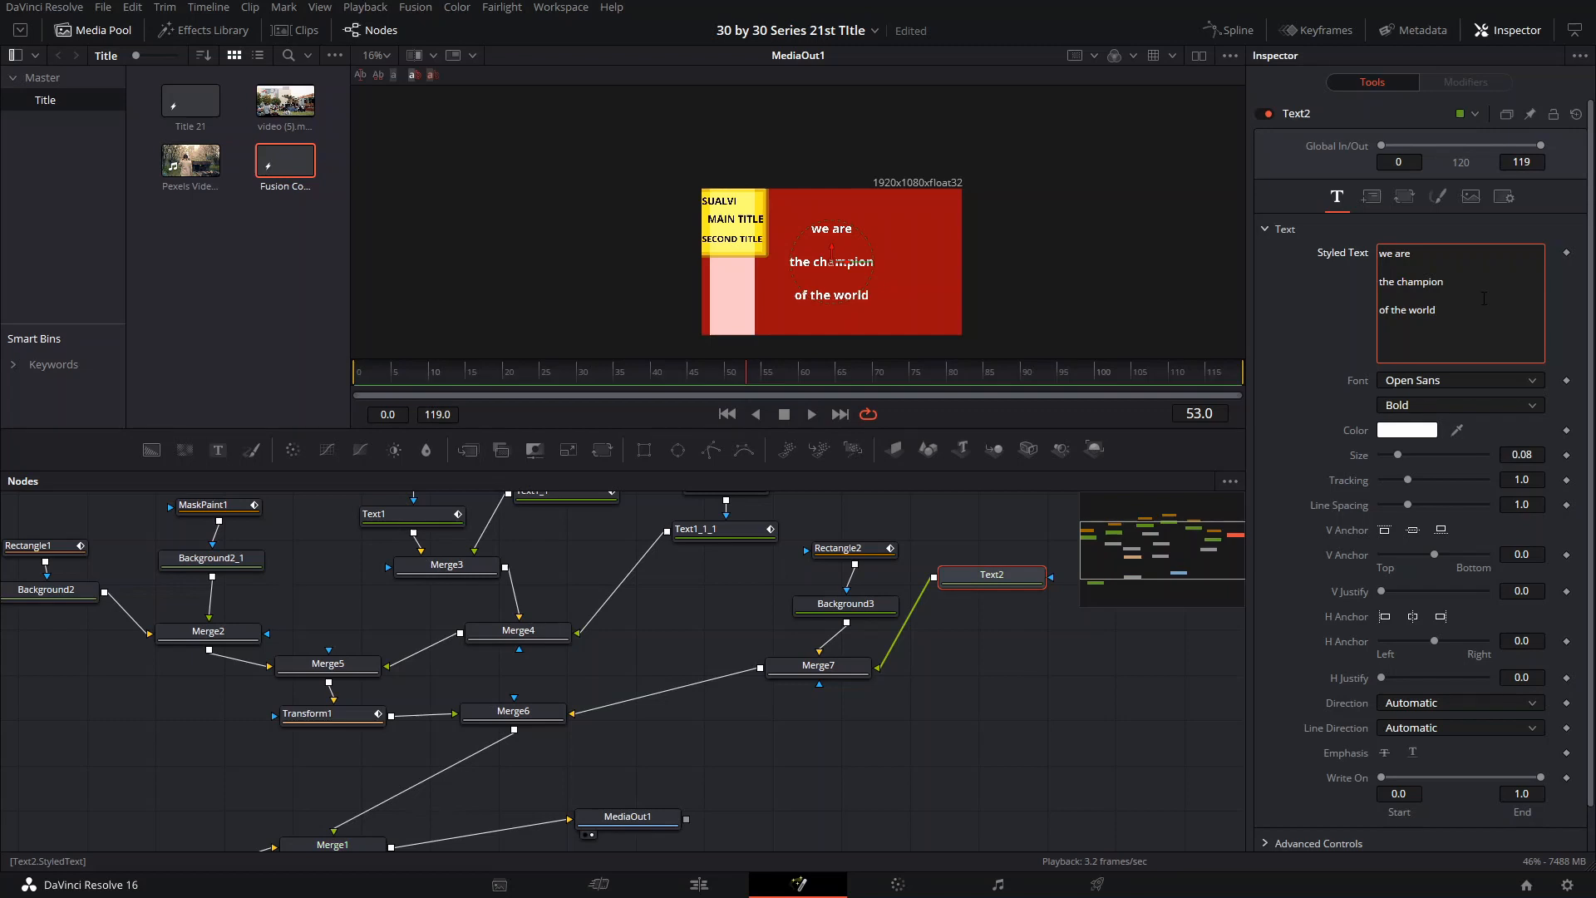
{"action": "type", "text": "!"}
Step: Reduce Text2 to a size of about 0.052 on the strip below the titles and color it black
{"action": "left_click_drag", "start_coordinate": [1397, 461], "coordinate": [1338, 480]}
{"action": "left_click_drag", "start_coordinate": [834, 265], "coordinate": [734, 293]}
{"action": "left_click", "coordinate": [1406, 429]}
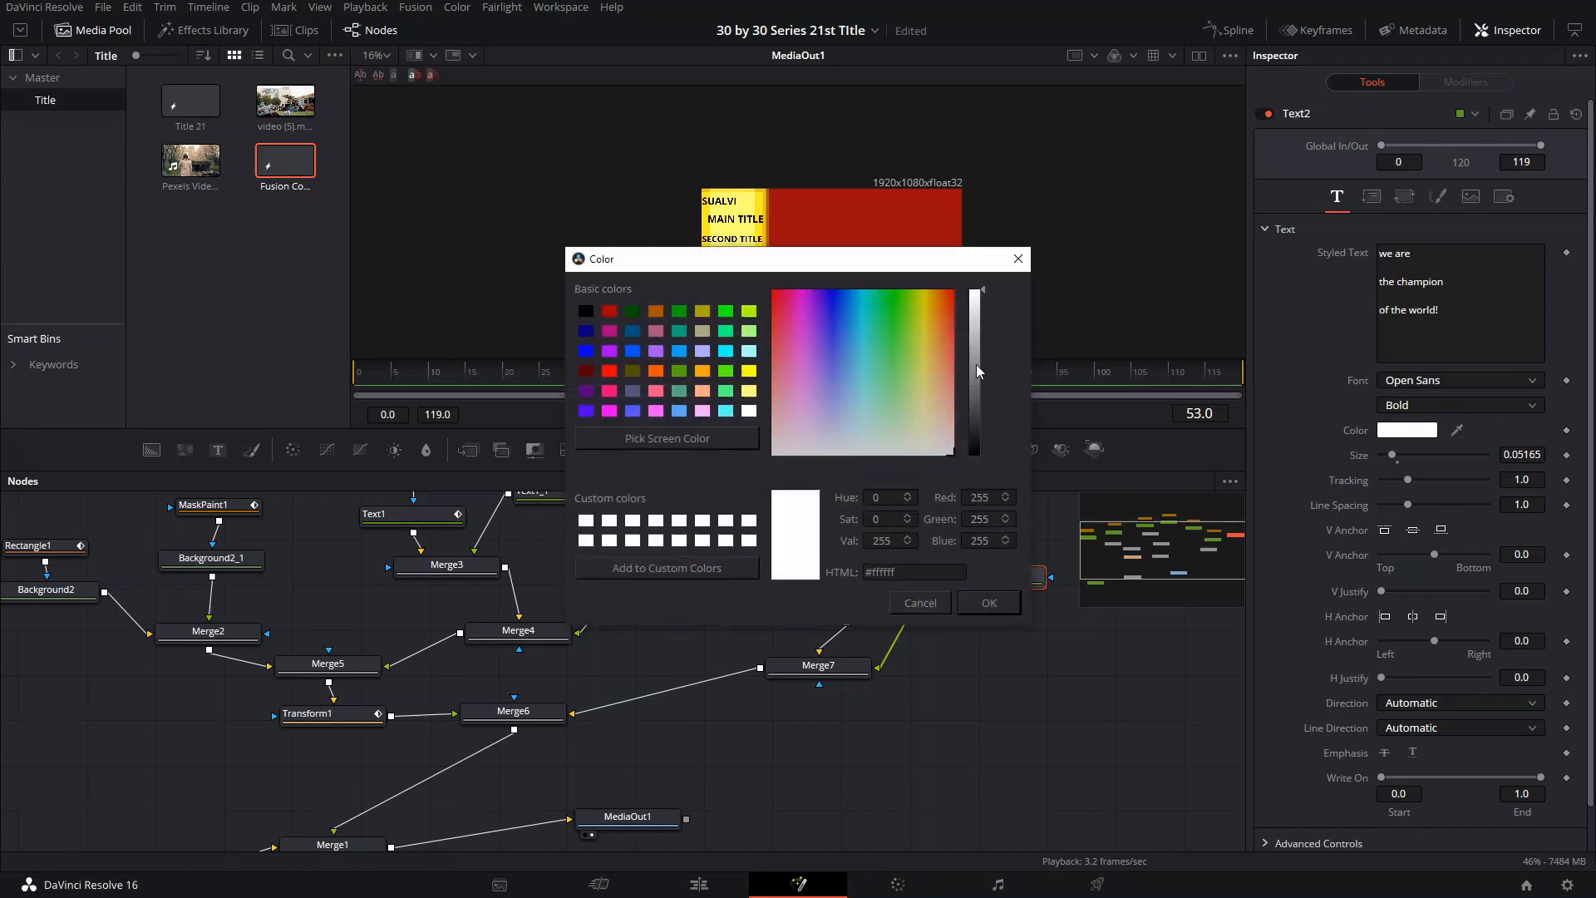
{"action": "left_click_drag", "start_coordinate": [978, 370], "coordinate": [975, 454]}
{"action": "left_click", "coordinate": [989, 603]}
Step: Shrink Text2 to a size of about 0.041 and reposition it to fit within the strip's width
{"action": "scroll", "coordinate": [792, 316], "scroll_direction": "up", "scroll_amount": 1}
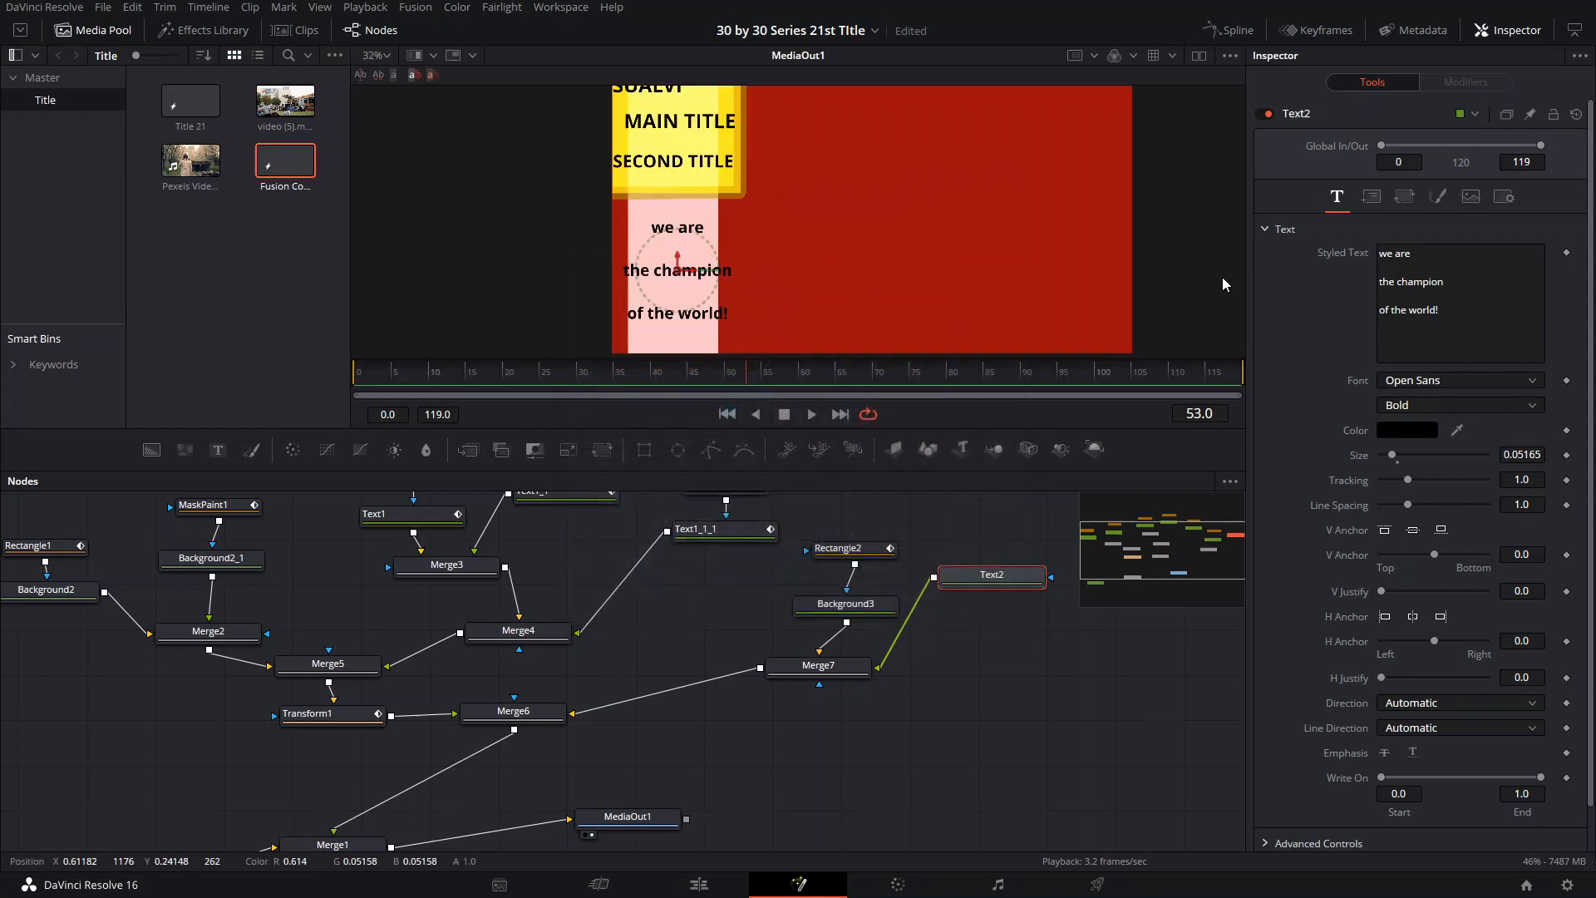
{"action": "left_click_drag", "start_coordinate": [1386, 457], "coordinate": [1368, 465]}
{"action": "left_click_drag", "start_coordinate": [679, 279], "coordinate": [672, 266]}
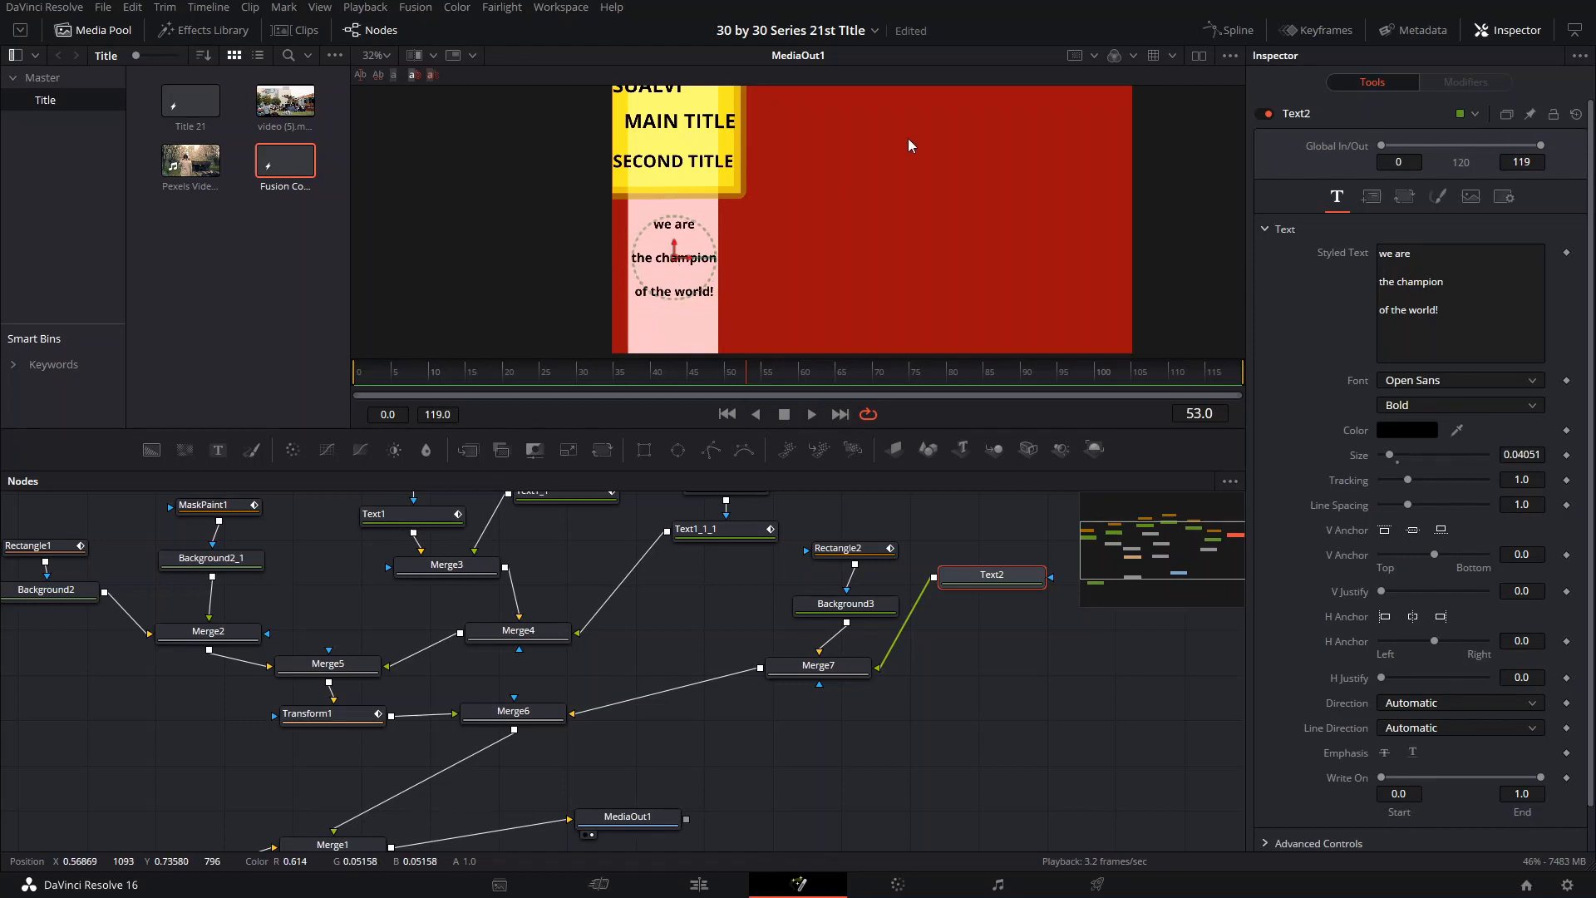
Step: Keyframe Text2's Write On end from 0.0 at frame 54 to 1.0 at frame 58
{"action": "left_click", "coordinate": [739, 372]}
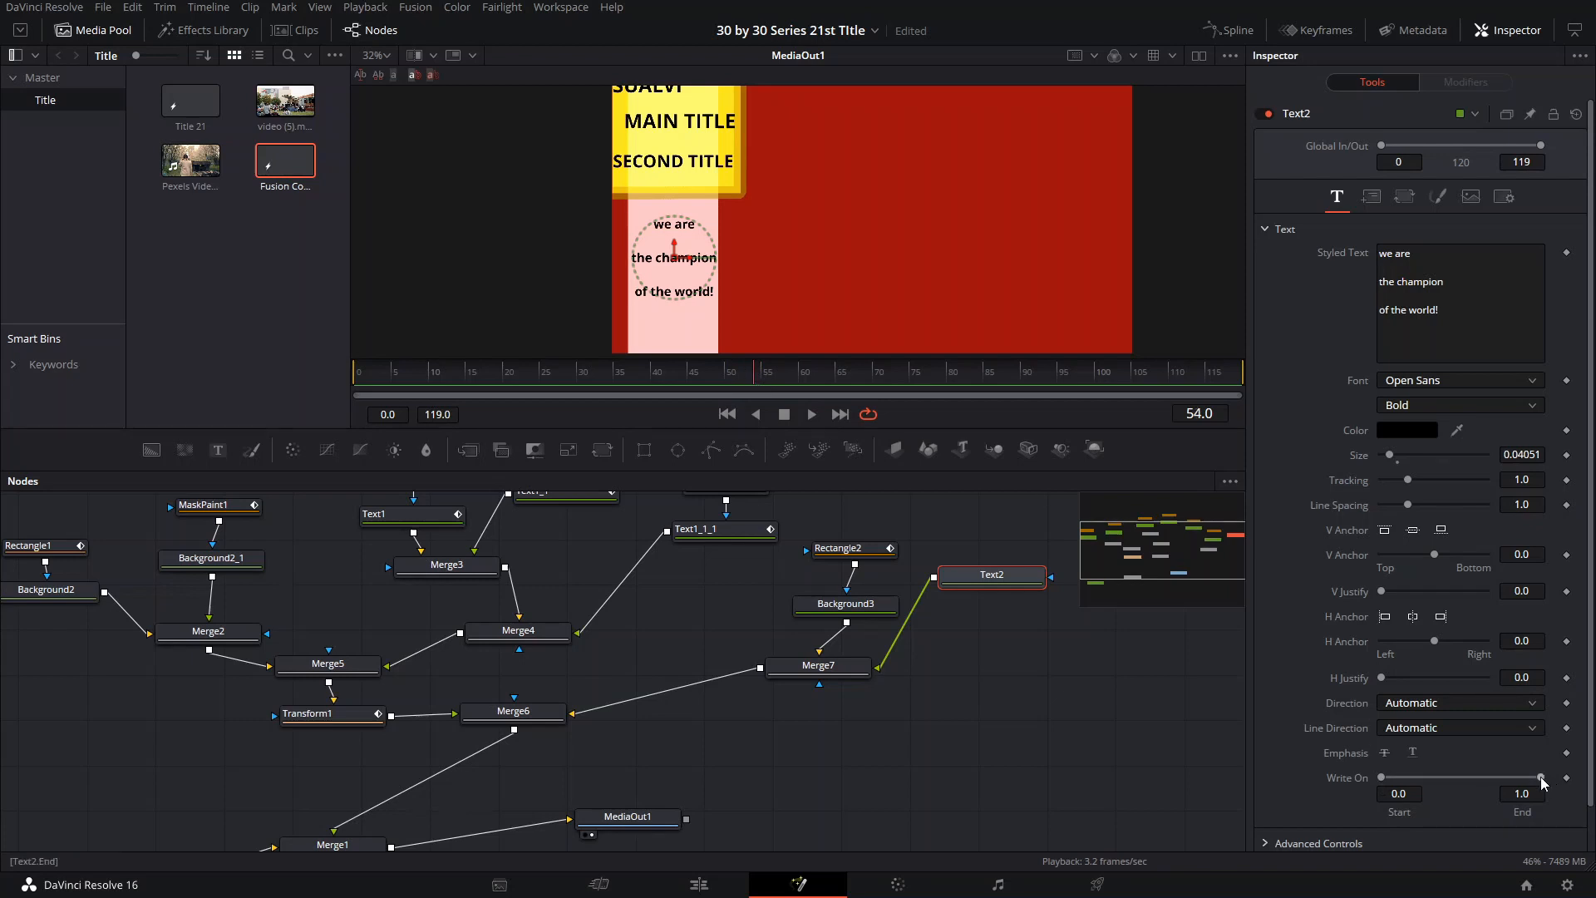
{"action": "left_click_drag", "start_coordinate": [1542, 782], "coordinate": [1365, 774]}
{"action": "left_click", "coordinate": [1567, 778]}
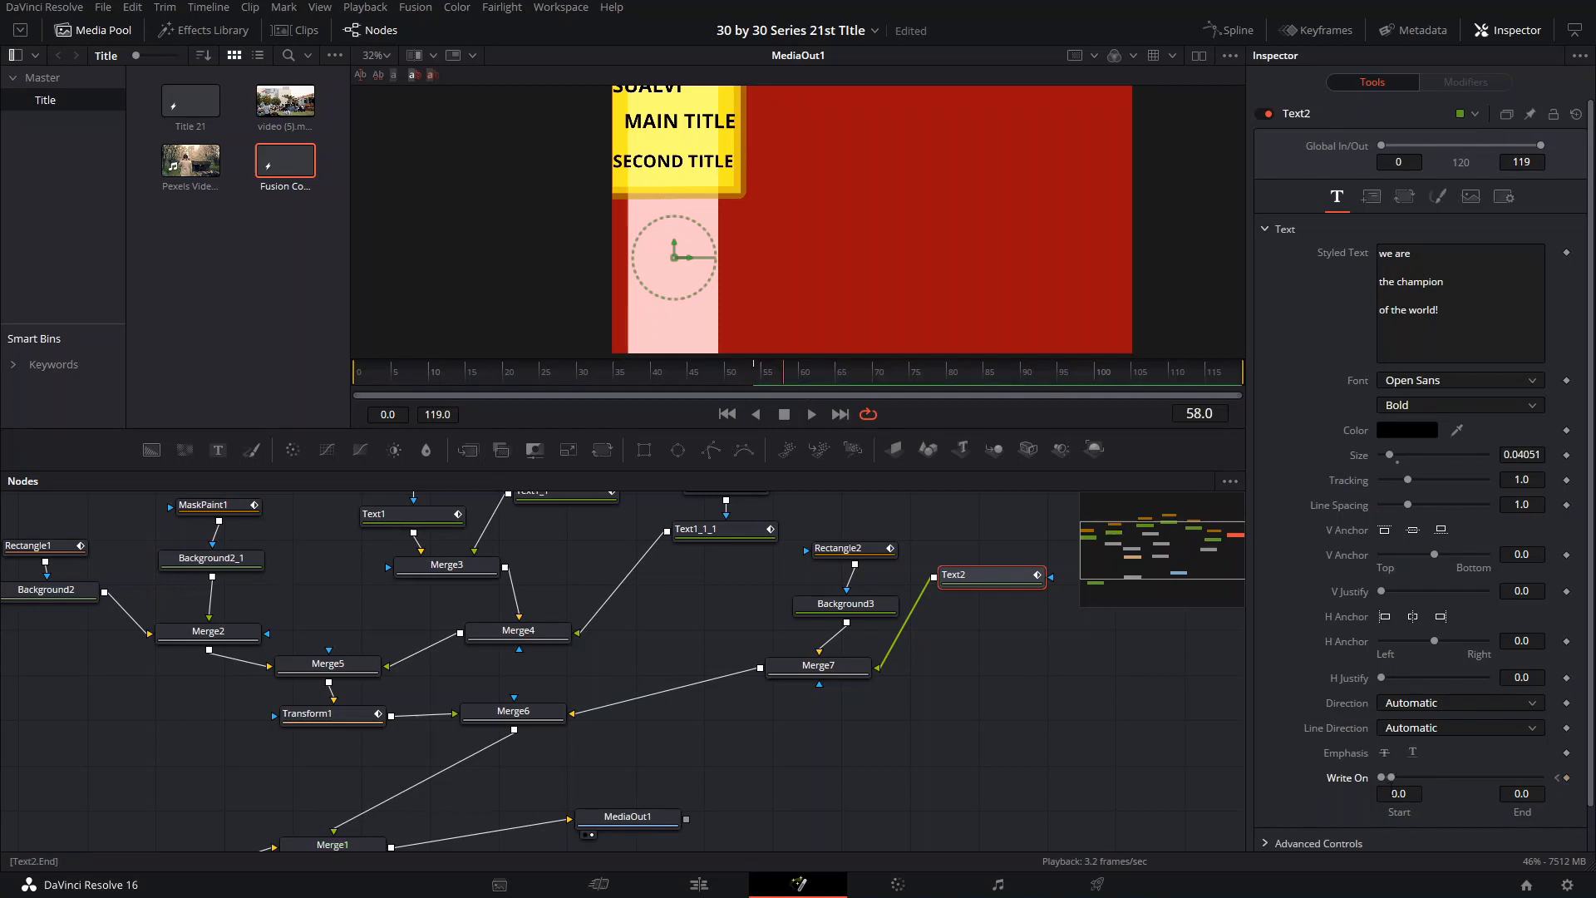
{"action": "left_click_drag", "start_coordinate": [1389, 781], "coordinate": [1533, 777]}
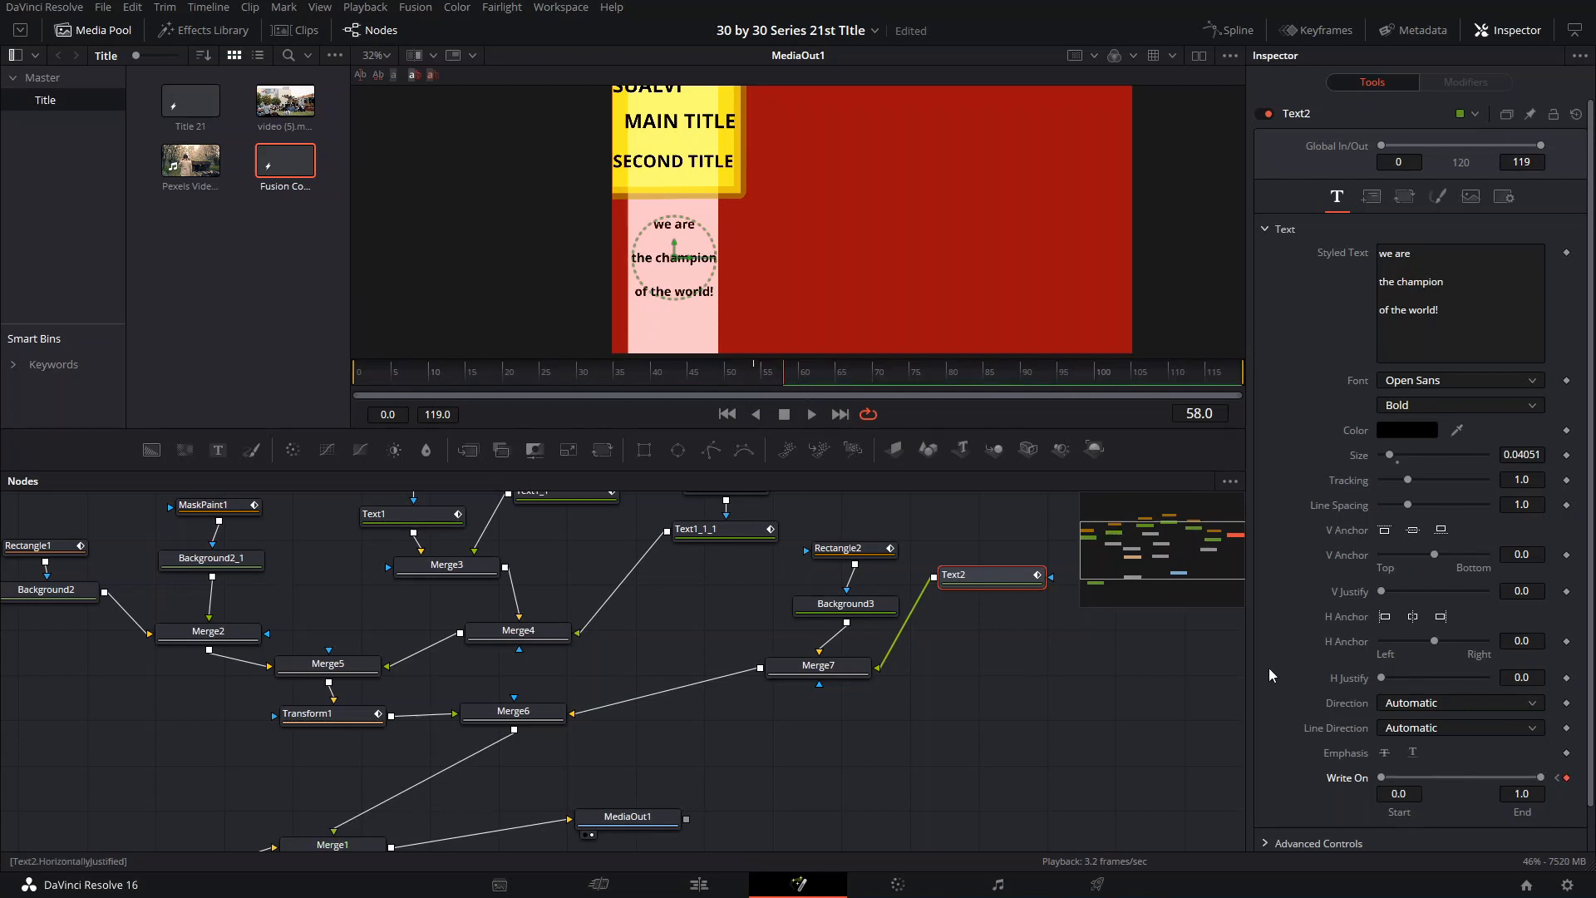
Step: Slow Text2's write-on by moving its final Write On keyframe from frame 58 to frame 63
{"action": "left_click", "coordinate": [758, 376]}
{"action": "left_click_drag", "start_coordinate": [758, 376], "coordinate": [839, 389]}
{"action": "left_click", "coordinate": [1567, 778]}
{"action": "left_click", "coordinate": [783, 378]}
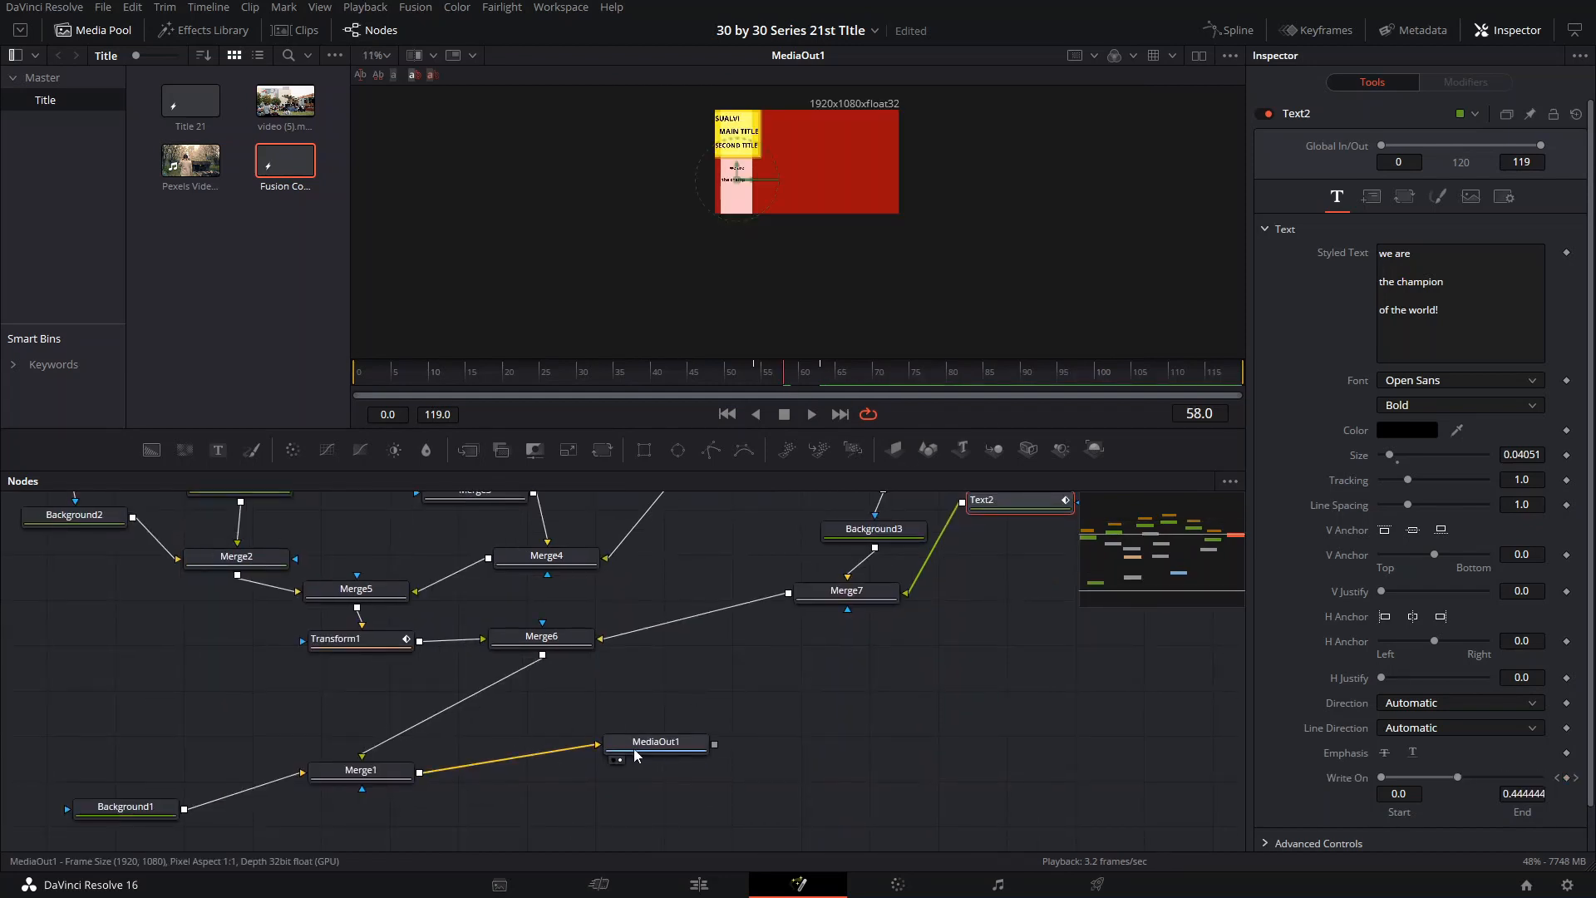
Step: Space out Merge1 and MediaOut1, and insert a Transform node after Merge6
{"action": "left_click_drag", "start_coordinate": [635, 747], "coordinate": [690, 803]}
{"action": "left_click_drag", "start_coordinate": [387, 772], "coordinate": [418, 817]}
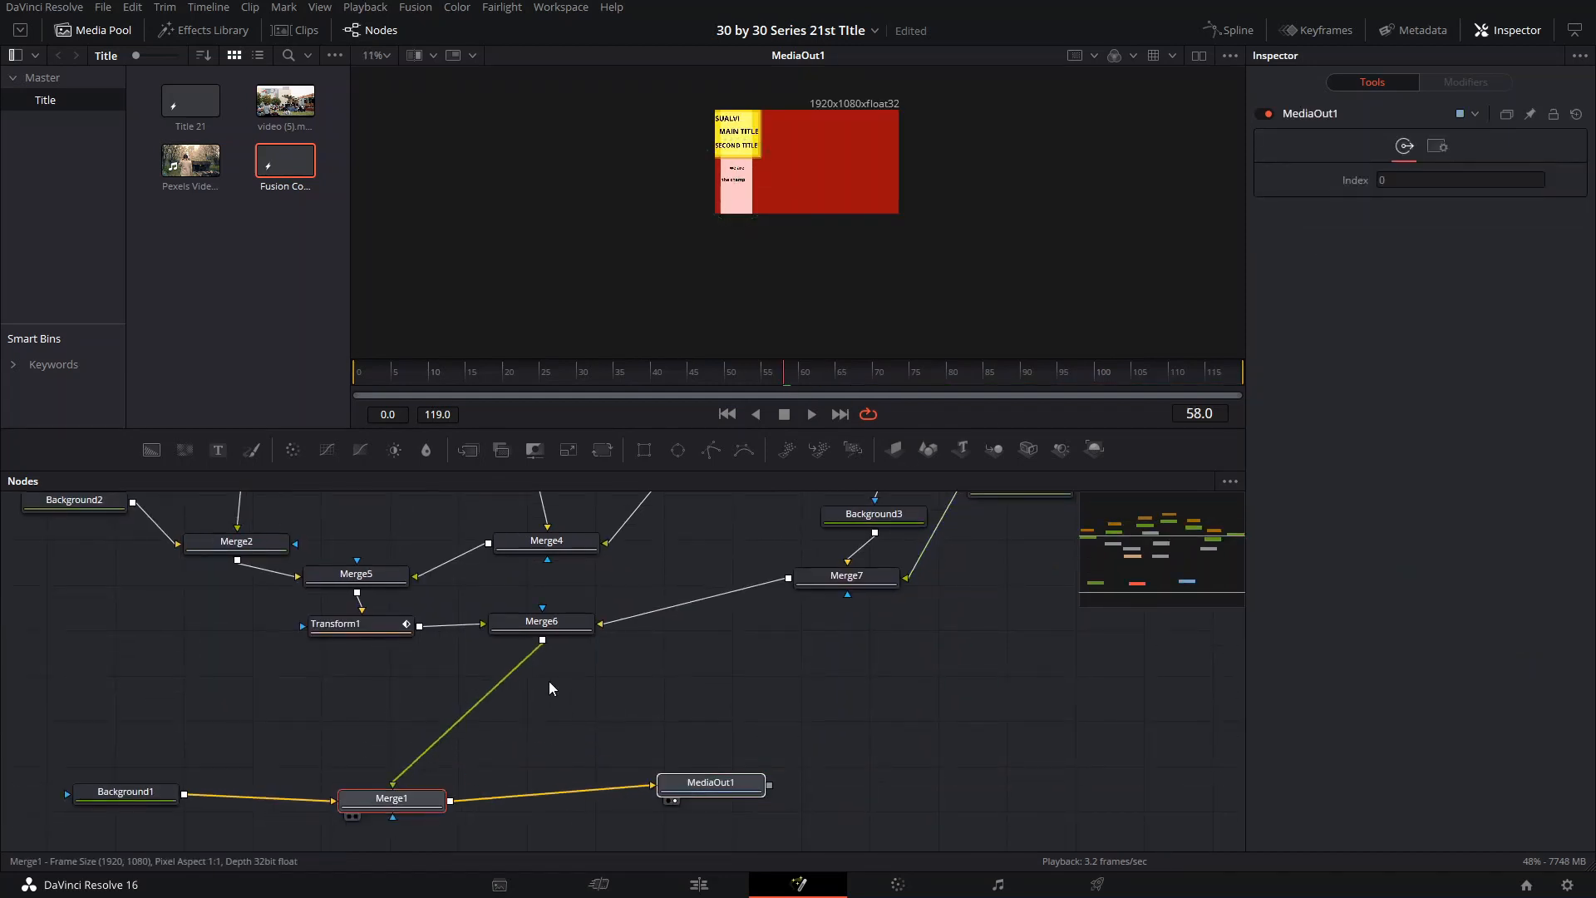
{"action": "left_click", "coordinate": [555, 621]}
{"action": "left_click_drag", "start_coordinate": [745, 640], "coordinate": [670, 713]}
{"action": "key", "text": "shift+space"}
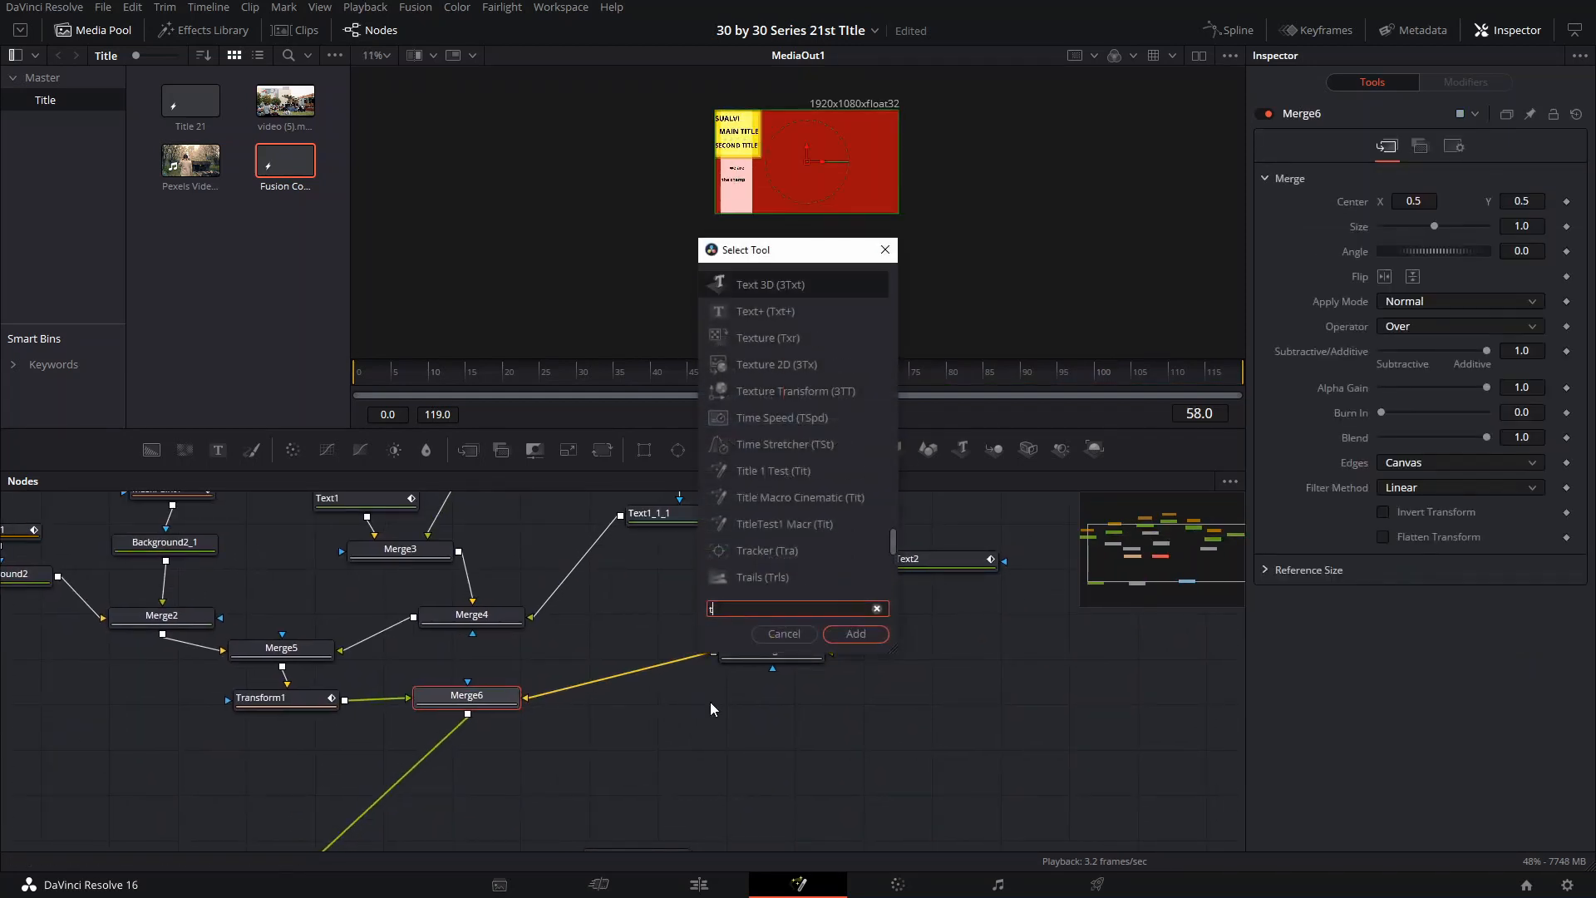
{"action": "type", "text": "trans"}
{"action": "key", "text": "Return"}
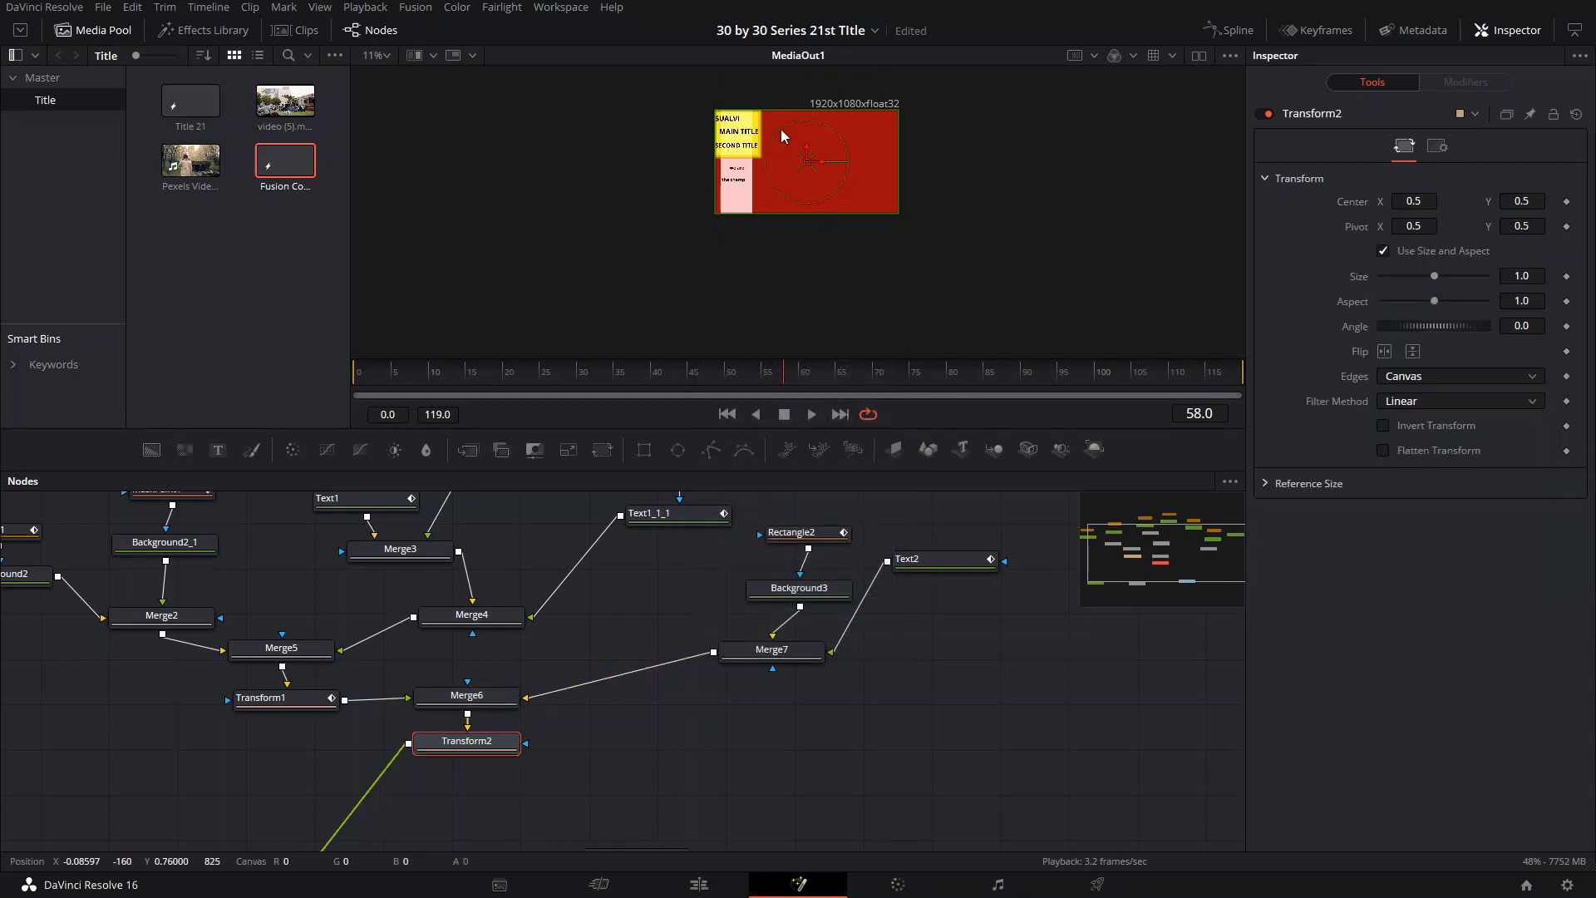
Step: Keyframe Transform2's center at X 0.5 on frame 71 and about X 0.206 on frame 76, sliding the whole title out of the frame
{"action": "left_click_drag", "start_coordinate": [905, 373], "coordinate": [858, 371]}
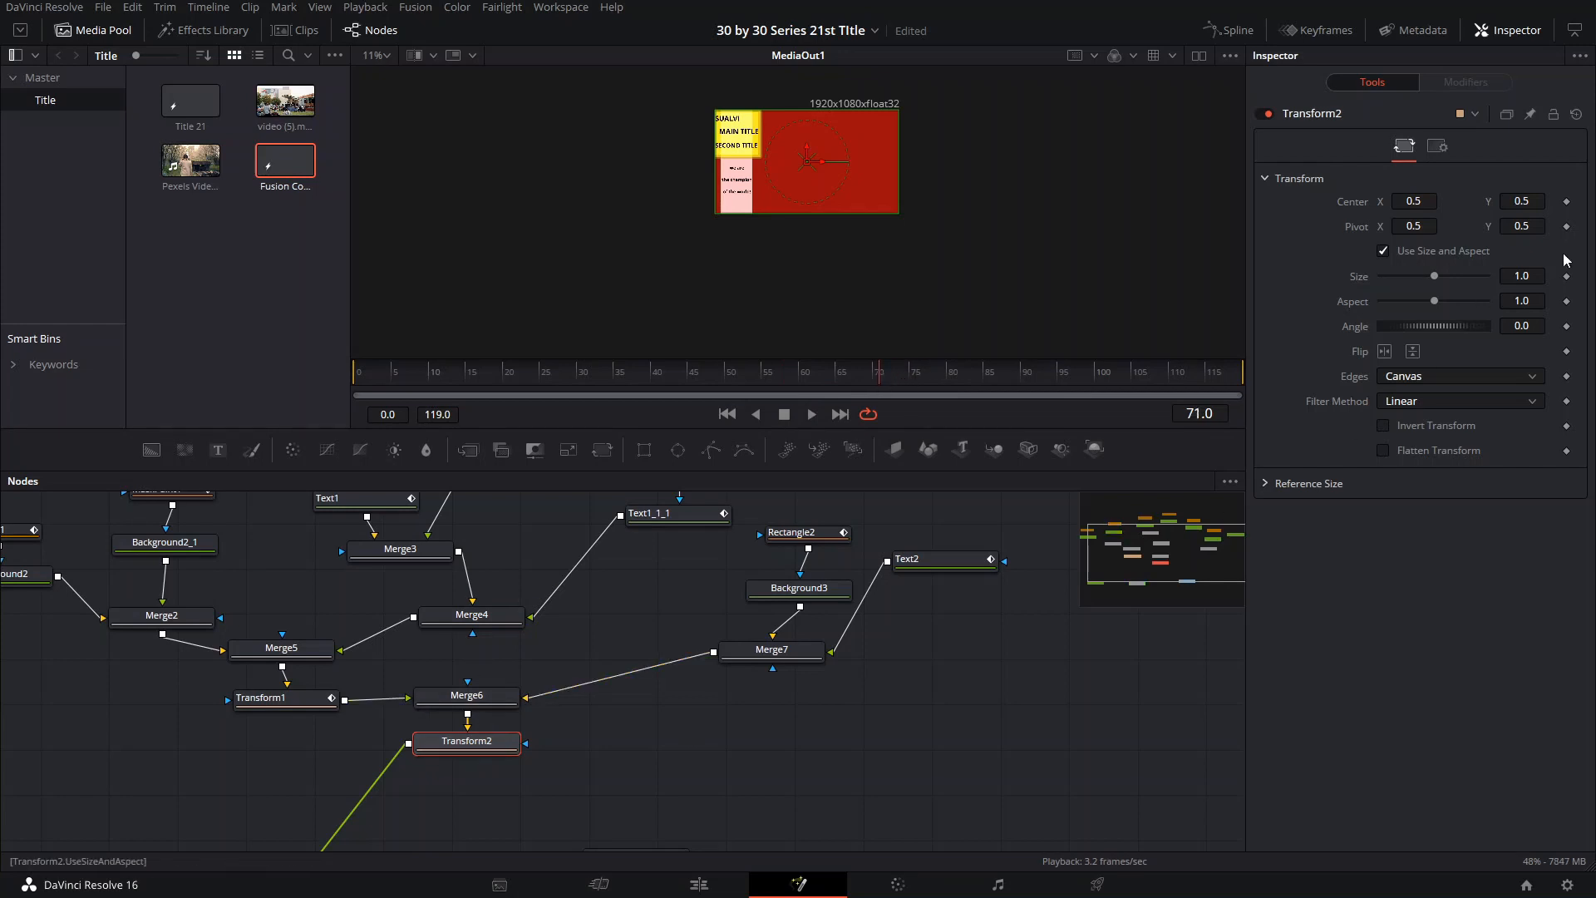
{"action": "left_click", "coordinate": [1567, 203]}
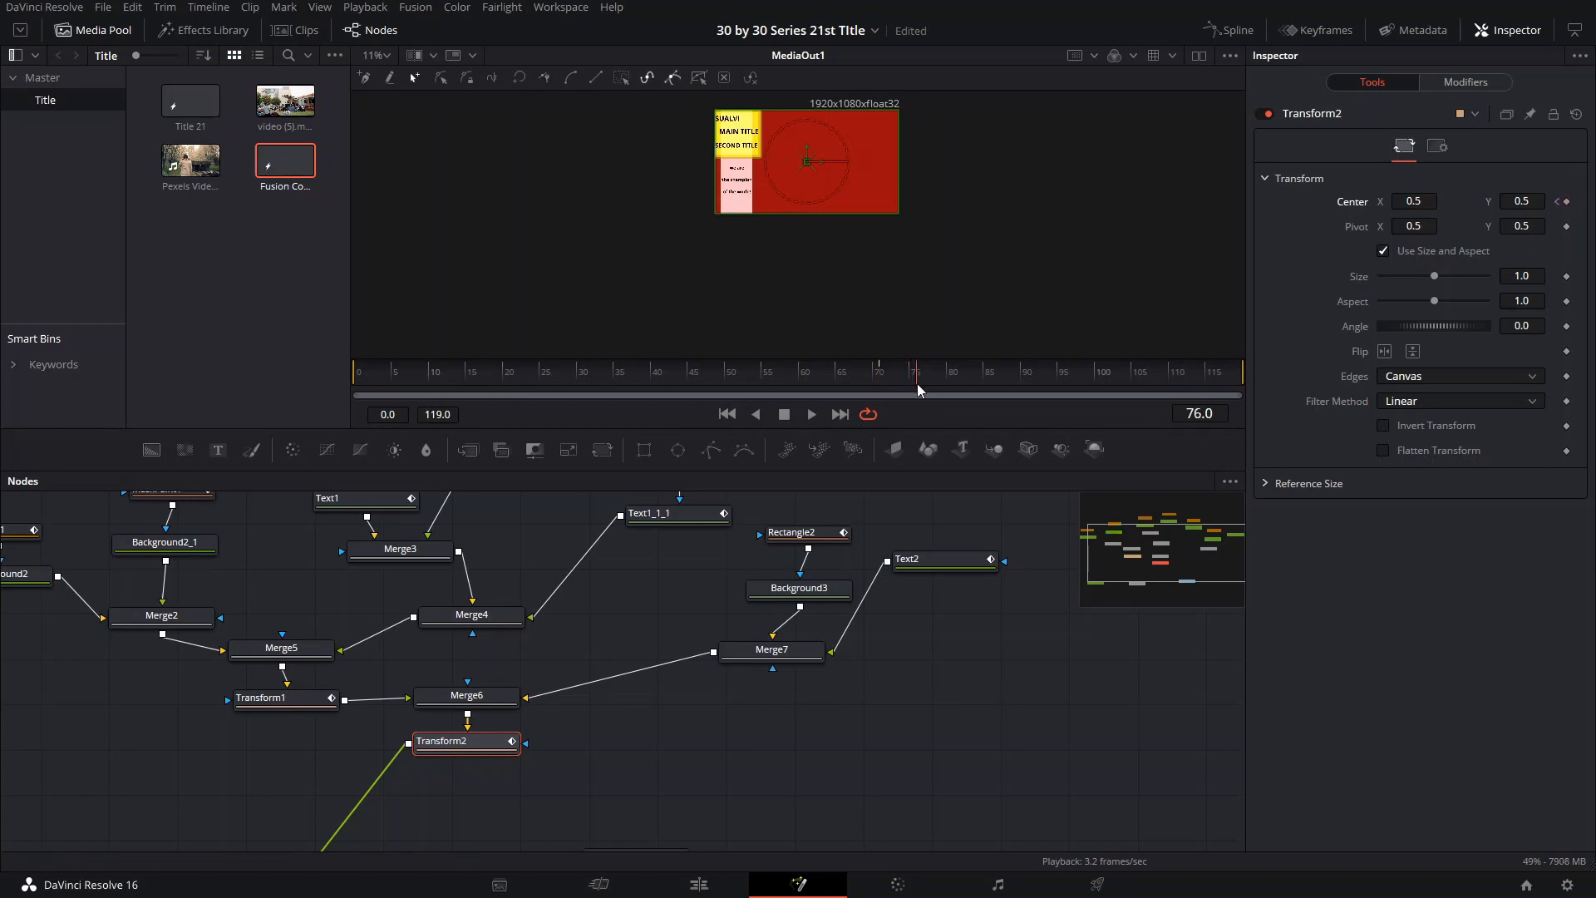
{"action": "left_click_drag", "start_coordinate": [819, 166], "coordinate": [752, 161]}
Step: Save the project and play the complete title animation from frame 0
{"action": "key", "text": "Home"}
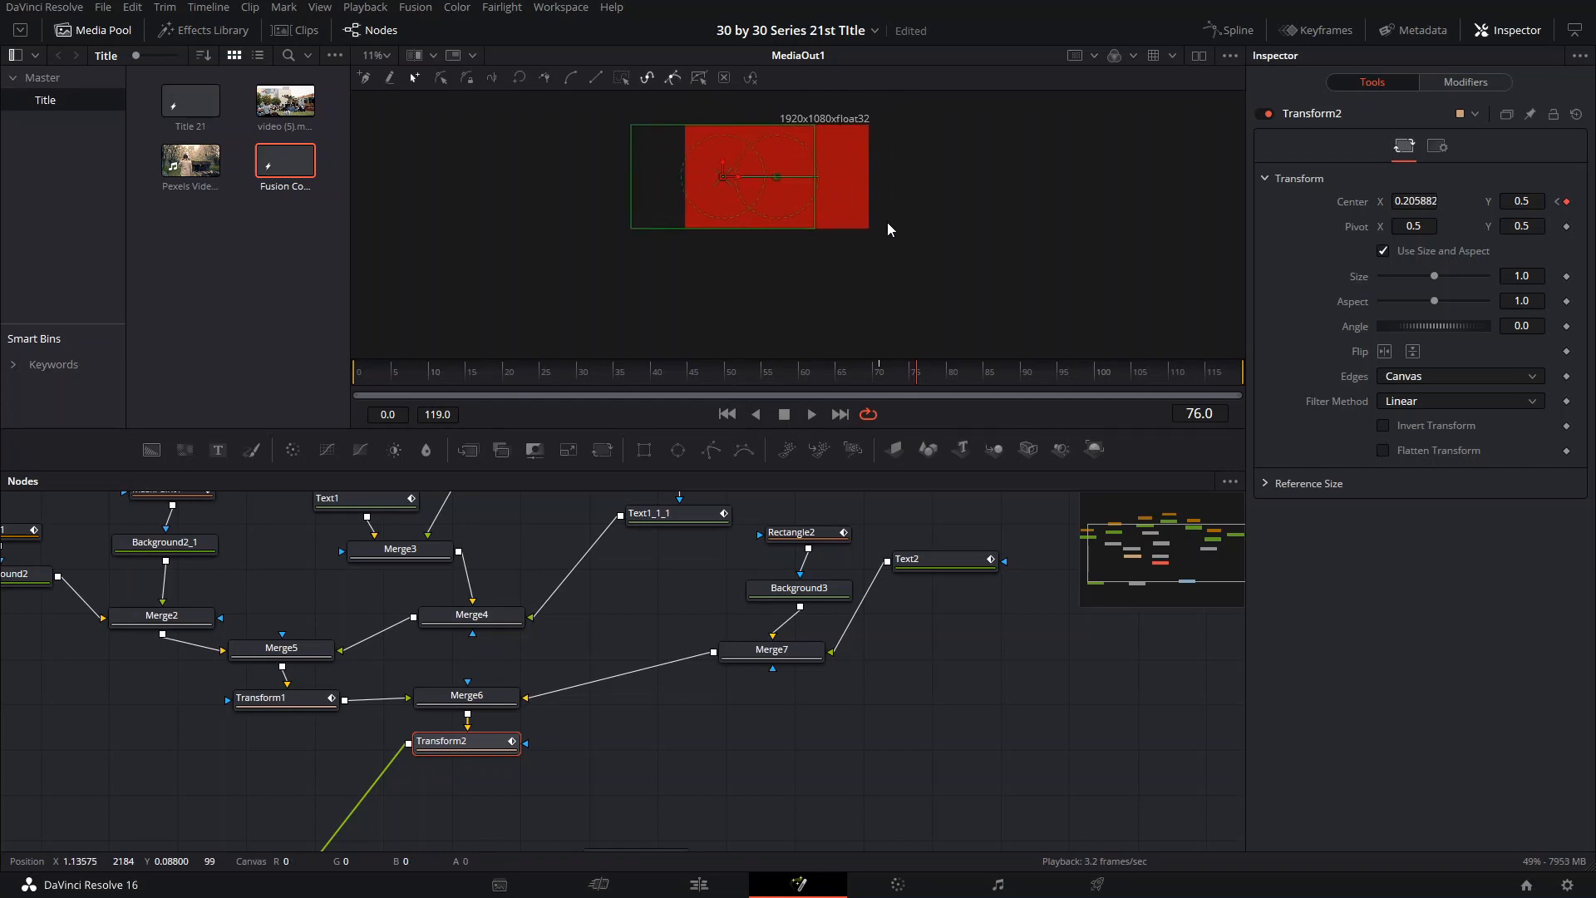
{"action": "key", "text": "ctrl+s"}
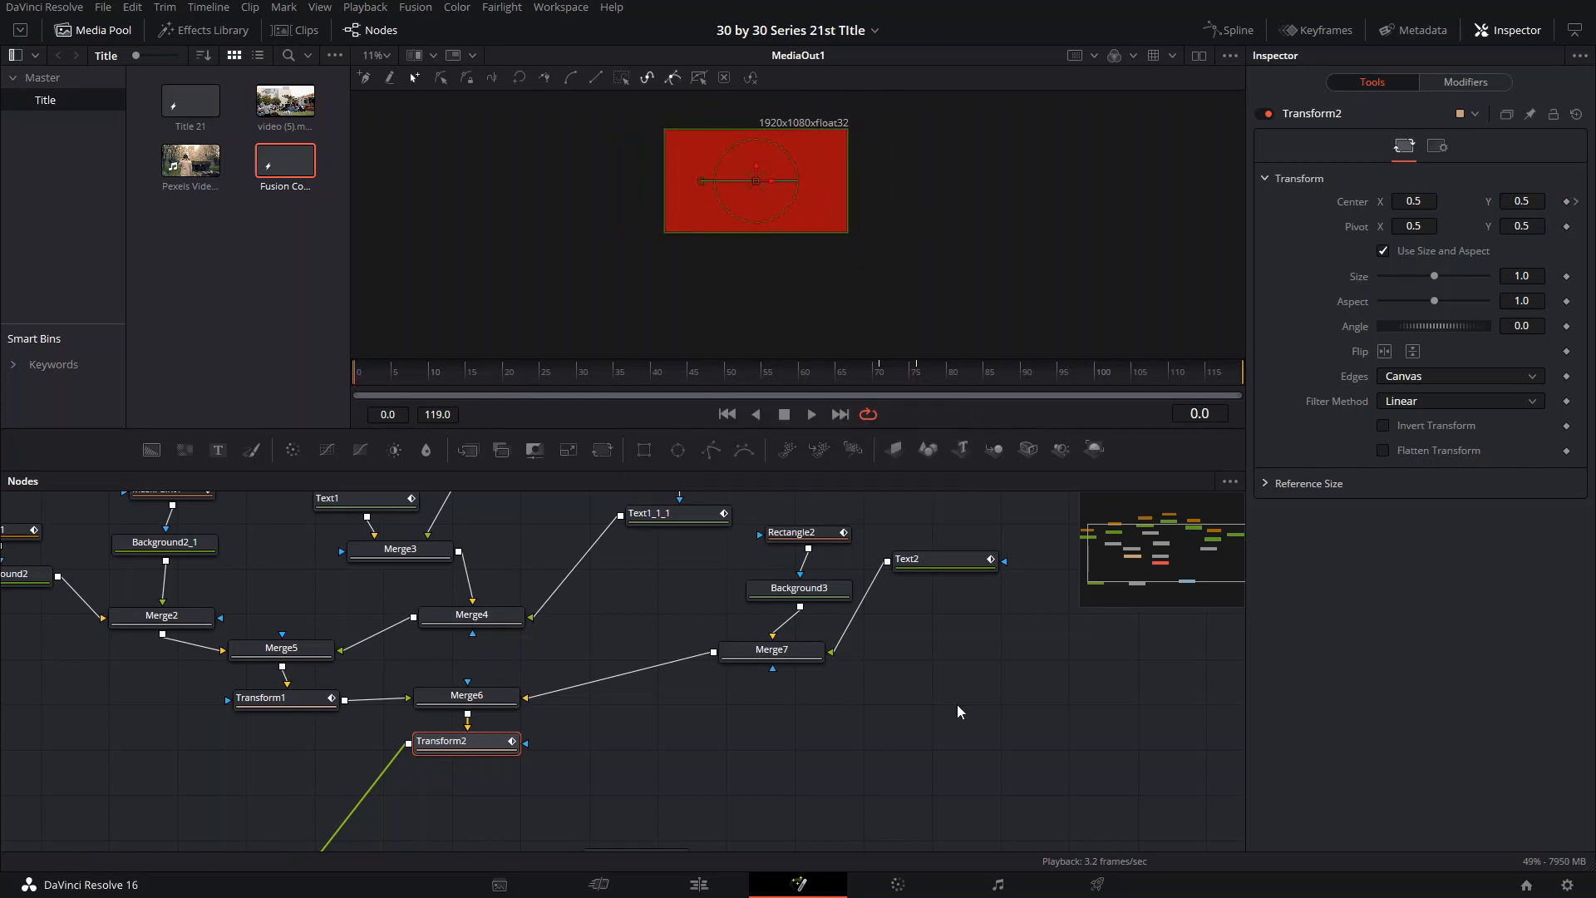
{"action": "left_click", "coordinate": [956, 705]}
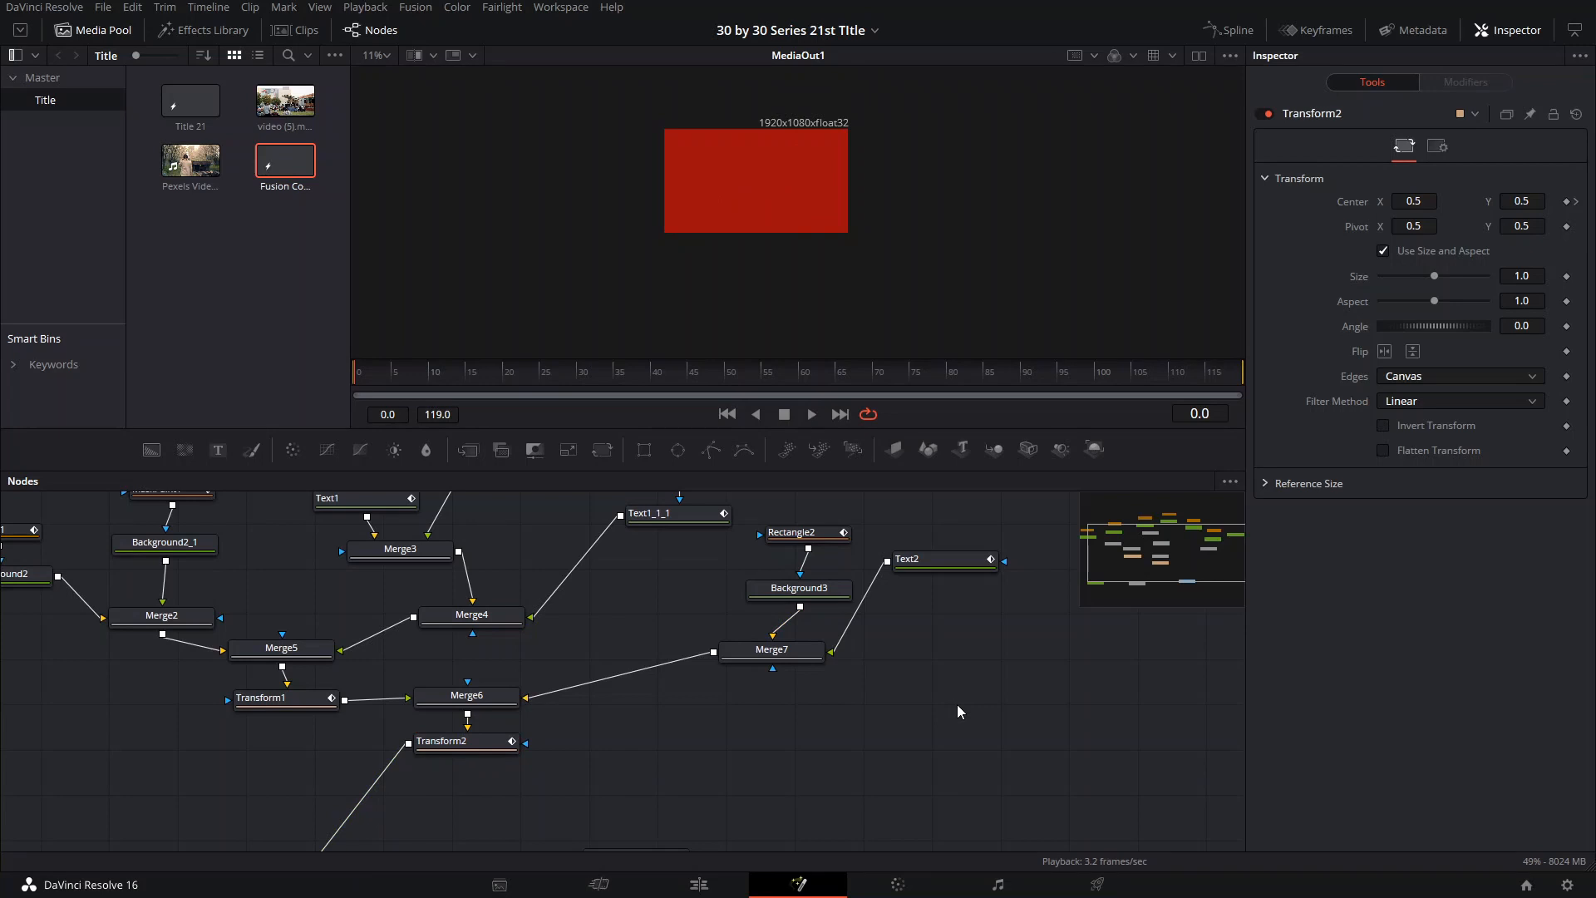
{"action": "key", "text": "space"}
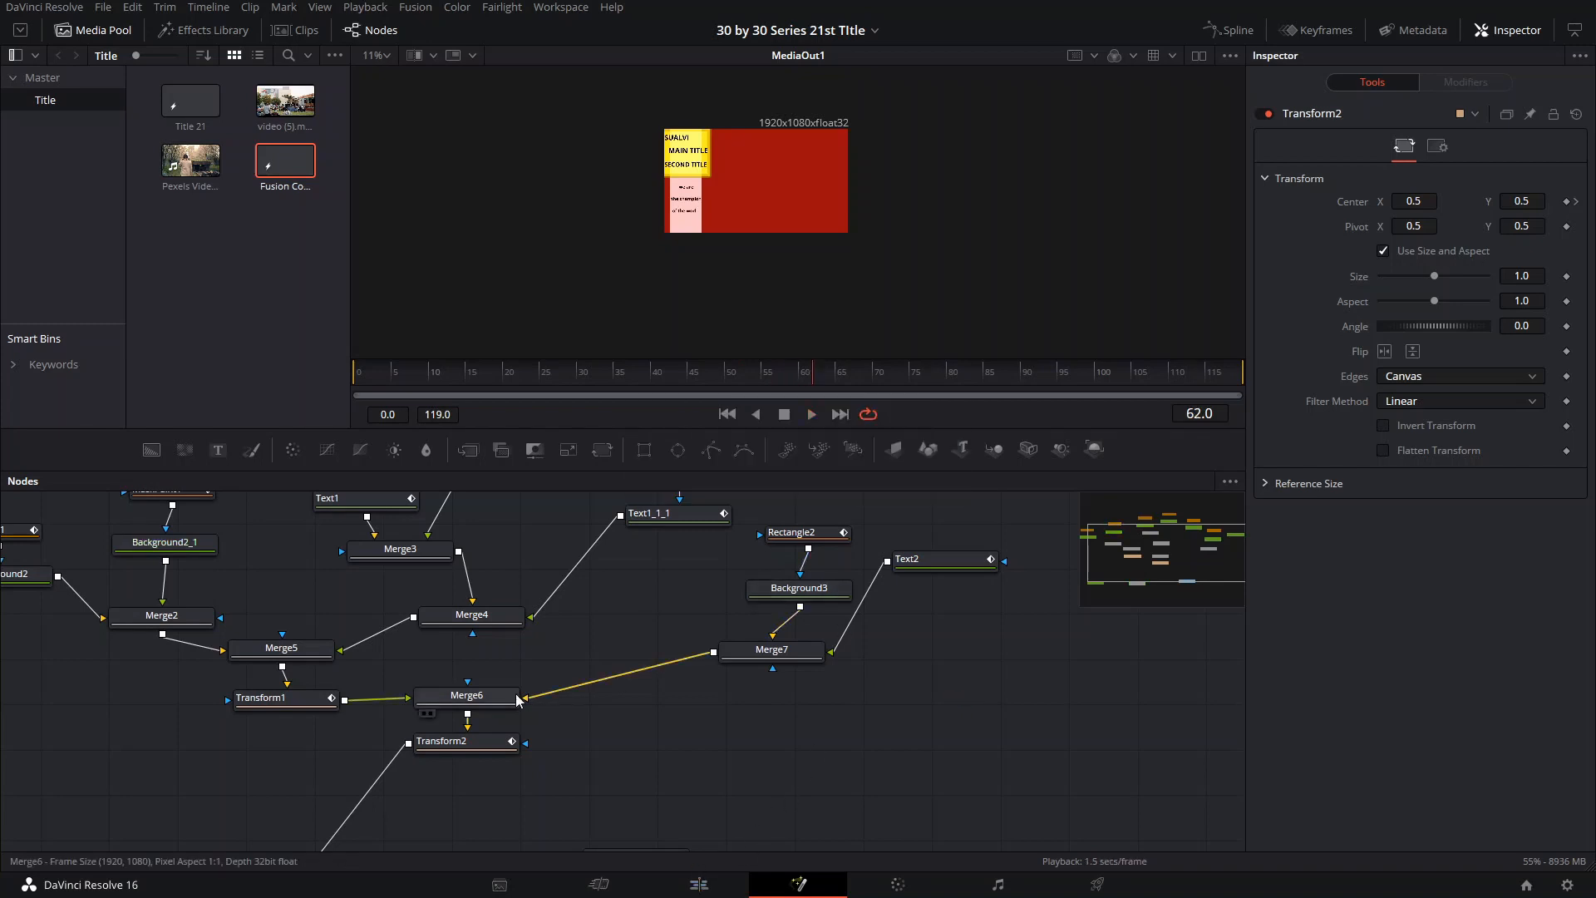
Step: Make Background1 fully transparent by setting its color to black and its alpha to 0.0
{"action": "left_click", "coordinate": [181, 657]}
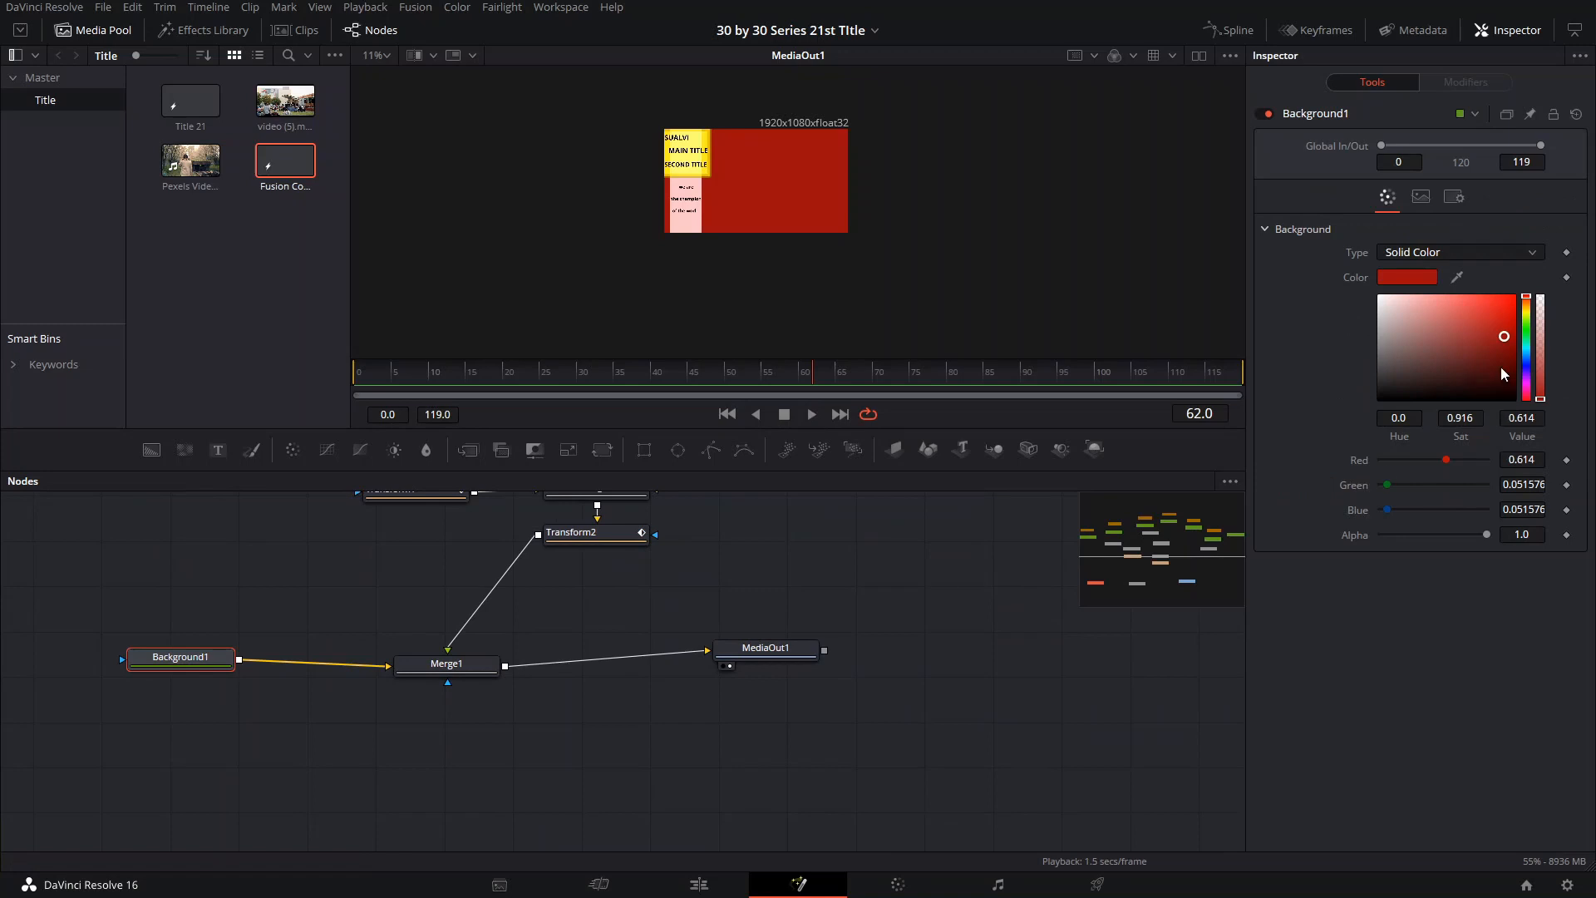
{"action": "left_click_drag", "start_coordinate": [1503, 374], "coordinate": [1518, 465]}
{"action": "left_click_drag", "start_coordinate": [1488, 534], "coordinate": [1324, 555]}
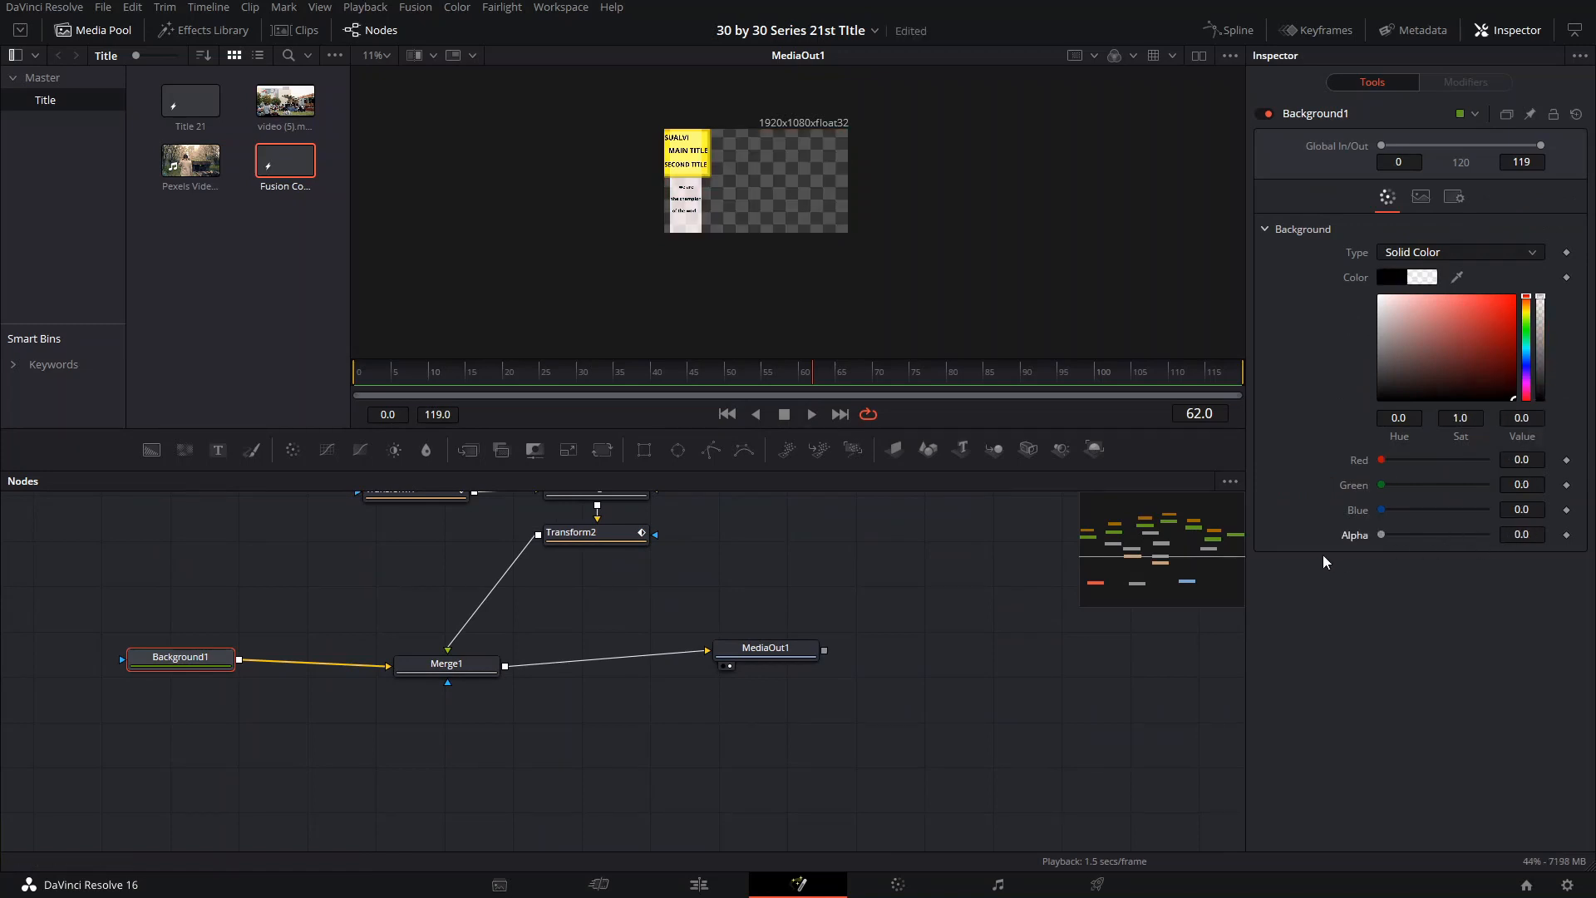
Step: On the Edit page, add the Pexels video to Video 1 after the existing clips and the Fusion composition directly above it
{"action": "left_click", "coordinate": [693, 888]}
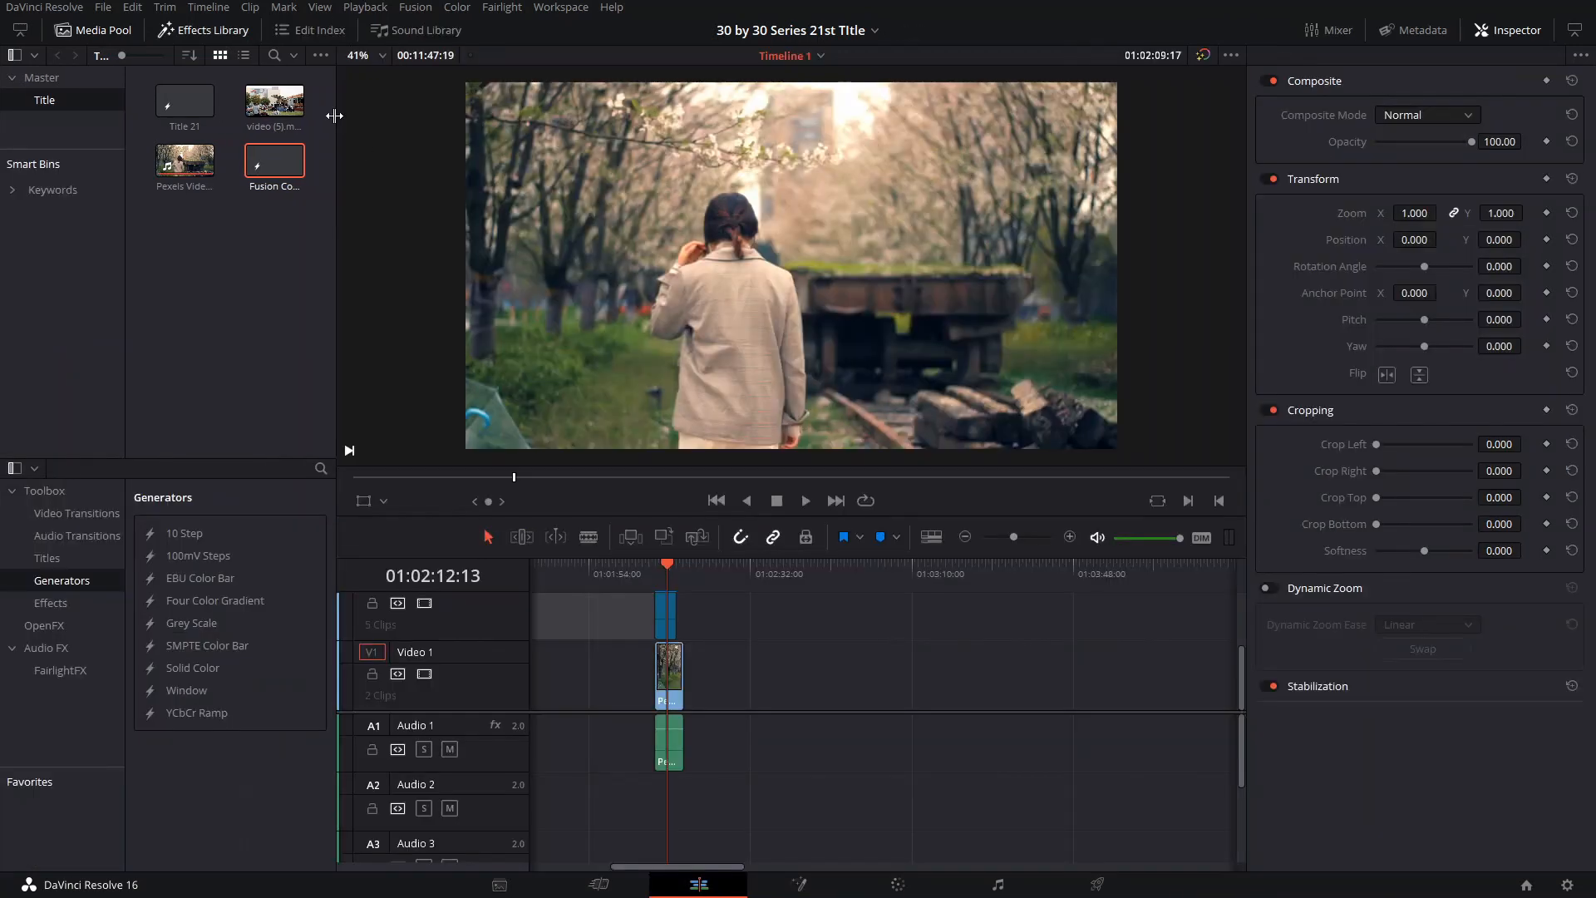
{"action": "left_click_drag", "start_coordinate": [176, 156], "coordinate": [758, 690]}
{"action": "left_click_drag", "start_coordinate": [273, 152], "coordinate": [755, 592]}
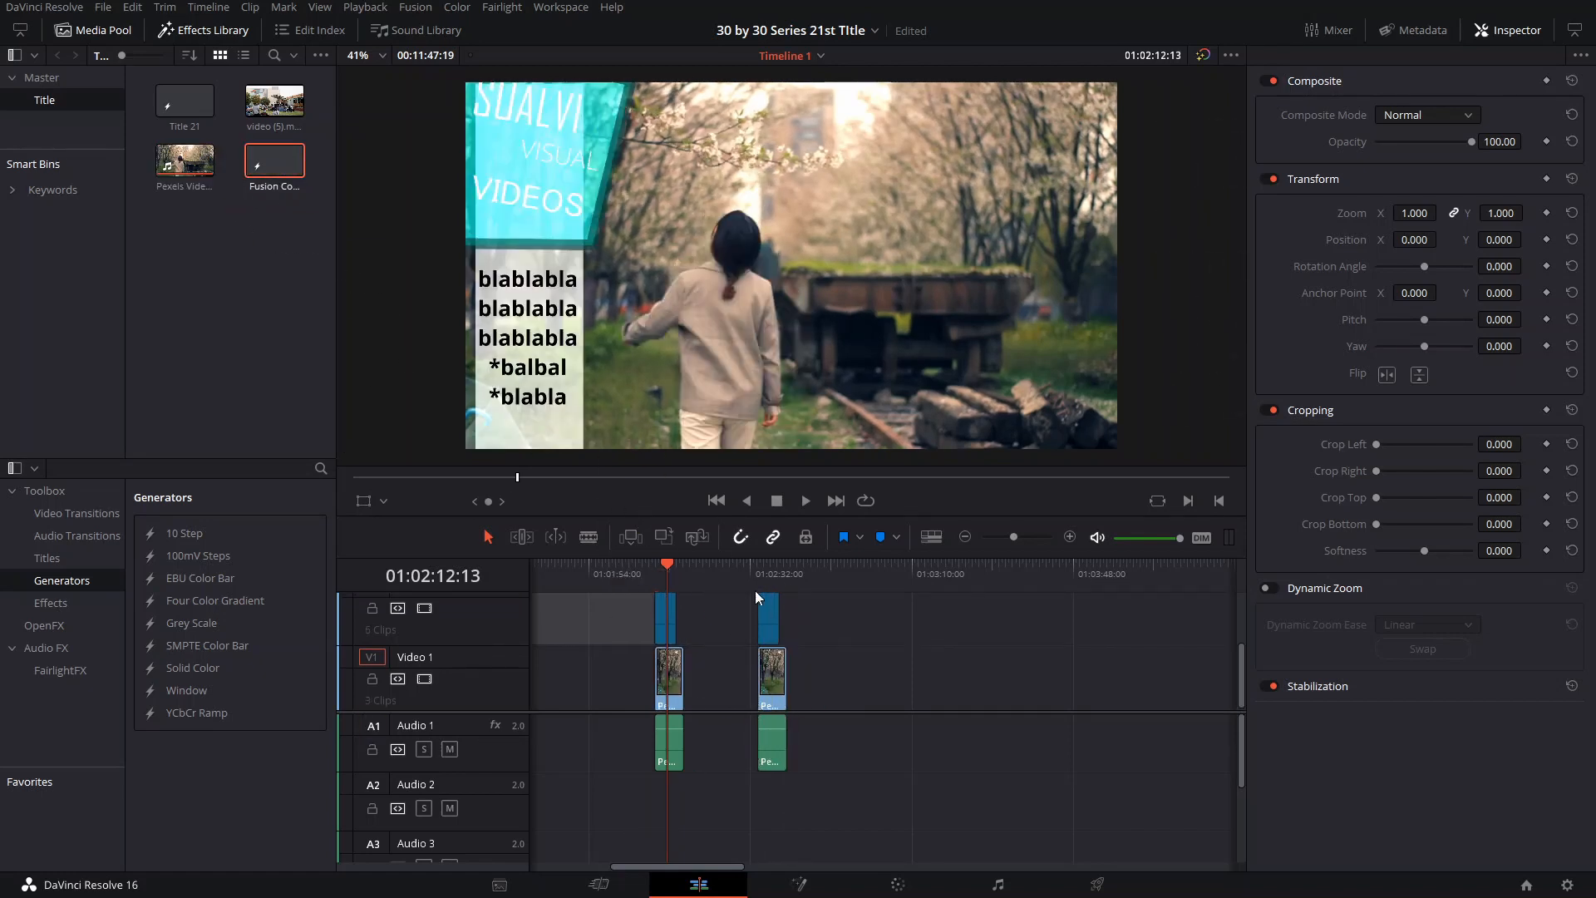
Step: Preview the Fusion title over the newly placed video from the start of that clip
{"action": "left_click", "coordinate": [753, 577]}
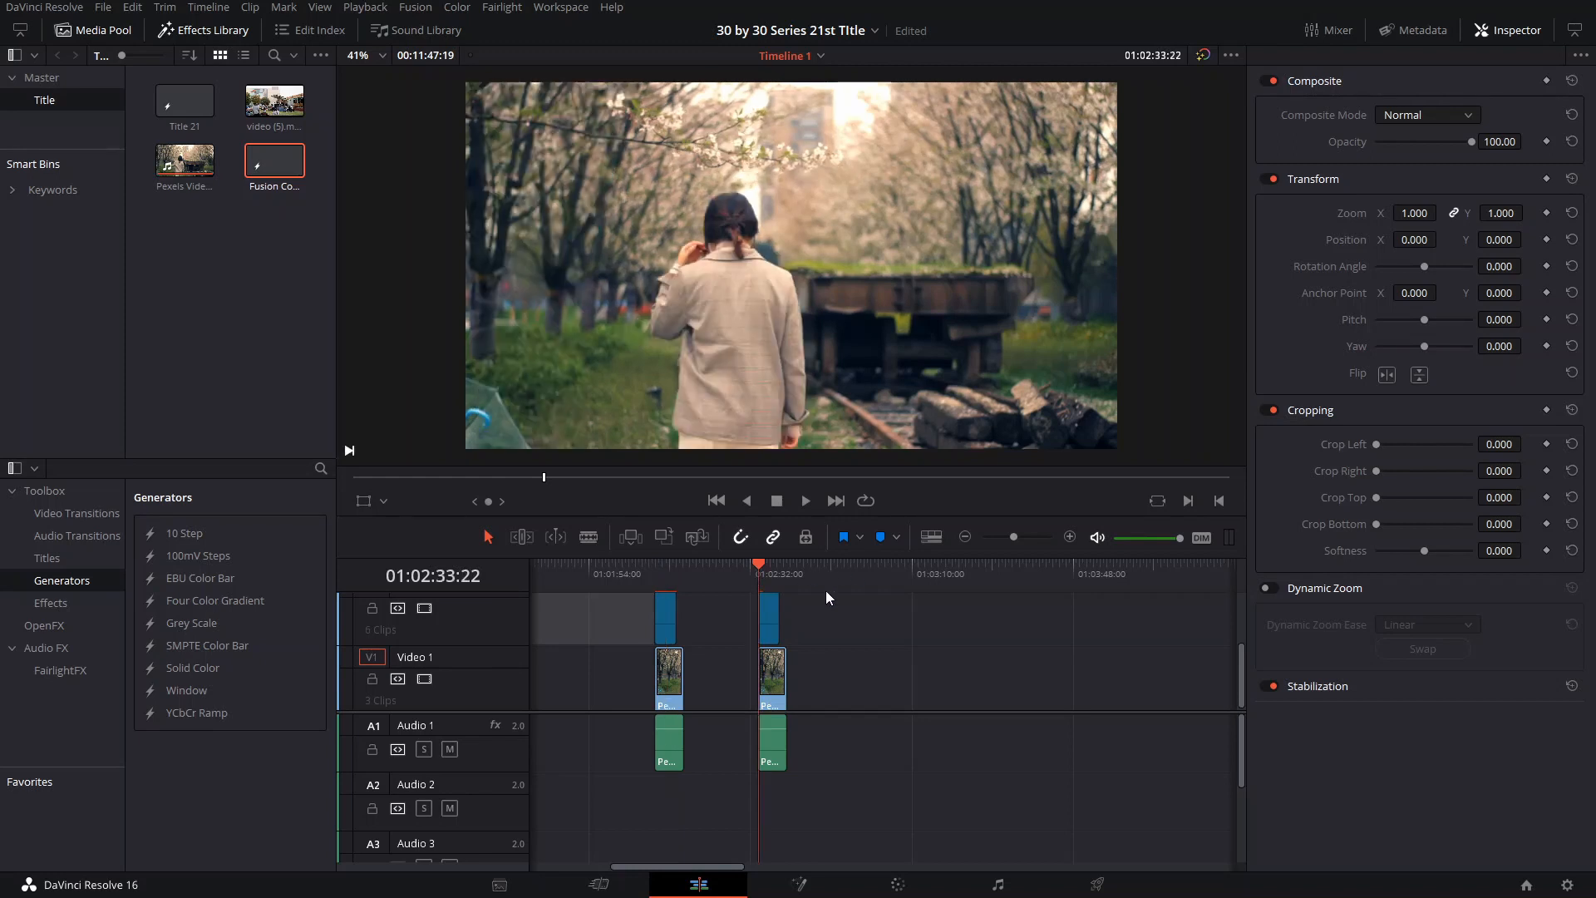
{"action": "left_click", "coordinate": [772, 678]}
{"action": "right_click", "coordinate": [773, 675]}
{"action": "left_click", "coordinate": [855, 519]}
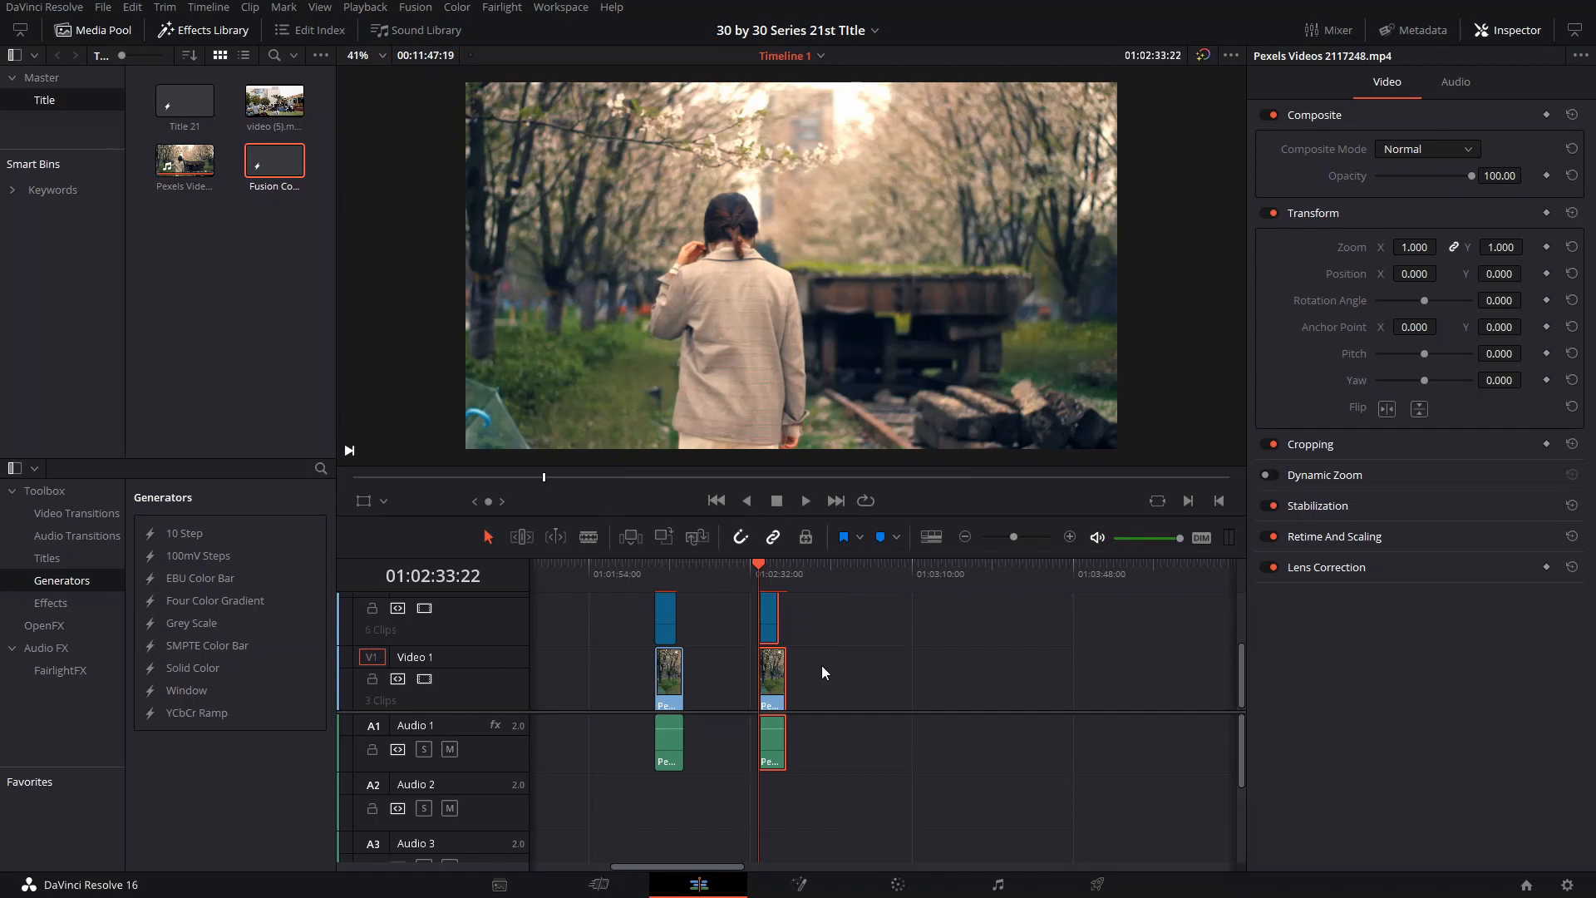
{"action": "key", "text": "space"}
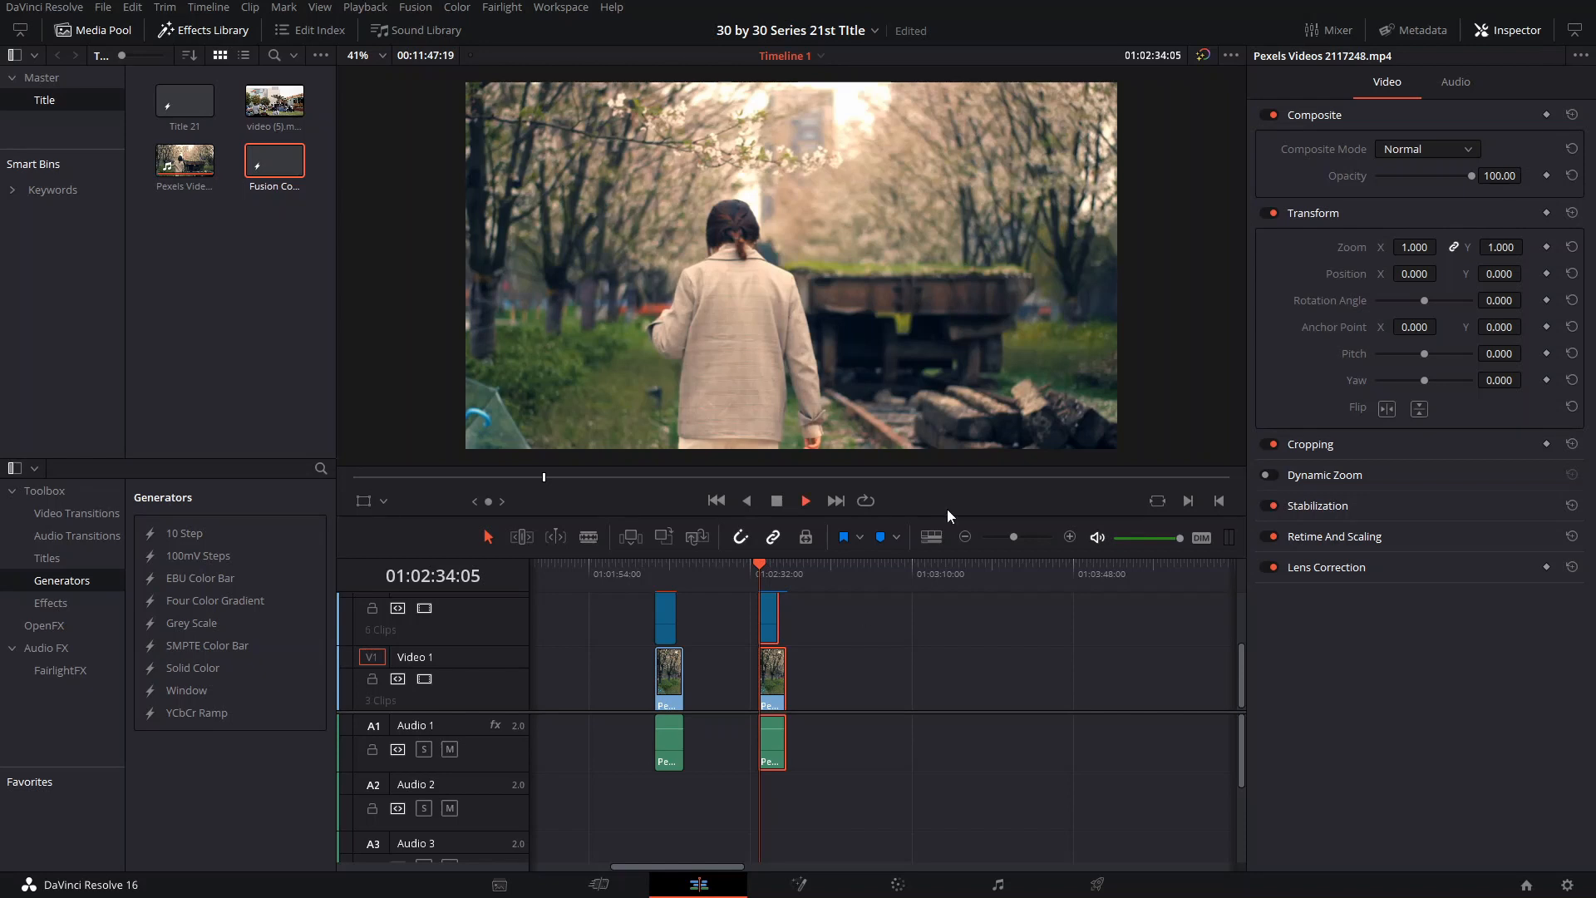
{"action": "left_click", "coordinate": [944, 666]}
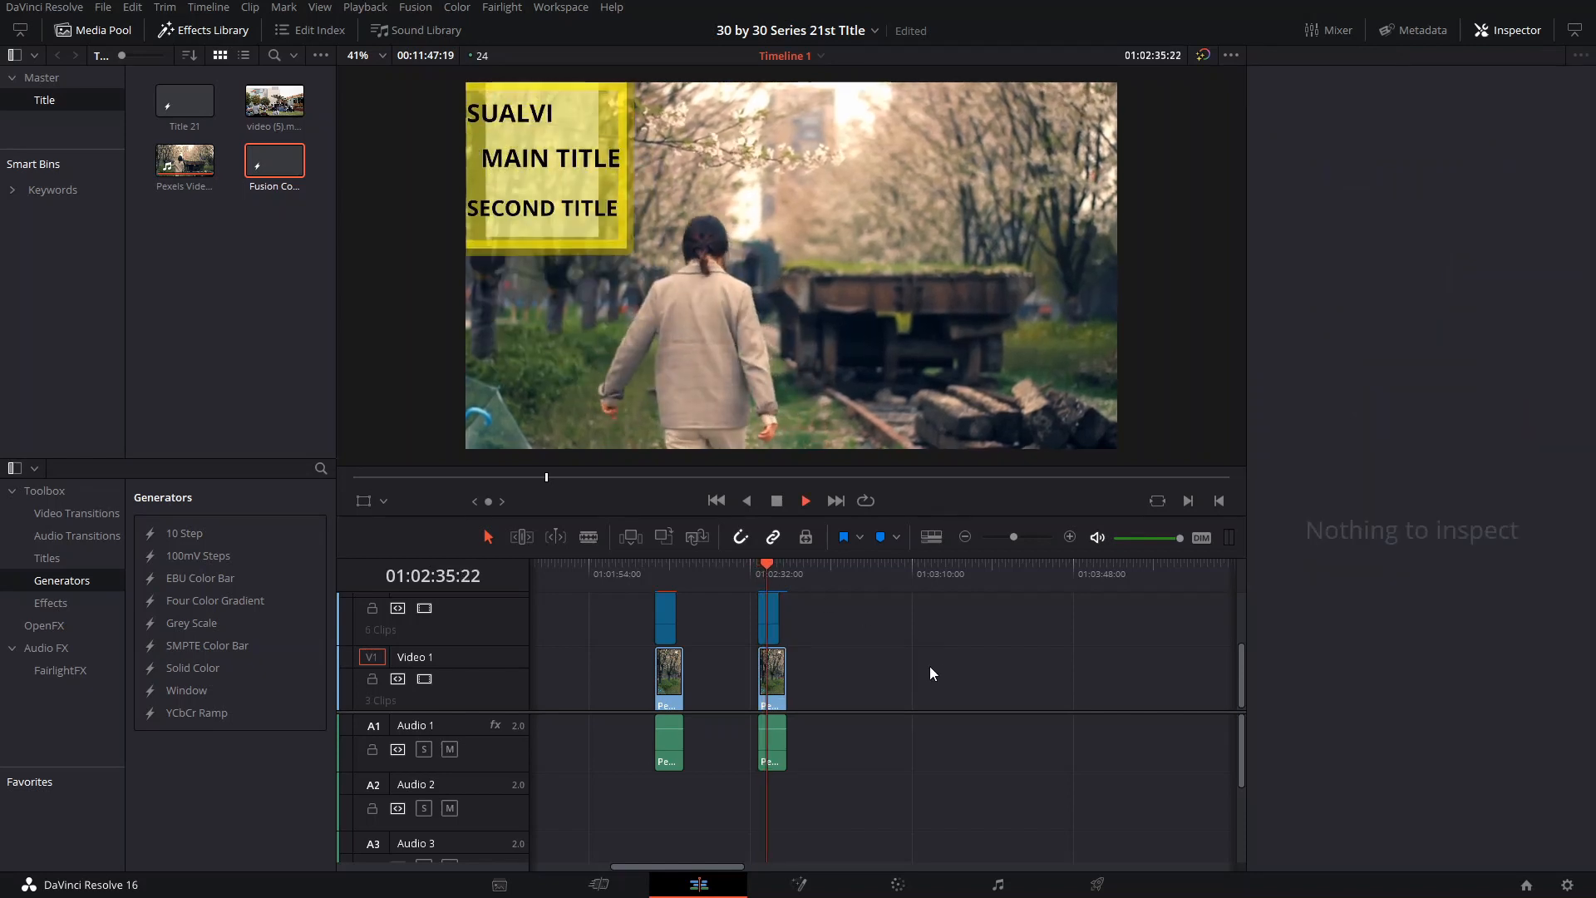
{"action": "left_click", "coordinate": [758, 587]}
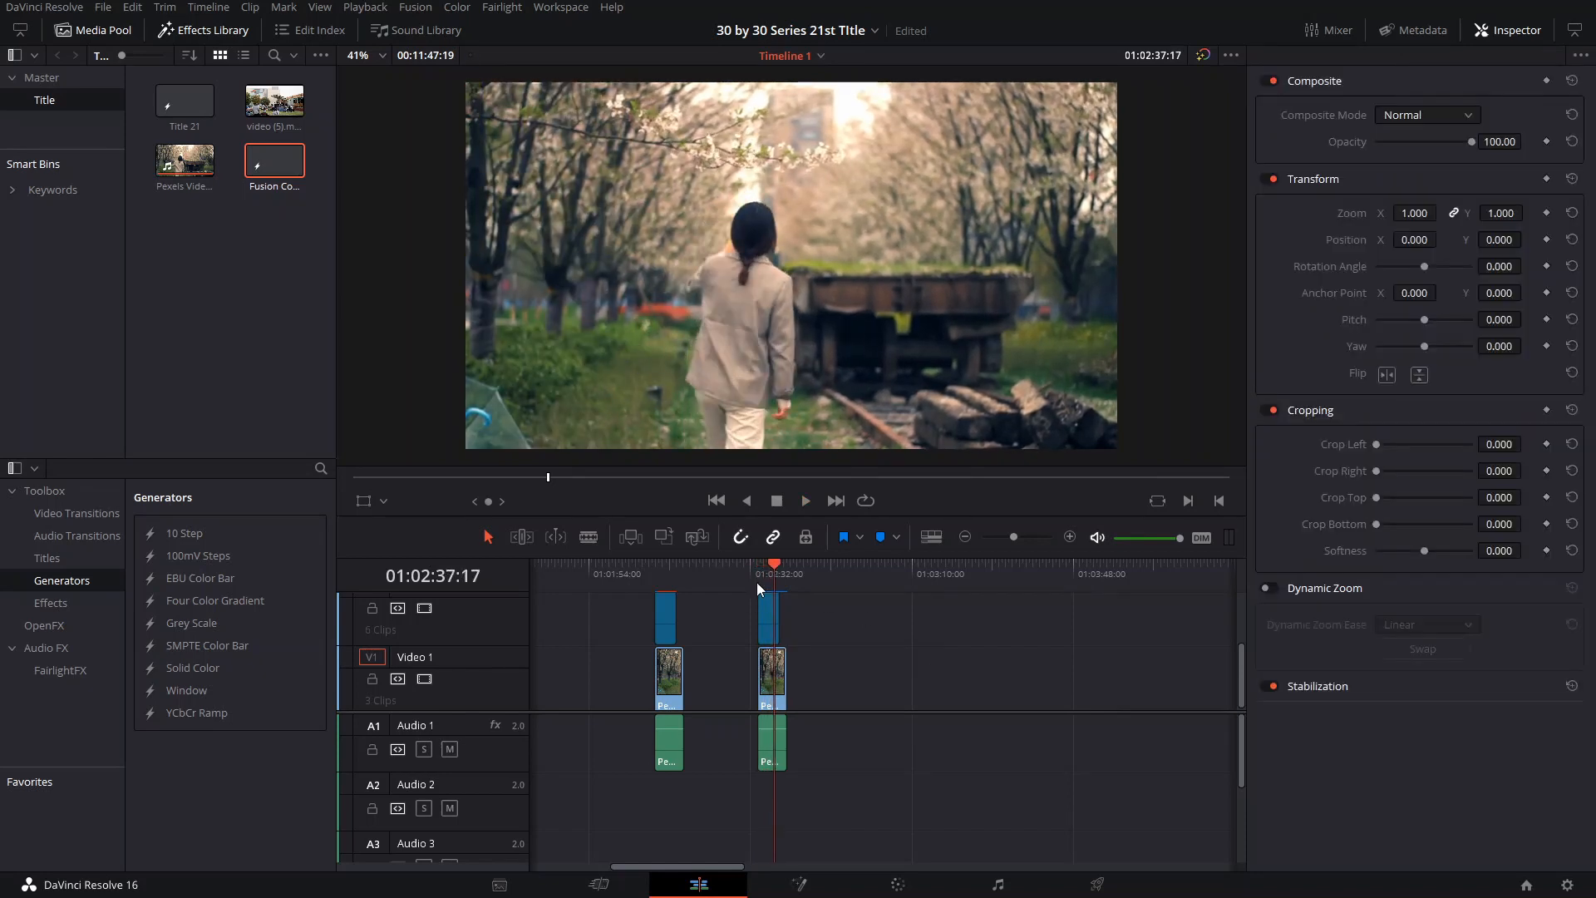